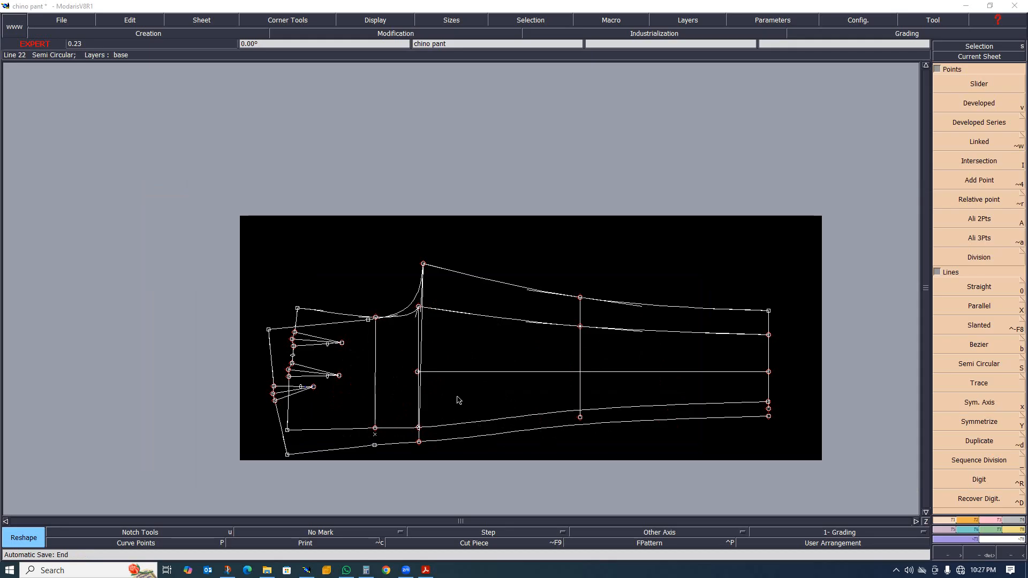
pyautogui.scroll(2, 458, 396)
pyautogui.scroll(-3, 458, 396)
pyautogui.scroll(2, 454, 402)
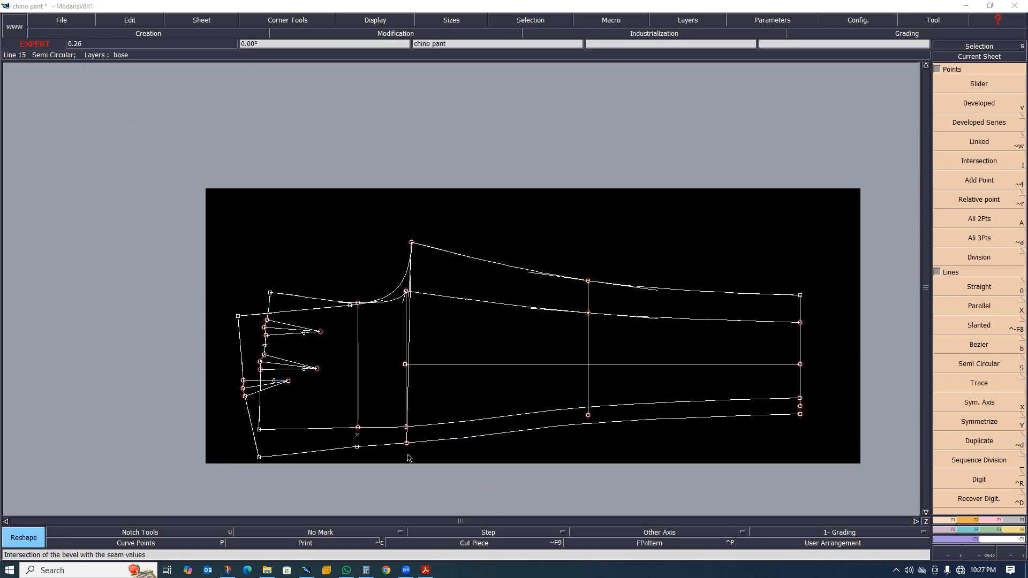
pyautogui.scroll(2, 428, 460)
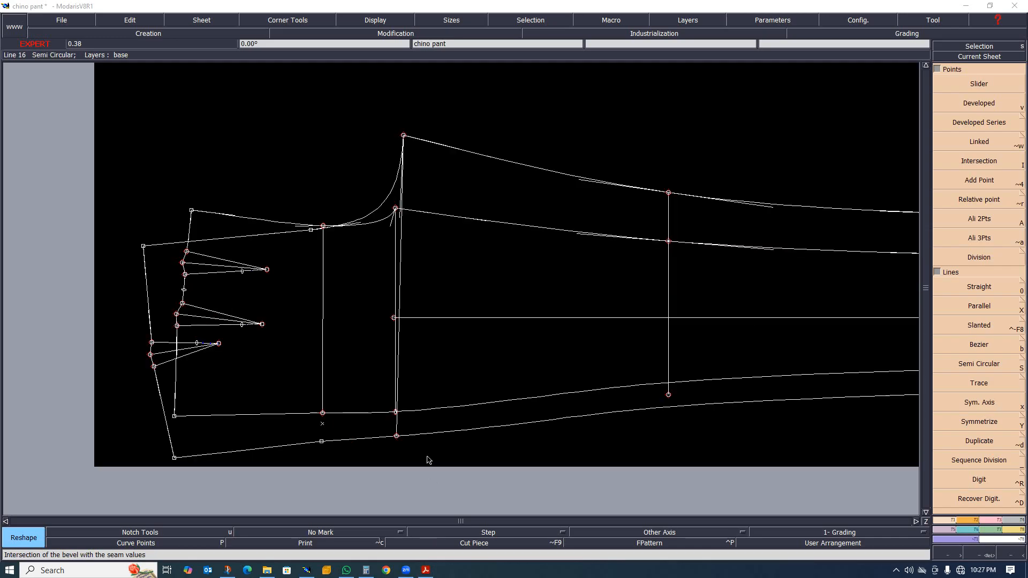
pyautogui.scroll(-3, 426, 459)
pyautogui.scroll(2, 431, 455)
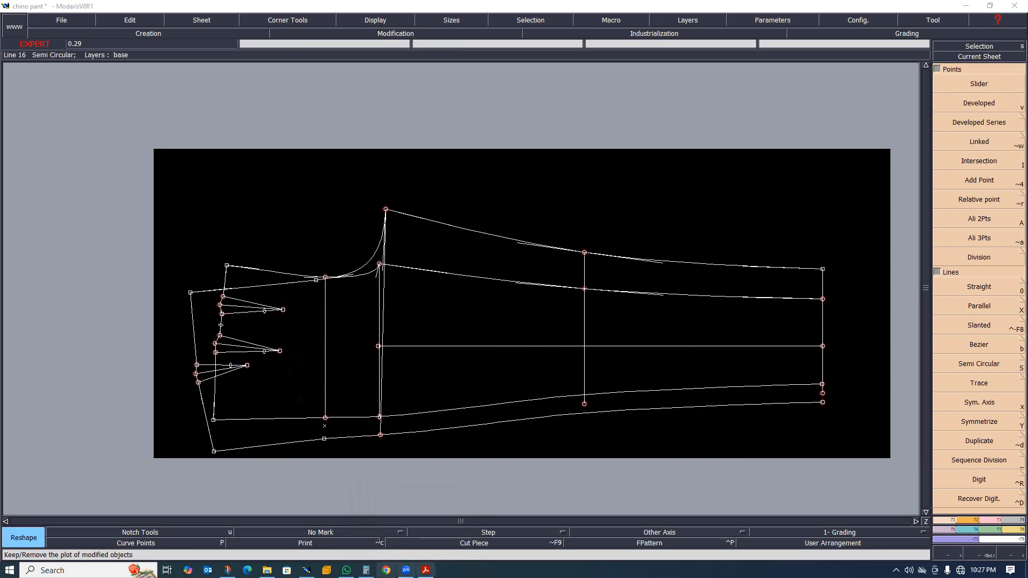
pyautogui.moveTo(426, 572)
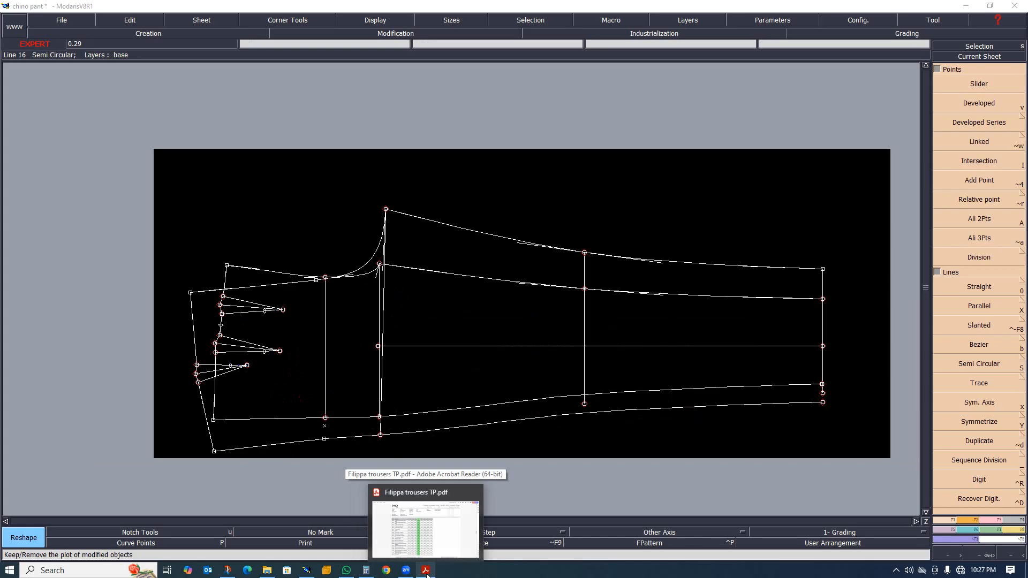
pyautogui.scroll(2, 842, 412)
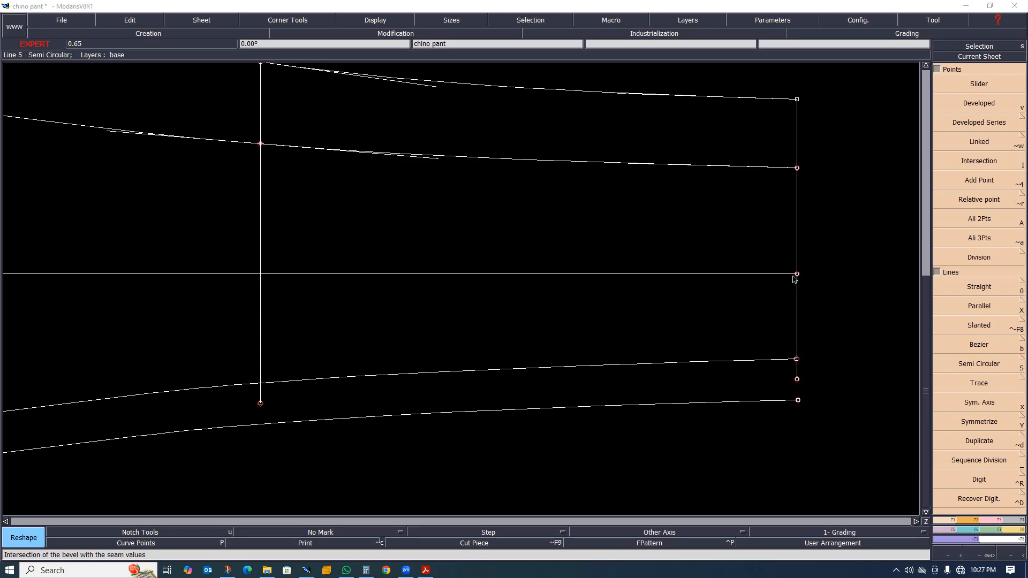
pyautogui.moveTo(797, 274); pyautogui.dragTo(798, 402)
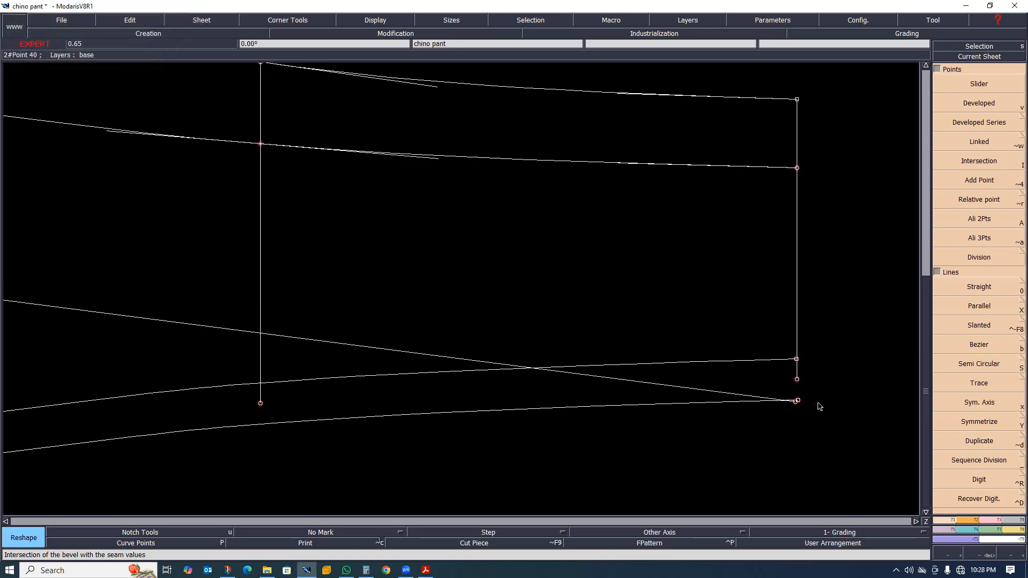
pyautogui.hotkey('ctrl', 'z')
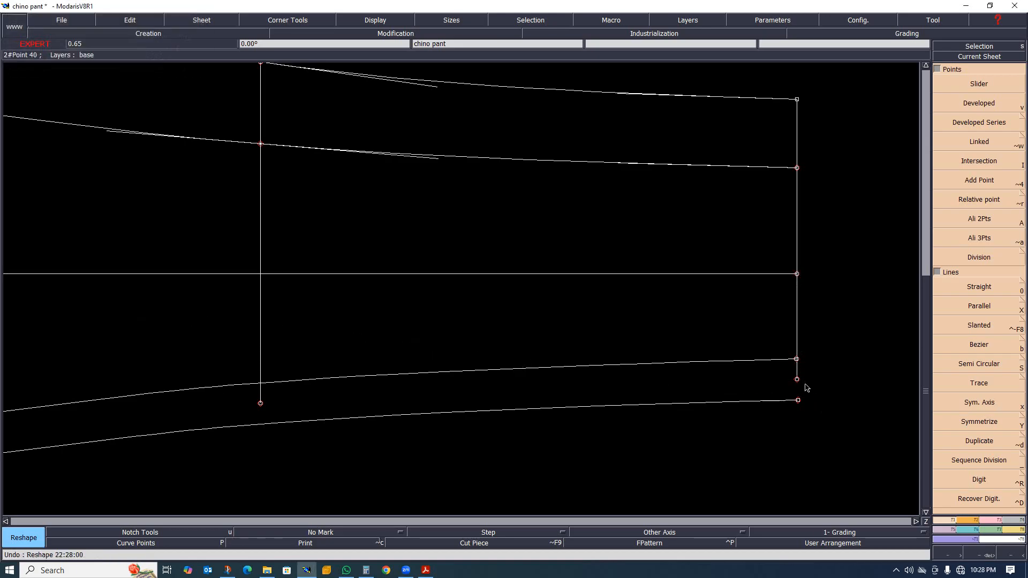
pyautogui.press('a')
pyautogui.click(796, 275)
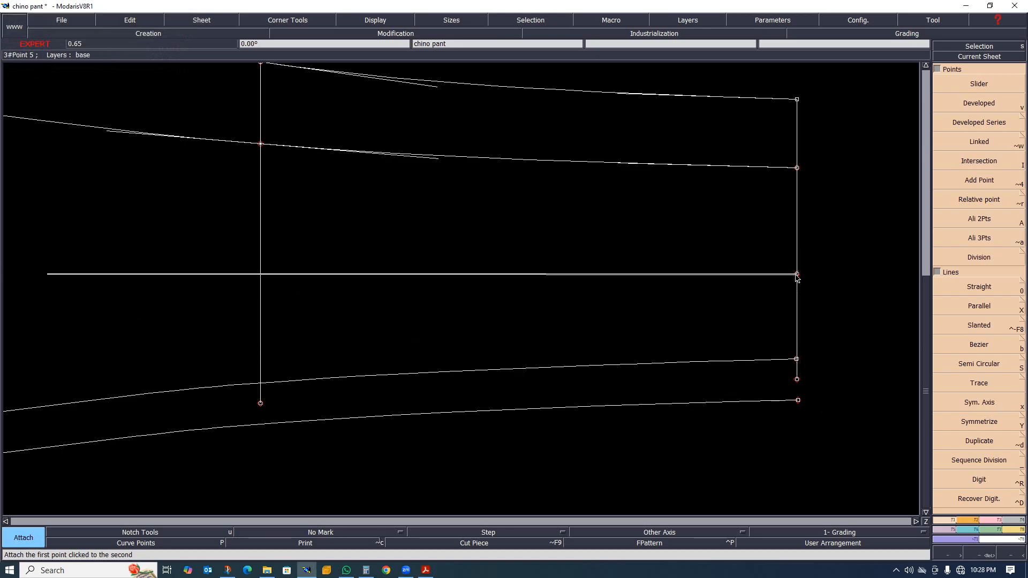
pyautogui.click(790, 344)
pyautogui.hotkey('ctrl', 'z')
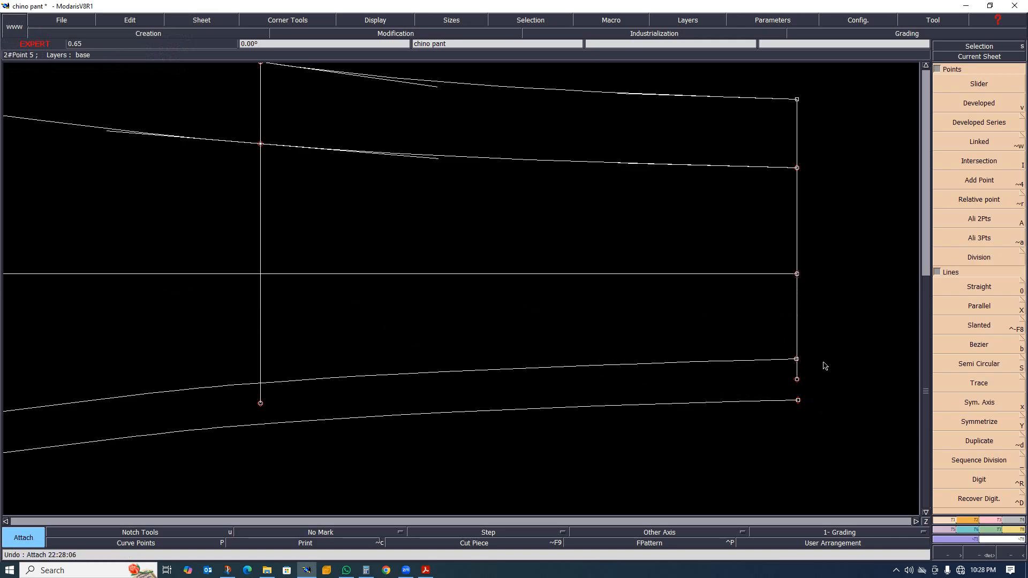
# Align the hem ends of both lower side seams vertically with the hem end of the horizontal centre line using Ali 2Pts.
pyautogui.hotkey('shift', 'a')
pyautogui.click(796, 274)
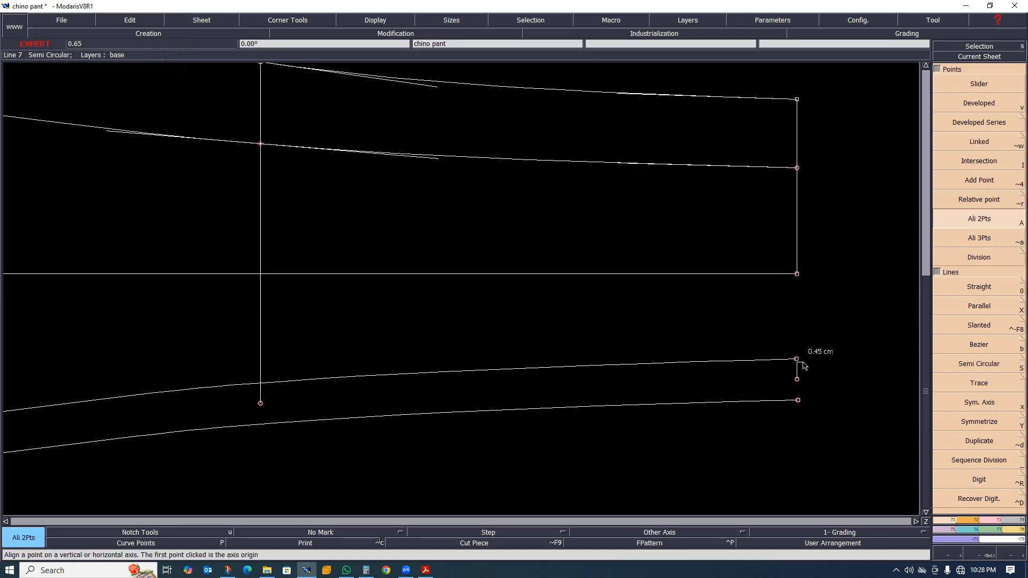
pyautogui.click(796, 360)
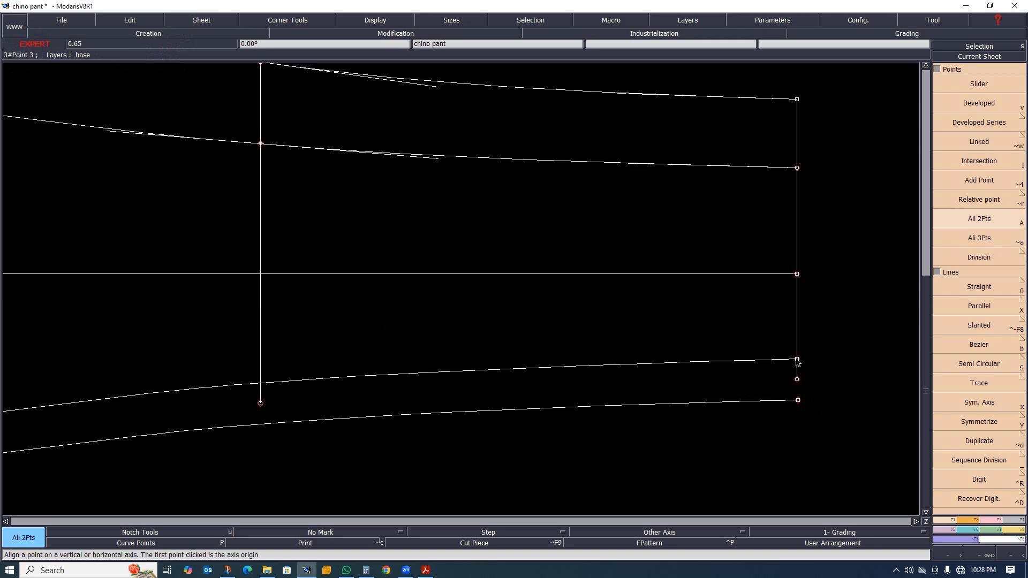
pyautogui.click(797, 399)
# Attach the hem line's lower end point to the hem end of the outermost lower side seam.
pyautogui.press('a')
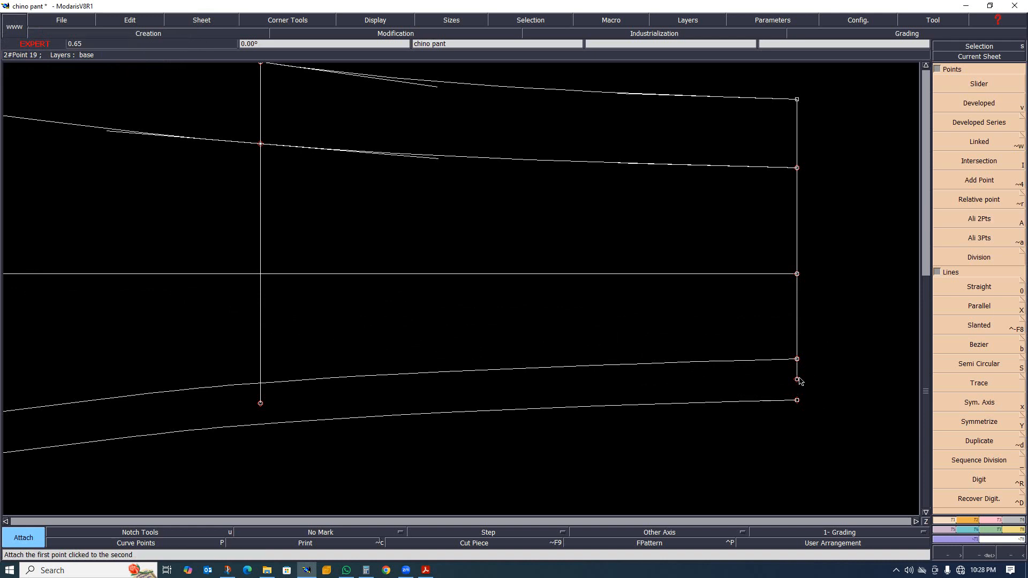
pyautogui.click(796, 379)
pyautogui.click(797, 400)
pyautogui.scroll(-2, 754, 436)
pyautogui.scroll(-2, 714, 388)
pyautogui.scroll(3, 604, 355)
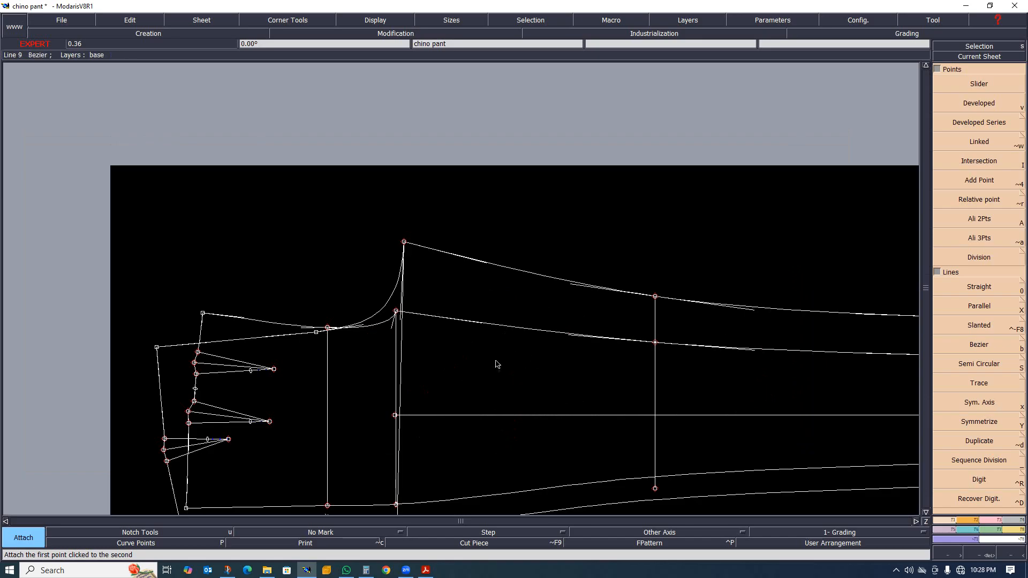
pyautogui.scroll(-4, 420, 303)
pyautogui.scroll(2, 439, 327)
pyautogui.scroll(2, 407, 316)
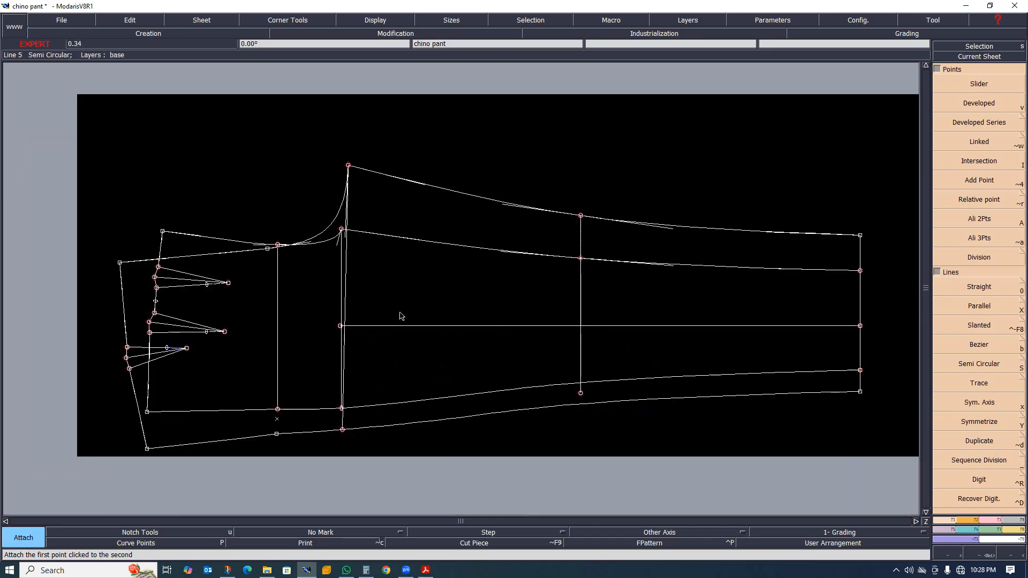
# Switch to Filippa trousers TP.pdf, examine the graded measurements for sizes 34 to 46 with a cleared calculator, and return to the pattern.
pyautogui.click(426, 571)
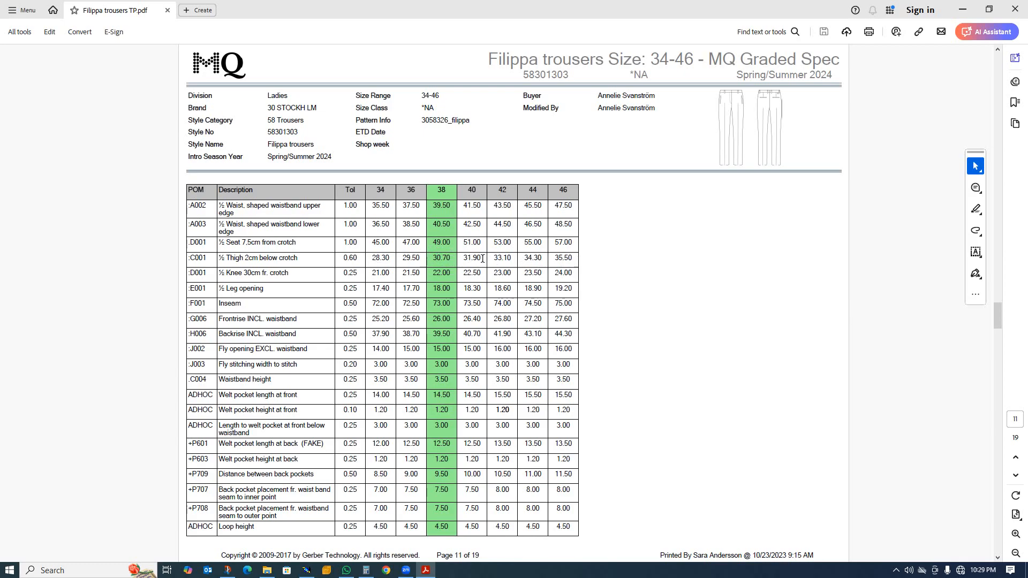
pyautogui.click(373, 569)
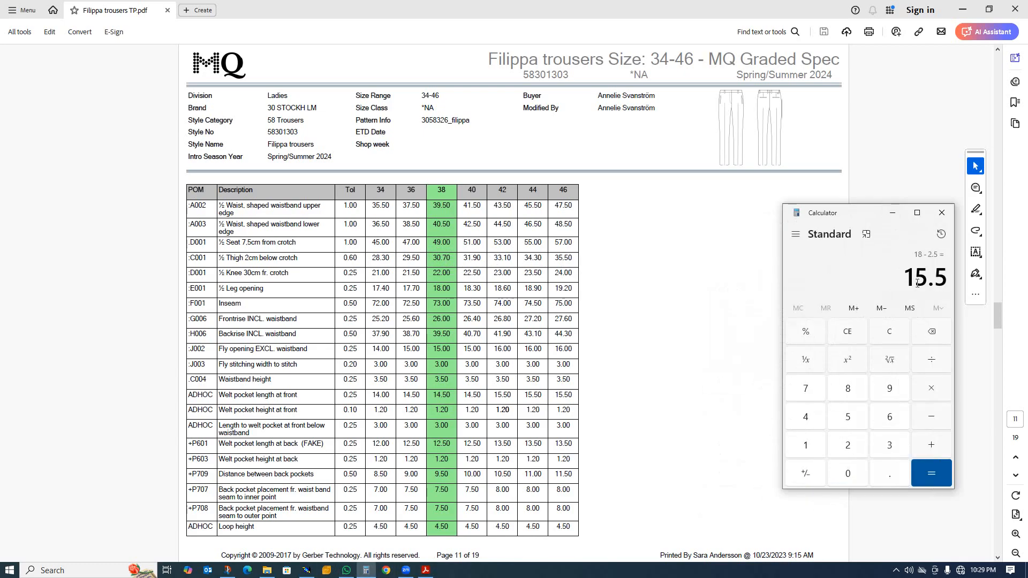
pyautogui.click(891, 336)
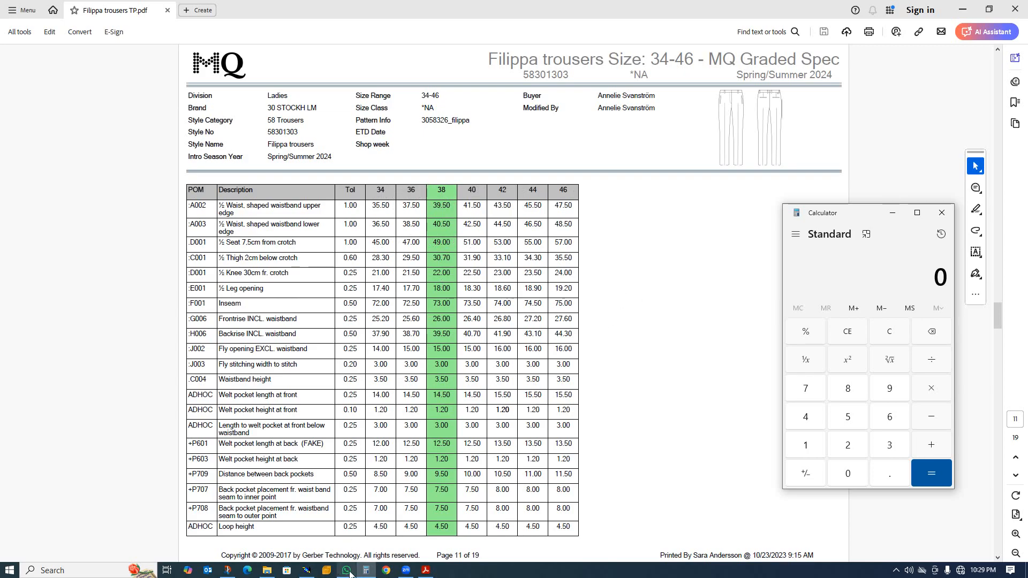
pyautogui.click(306, 570)
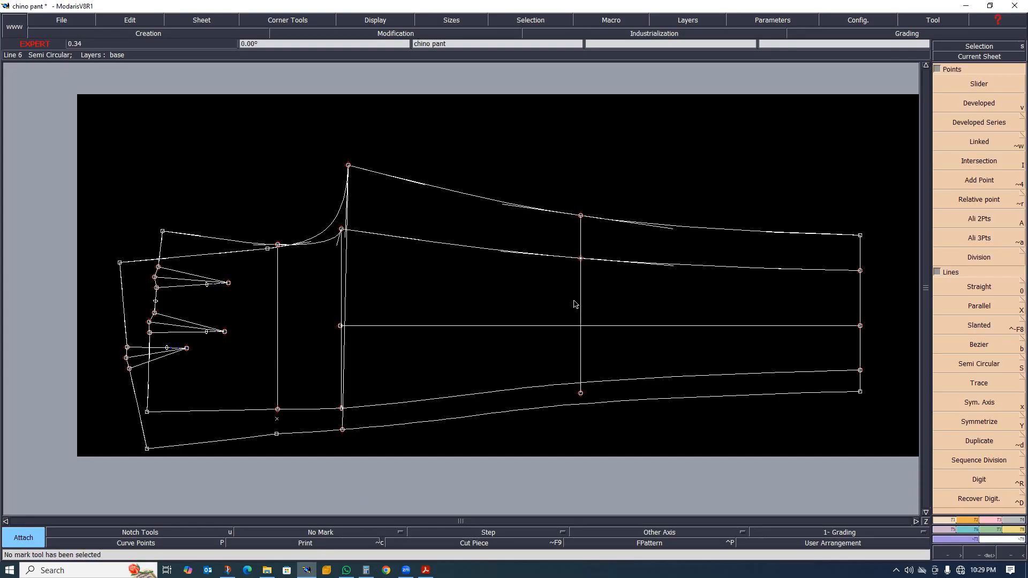
pyautogui.scroll(-1, 416, 209)
pyautogui.scroll(2, 391, 206)
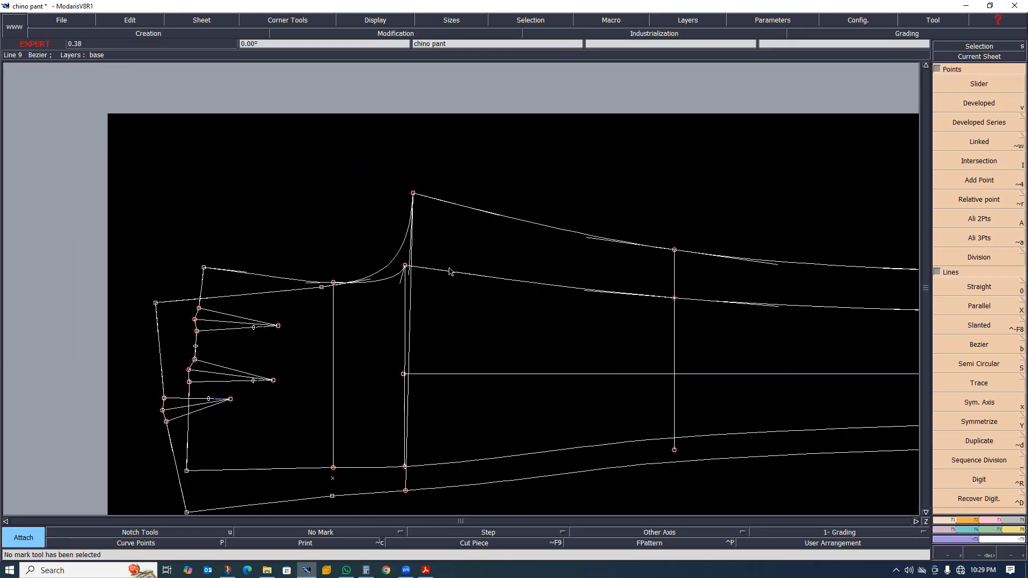
pyautogui.click(973, 118)
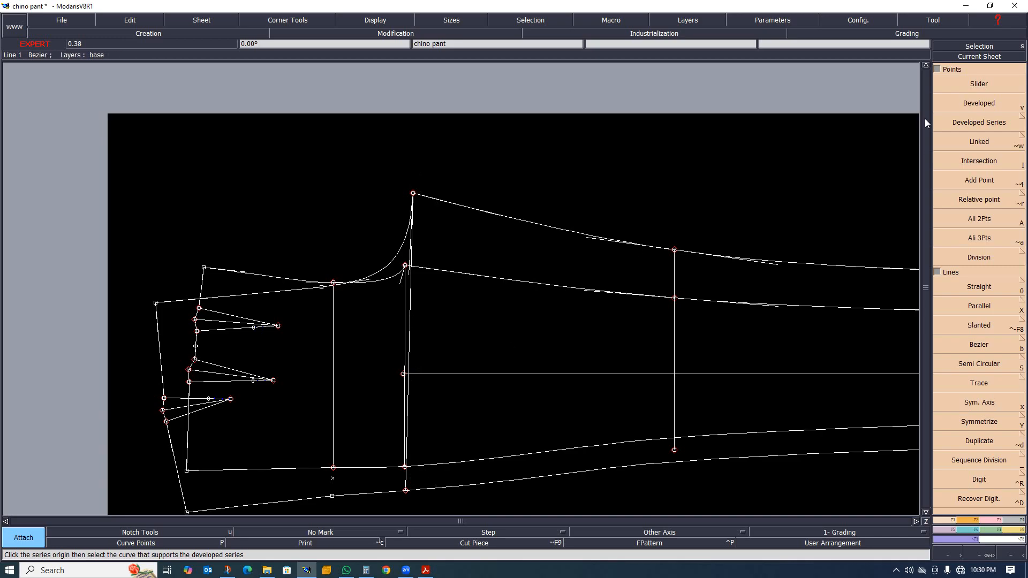
pyautogui.press('v')
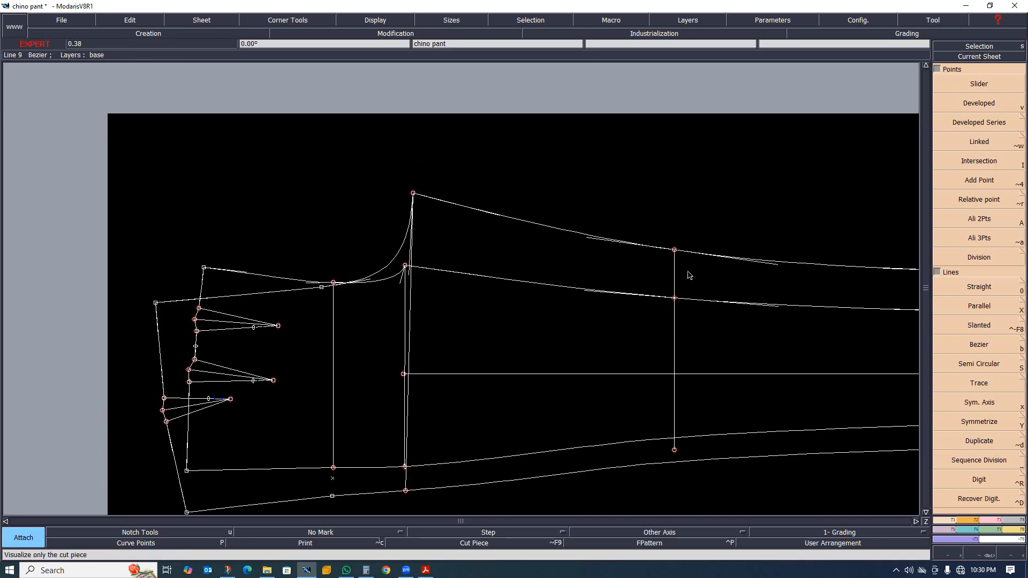
pyautogui.scroll(-2, 547, 420)
pyautogui.hotkey('shift', 'y')
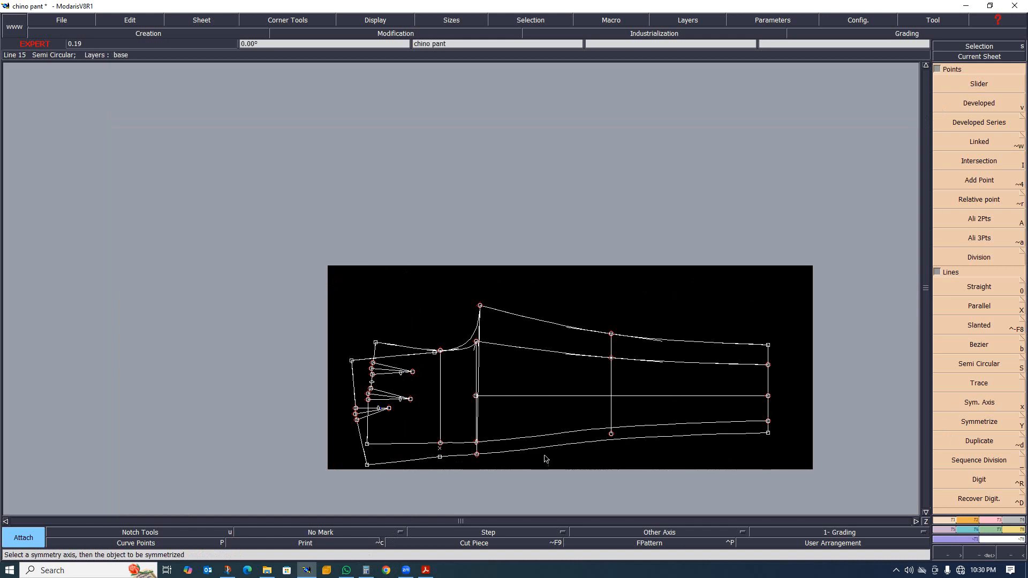
# Display the sheet's title block with its size list and select size 12.
pyautogui.scroll(1, 436, 337)
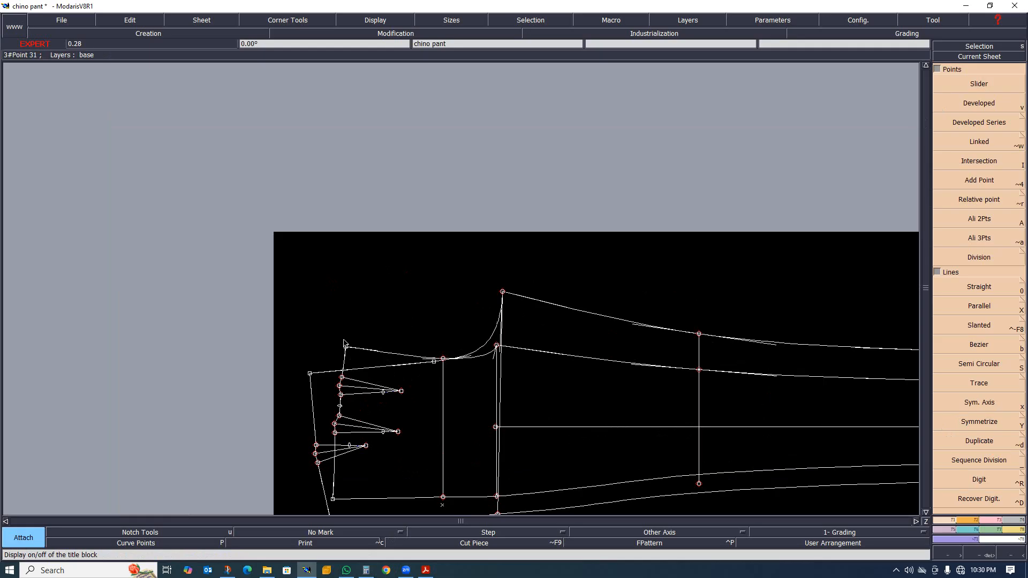
pyautogui.scroll(-1, 348, 258)
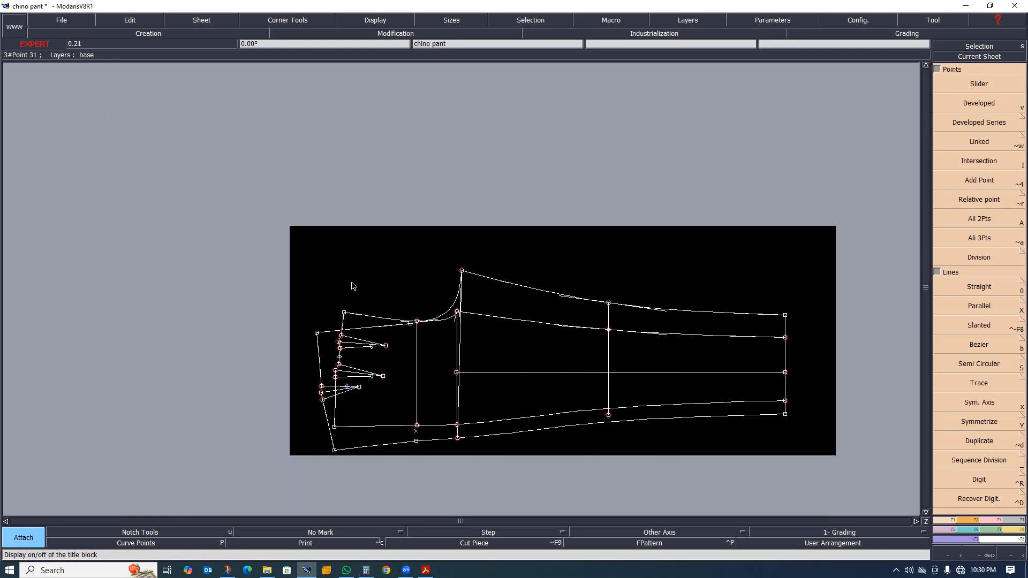
pyautogui.scroll(3, 291, 295)
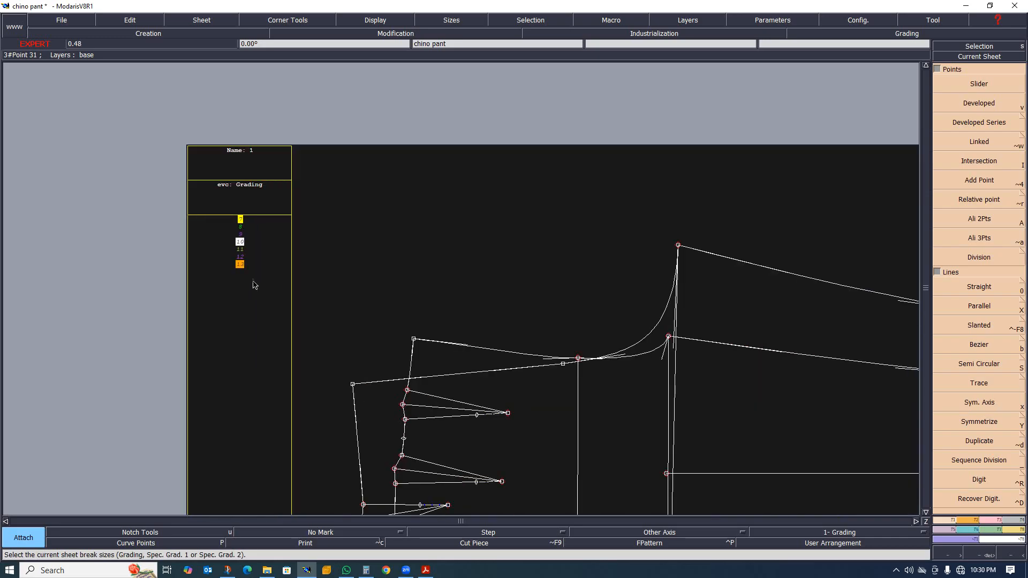
pyautogui.click(240, 256)
pyautogui.scroll(-3, 317, 283)
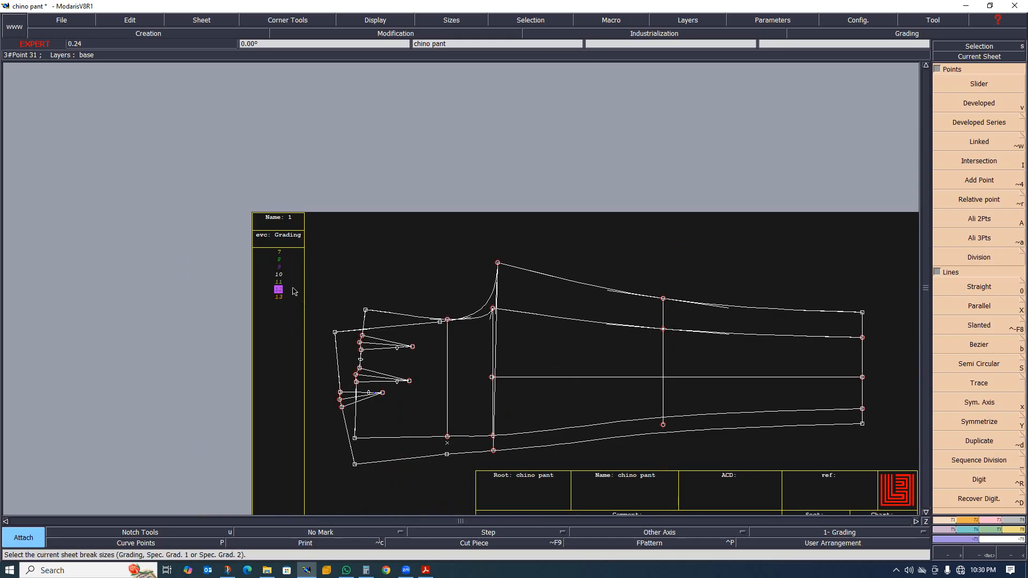
# Delete size 7 from the piece's production sizes.
pyautogui.scroll(2, 278, 296)
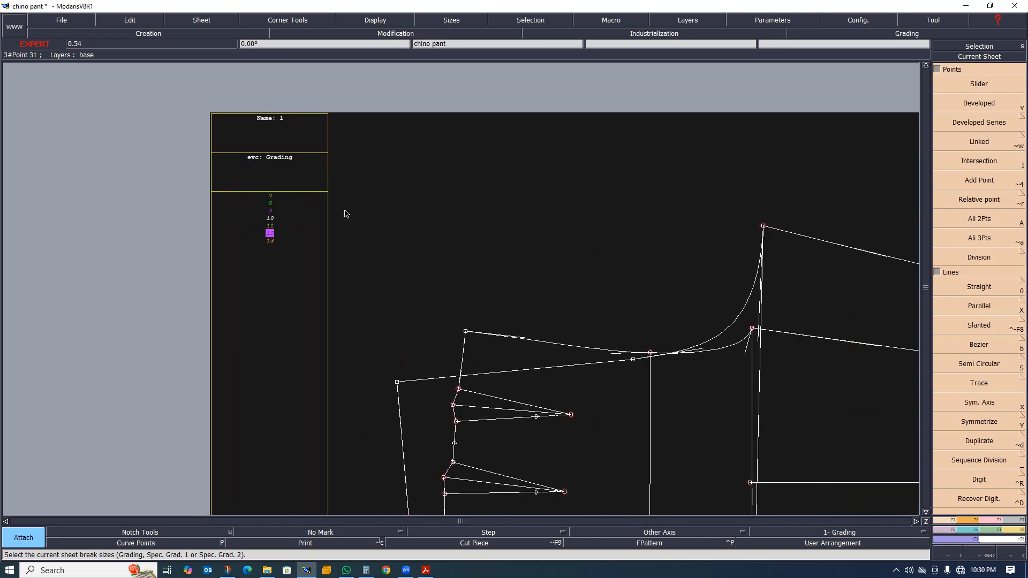
pyautogui.click(994, 532)
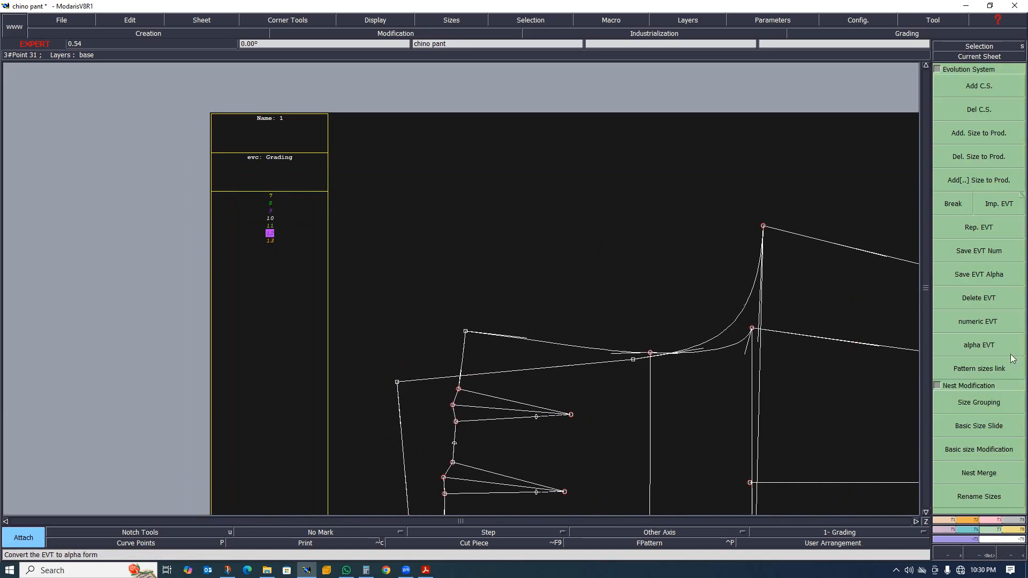
pyautogui.click(976, 160)
pyautogui.click(273, 197)
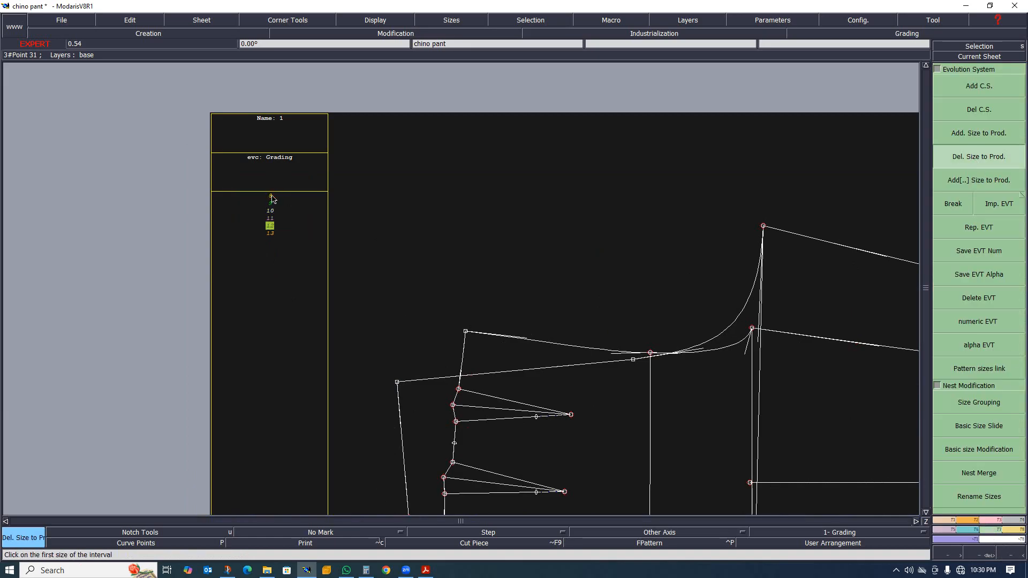
pyautogui.scroll(1, 262, 215)
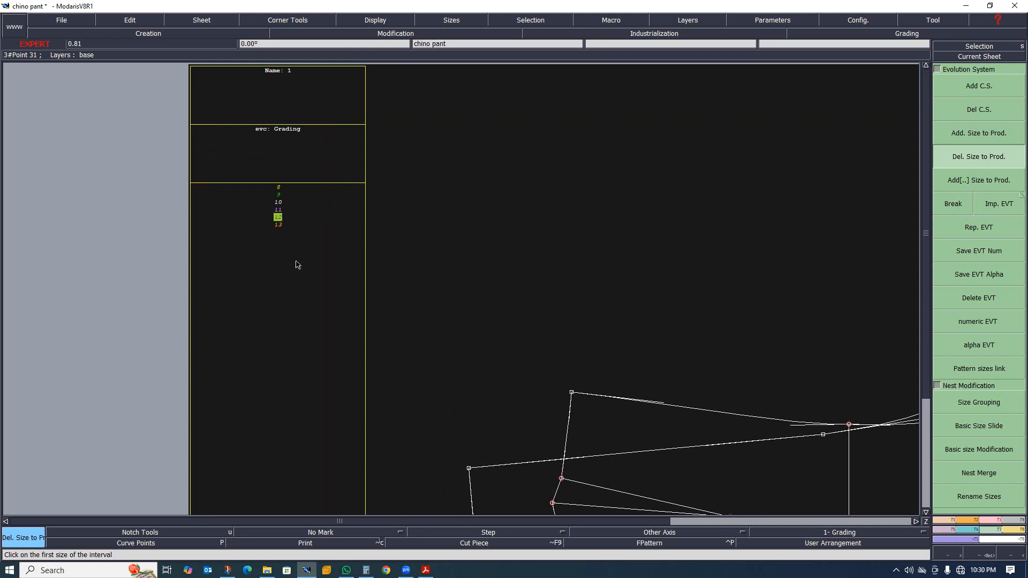
# Select all sizes of the trouser piece and display their nest with the curve handles hidden.
pyautogui.scroll(-4, 298, 264)
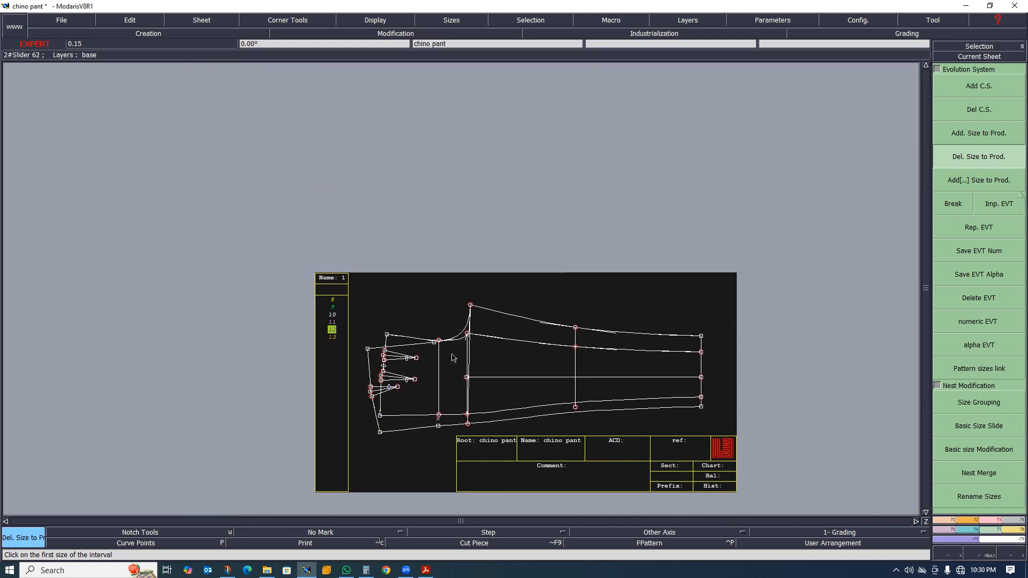
pyautogui.scroll(1, 453, 358)
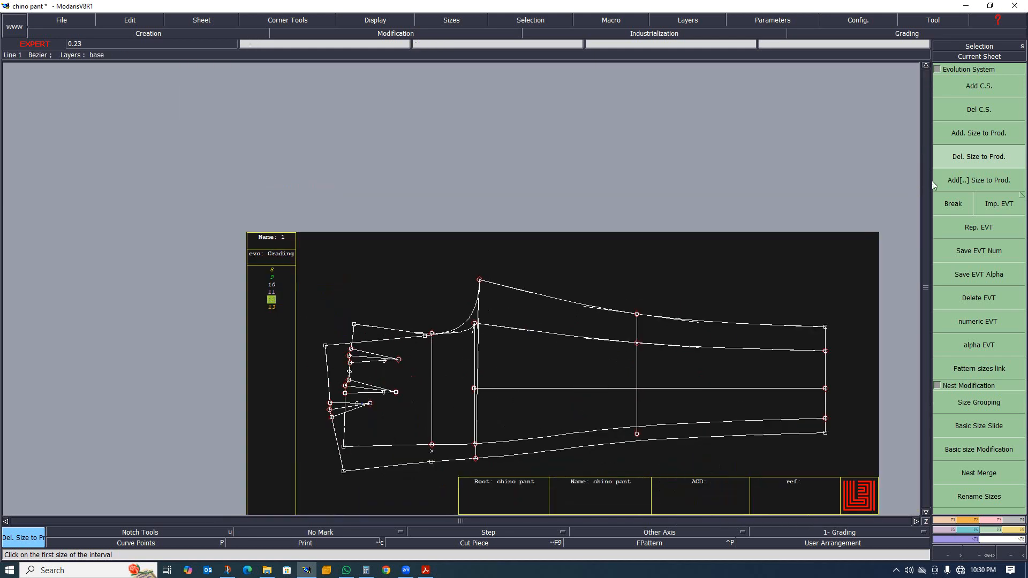
pyautogui.click(971, 529)
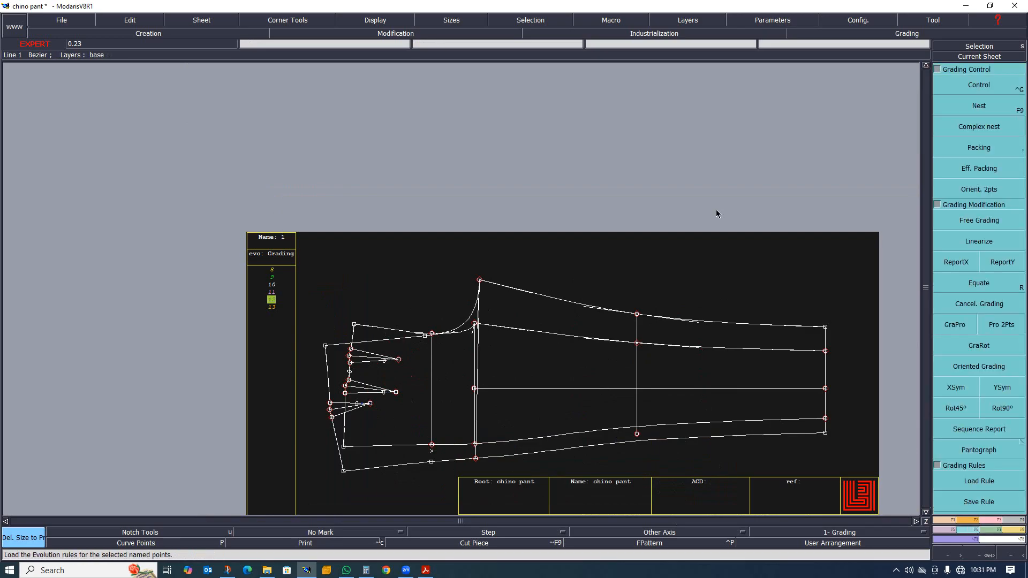
pyautogui.press('F12')
pyautogui.press('F9')
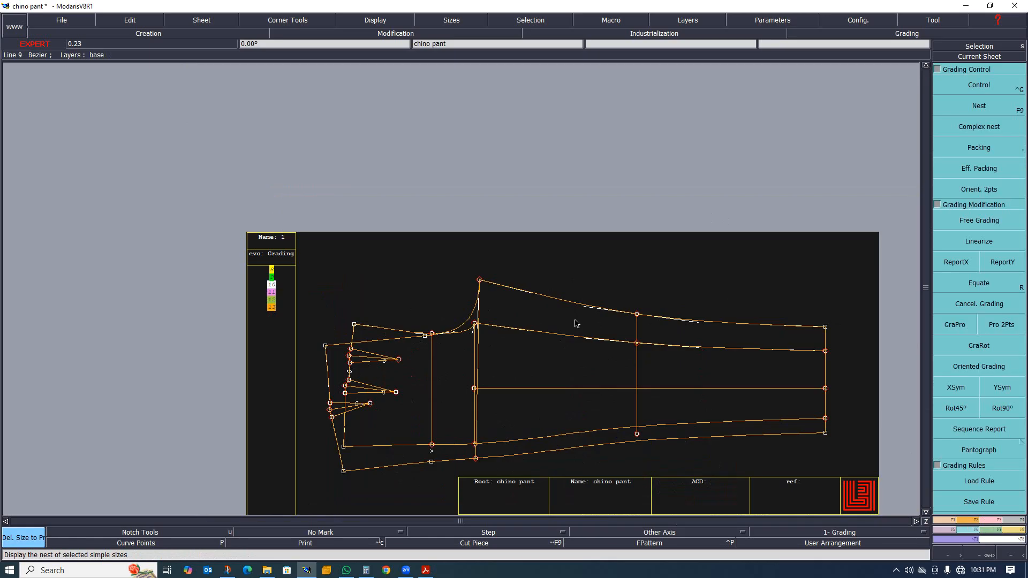
pyautogui.press('F11')
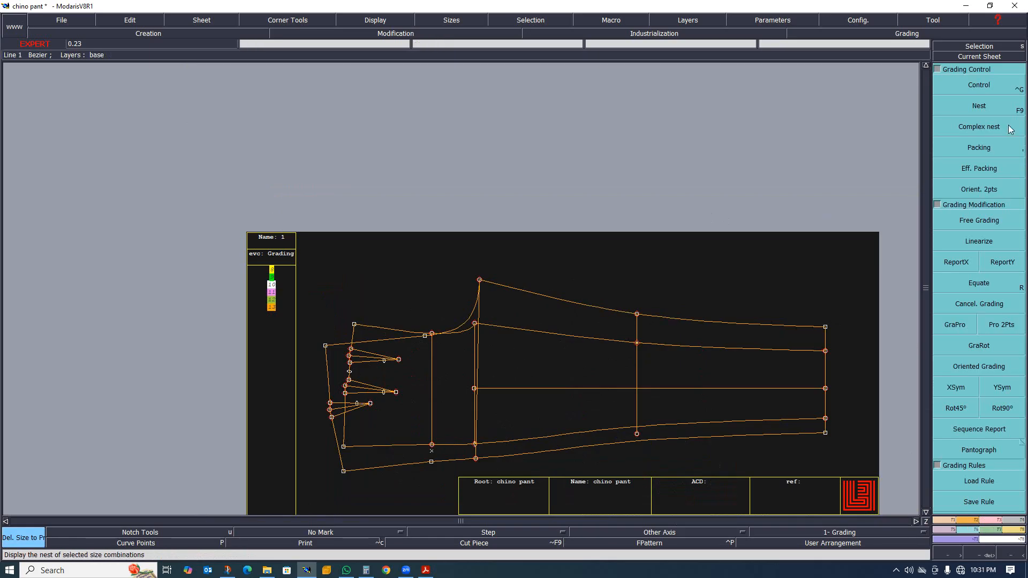
# Insert a point on the front side seam where the front crotch line meets it.
pyautogui.hotkey('ctrl', 'g')
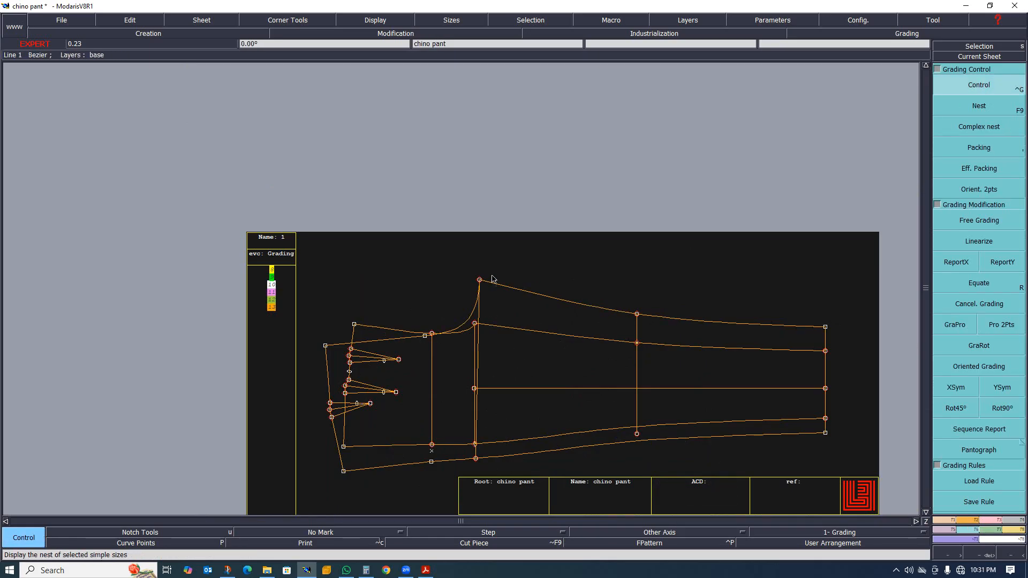
pyautogui.scroll(2, 478, 461)
pyautogui.scroll(2, 464, 441)
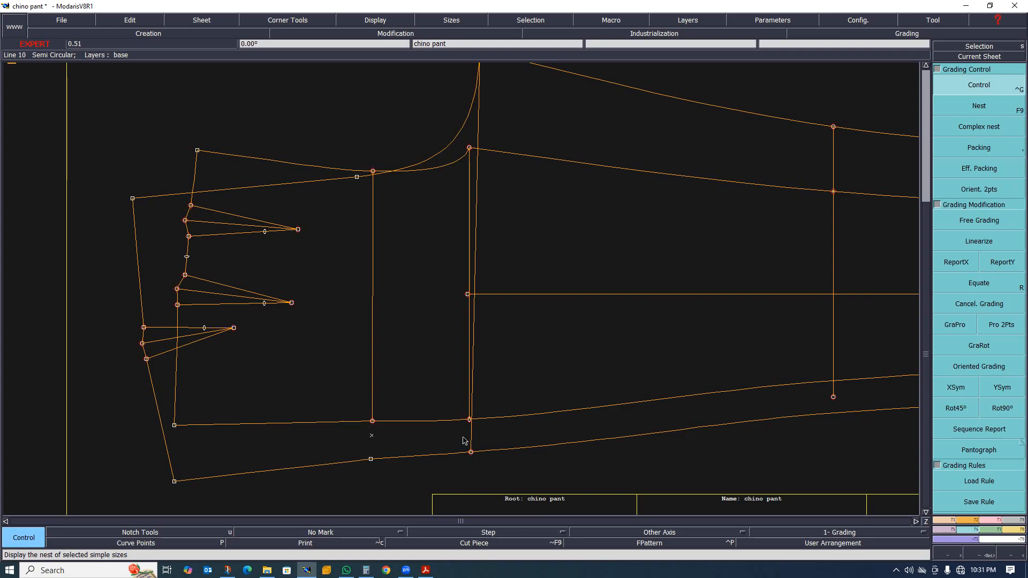
pyautogui.press('Insert')
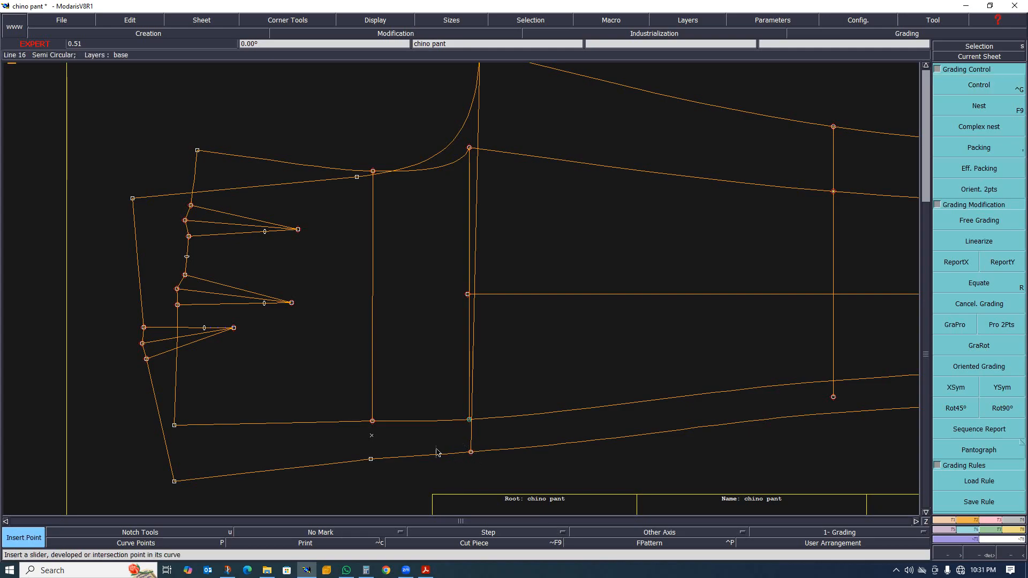
# Set the front crotch point's ddy grading to 0.5 between all sizes.
pyautogui.scroll(-2, 438, 451)
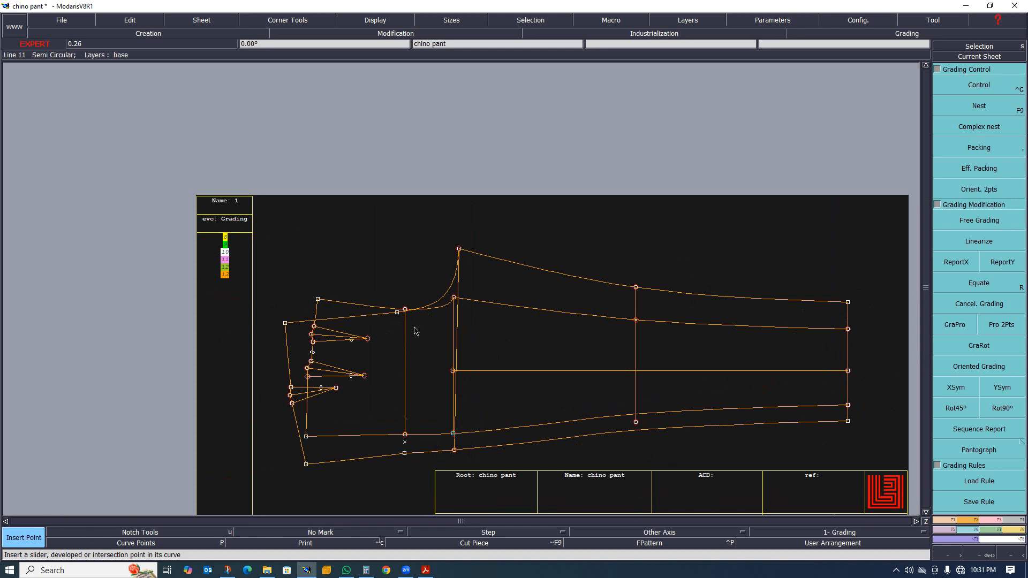
pyautogui.scroll(2, 421, 367)
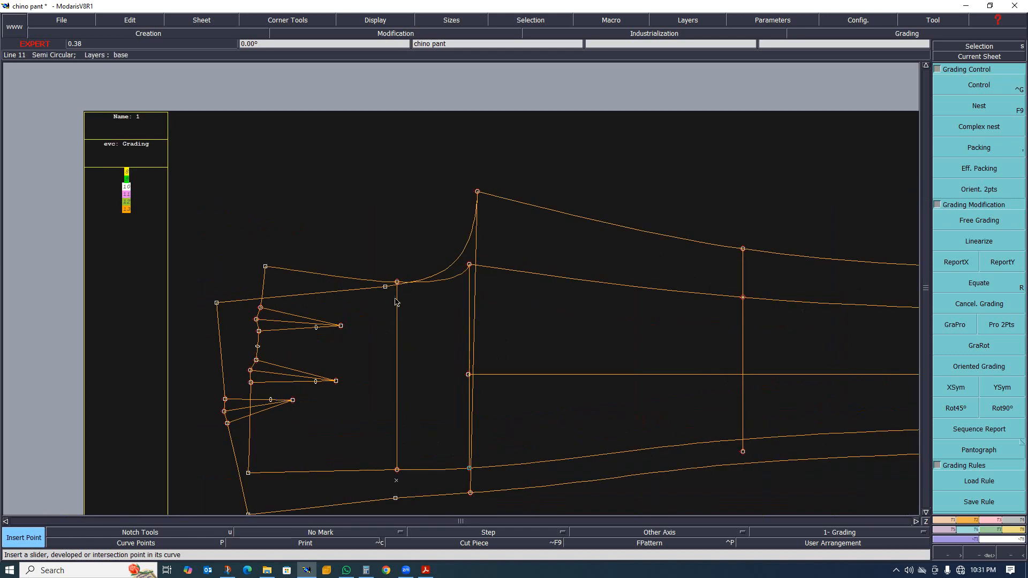
pyautogui.scroll(-4, 374, 437)
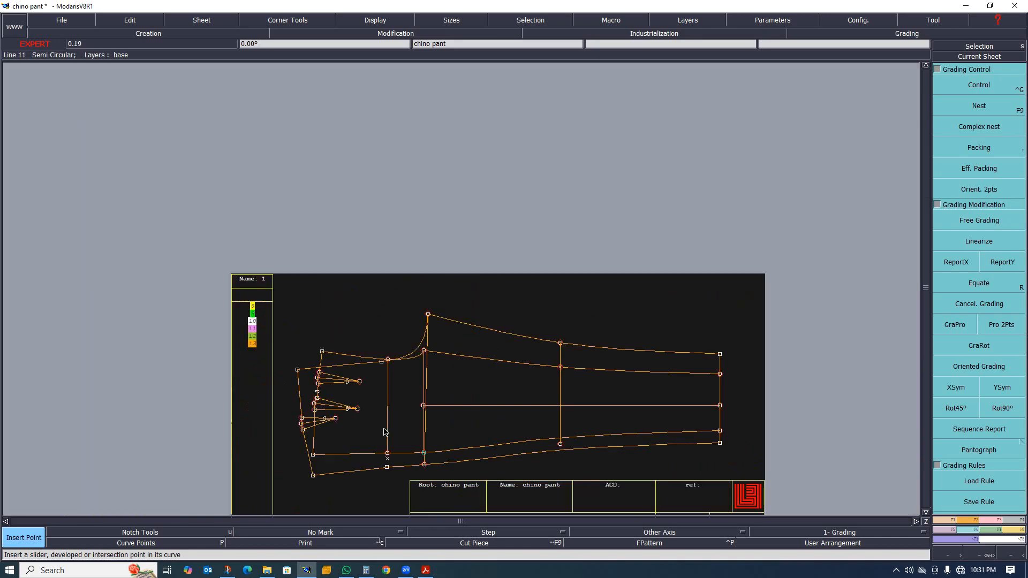
pyautogui.scroll(2, 396, 435)
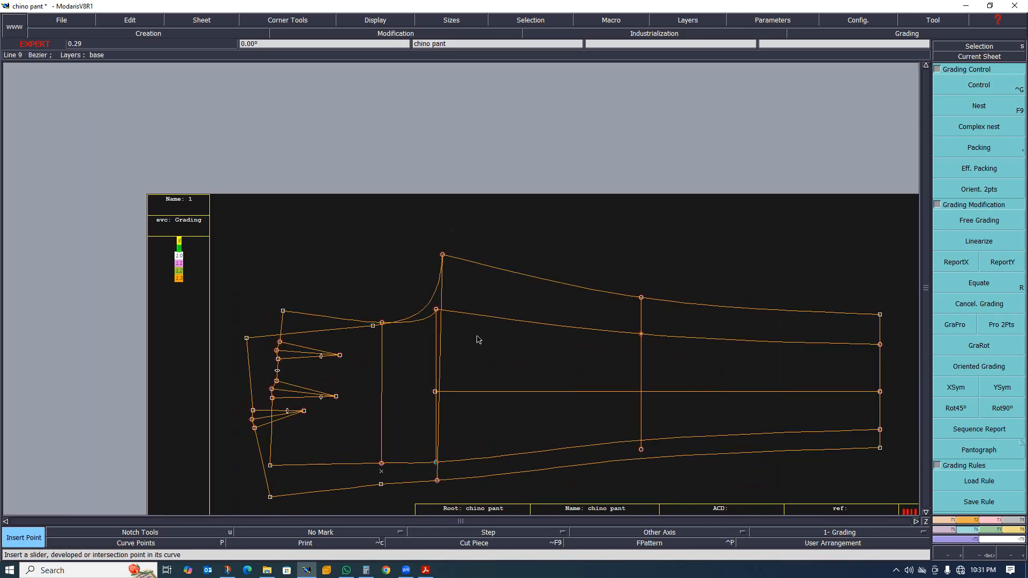
pyautogui.scroll(-2, 466, 343)
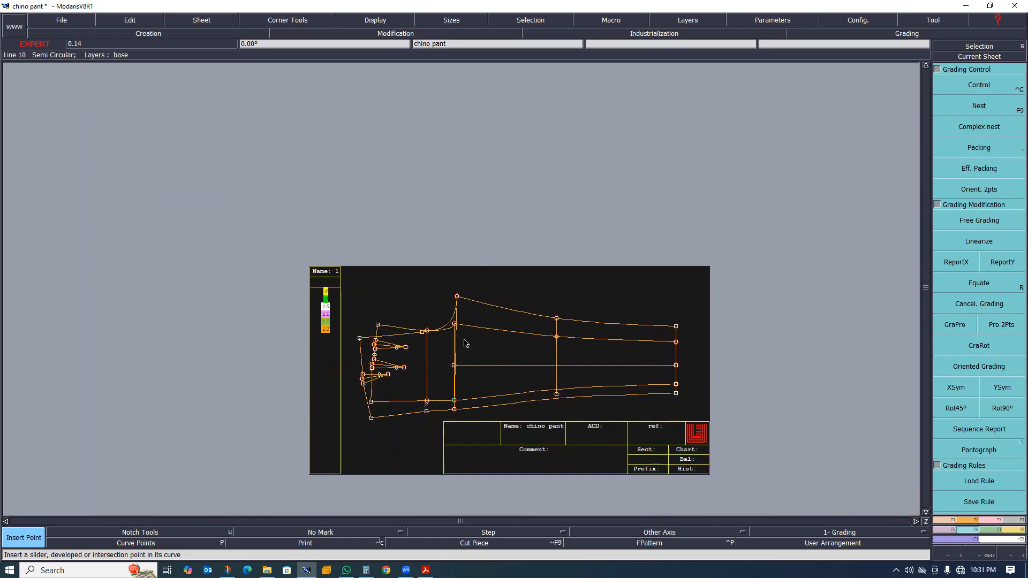
pyautogui.scroll(3, 457, 343)
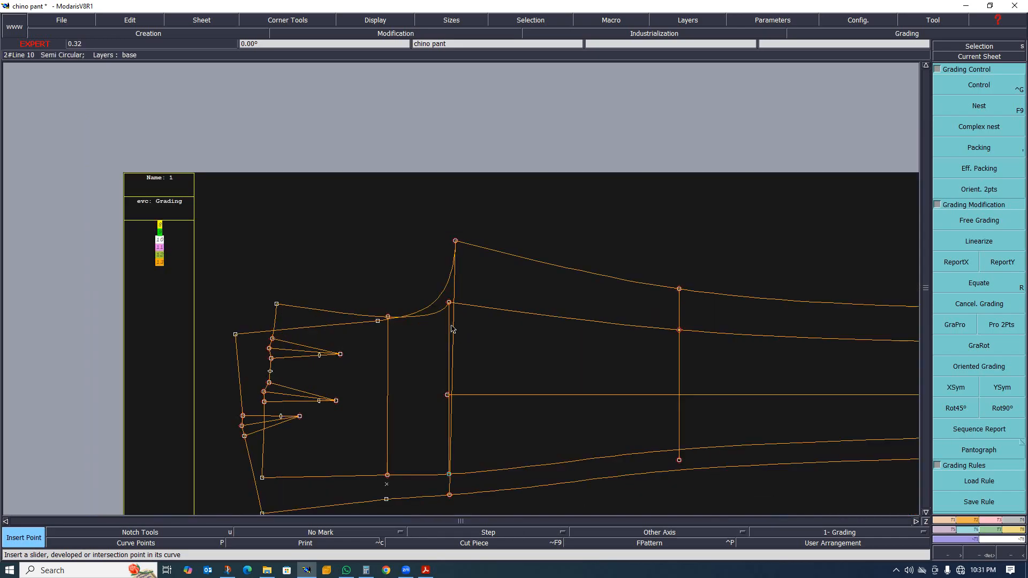
pyautogui.click(987, 81)
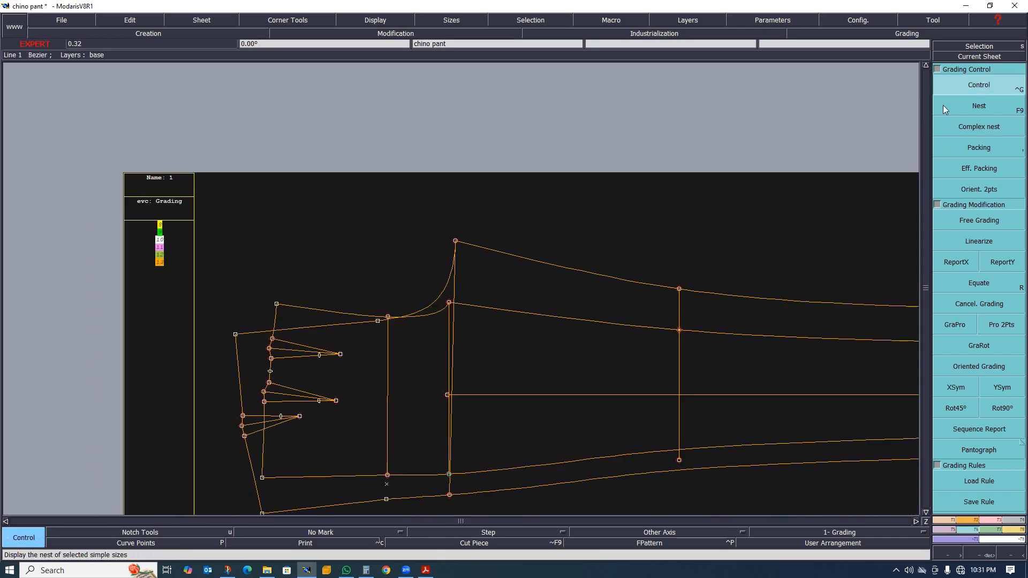
pyautogui.click(458, 303)
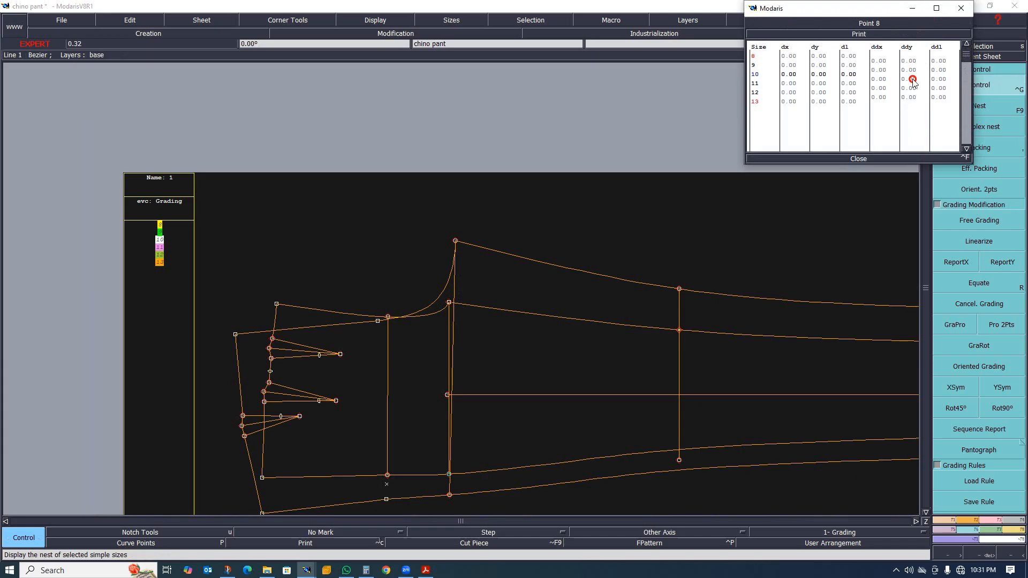
pyautogui.moveTo(912, 80); pyautogui.dragTo(911, 95)
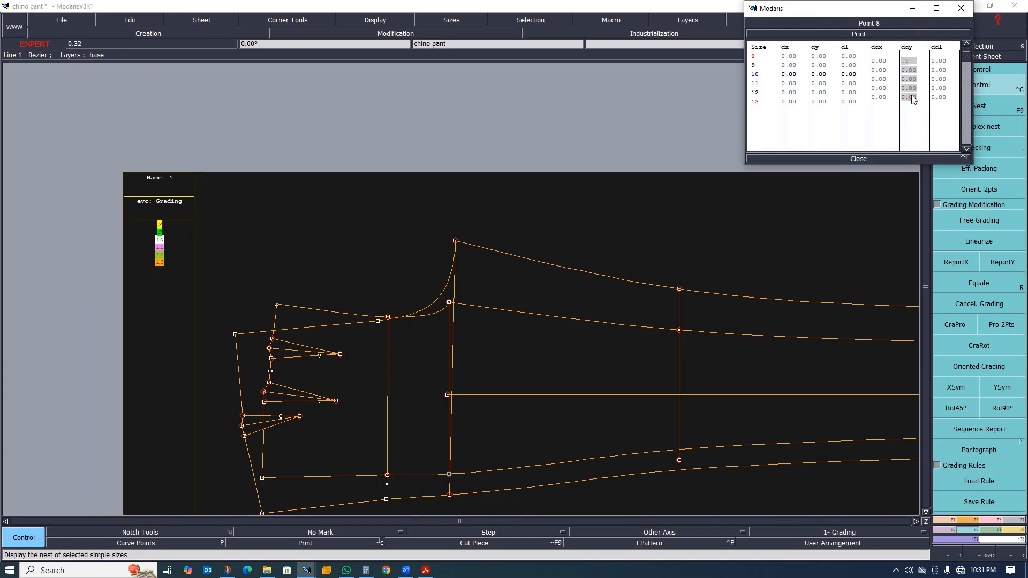
pyautogui.write('.5')
pyautogui.press('Return')
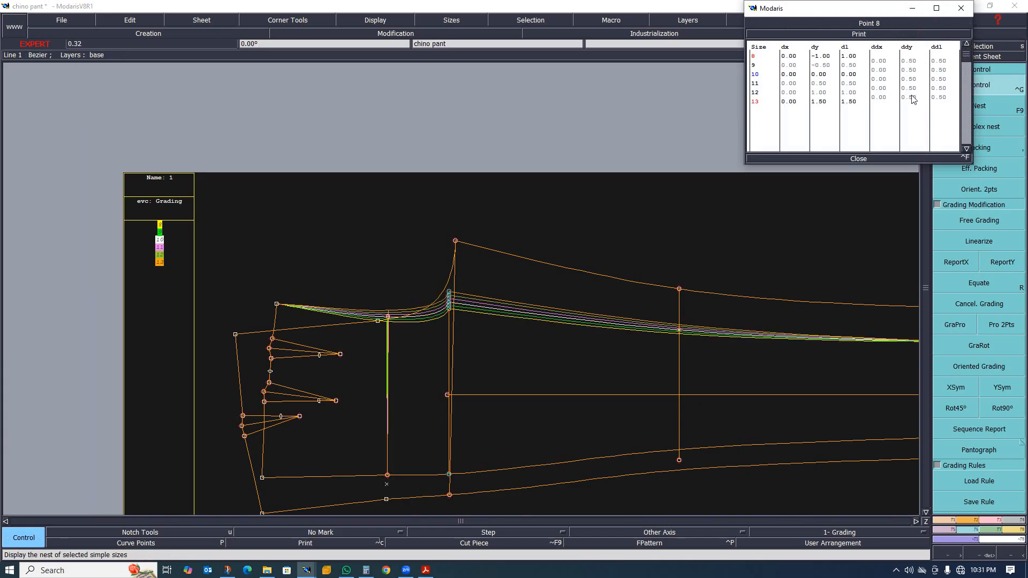
# Set the back crotch point's ddy grading to 0.5 between all sizes.
pyautogui.click(455, 242)
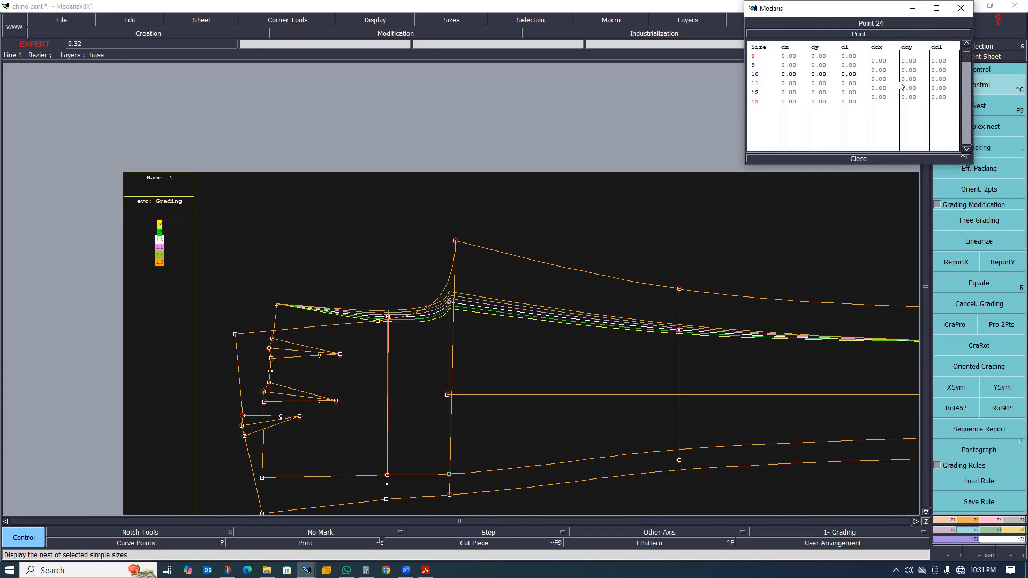
pyautogui.moveTo(910, 60); pyautogui.dragTo(914, 102)
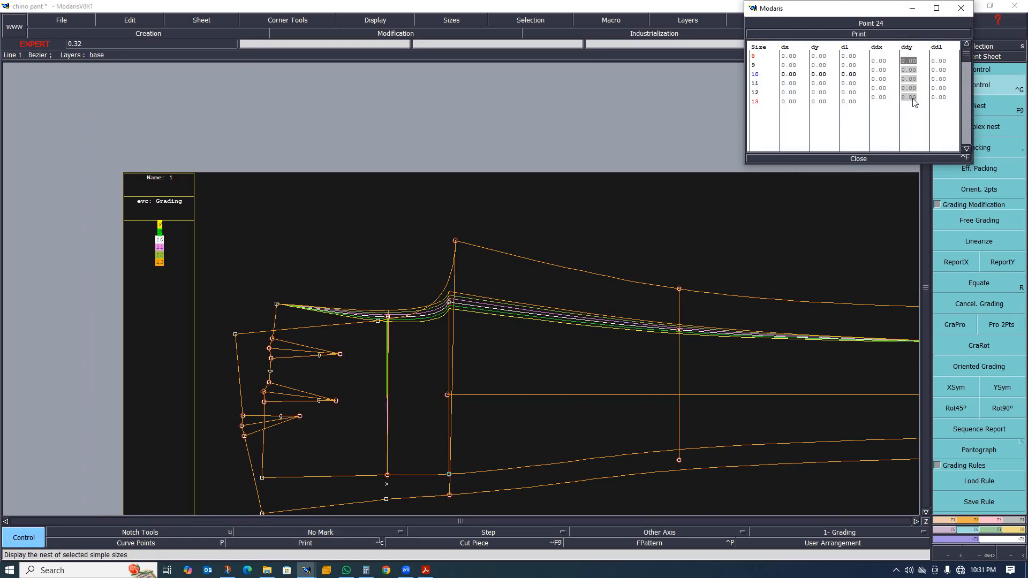
pyautogui.press('Return')
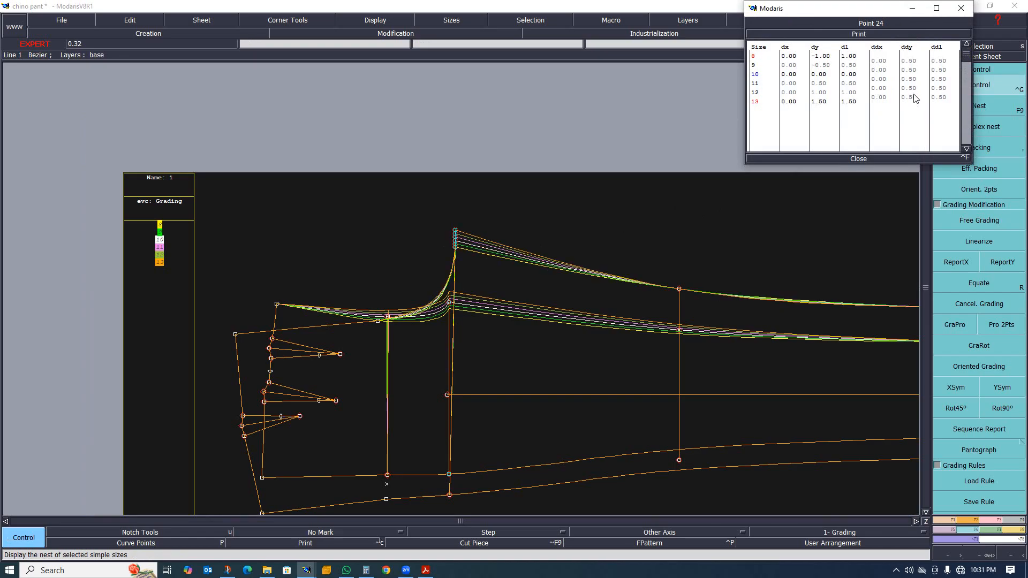
# Examine the graded nest around both crotch curves and along the legs, then close the point's grading table.
pyautogui.scroll(3, 452, 252)
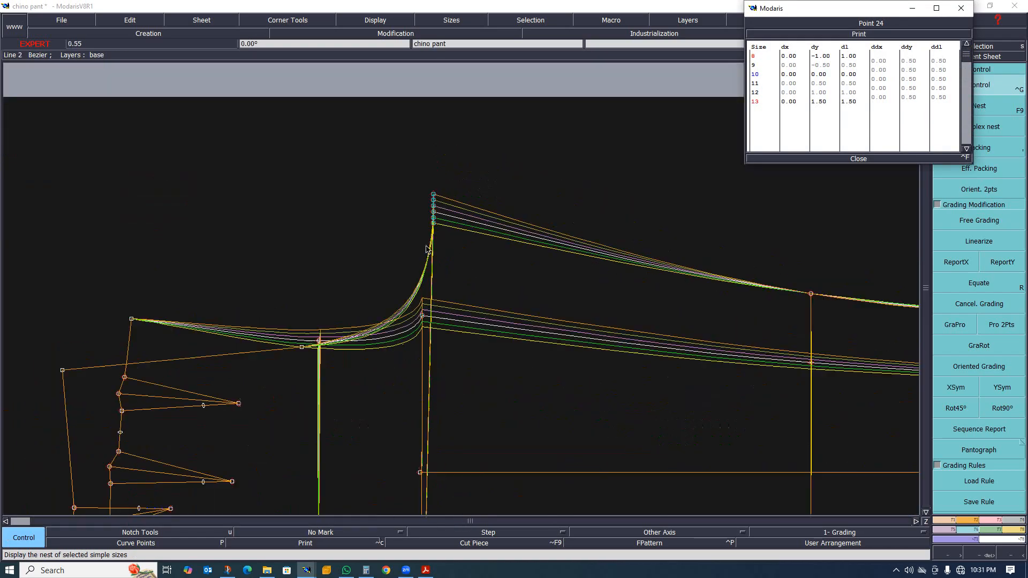
pyautogui.scroll(3, 435, 301)
pyautogui.scroll(-5, 378, 219)
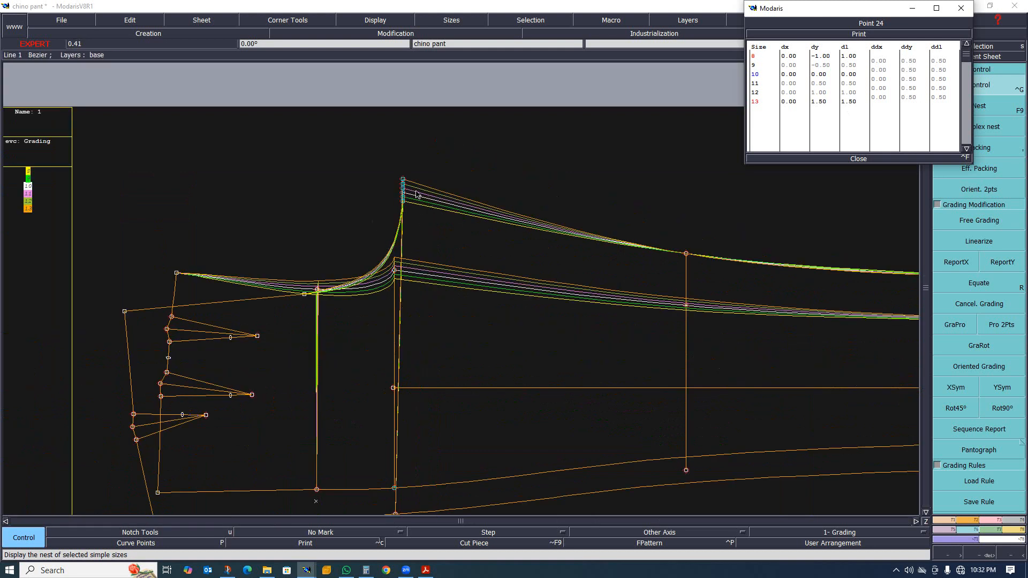
pyautogui.scroll(-3, 410, 311)
pyautogui.scroll(2, 406, 349)
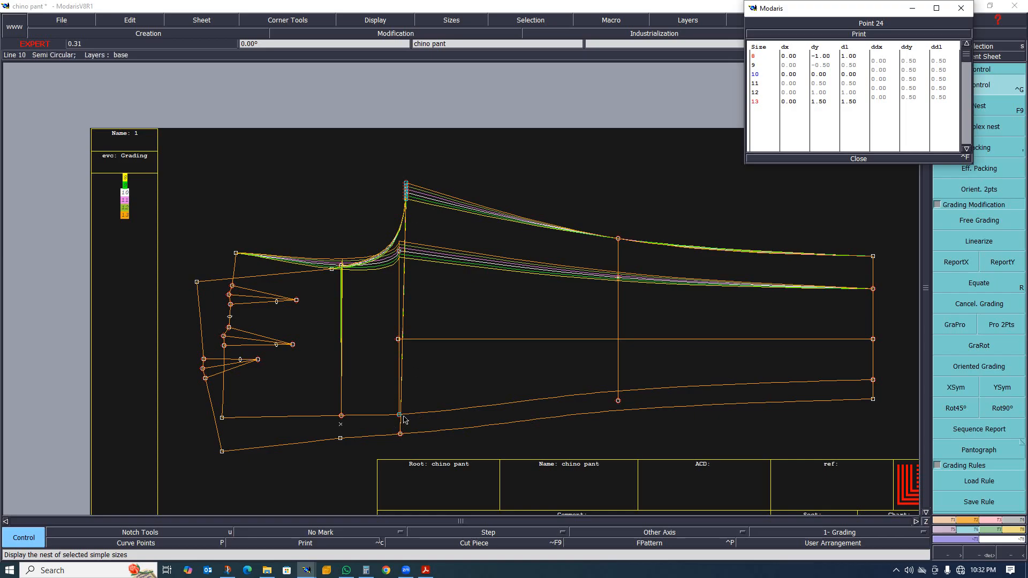
pyautogui.scroll(-2, 359, 428)
pyautogui.scroll(3, 344, 439)
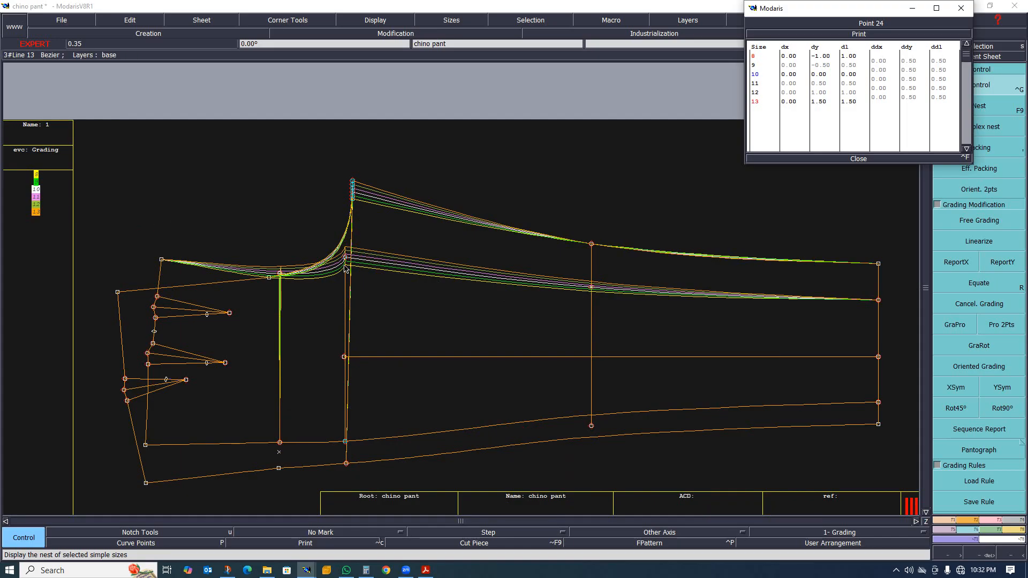
pyautogui.click(857, 158)
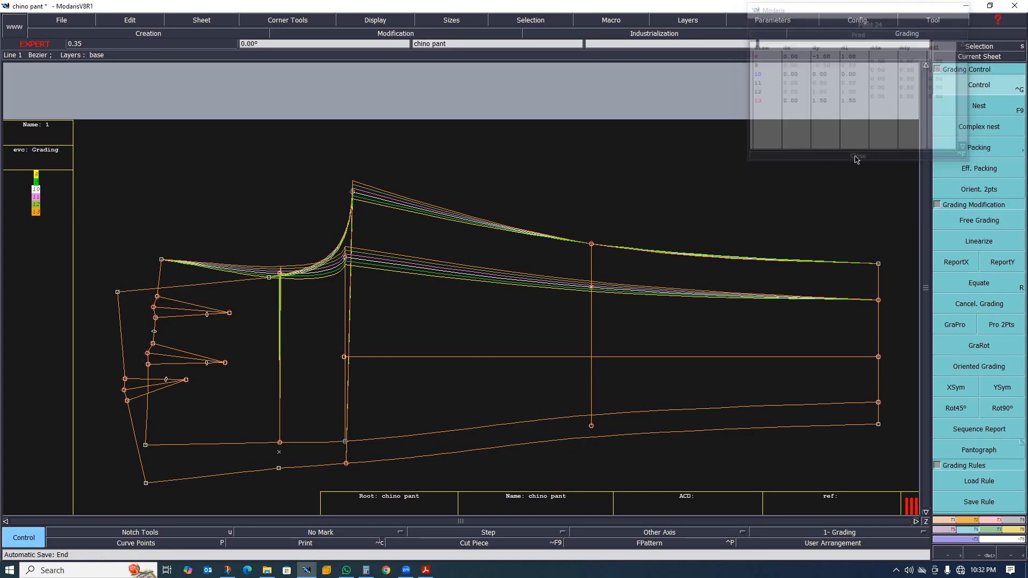
# Set the front crotch point's ddy grading to 1 between all sizes and close the grading table.
pyautogui.click(345, 260)
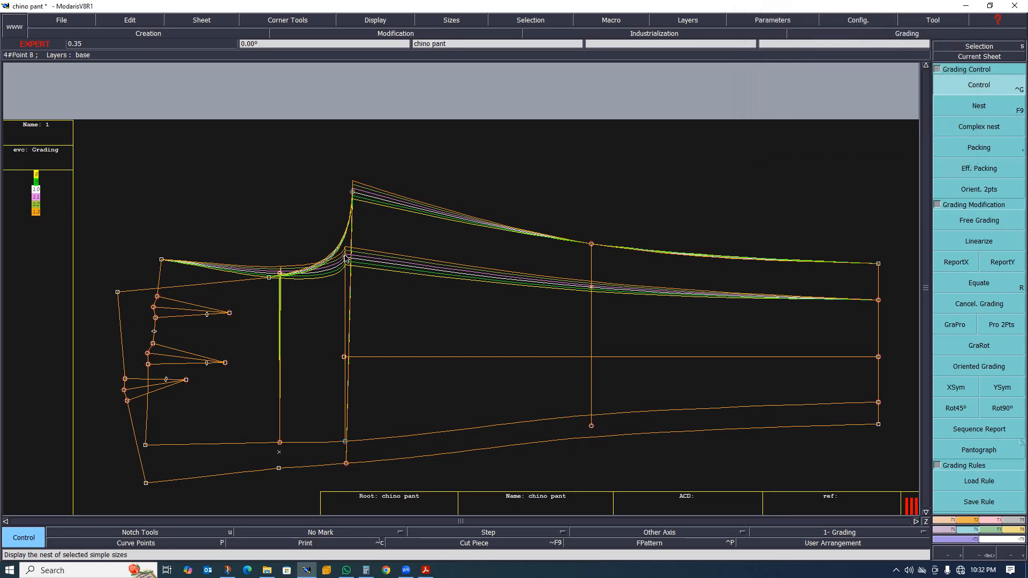
pyautogui.moveTo(914, 64); pyautogui.dragTo(911, 98)
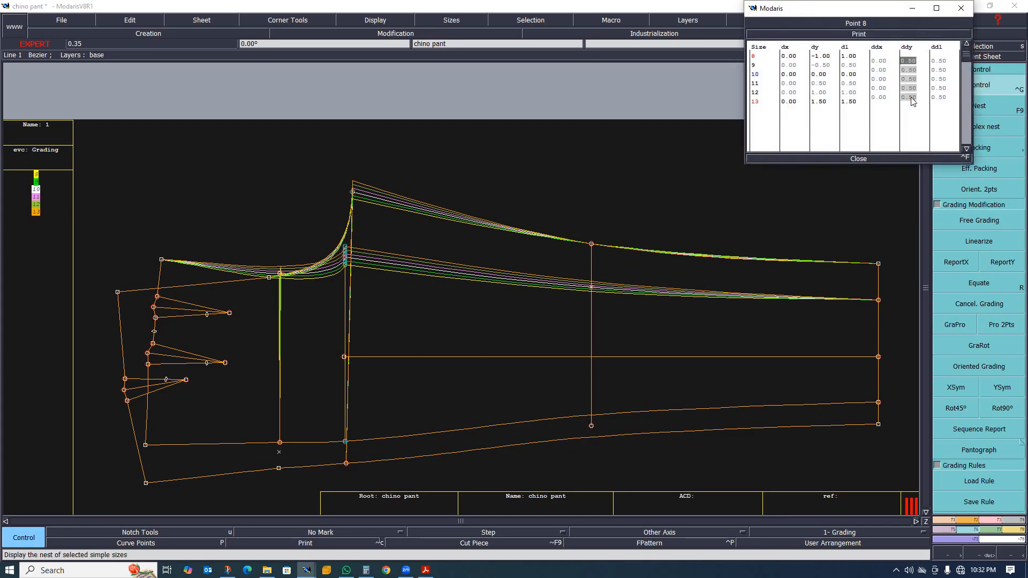
pyautogui.write('1')
pyautogui.press('Return')
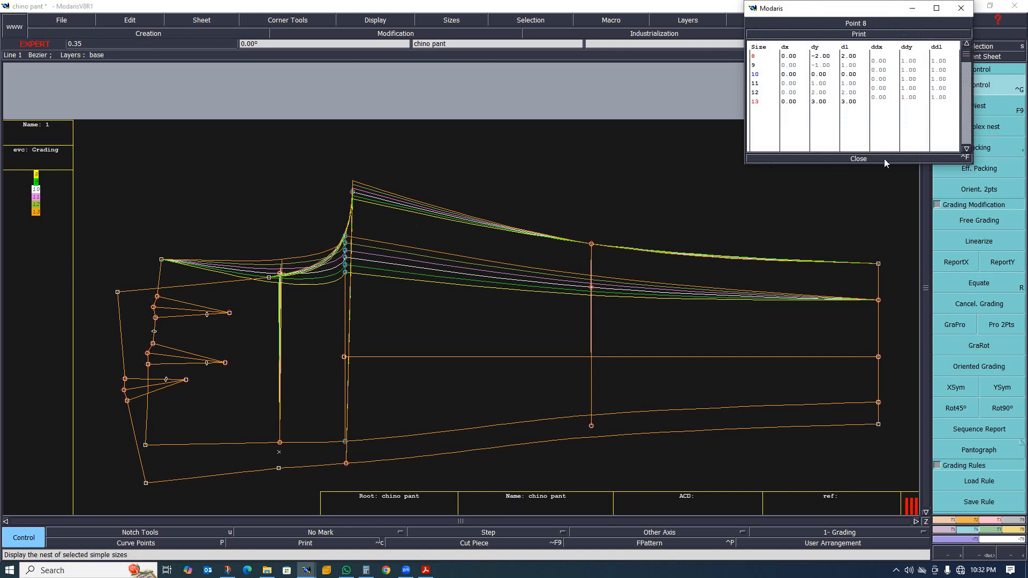
pyautogui.click(856, 158)
# Inspect the nested front inseam at the knee line and delete the inseam curve between crotch and hem.
pyautogui.scroll(2, 595, 289)
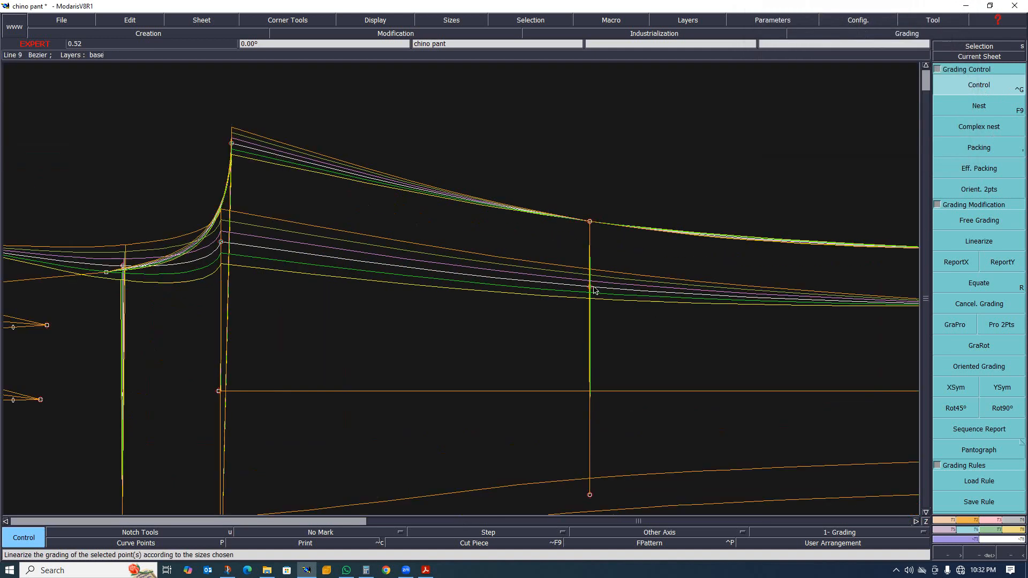
pyautogui.scroll(2, 594, 289)
pyautogui.scroll(1, 594, 288)
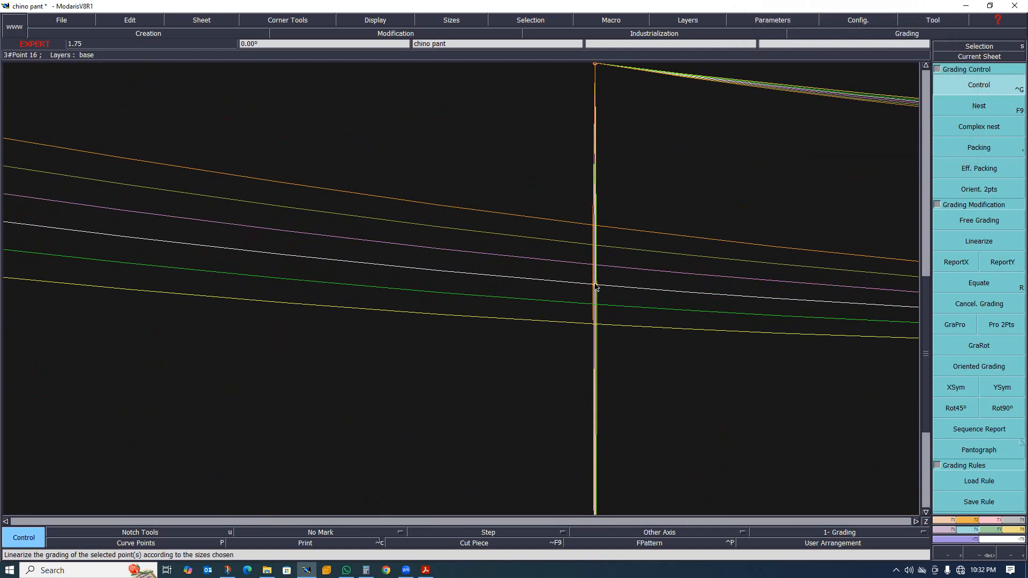
pyautogui.scroll(-5, 596, 287)
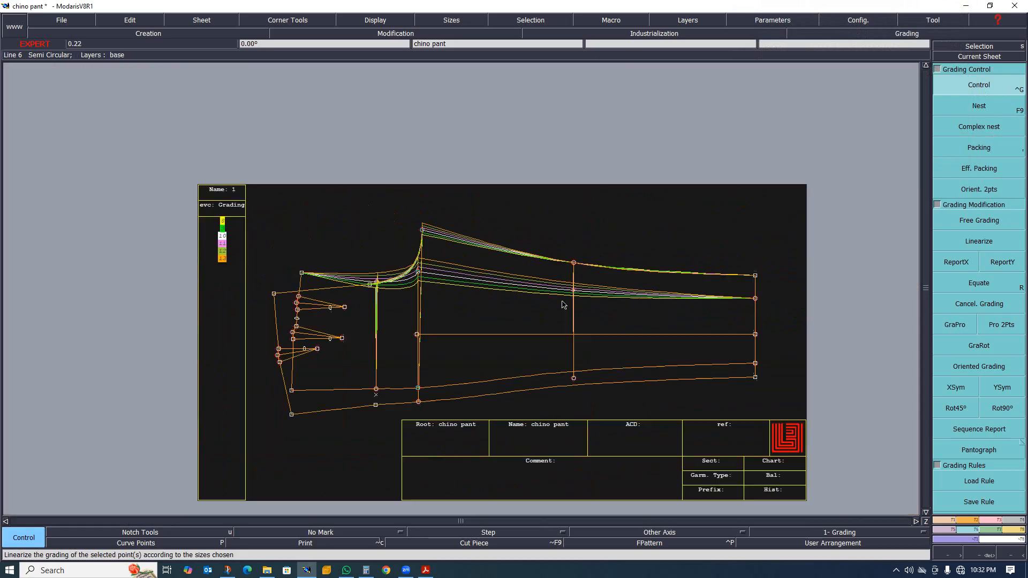
pyautogui.scroll(1, 586, 298)
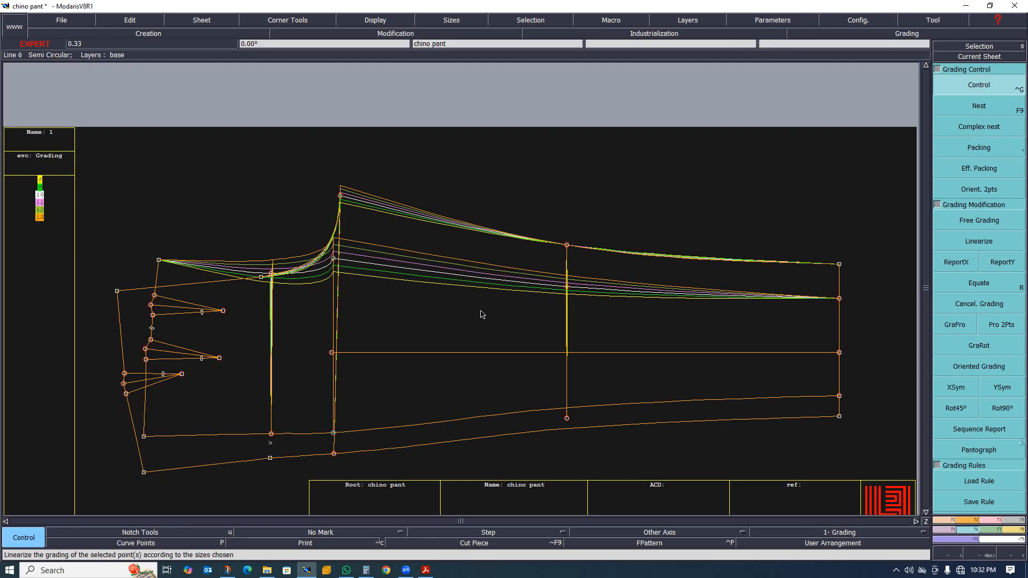
pyautogui.press('Delete')
pyautogui.click(522, 285)
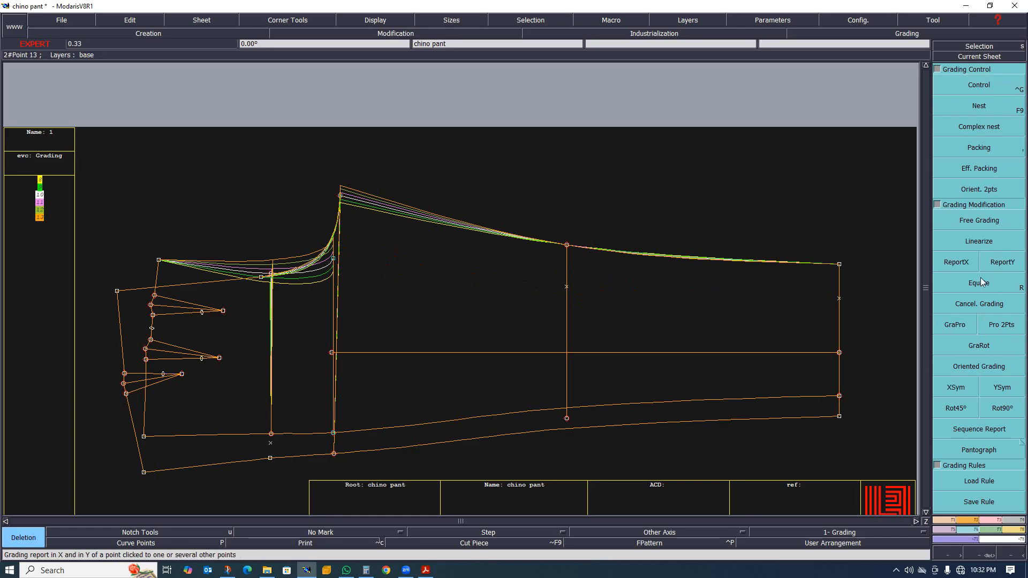
# Redraw the front inseam as a Bezier curve from the front crotch point through the knee line point to the hem.
pyautogui.press('b')
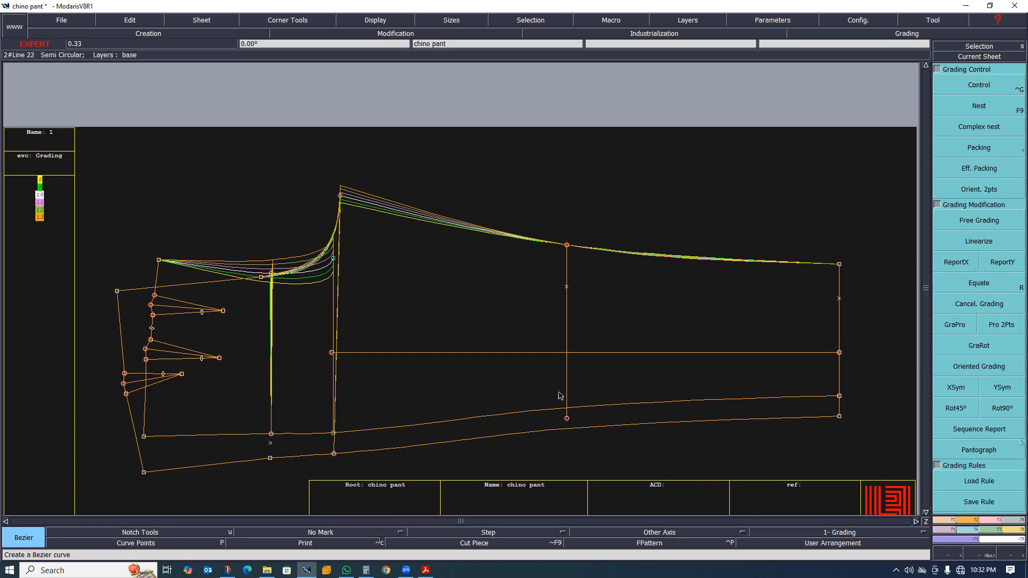
pyautogui.click(334, 260)
pyautogui.click(566, 287)
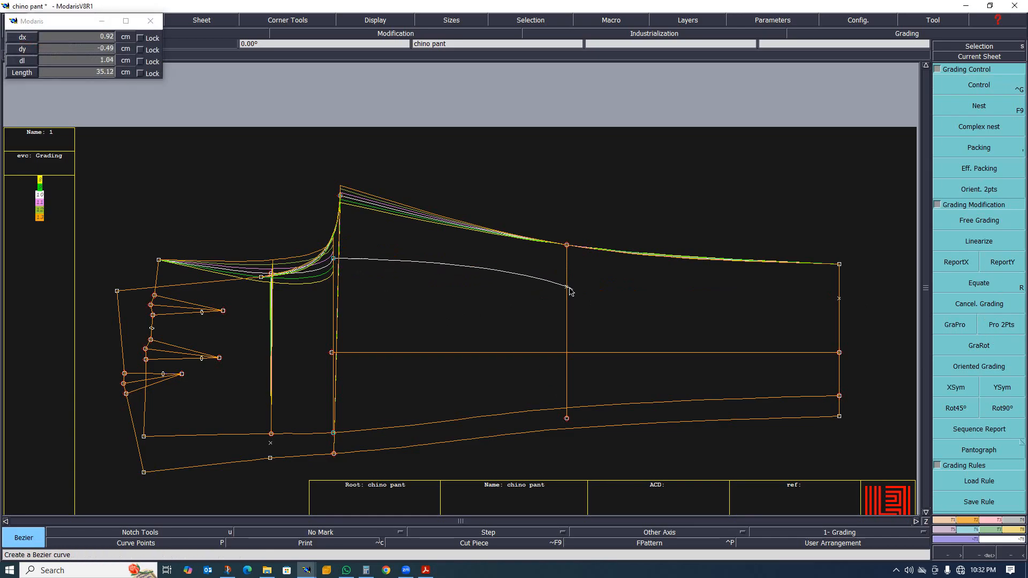
pyautogui.click(839, 298)
# Copy the front crotch point's Y grading to the back crotch point with ReportY.
pyautogui.scroll(-2, 539, 336)
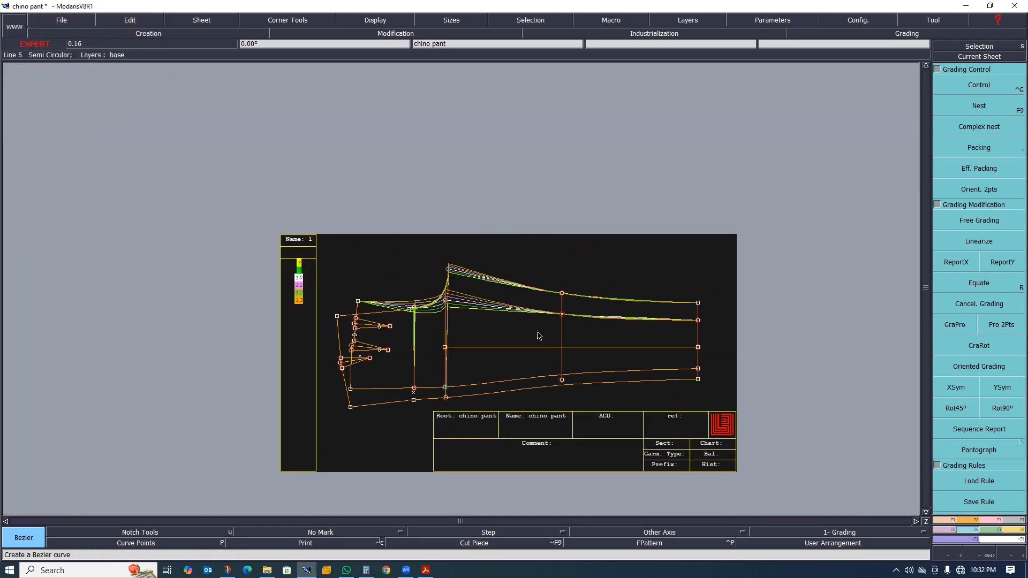
pyautogui.scroll(1, 539, 336)
pyautogui.scroll(2, 402, 320)
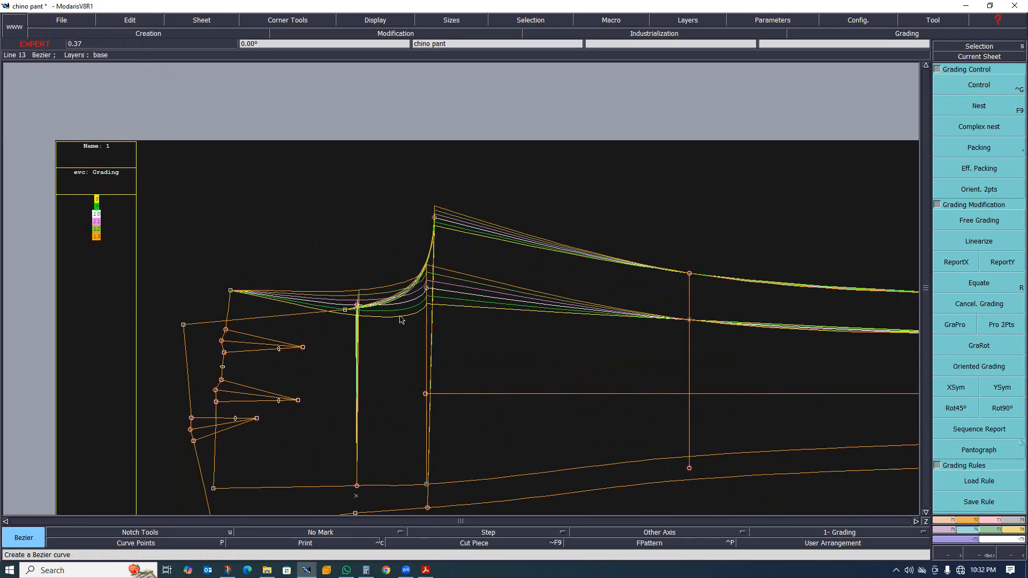
pyautogui.scroll(-2, 439, 313)
pyautogui.scroll(1, 503, 306)
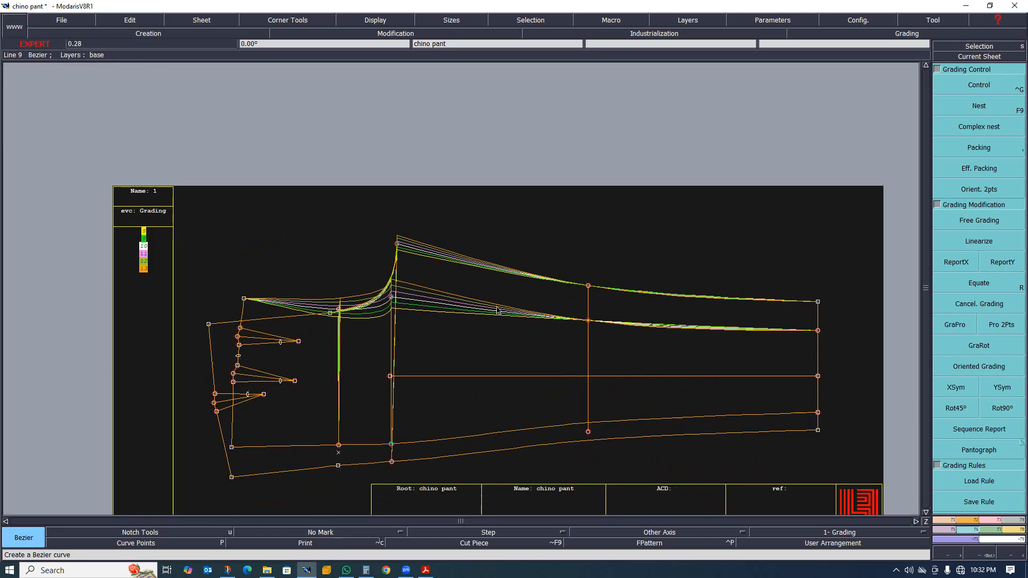
pyautogui.click(1003, 265)
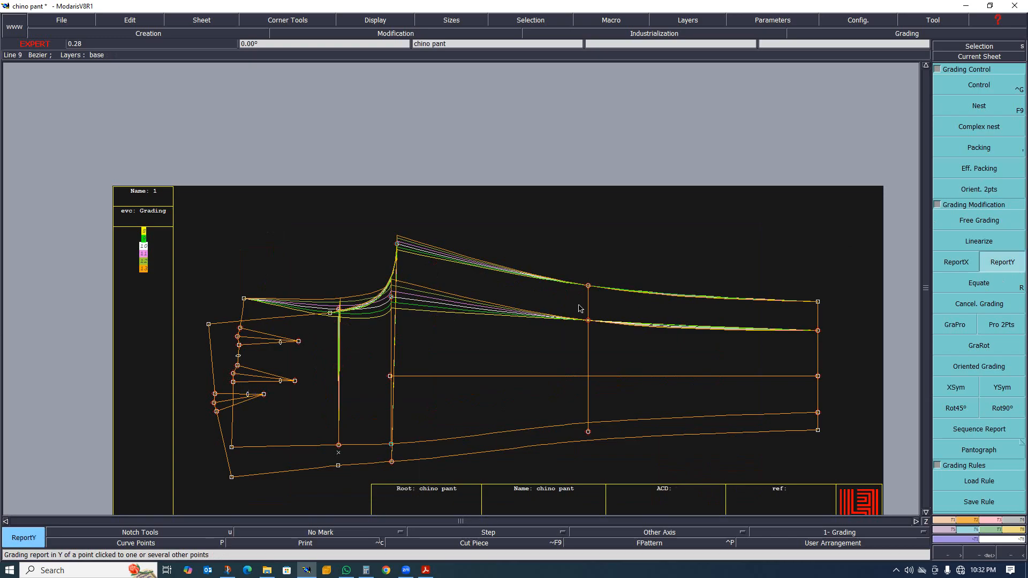
pyautogui.click(396, 244)
pyautogui.scroll(-2, 321, 277)
pyautogui.scroll(1, 465, 289)
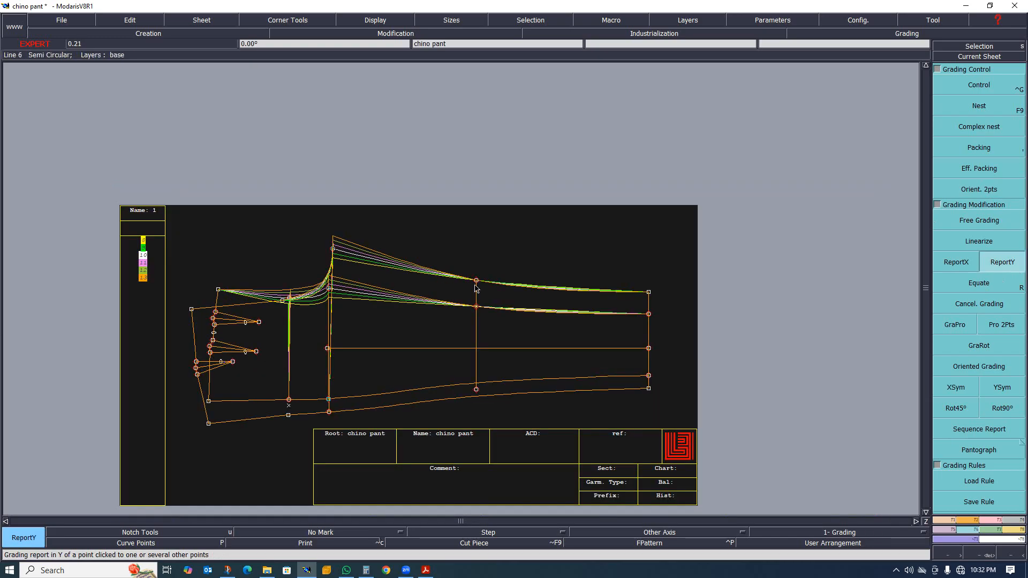
# Set the ddy grading of the front inseam's knee line point to 0.5 between all sizes.
pyautogui.scroll(1, 477, 289)
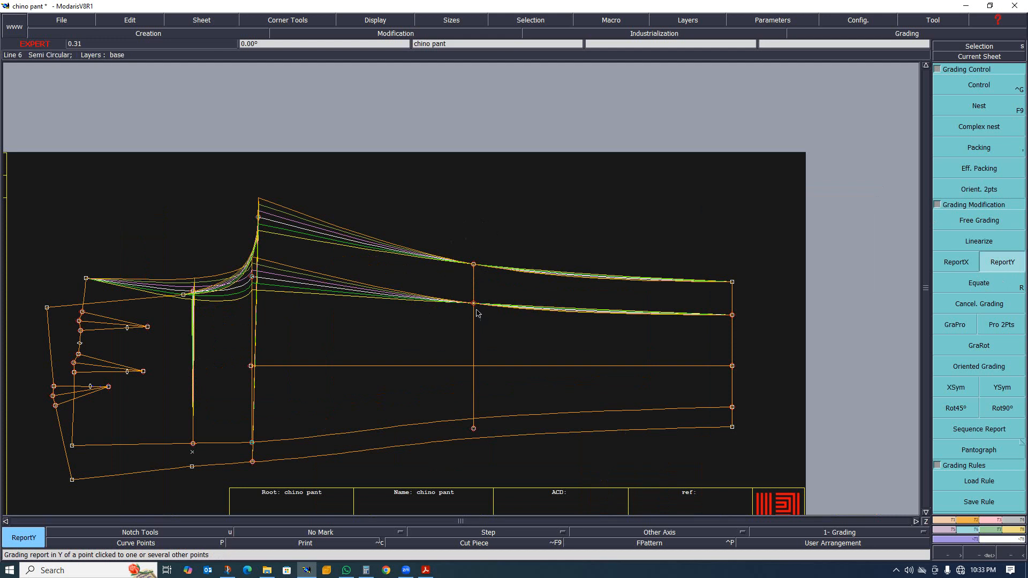
pyautogui.hotkey('ctrl', 'g')
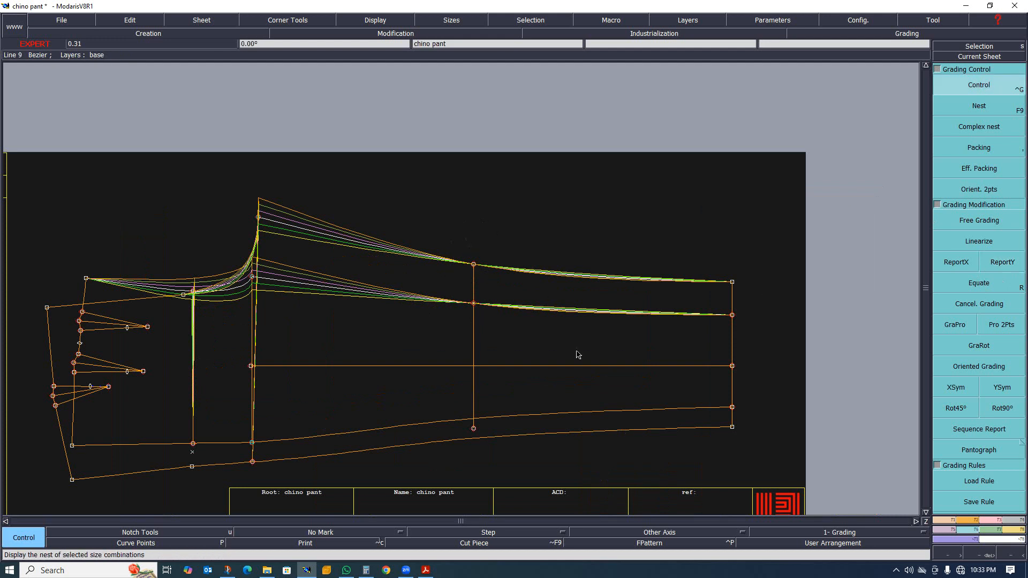
pyautogui.click(474, 303)
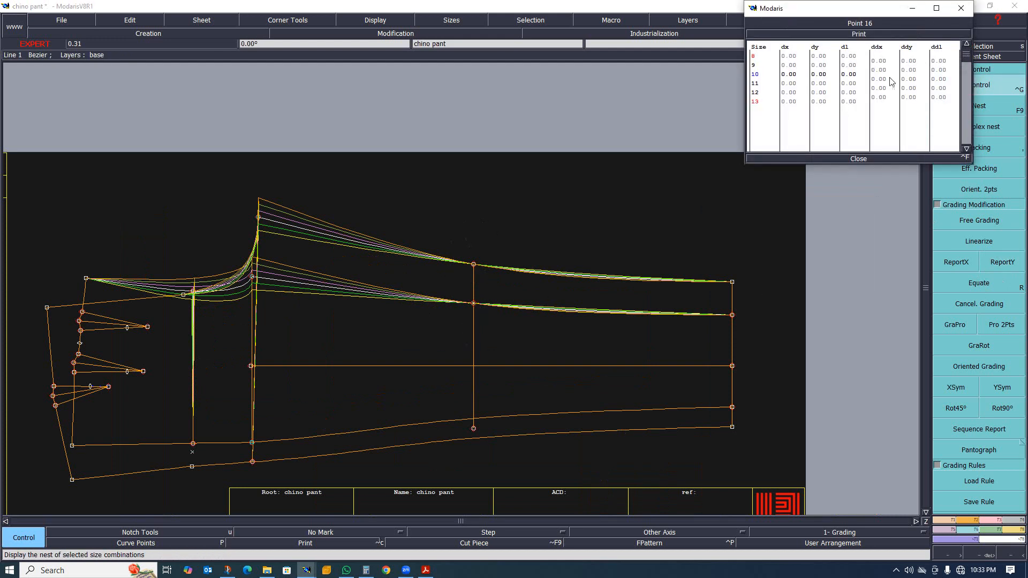
pyautogui.moveTo(910, 61); pyautogui.dragTo(911, 99)
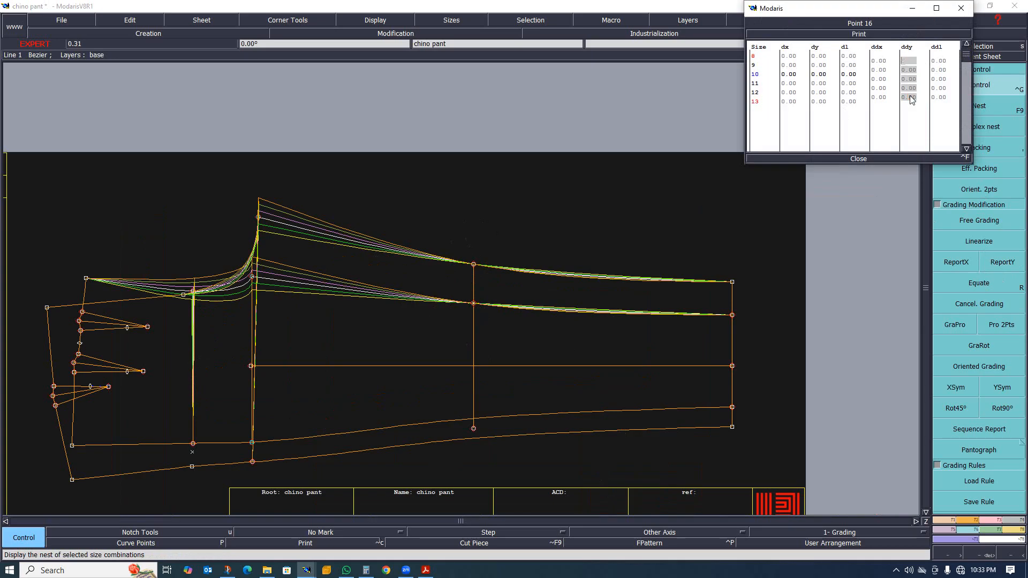
pyautogui.write('.5')
pyautogui.press('Return')
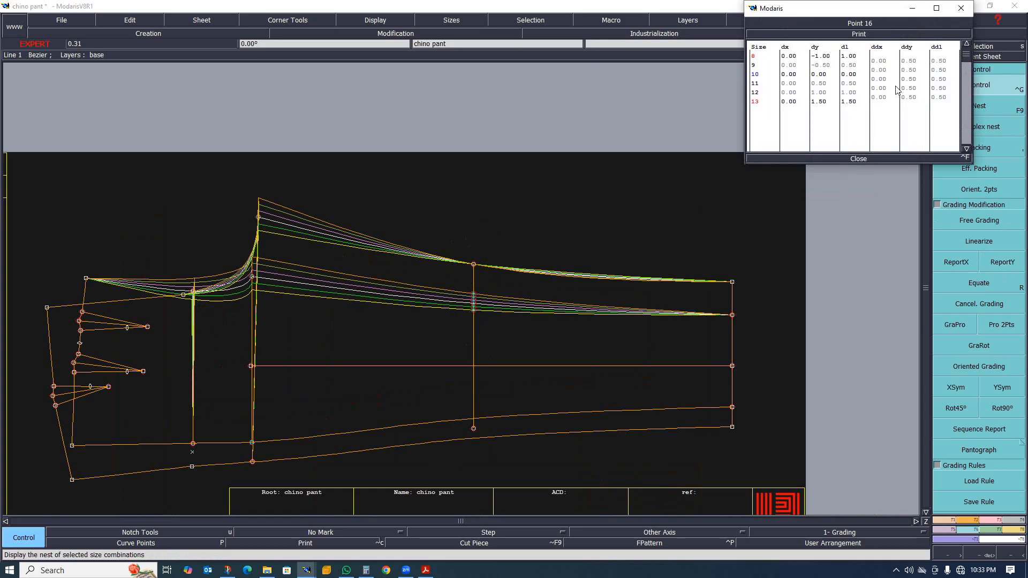
# Set the front inseam's hem point ddy grading to 0.5 between all sizes and close the grading table.
pyautogui.click(733, 315)
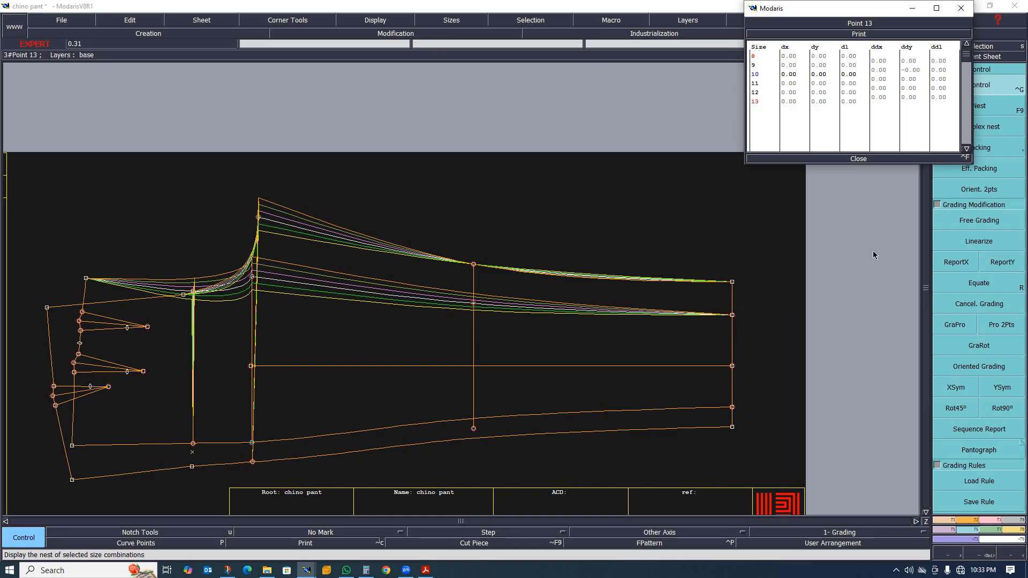
pyautogui.moveTo(912, 61); pyautogui.dragTo(915, 97)
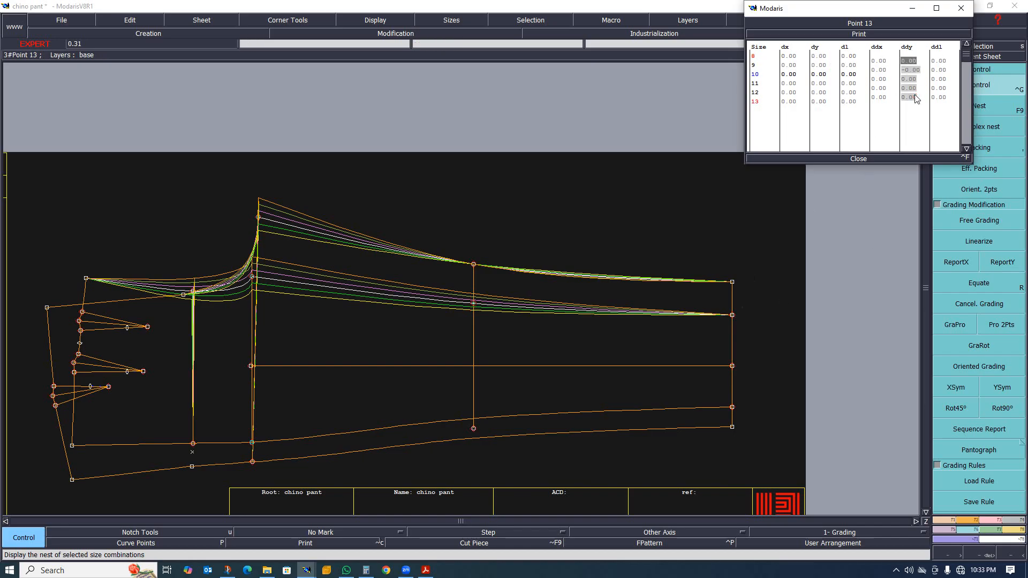
pyautogui.write('.5')
pyautogui.press('Return')
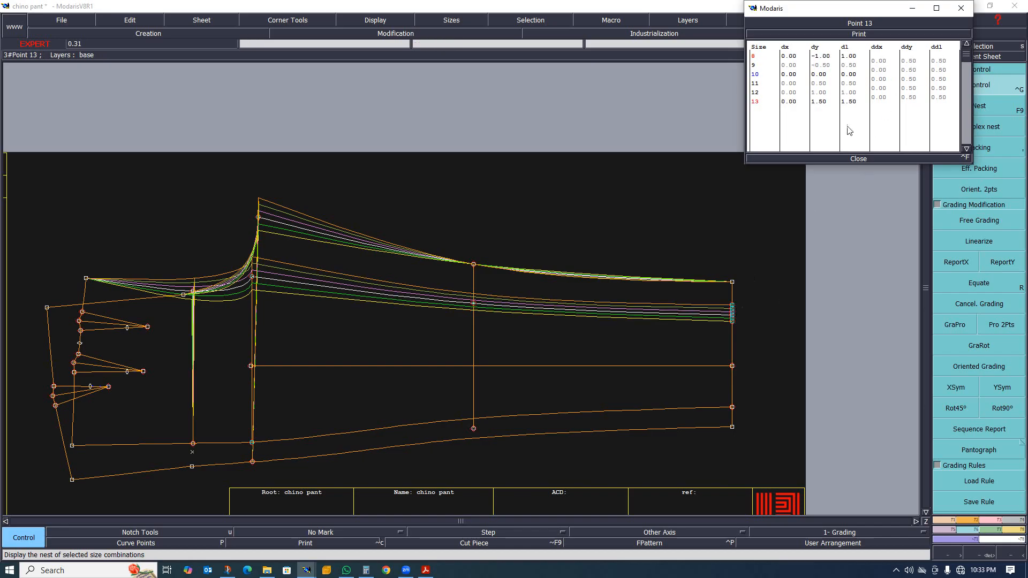
pyautogui.click(858, 159)
# Report the front inseam's Y grading to the hem and knee line points of the back inseam.
pyautogui.click(1002, 262)
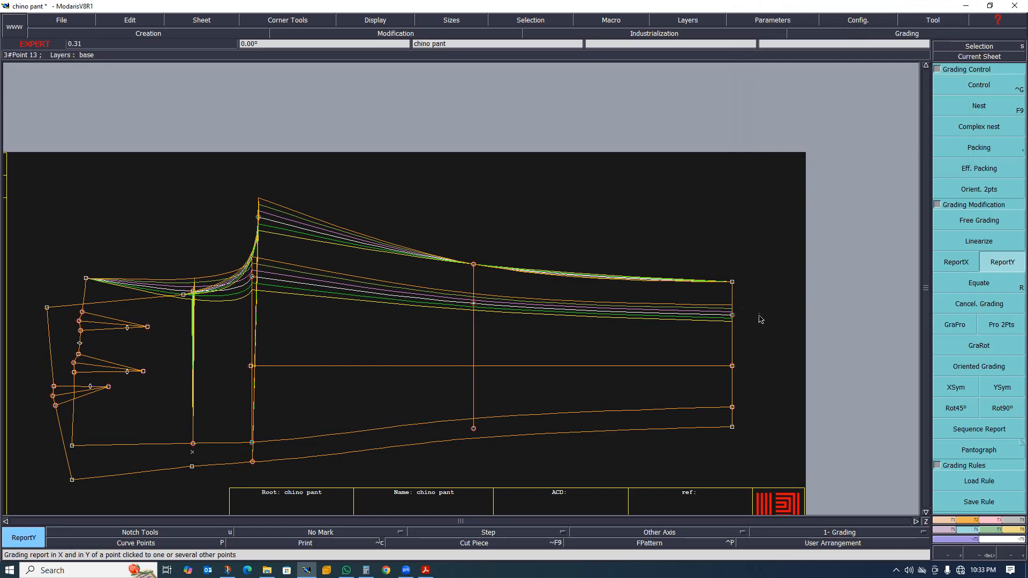
pyautogui.click(732, 282)
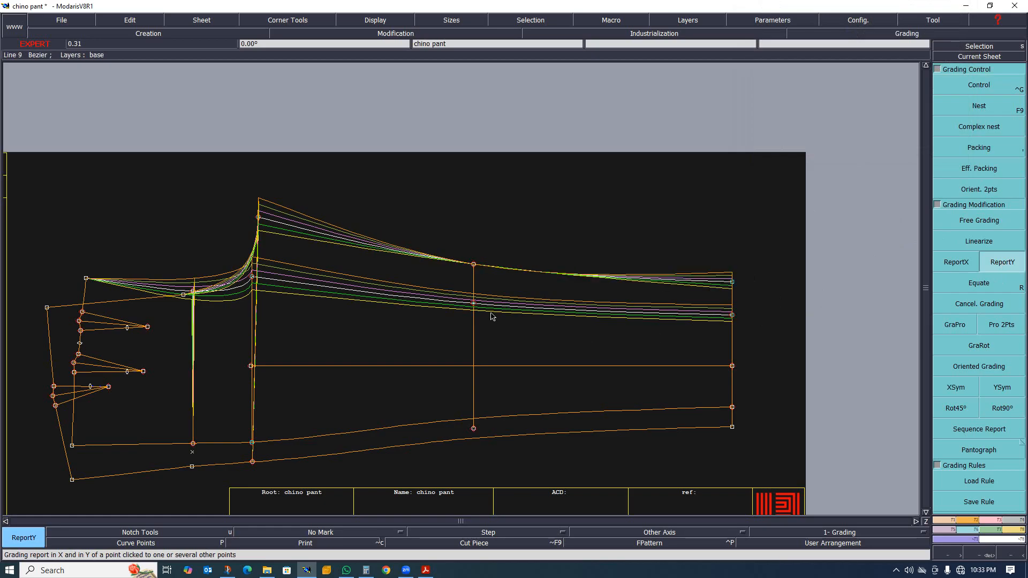
pyautogui.click(473, 264)
pyautogui.scroll(-2, 528, 263)
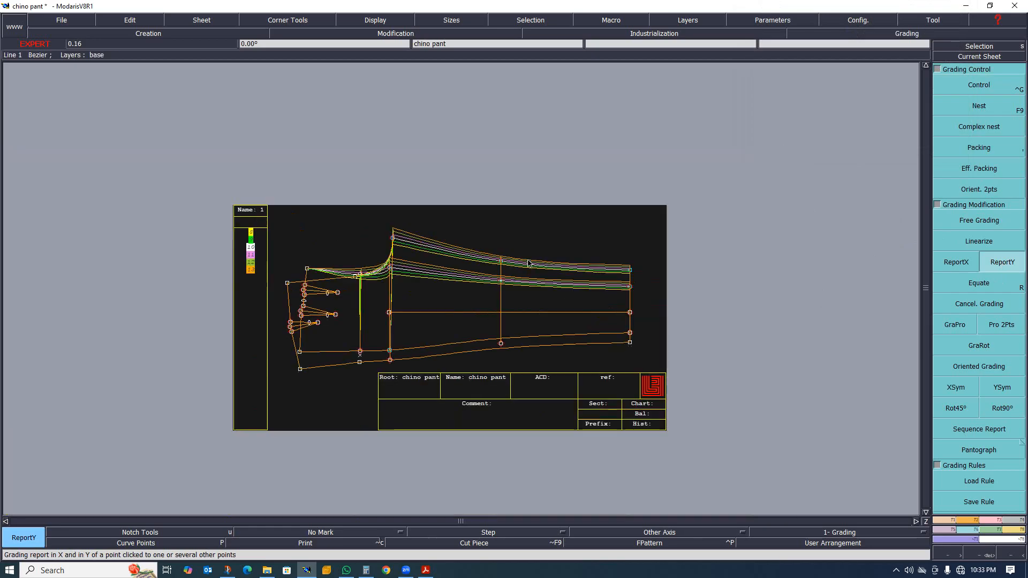
pyautogui.scroll(1, 488, 279)
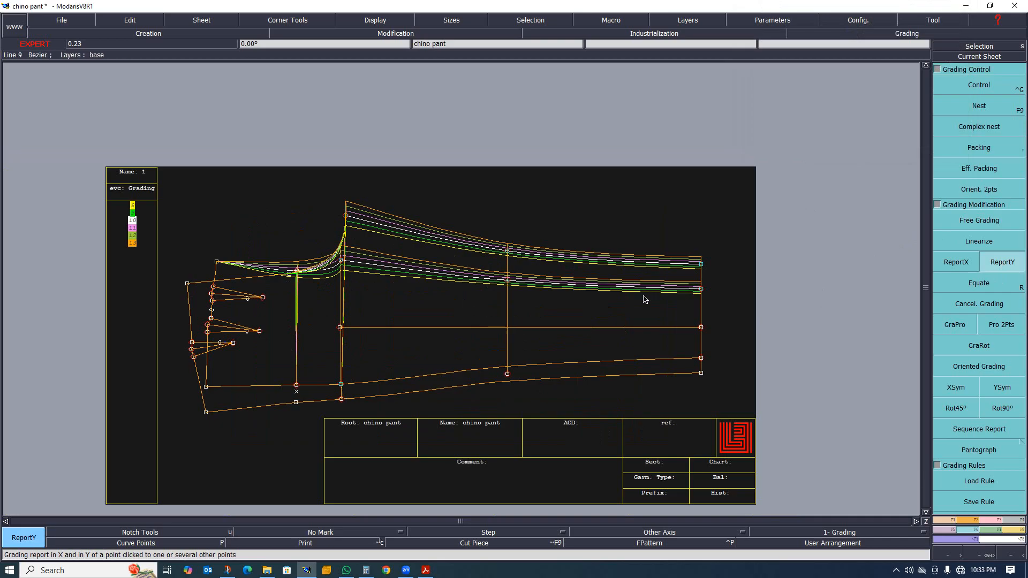
# Report the front inseam hem point's Y grading to the front and back side seam hem points.
pyautogui.click(701, 288)
pyautogui.click(701, 359)
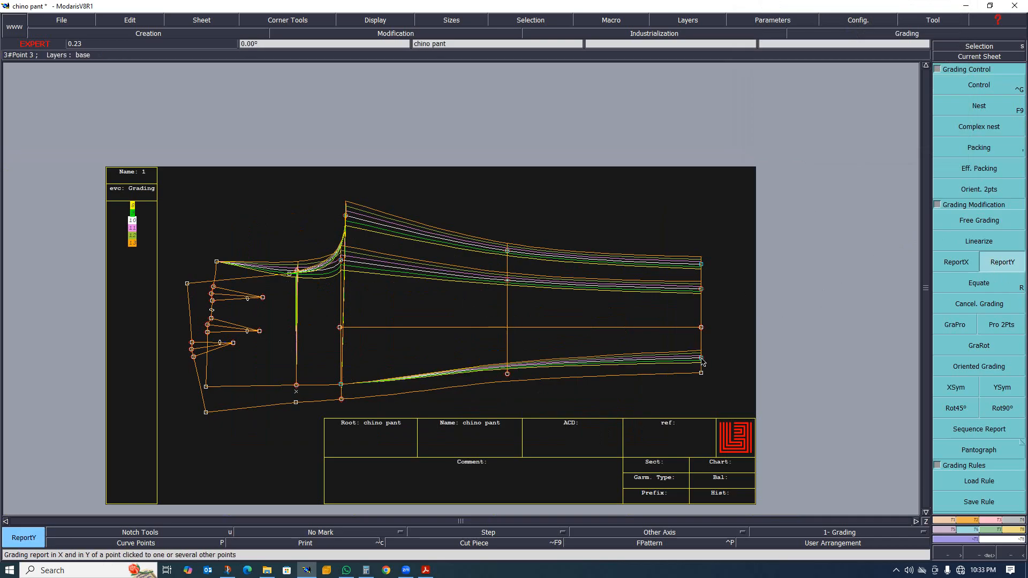
pyautogui.click(701, 372)
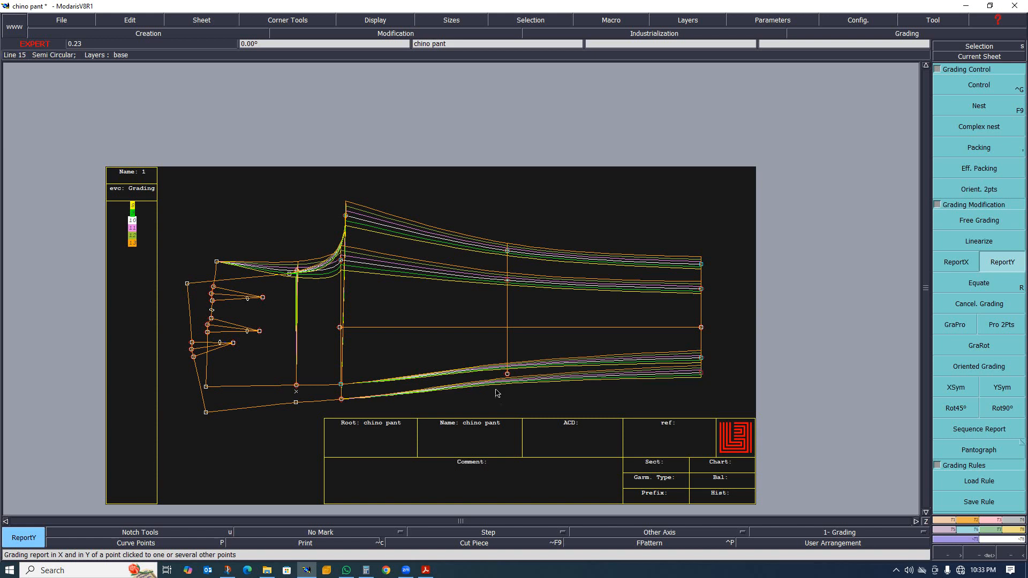
# Report the front crotch point's Y grading to the crotch line points on the front and back side seams.
pyautogui.click(341, 385)
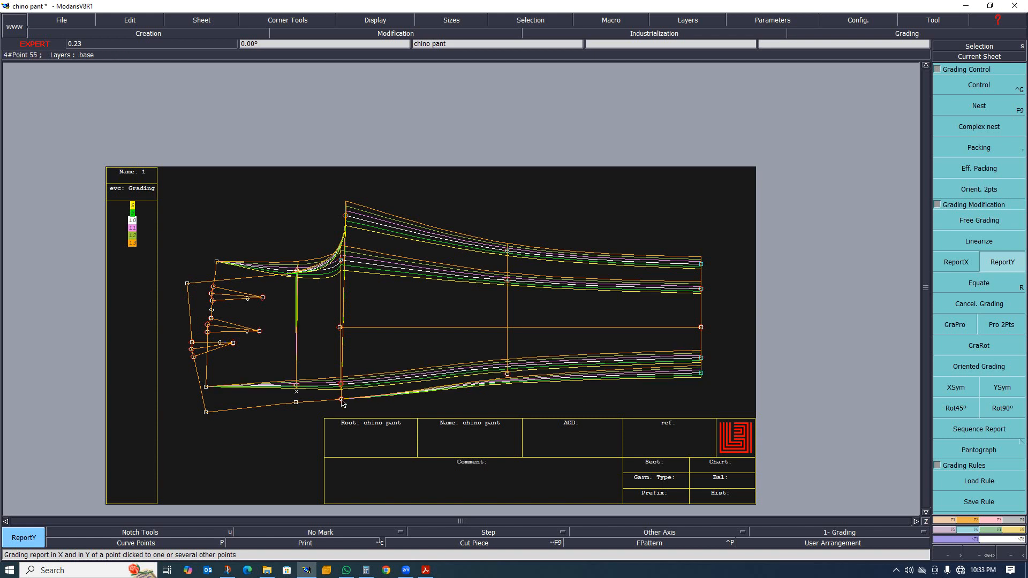
pyautogui.click(341, 400)
pyautogui.click(341, 259)
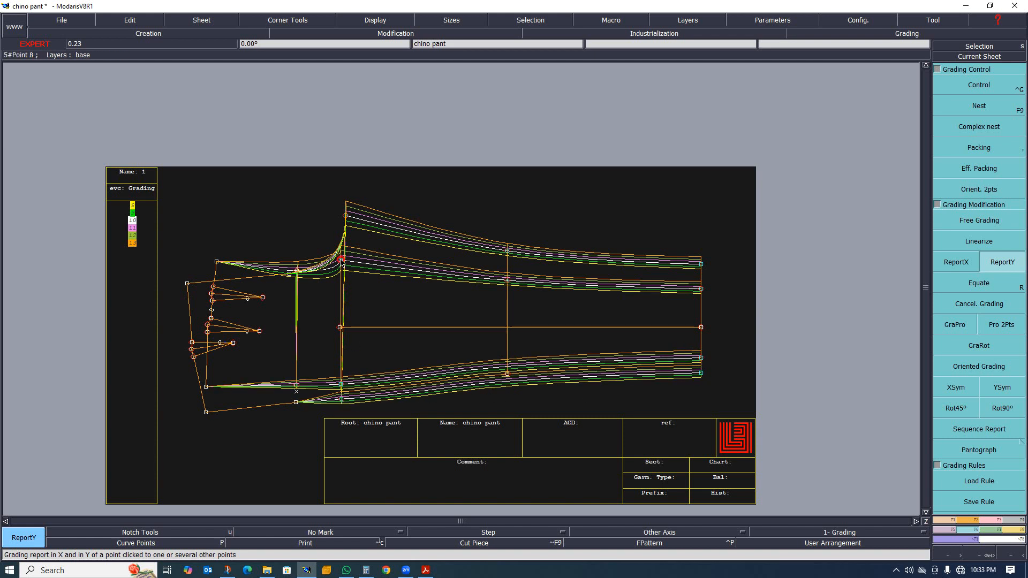
pyautogui.click(341, 386)
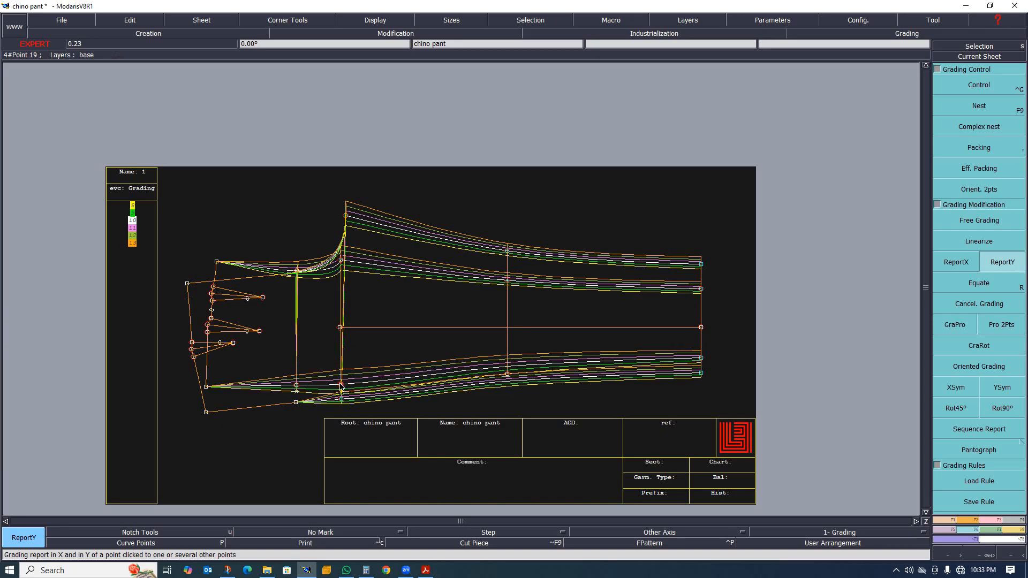
pyautogui.click(342, 399)
# Hide the graded nest and lengthen the straight knee line past the back side seam.
pyautogui.press('8')
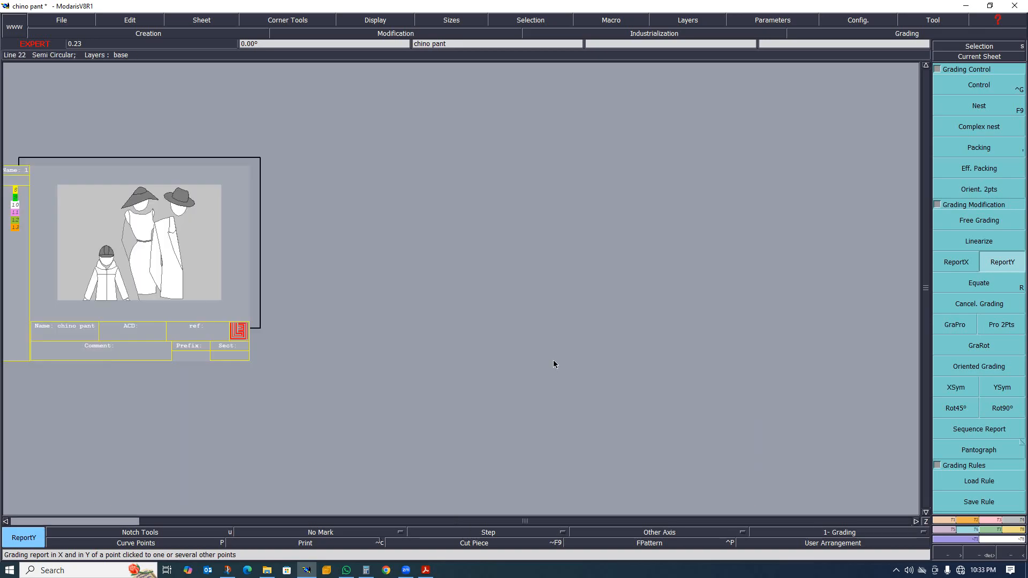
pyautogui.press('Home')
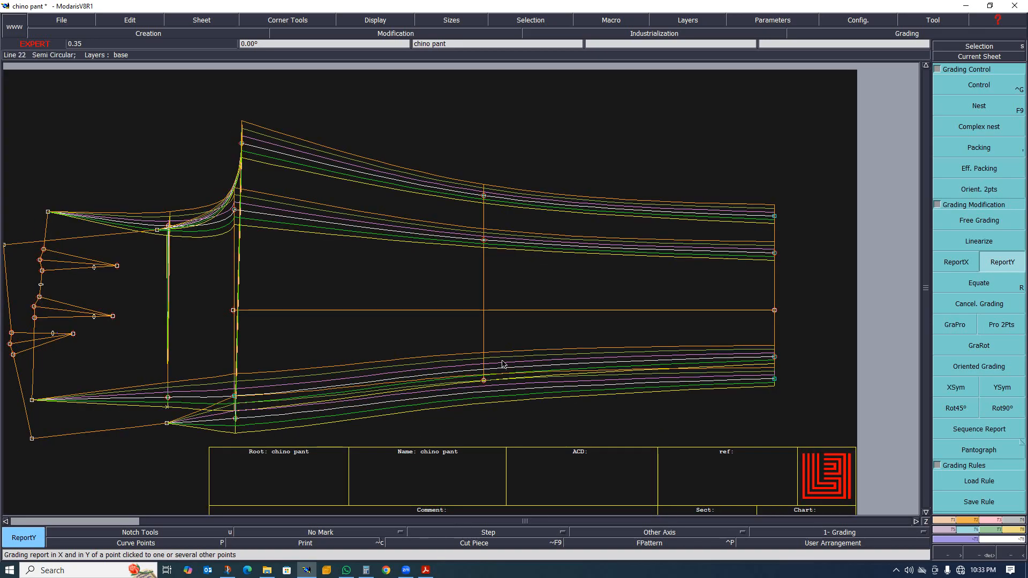
pyautogui.press('space')
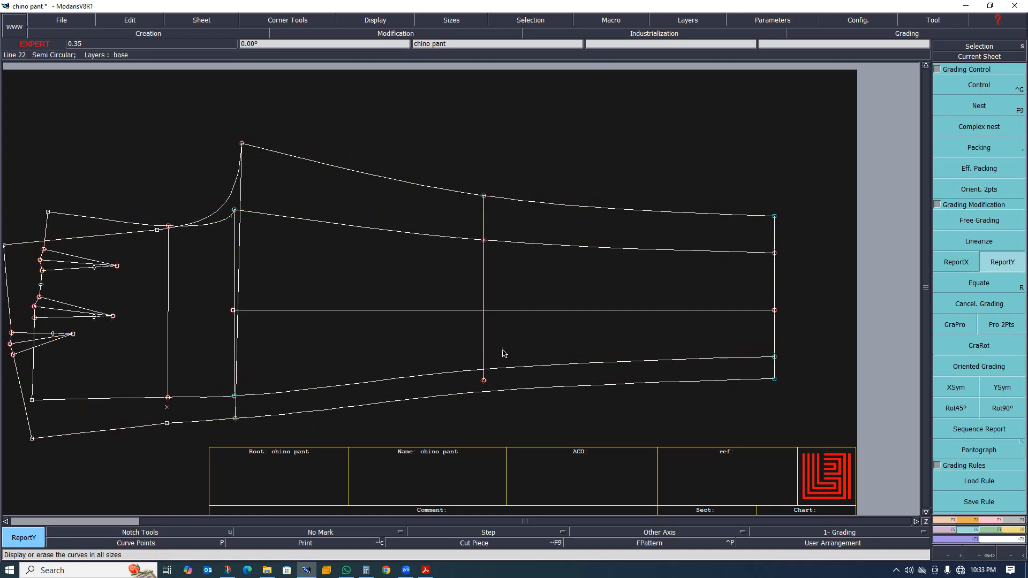
pyautogui.scroll(2, 484, 383)
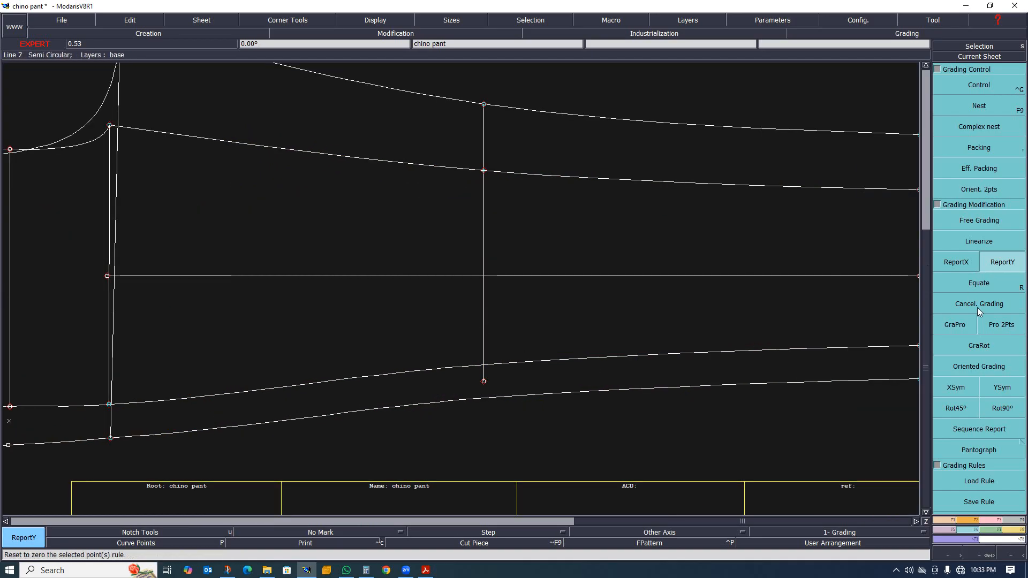
pyautogui.click(992, 520)
pyautogui.click(979, 183)
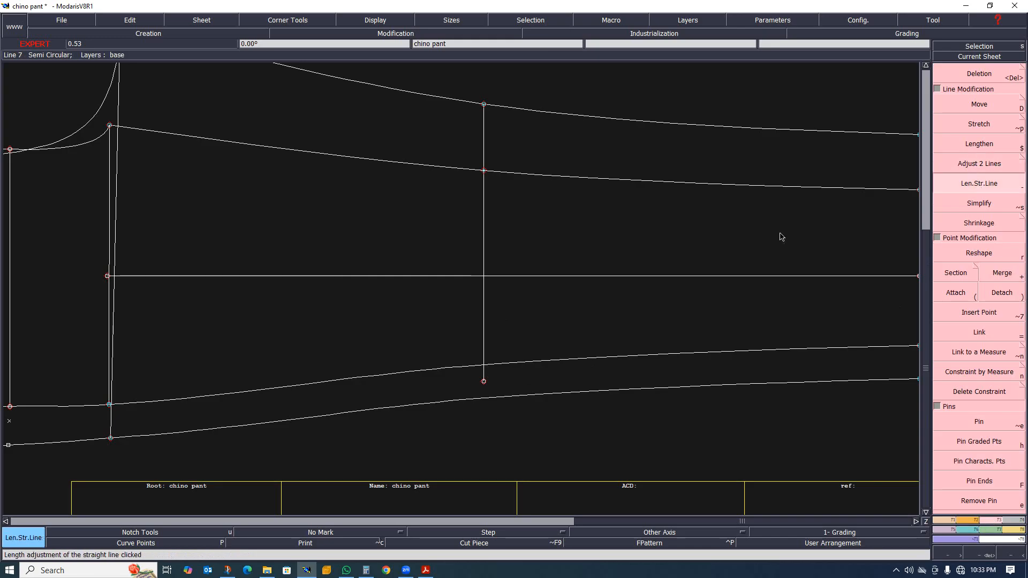
pyautogui.click(482, 330)
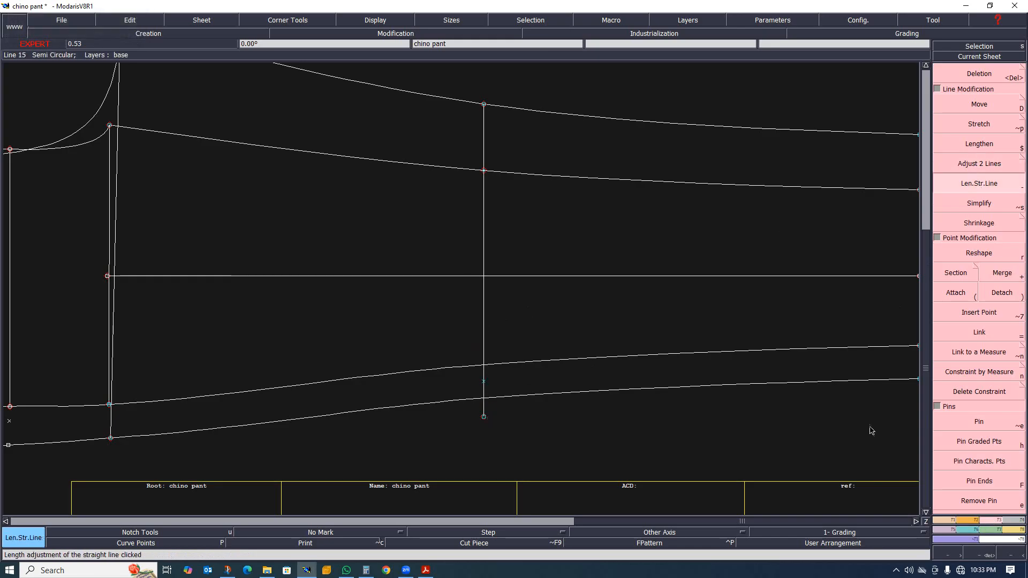
# Create intersection points where the knee line crosses the front and back side seams and insert them into the curves.
pyautogui.press('F1')
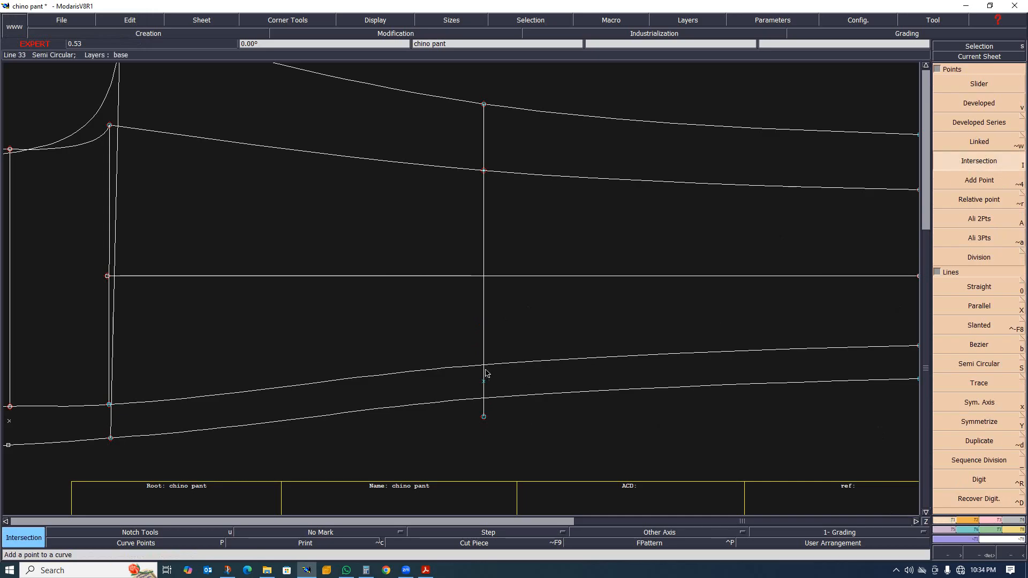
pyautogui.click(484, 399)
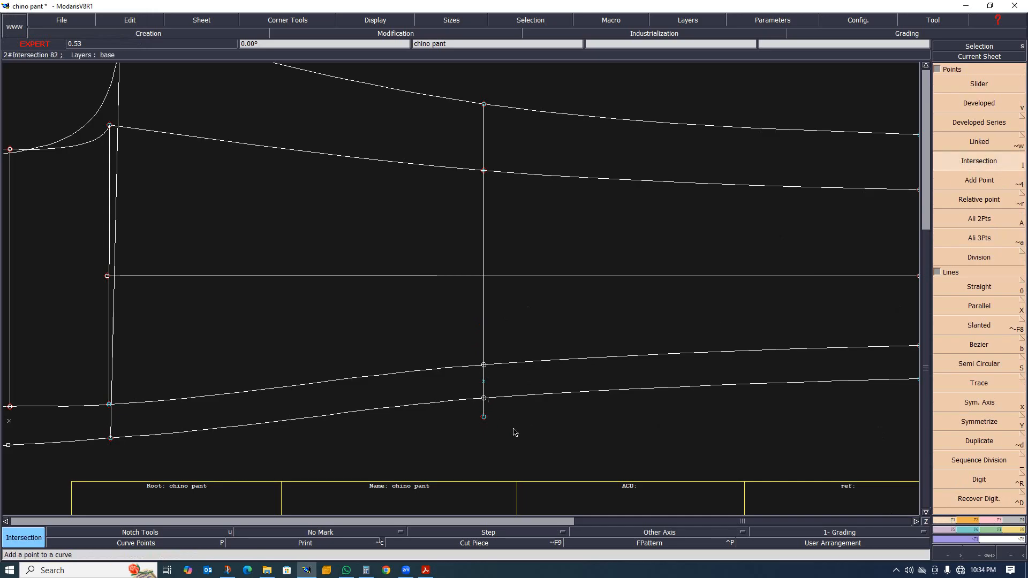
pyautogui.press('i')
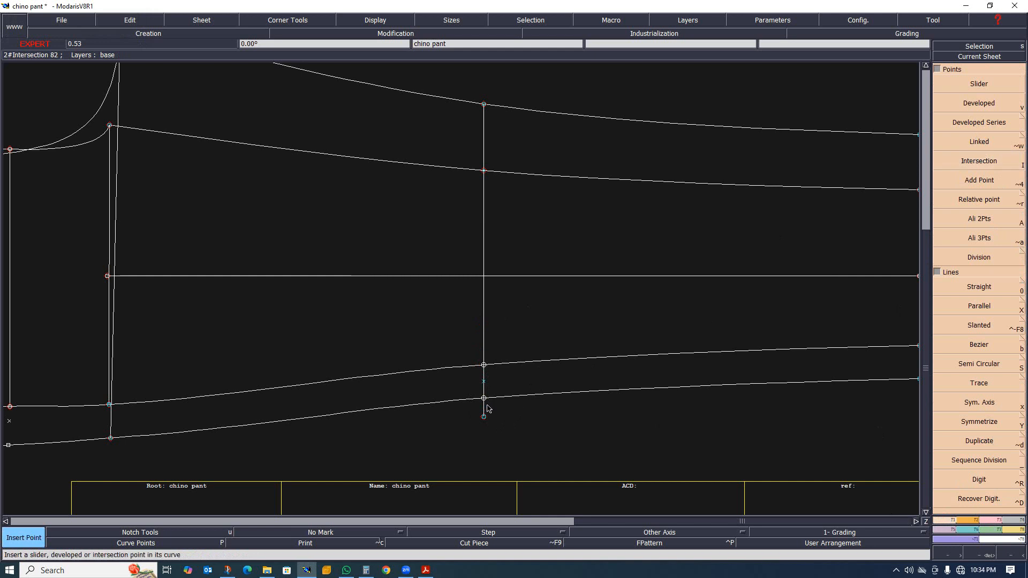
pyautogui.click(485, 399)
# Delete the excess end of the knee line beyond the back side seam.
pyautogui.press('Delete')
pyautogui.scroll(-1, 538, 381)
pyautogui.scroll(1, 519, 404)
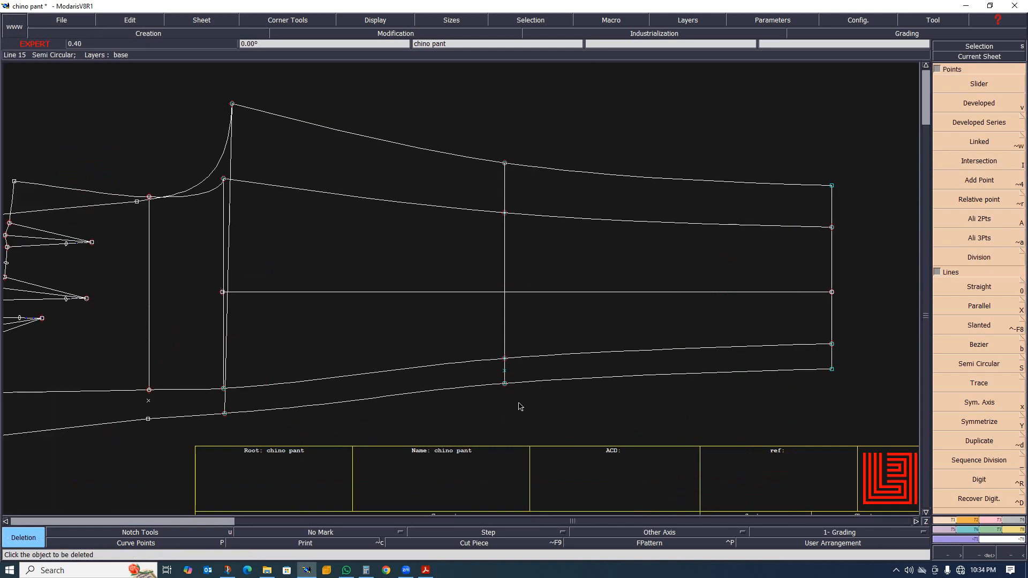
# Show the graded nest and report the side seam hem point's Y grading to the knee points on the back and front side seams.
pyautogui.press('space')
pyautogui.scroll(-1, 519, 406)
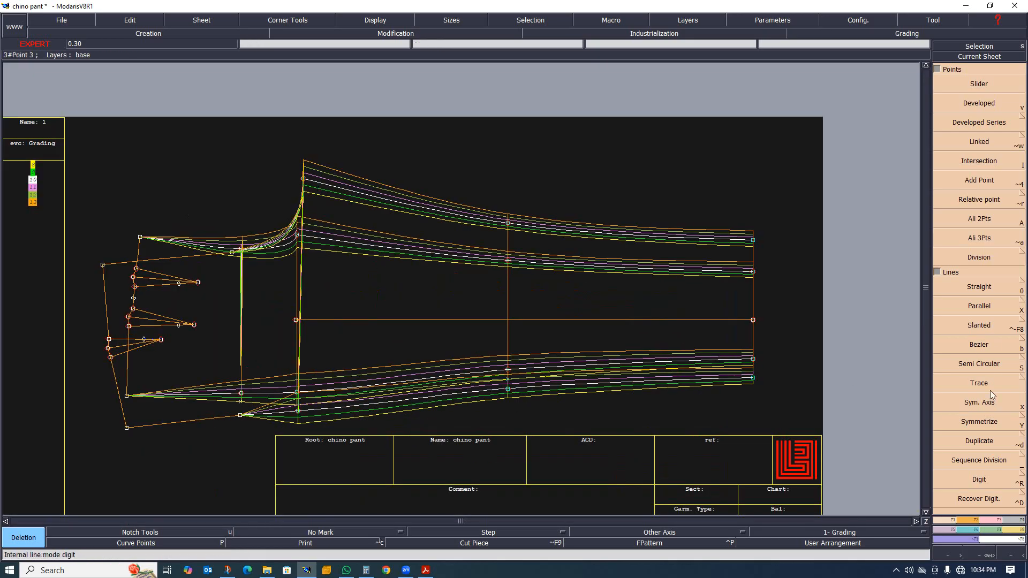
pyautogui.click(975, 530)
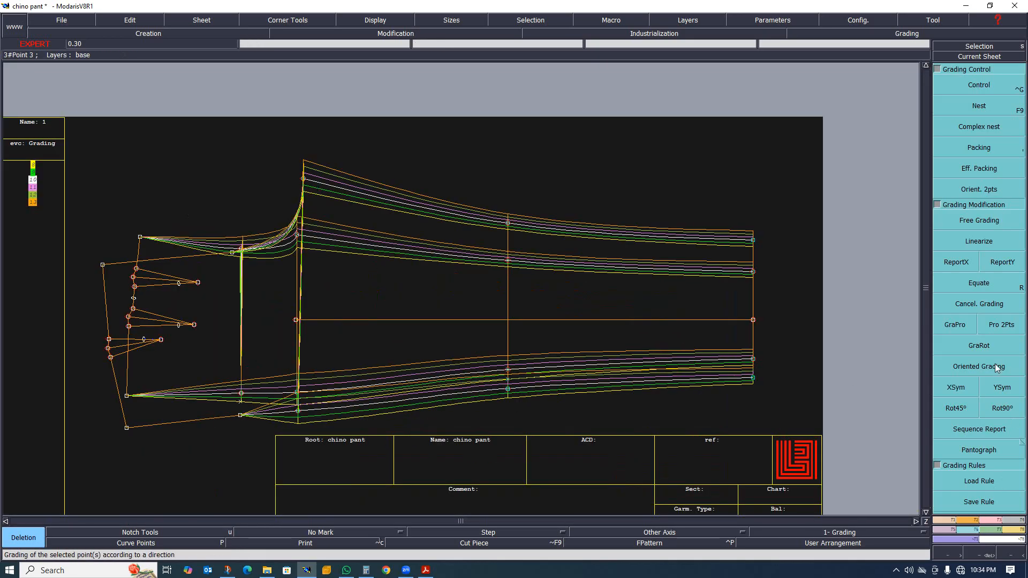
pyautogui.click(1004, 265)
pyautogui.click(753, 379)
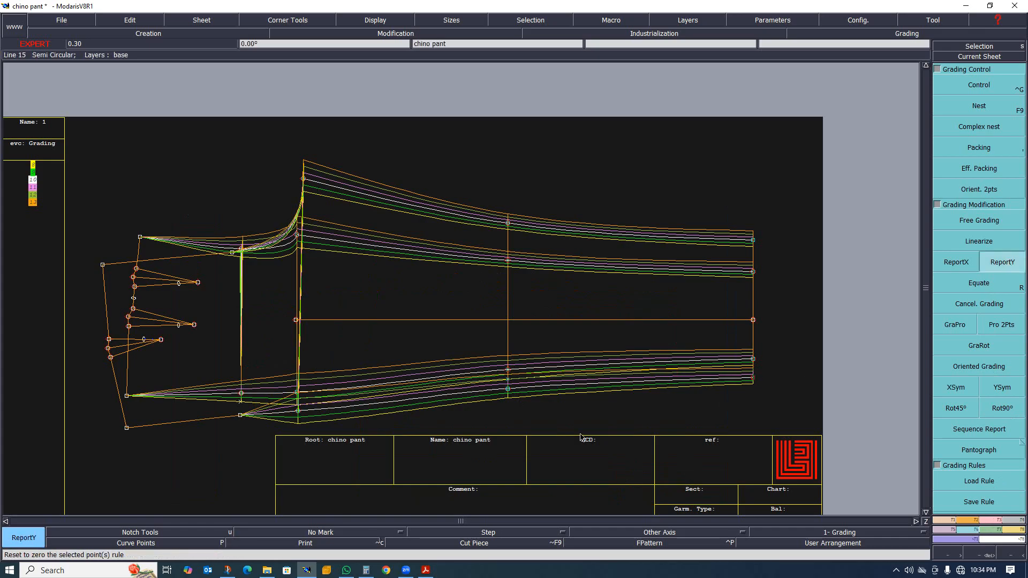
pyautogui.click(507, 390)
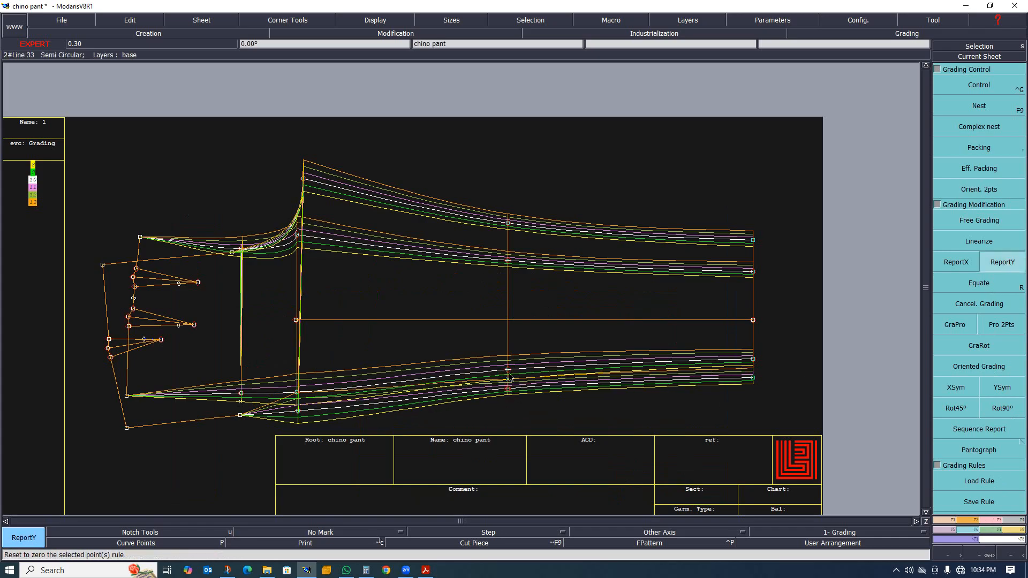
pyautogui.click(508, 370)
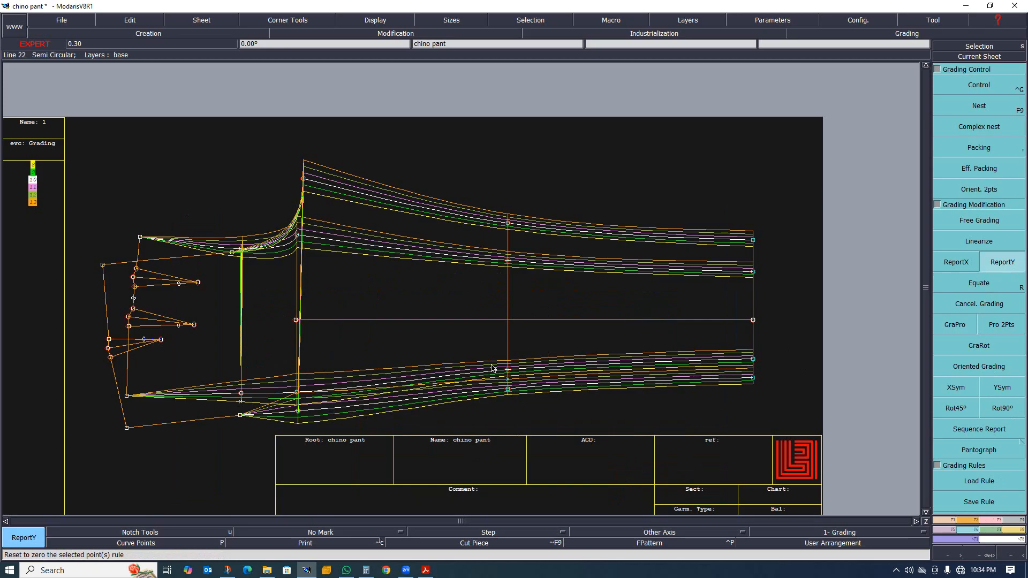
# Mirror the grading rules of the hem and knee points on both side seams about the X axis using XSym.
pyautogui.scroll(-1, 508, 370)
pyautogui.scroll(1, 386, 405)
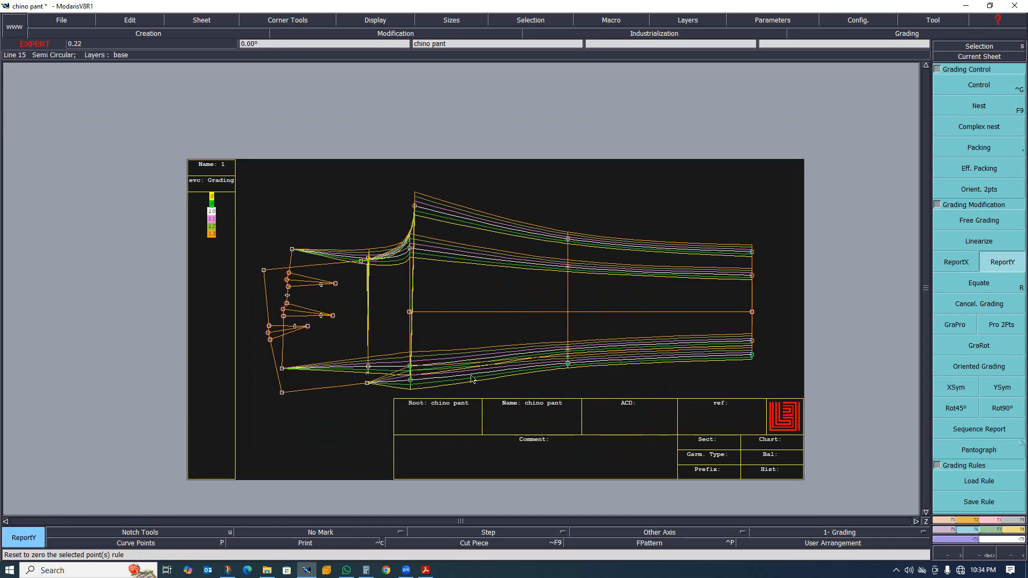
pyautogui.scroll(1, 546, 381)
pyautogui.scroll(-1, 568, 375)
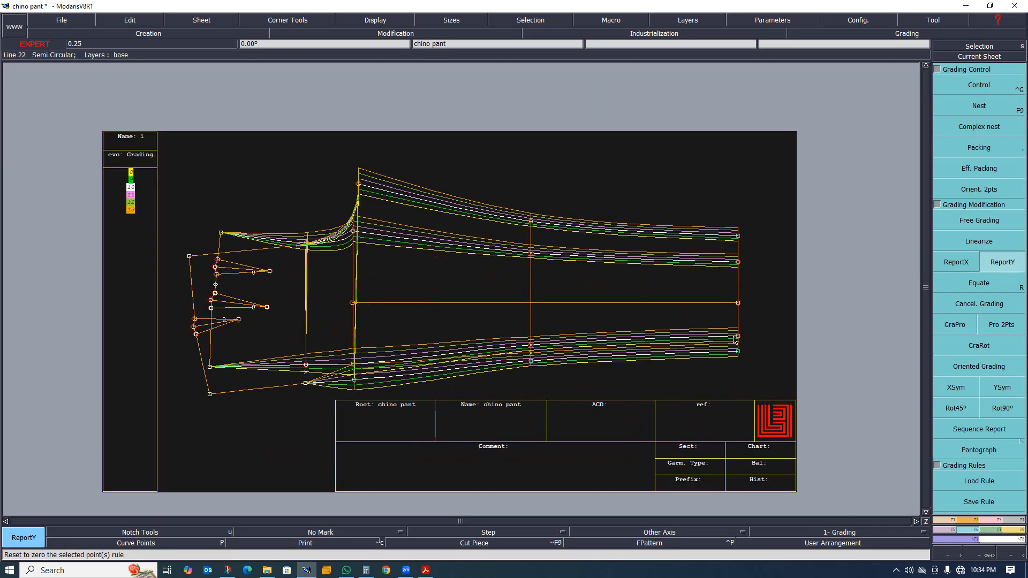
pyautogui.scroll(1, 714, 343)
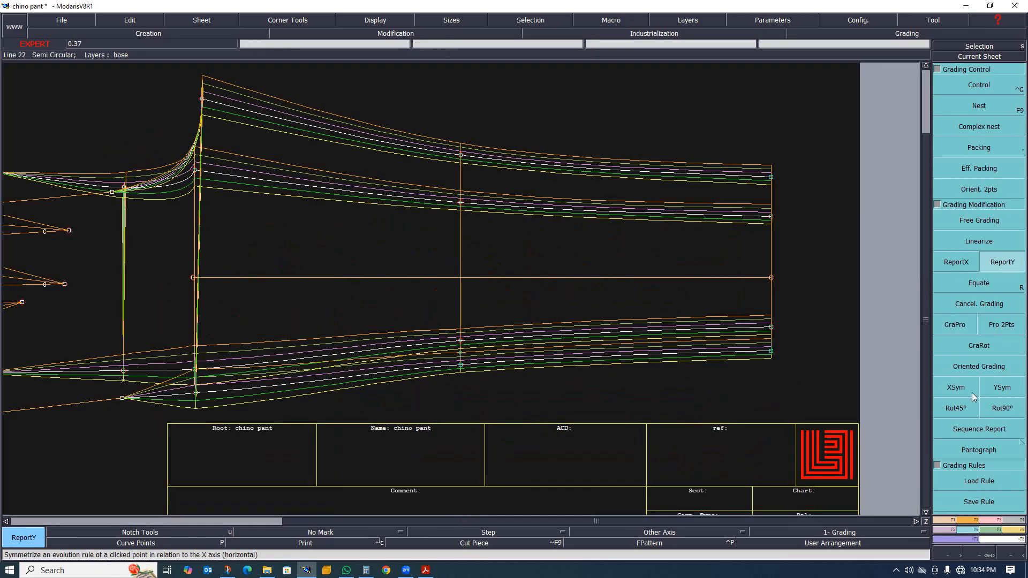
pyautogui.click(956, 388)
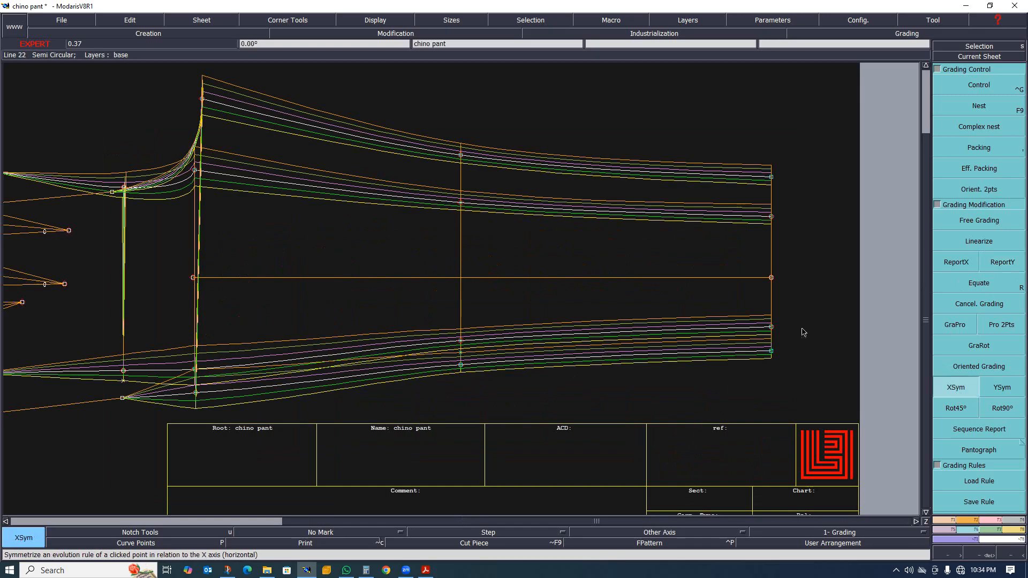
pyautogui.click(772, 351)
pyautogui.click(771, 351)
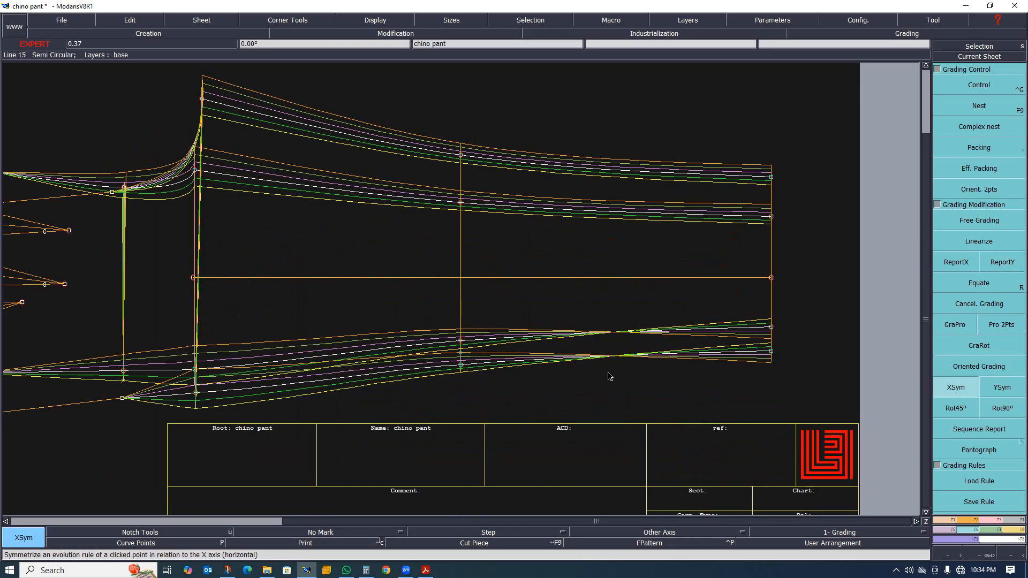
pyautogui.click(461, 343)
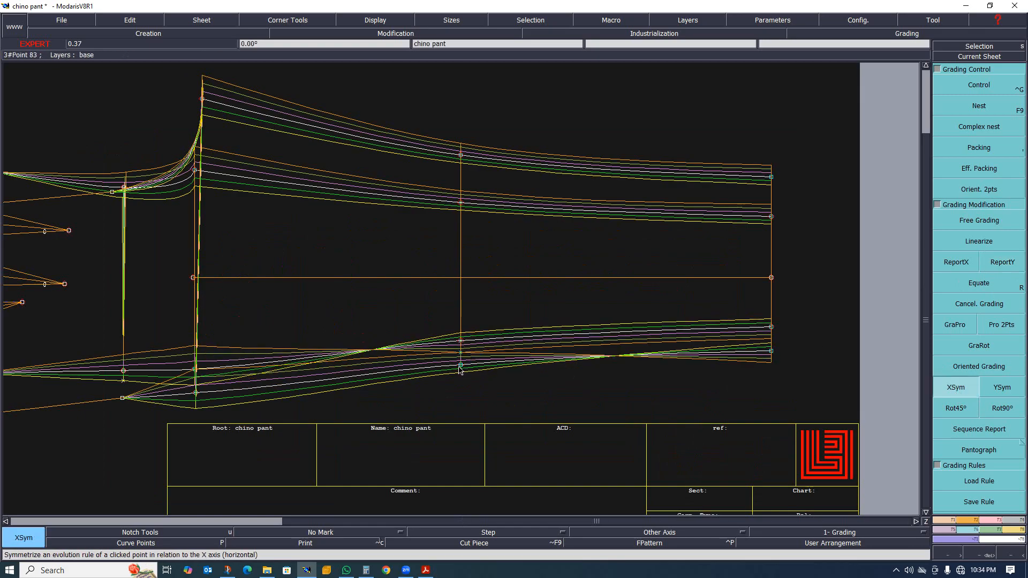
# Mirror the grading rules of the crotch line points on the front and back side seams about the X axis.
pyautogui.scroll(-3, 482, 394)
pyautogui.scroll(4, 340, 391)
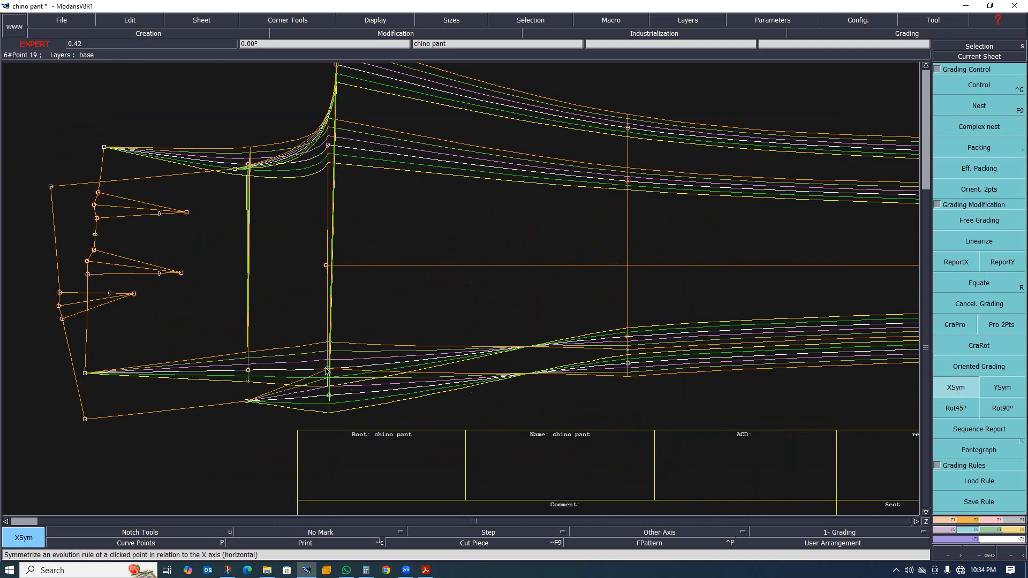
pyautogui.click(329, 393)
pyautogui.click(327, 397)
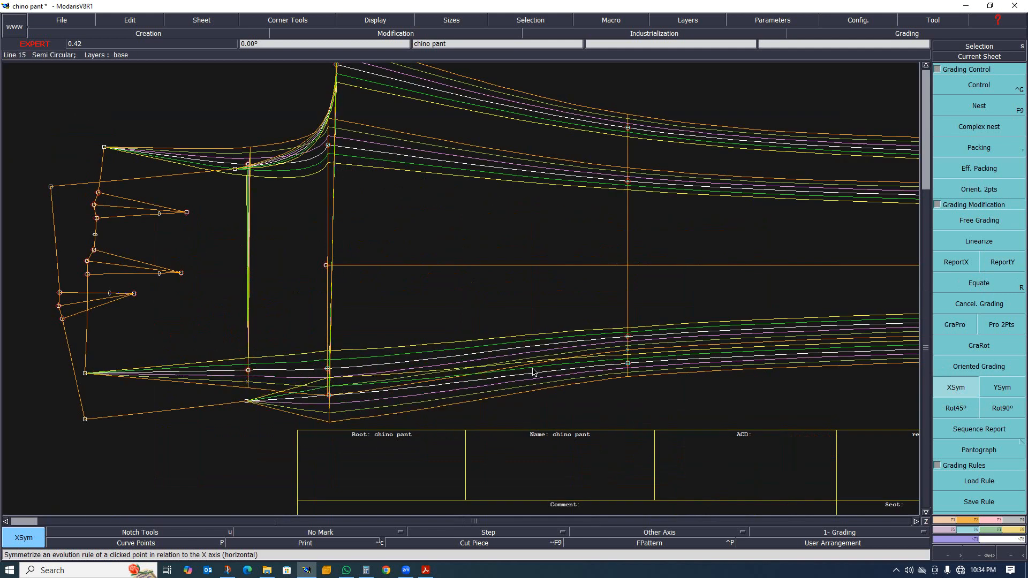
# Examine the graded nest along the side seams, crotch curves and hip line.
pyautogui.scroll(-3, 547, 384)
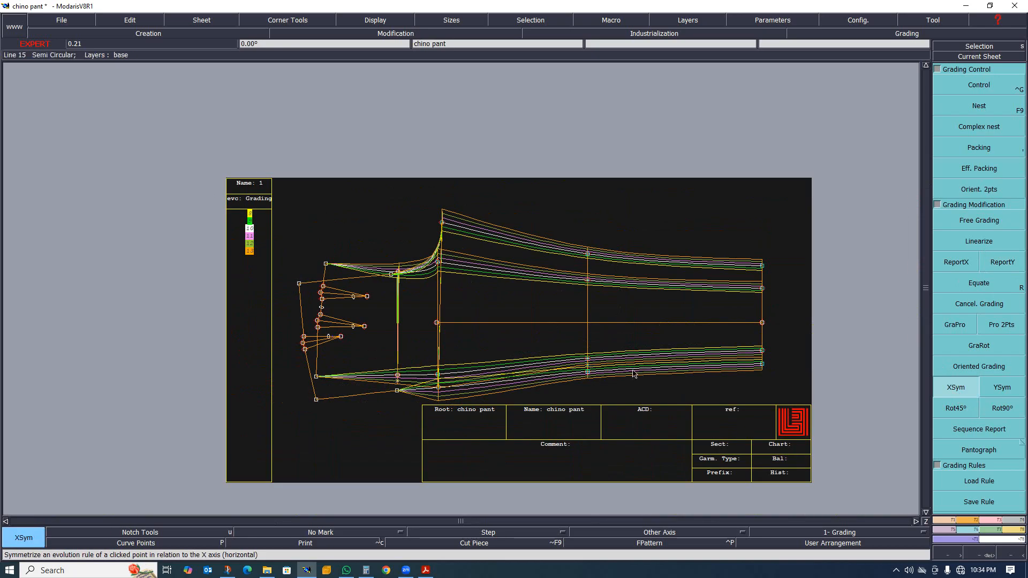
pyautogui.scroll(2, 639, 374)
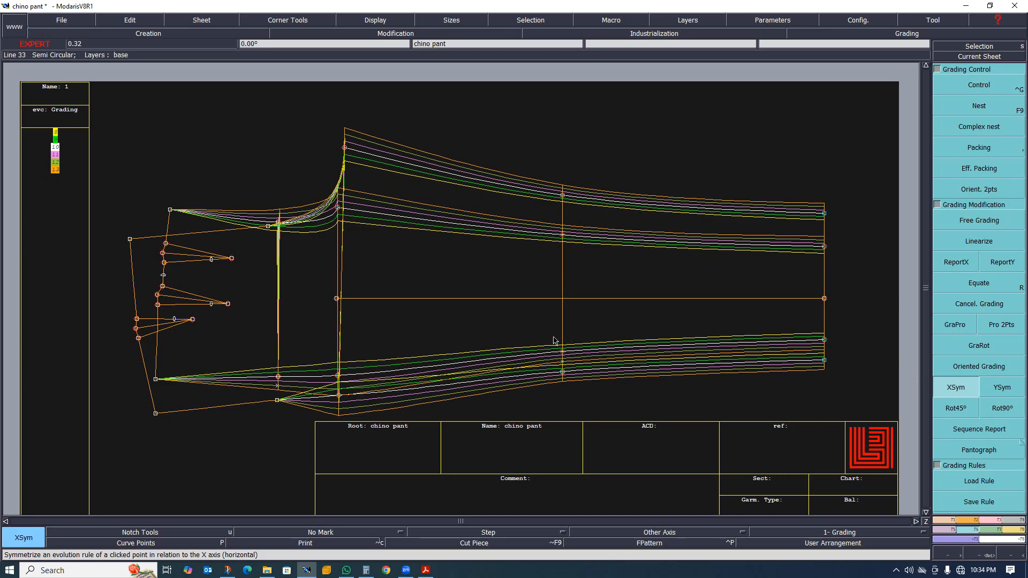
pyautogui.scroll(-5, 606, 376)
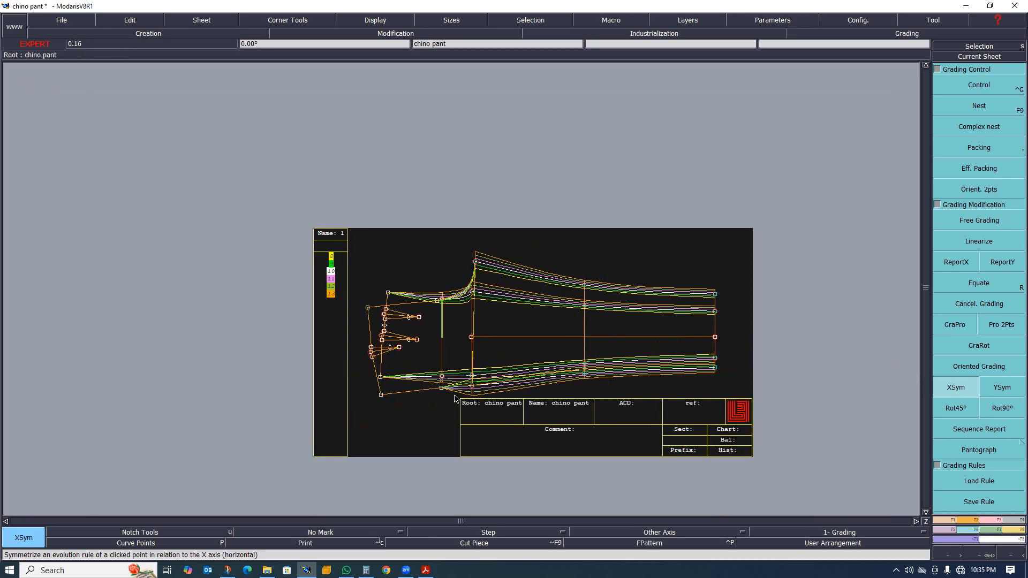
pyautogui.scroll(6, 421, 387)
pyautogui.scroll(-5, 468, 258)
pyautogui.scroll(5, 435, 227)
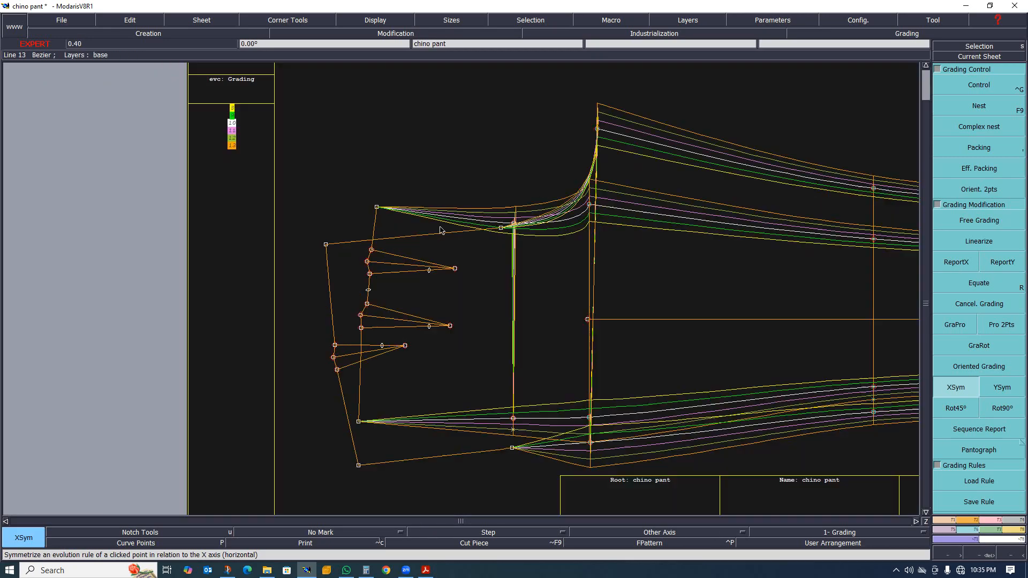
pyautogui.scroll(-5, 523, 239)
pyautogui.scroll(3, 536, 240)
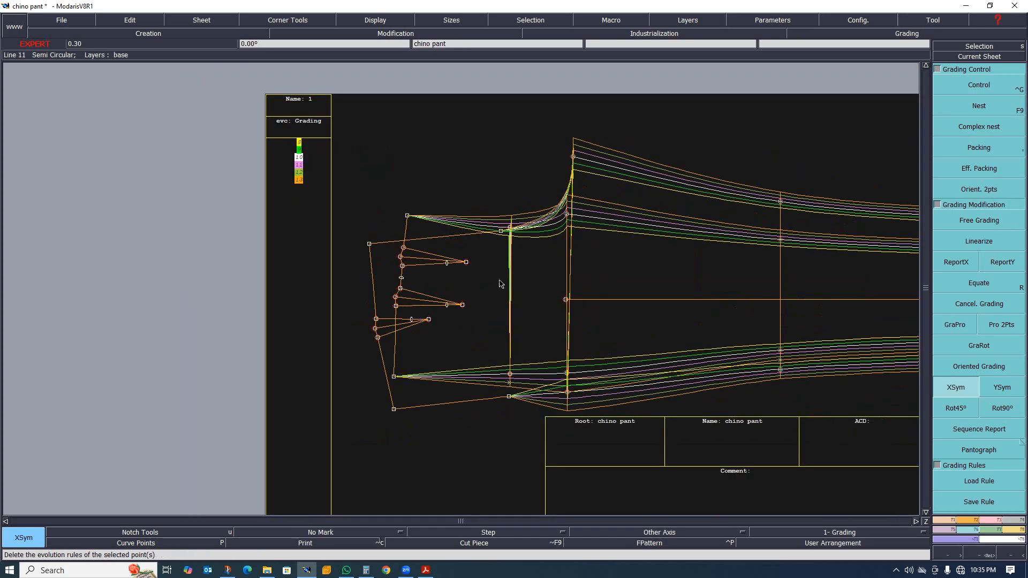
pyautogui.scroll(3, 516, 340)
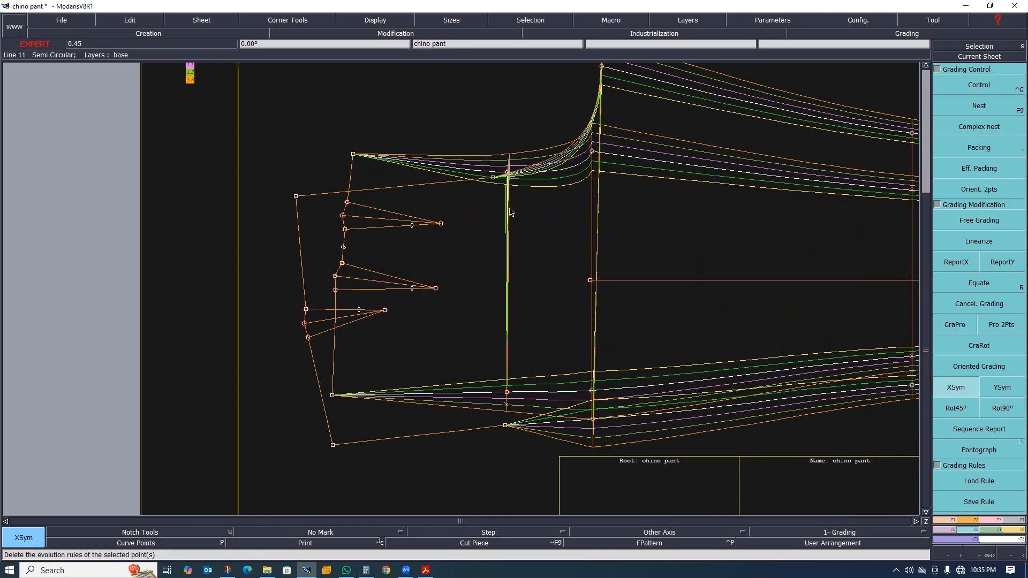
pyautogui.scroll(-5, 509, 219)
pyautogui.scroll(3, 462, 266)
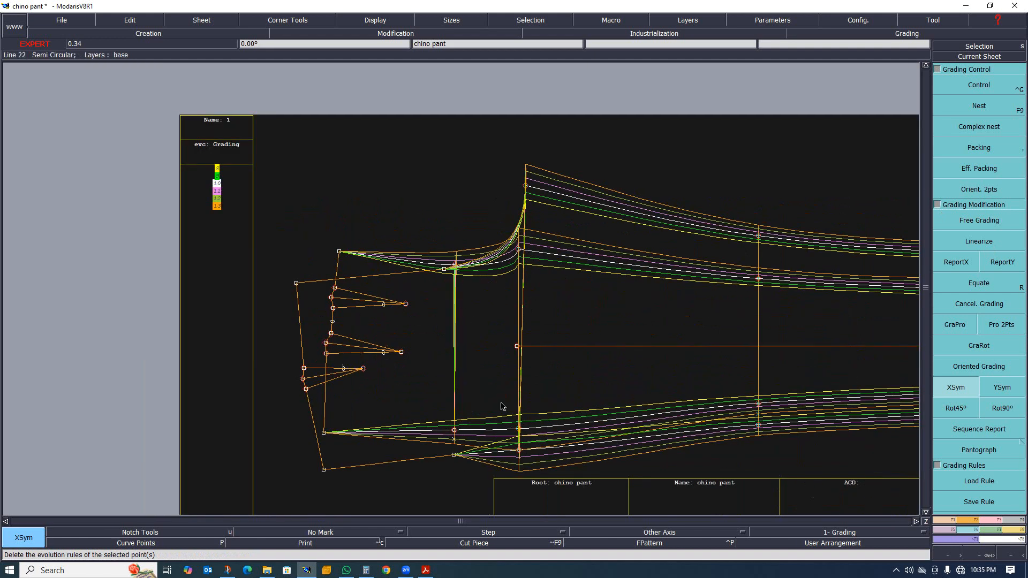
# Check the grading values of the point where the hip line meets the front rise curve, then hide the graded nest.
pyautogui.click(963, 88)
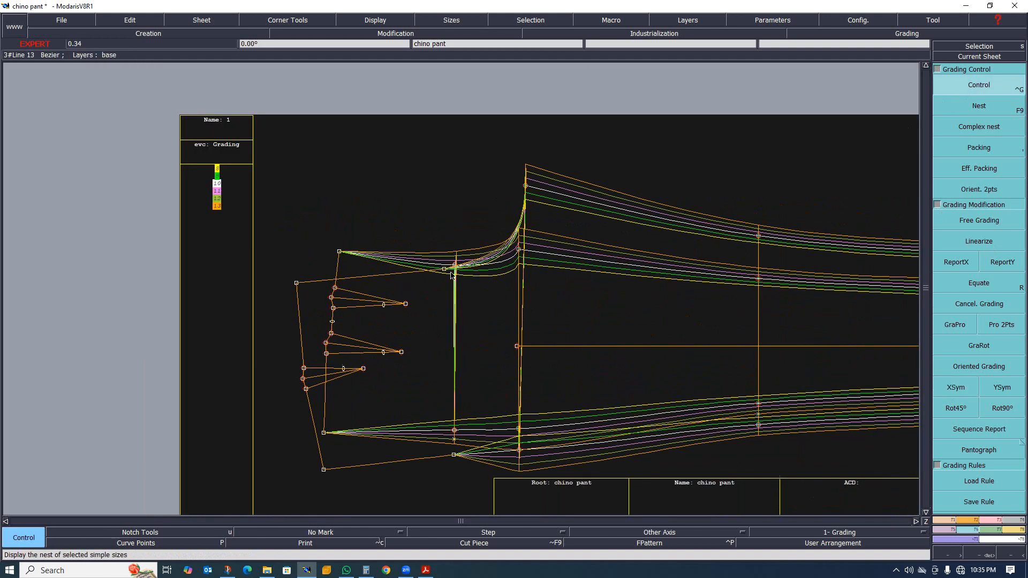
pyautogui.scroll(2, 456, 270)
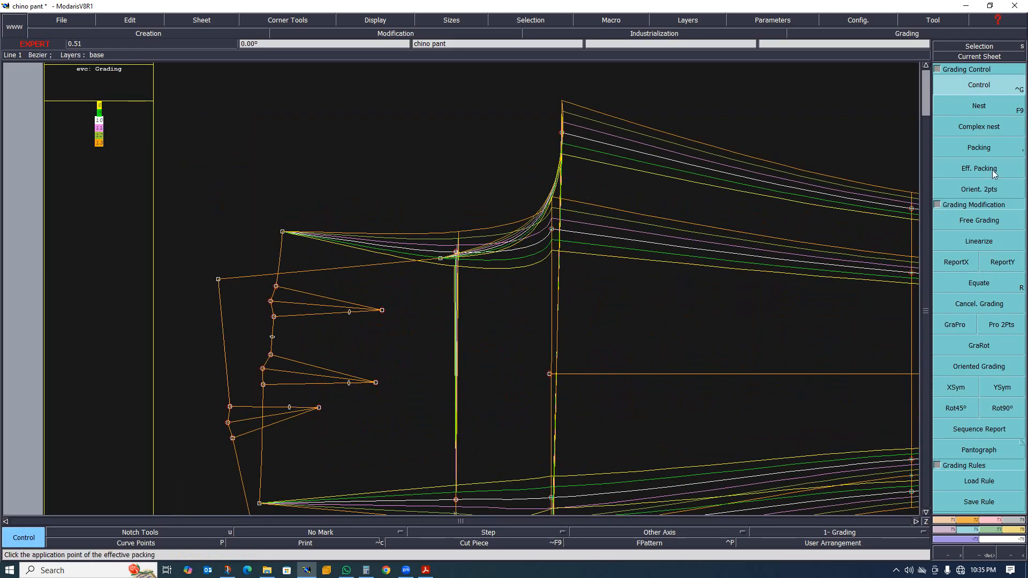
pyautogui.click(456, 252)
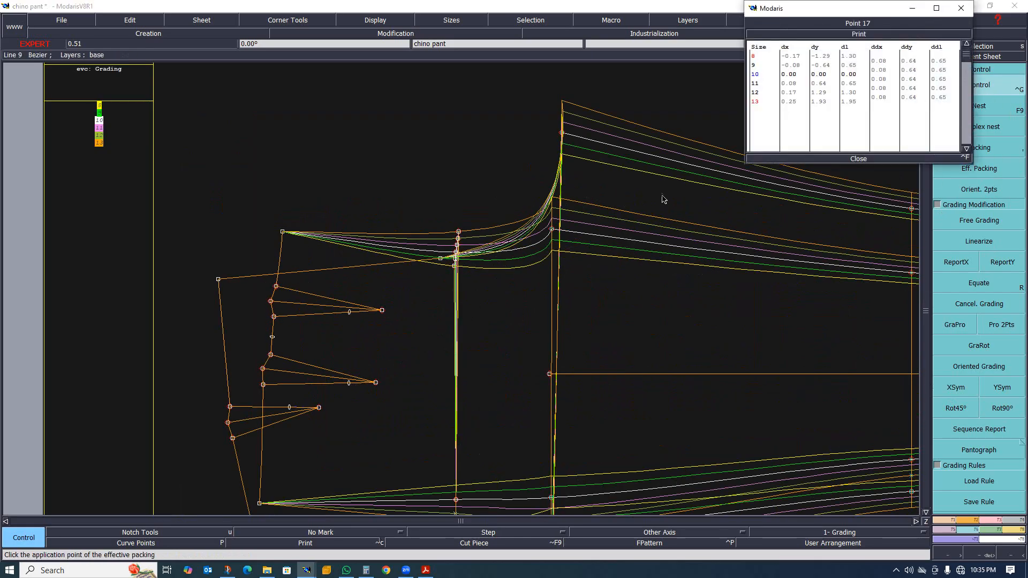
pyautogui.scroll(2, 457, 251)
pyautogui.scroll(4, 459, 252)
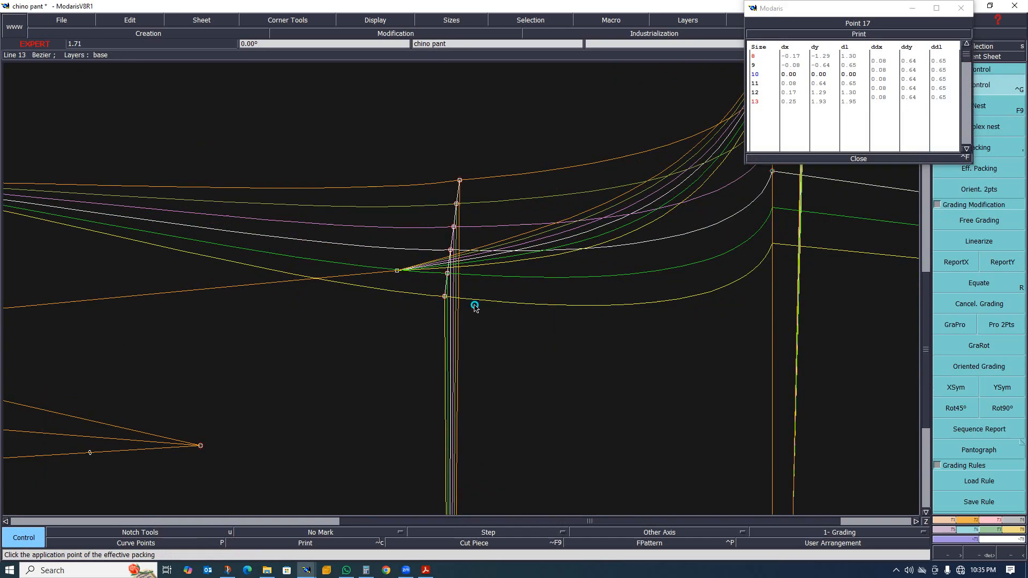
pyautogui.press('F9')
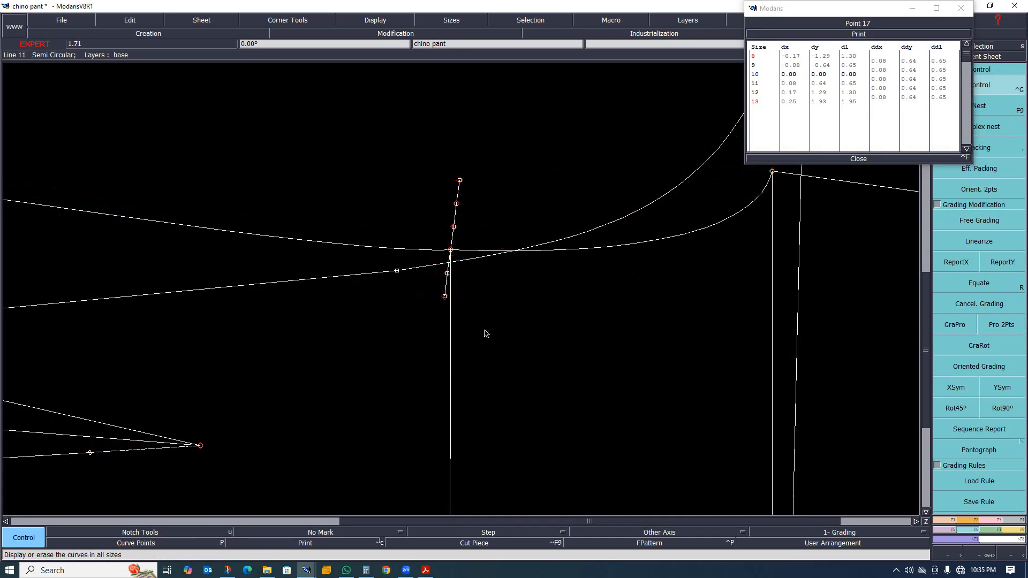
pyautogui.scroll(1, 456, 252)
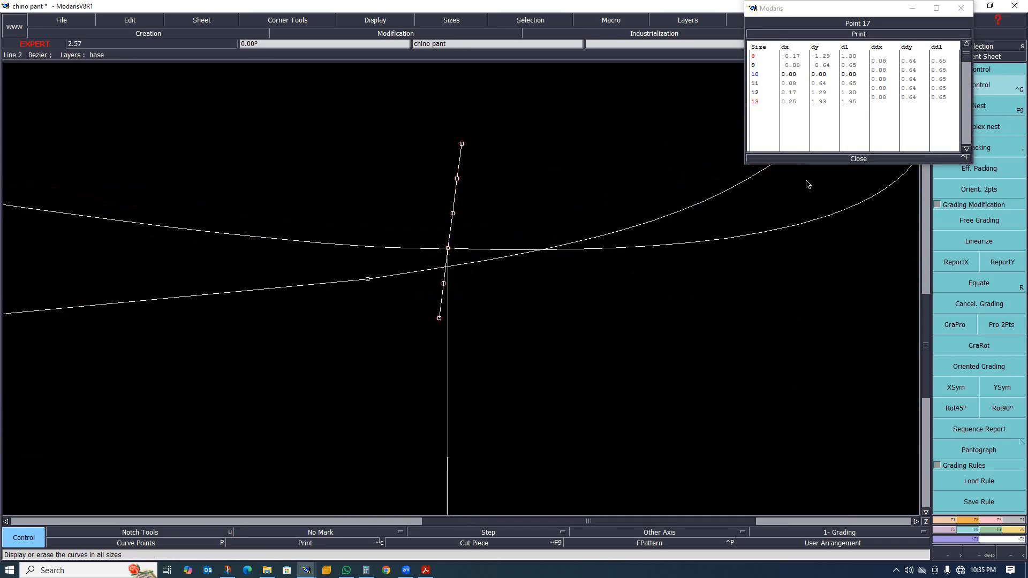
pyautogui.click(858, 158)
# Delete the straight hip line running from the front rise to the side seam, keeping its point on the rise curve.
pyautogui.scroll(1, 463, 272)
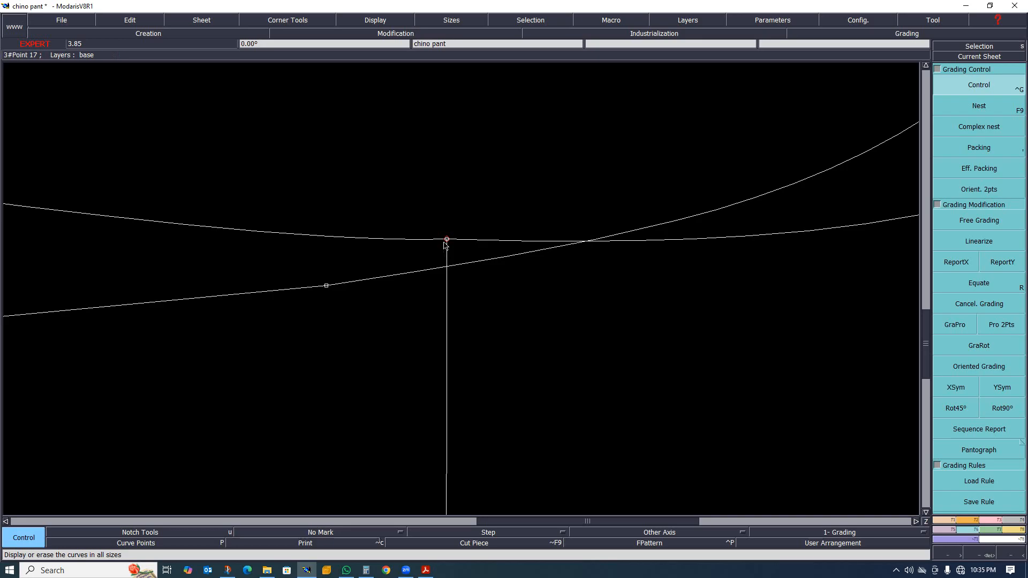
pyautogui.press('Delete')
pyautogui.click(446, 321)
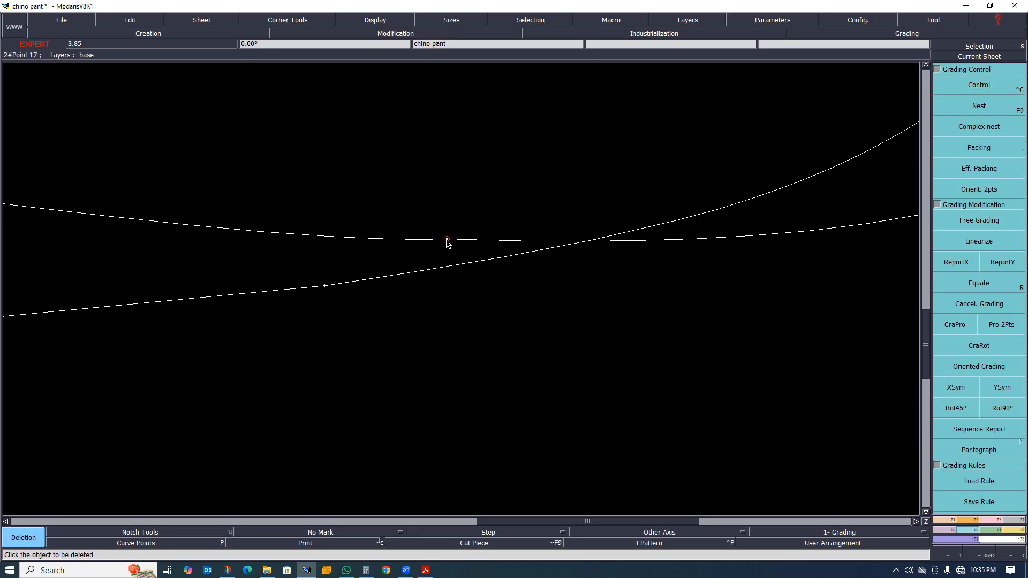
pyautogui.scroll(-1, 465, 292)
# Compare the base pattern with the graded nest around the front and back rise curves.
pyautogui.press('F9')
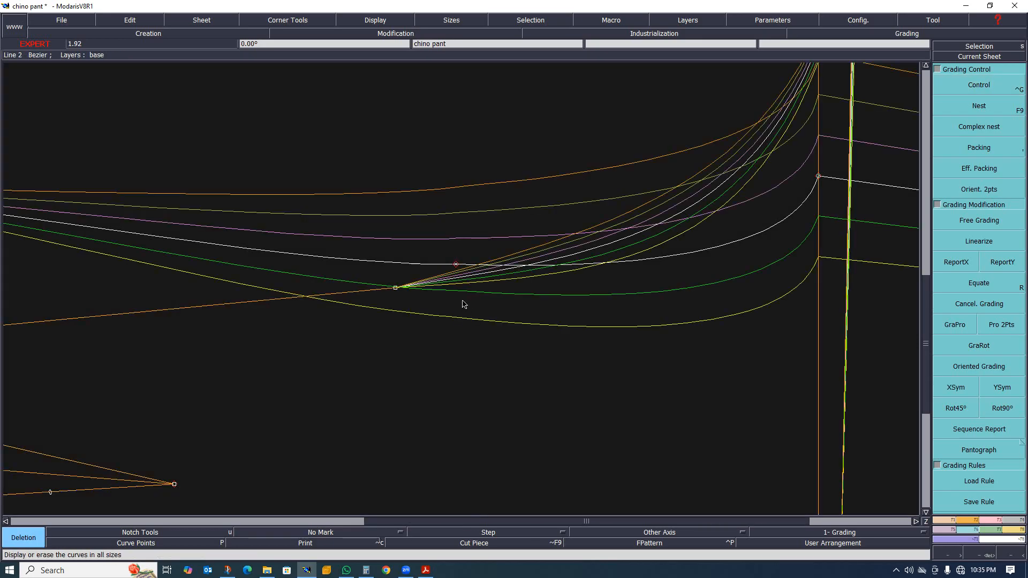
pyautogui.press('F9')
pyautogui.press('F9')
pyautogui.press('F9')
pyautogui.press('F9')
pyautogui.press('F9')
pyautogui.scroll(-1, 462, 310)
pyautogui.scroll(-1, 455, 319)
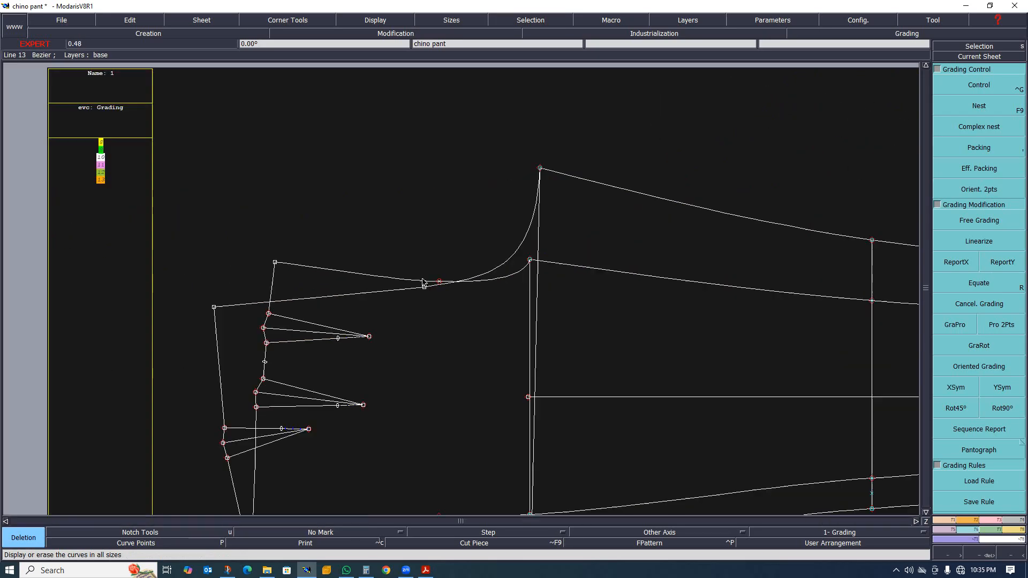
# Show the graded nest and set ddy to 0.75 for all size steps at the hip-level point on the front rise curve.
pyautogui.click(970, 89)
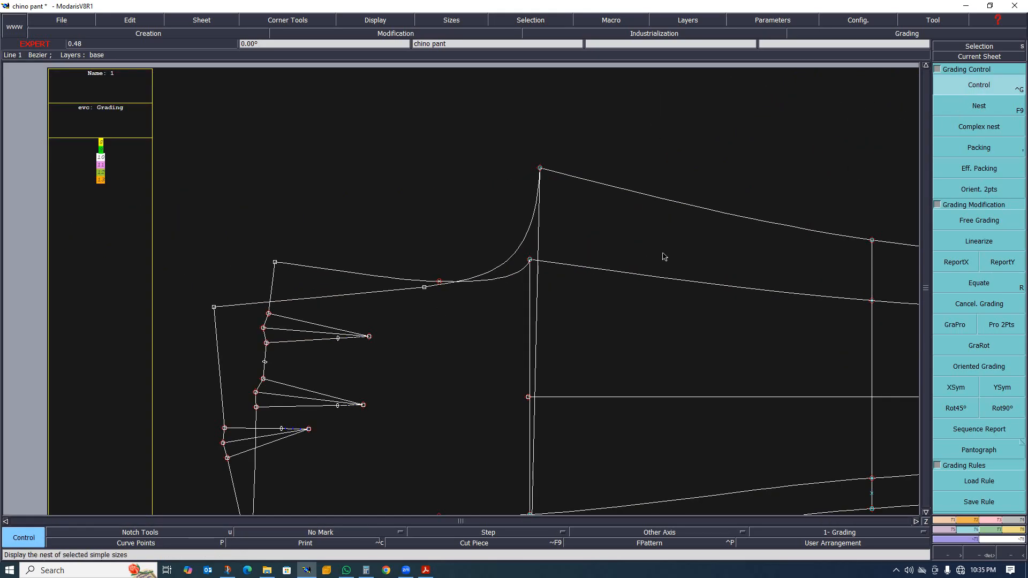
pyautogui.click(428, 290)
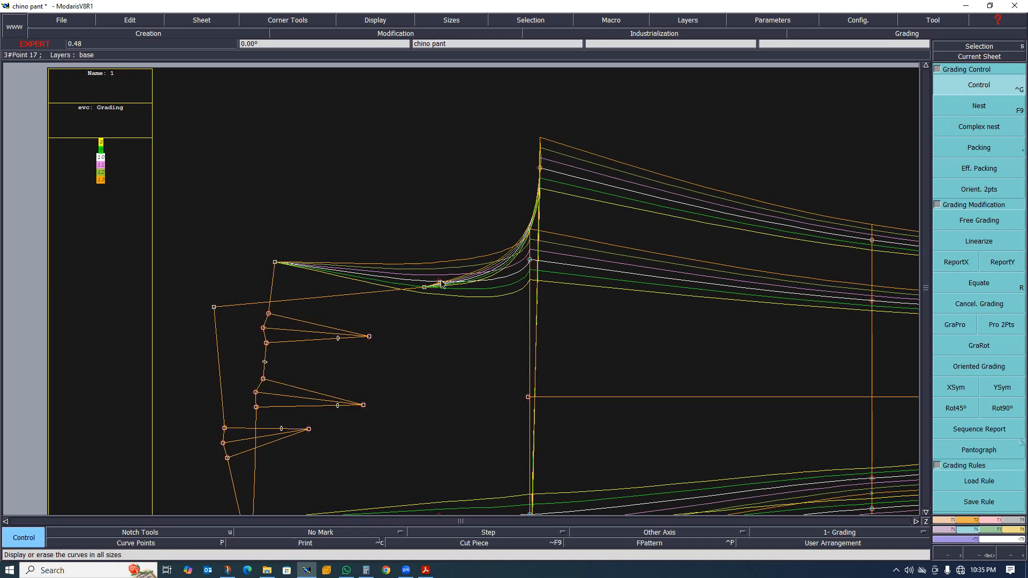
pyautogui.click(440, 282)
pyautogui.moveTo(916, 64); pyautogui.dragTo(907, 102)
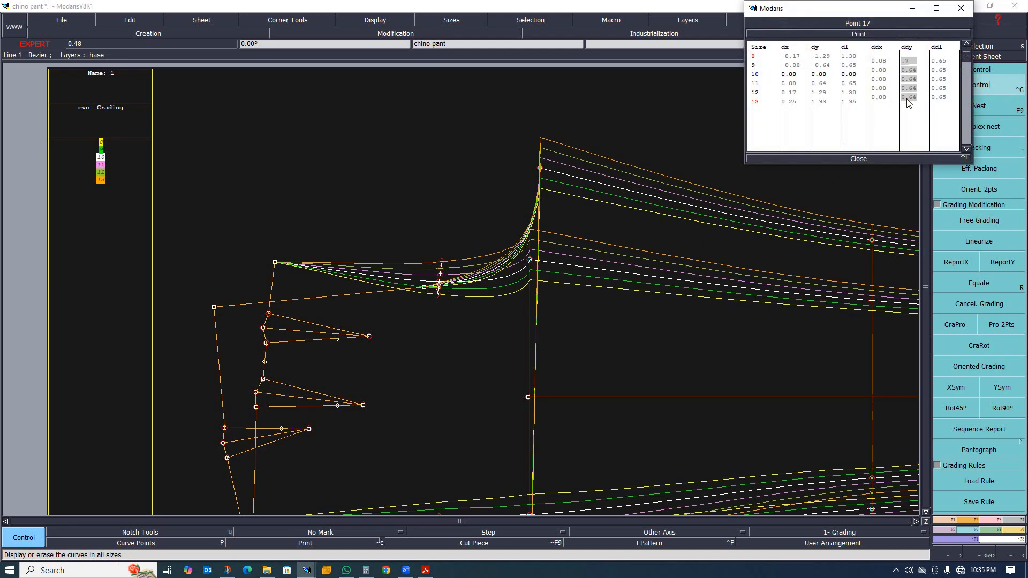
pyautogui.write('.75')
pyautogui.press('Return')
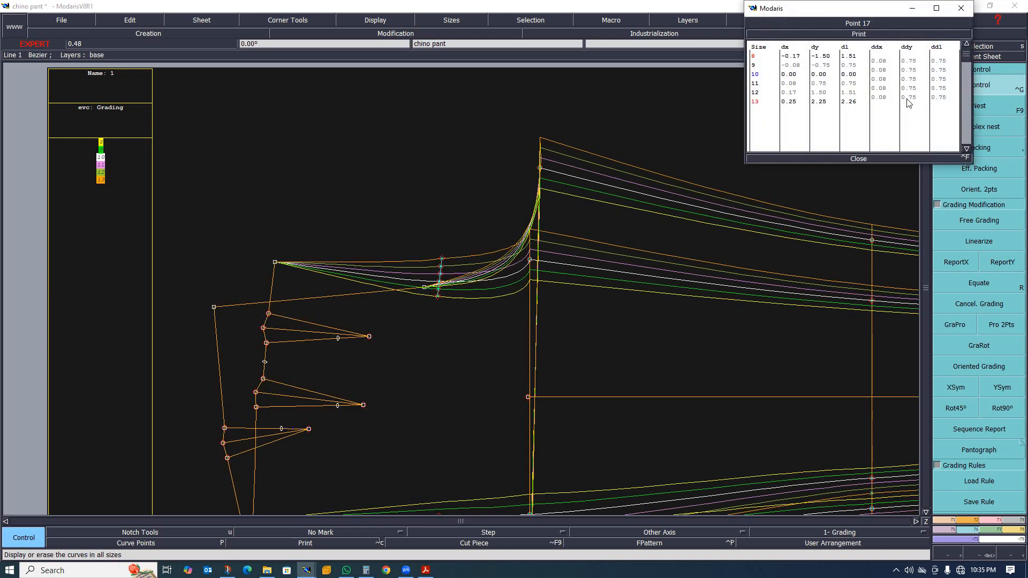
pyautogui.click(872, 155)
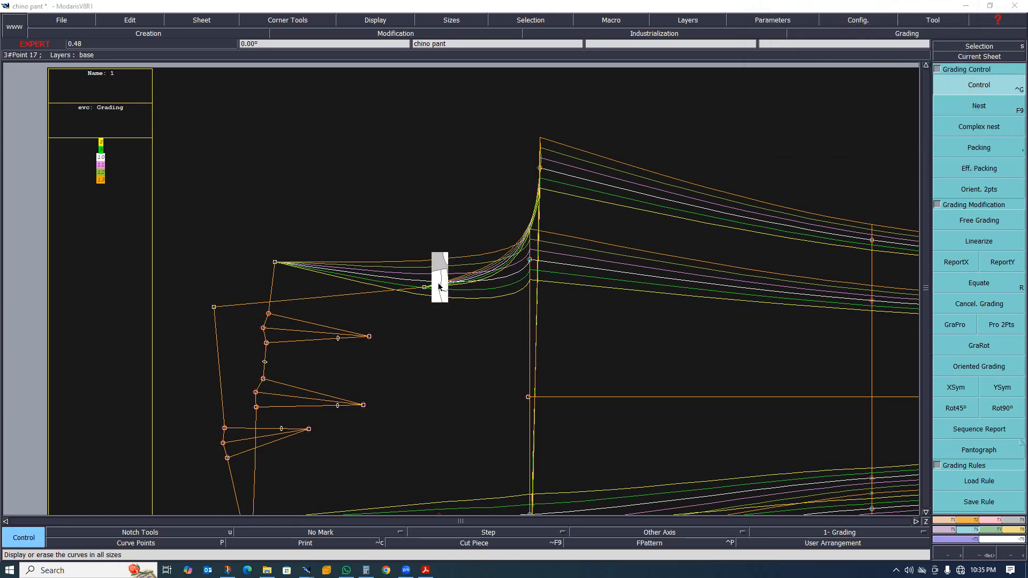
# Check the front rise's hip-level point grading and copy its Y grading to the back rise's hip-level point and both centre waist corners.
pyautogui.click(439, 286)
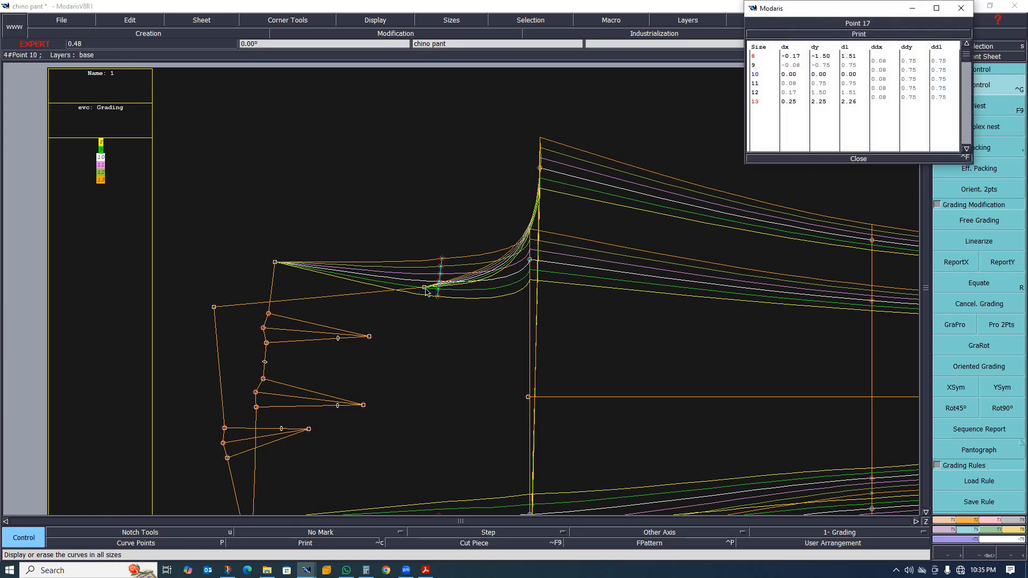
pyautogui.click(865, 159)
pyautogui.click(988, 262)
pyautogui.click(426, 289)
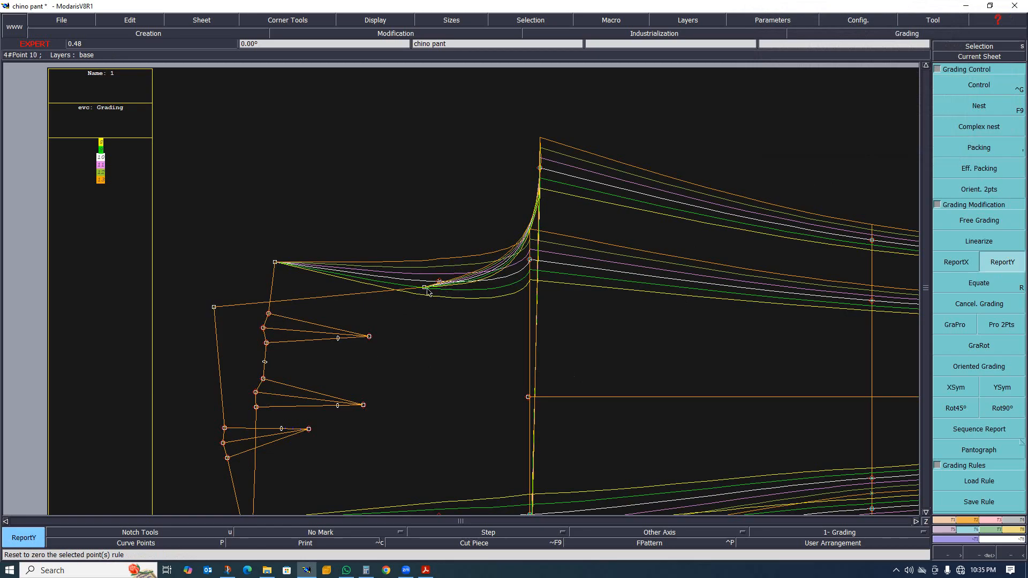
pyautogui.click(276, 263)
pyautogui.click(214, 307)
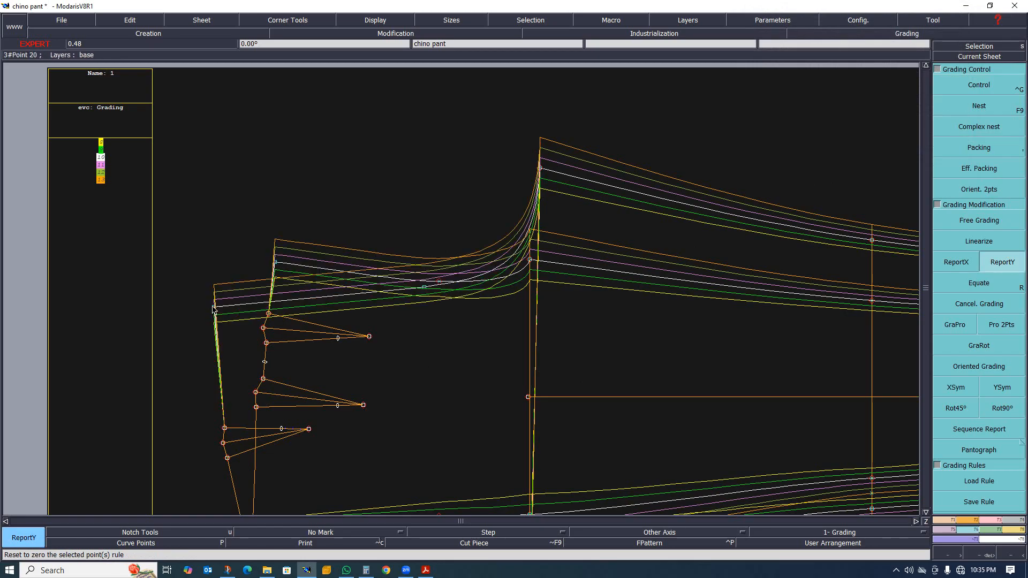
pyautogui.scroll(-1, 224, 286)
pyautogui.scroll(1, 239, 342)
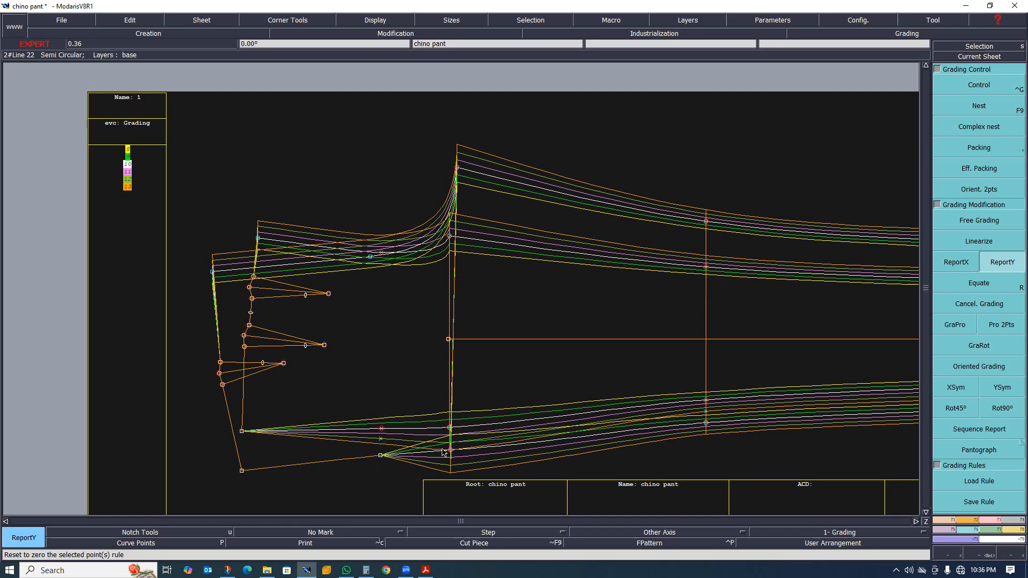
# Set ddy to -0.75 for all size steps at the hip-level point on the back side seam.
pyautogui.hotkey('ctrl', 'g')
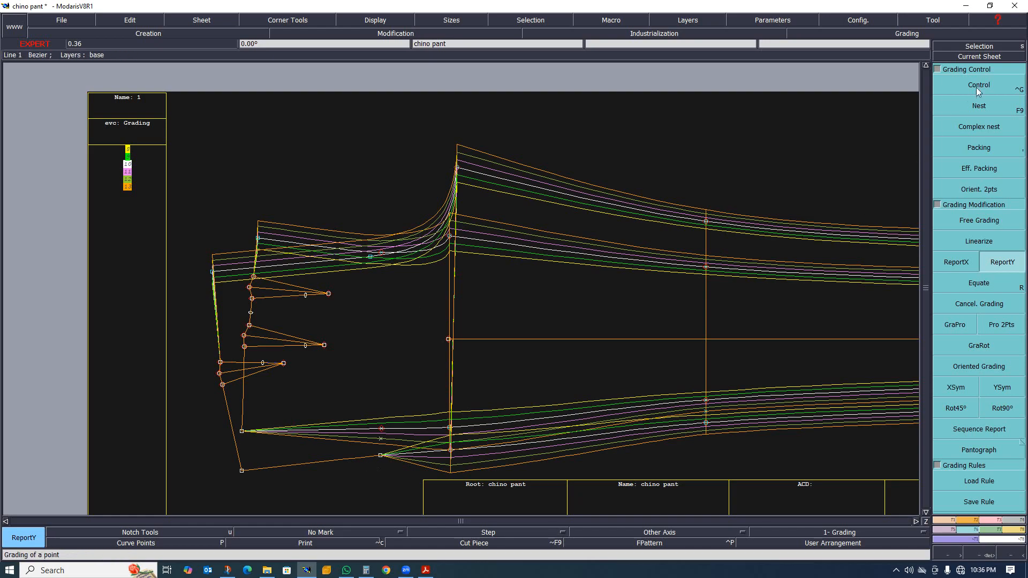
pyautogui.click(380, 456)
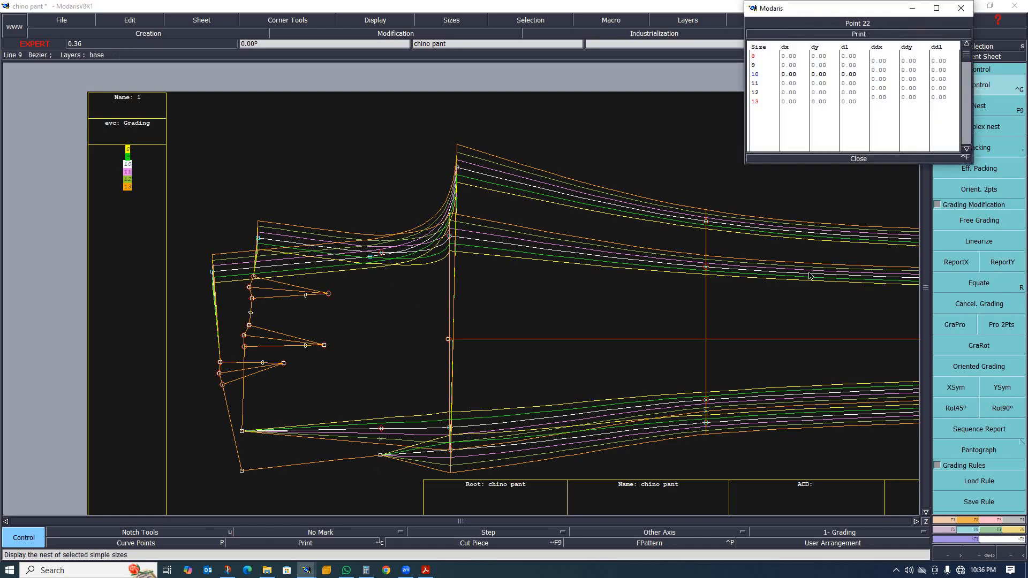
pyautogui.moveTo(912, 62); pyautogui.dragTo(910, 102)
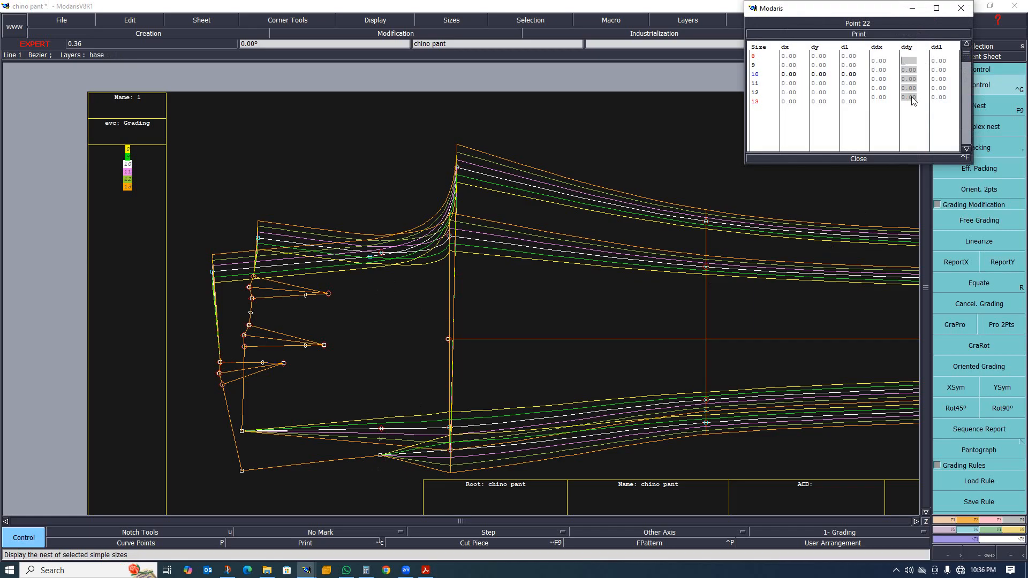
pyautogui.press('Return')
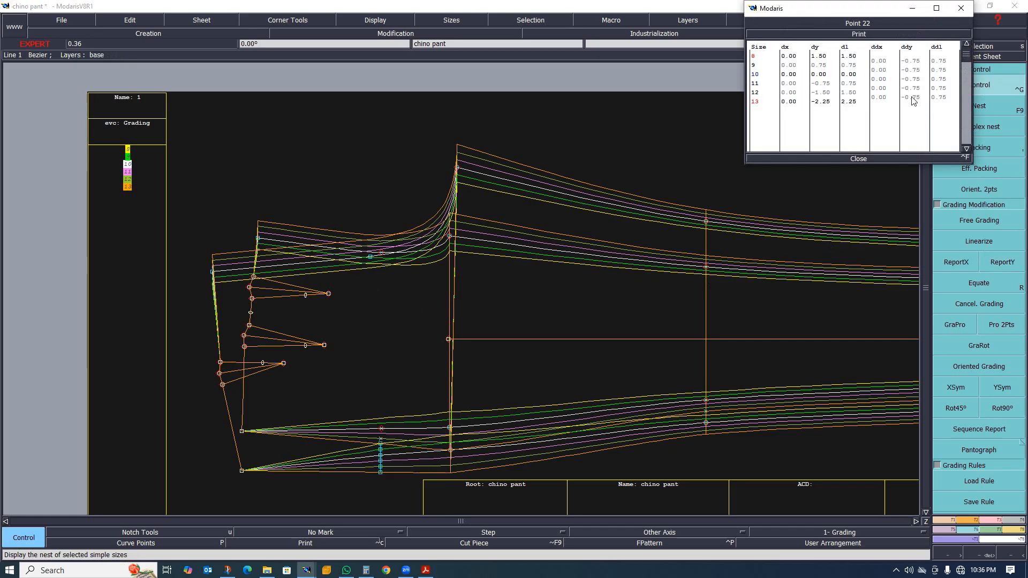
pyautogui.click(863, 159)
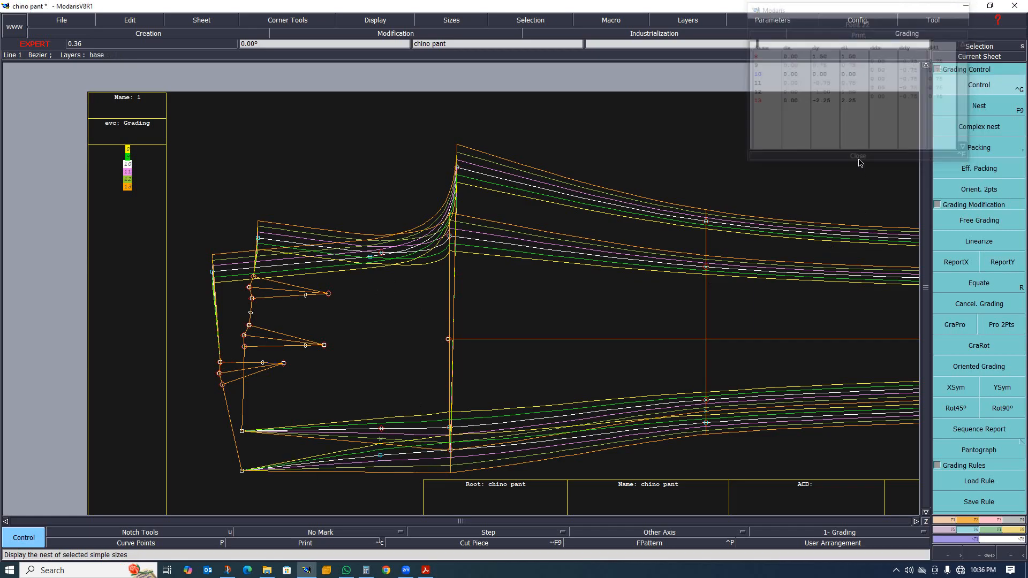
# Copy the Y grading of the side seam's hip level to the front and back side waist corners.
pyautogui.click(1005, 267)
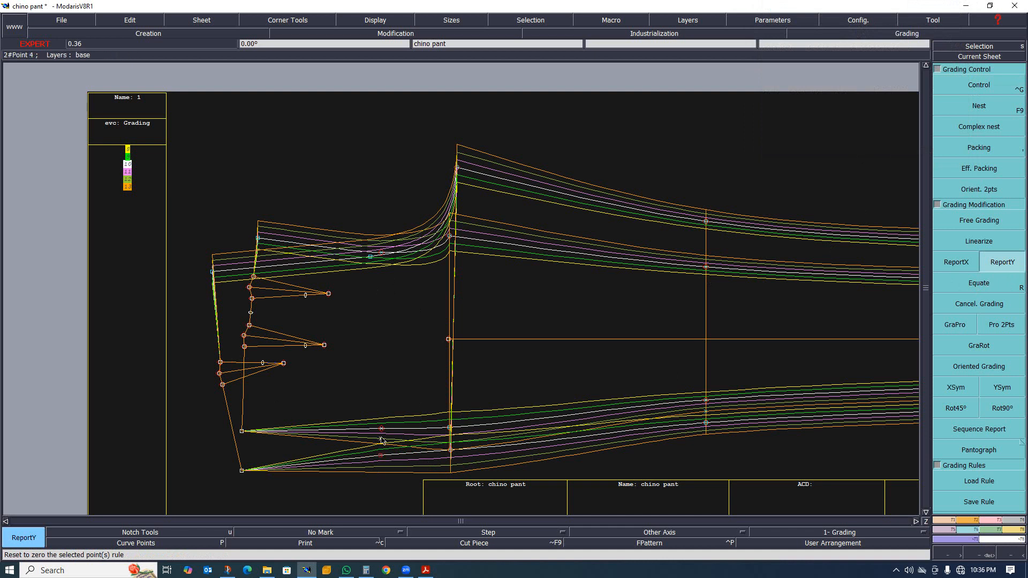
pyautogui.click(242, 431)
pyautogui.click(242, 431)
pyautogui.click(242, 470)
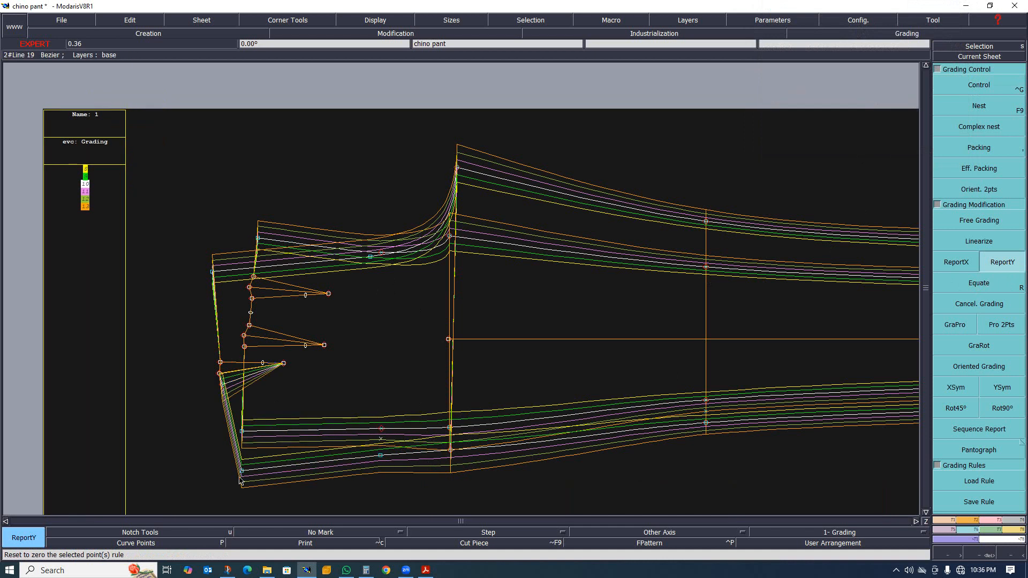
pyautogui.scroll(-1, 386, 423)
pyautogui.scroll(2, 311, 437)
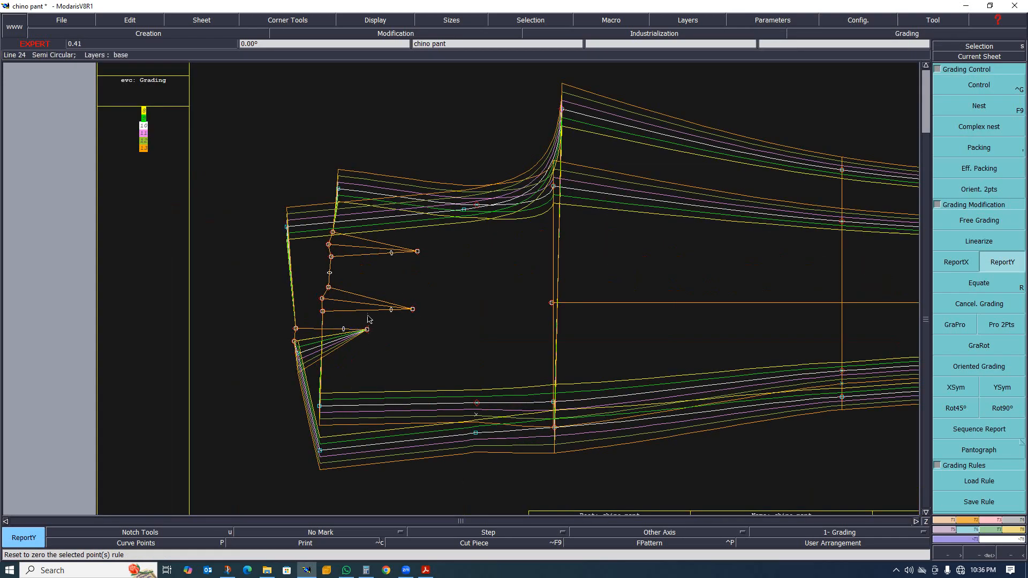
# Grade all front waistline points, including both darts' legs, proportionally between the centre and side waist corners.
pyautogui.scroll(-3, 369, 320)
pyautogui.scroll(2, 358, 261)
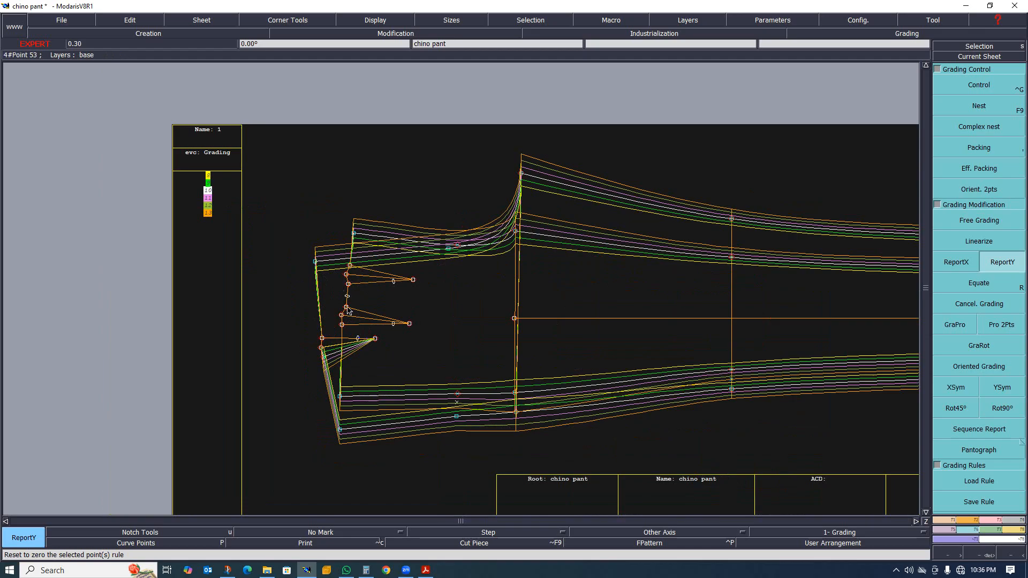
pyautogui.click(959, 327)
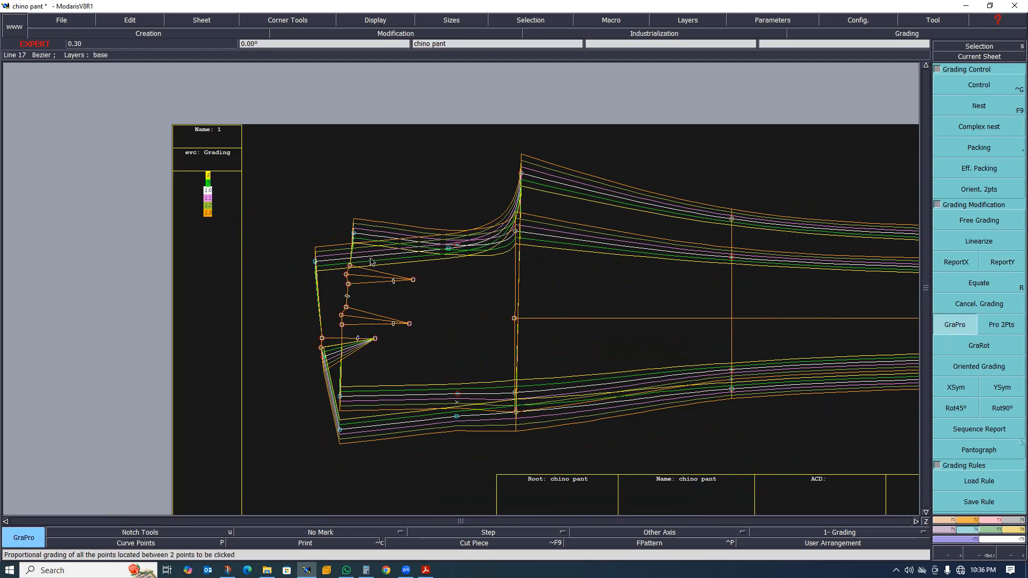
pyautogui.click(341, 400)
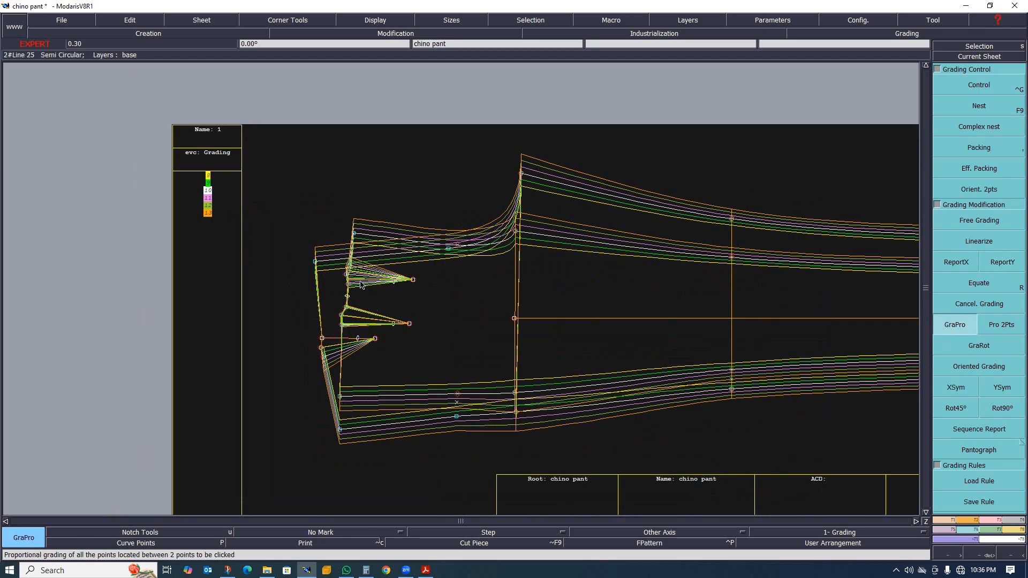
pyautogui.scroll(3, 361, 286)
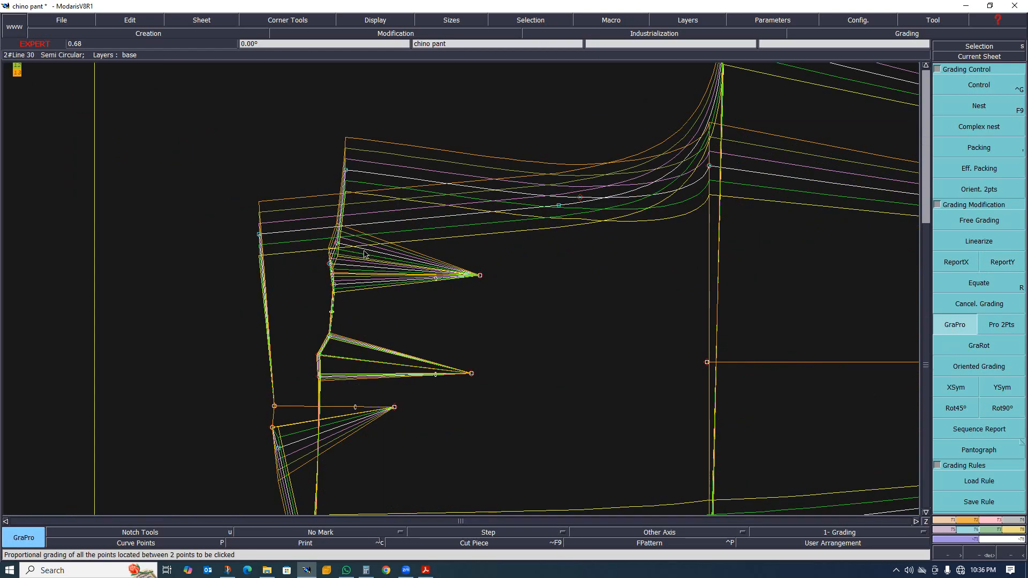
pyautogui.scroll(2, 353, 284)
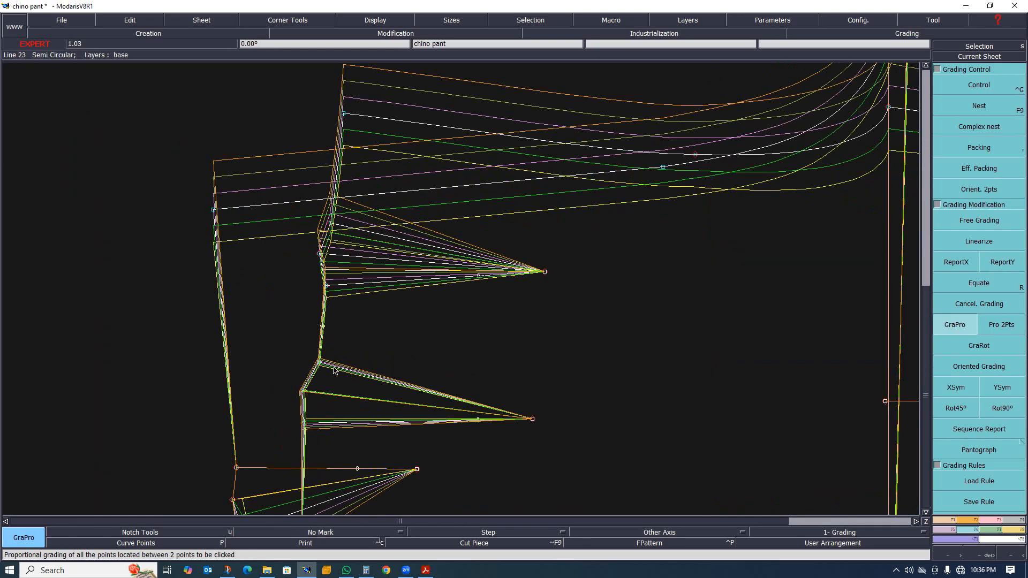
pyautogui.scroll(1, 332, 368)
pyautogui.scroll(-1, 317, 323)
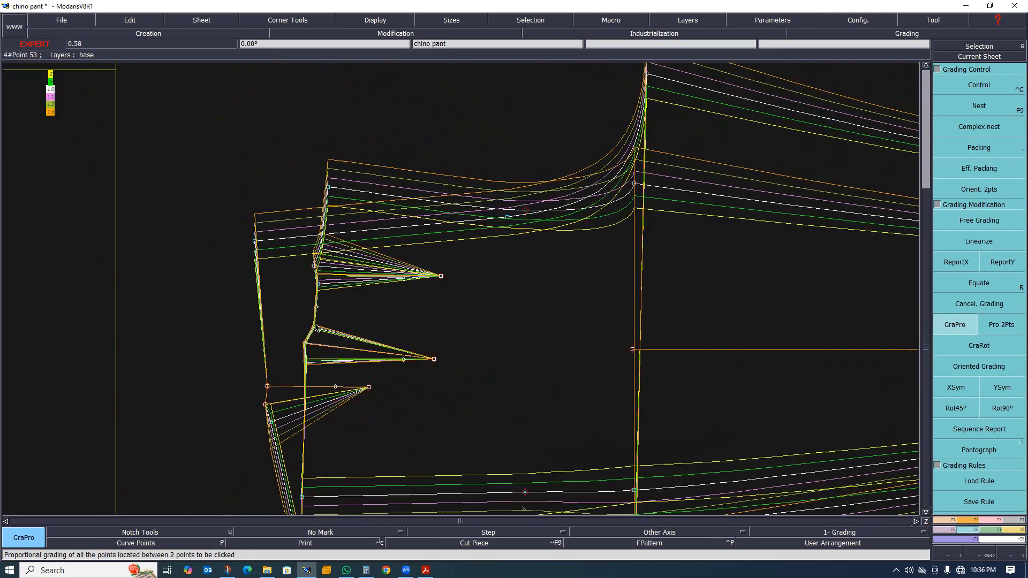
pyautogui.scroll(-1, 396, 305)
pyautogui.scroll(2, 352, 348)
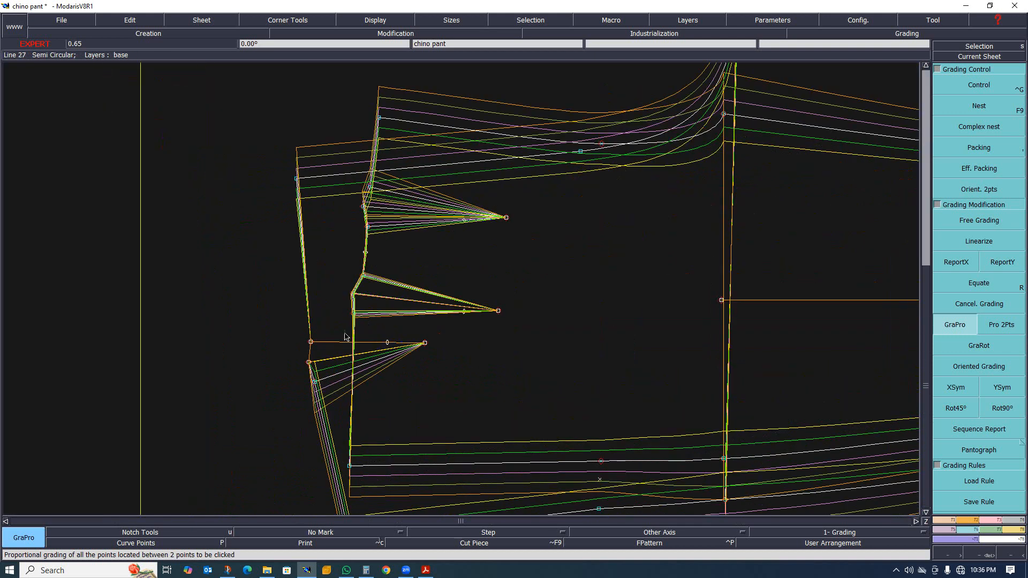
pyautogui.scroll(-1, 344, 337)
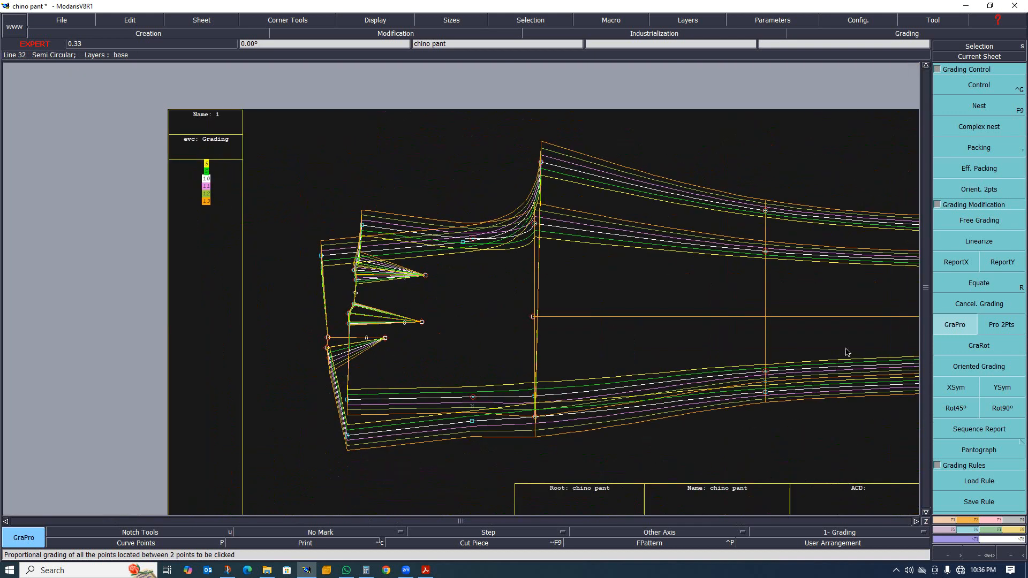
# Grade the back waistline points, including the dart's legs, proportionally between the centre and side waist corners.
pyautogui.click(322, 256)
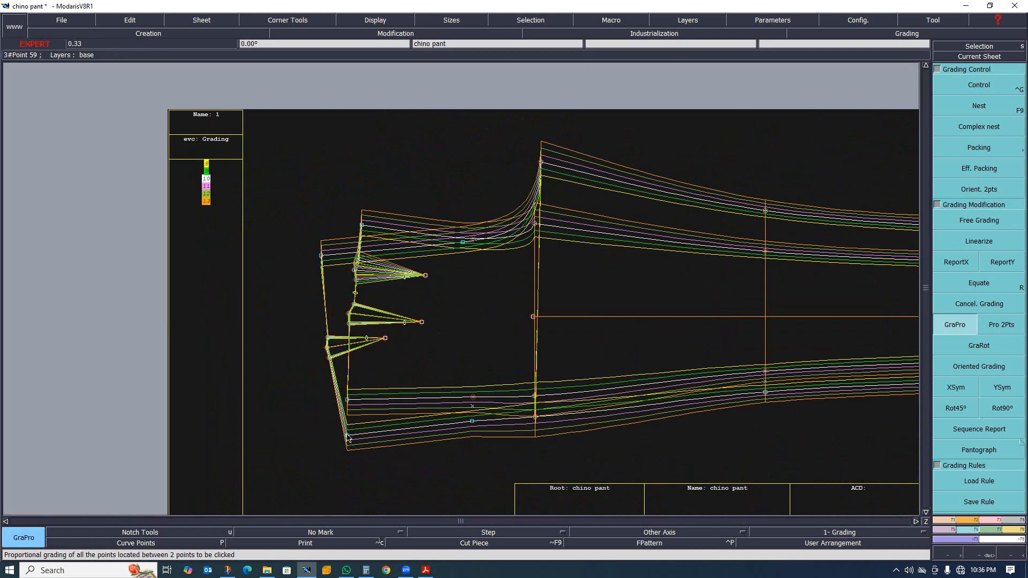
pyautogui.scroll(1, 337, 385)
pyautogui.scroll(-1, 322, 364)
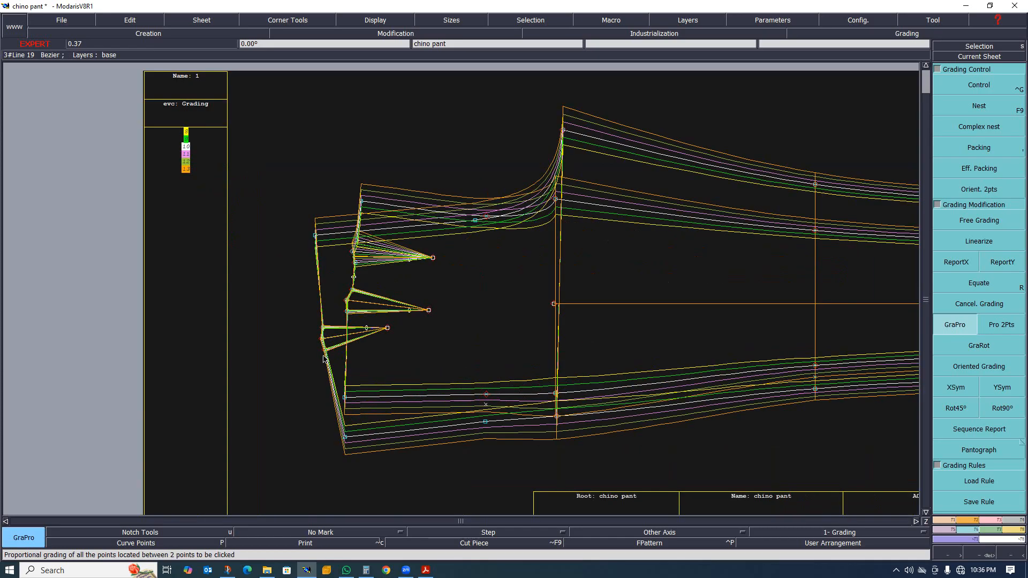
pyautogui.scroll(2, 401, 318)
pyautogui.scroll(-2, 383, 308)
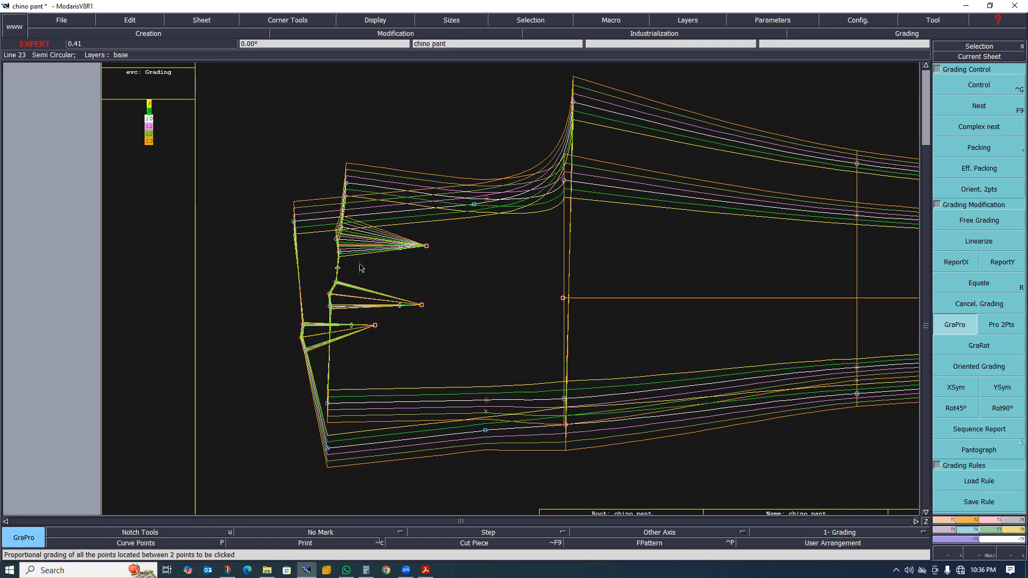
# Examine how the two front waist darts spread across the graded sizes.
pyautogui.scroll(3, 334, 231)
pyautogui.scroll(1, 341, 250)
pyautogui.scroll(-2, 338, 252)
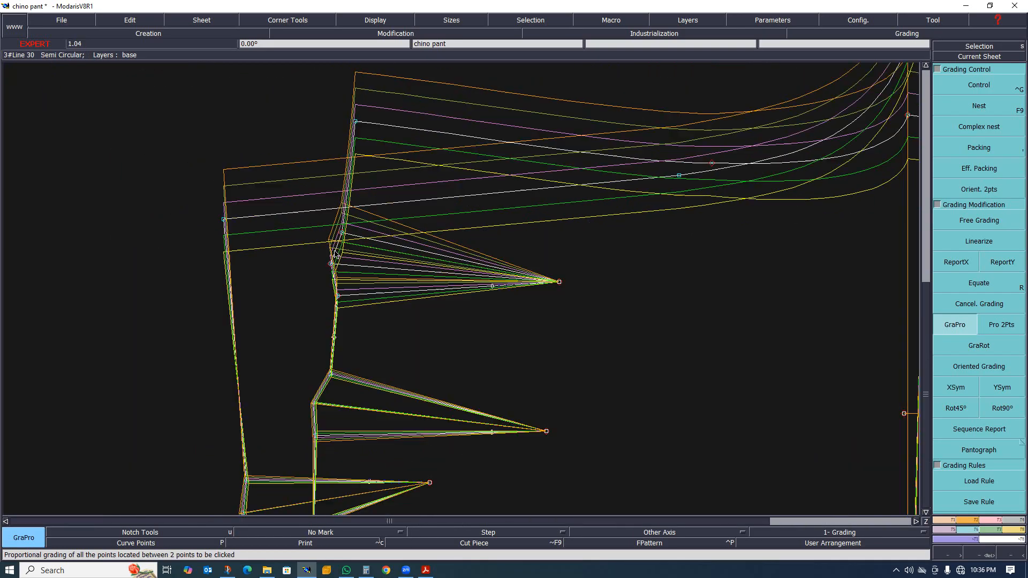
pyautogui.scroll(-4, 329, 266)
pyautogui.scroll(3, 343, 302)
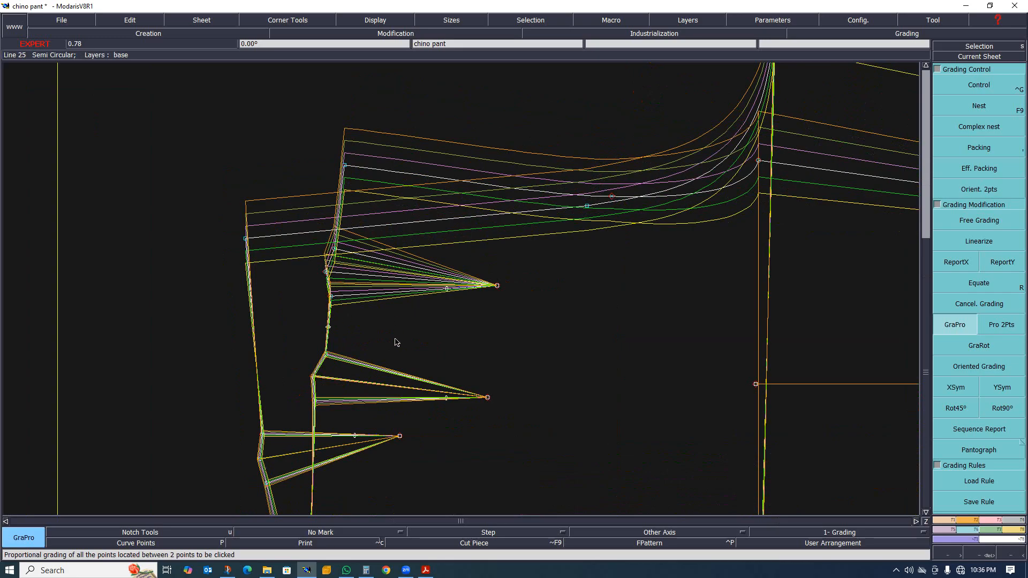
pyautogui.scroll(-2, 336, 329)
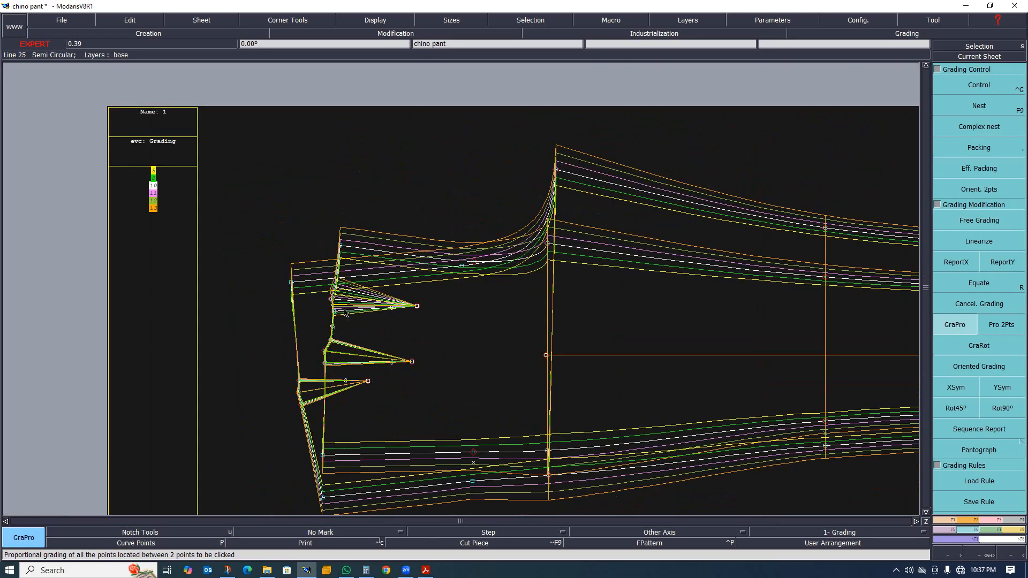
pyautogui.scroll(3, 332, 329)
pyautogui.scroll(1, 321, 340)
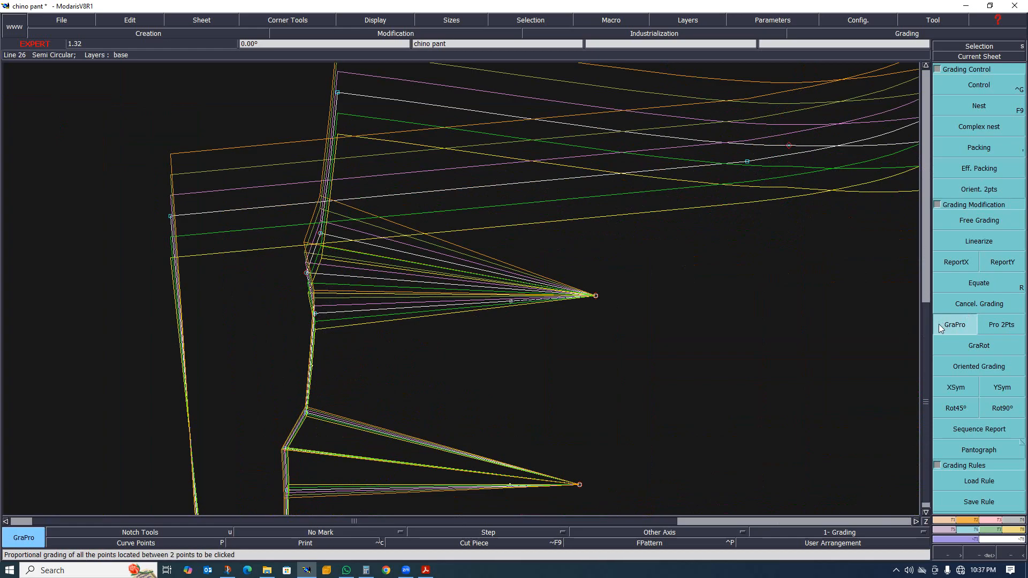
pyautogui.scroll(-2, 321, 216)
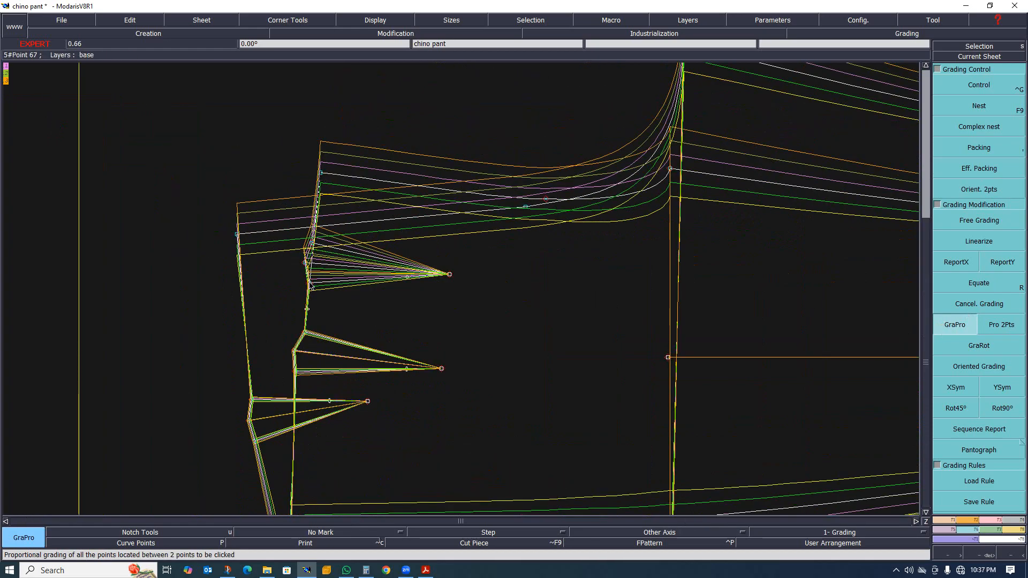
# Try proportional grading from the front centre waist corner towards the nearest dart, and compare the size spread of the front and back darts.
pyautogui.click(320, 173)
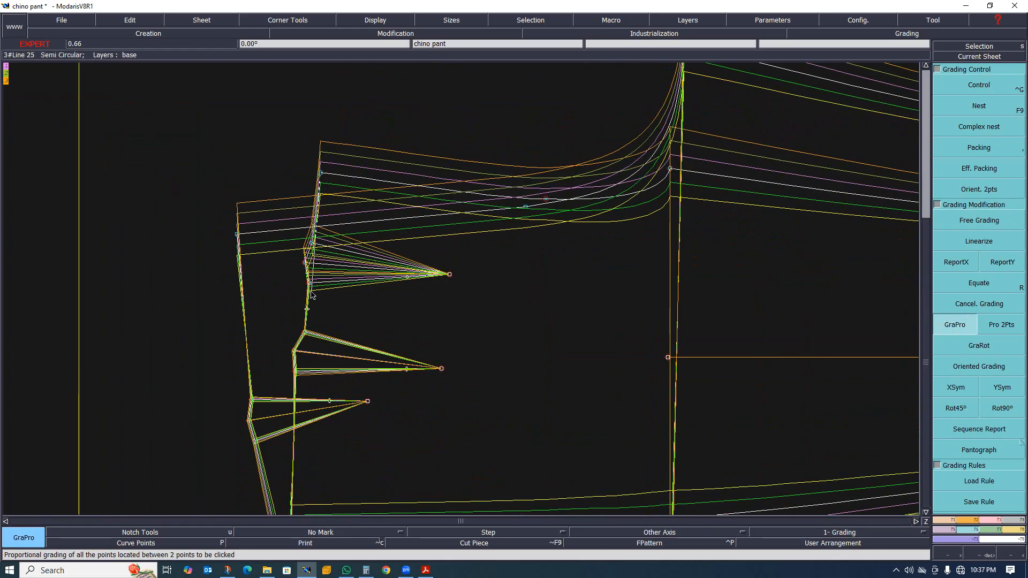
pyautogui.scroll(1, 323, 289)
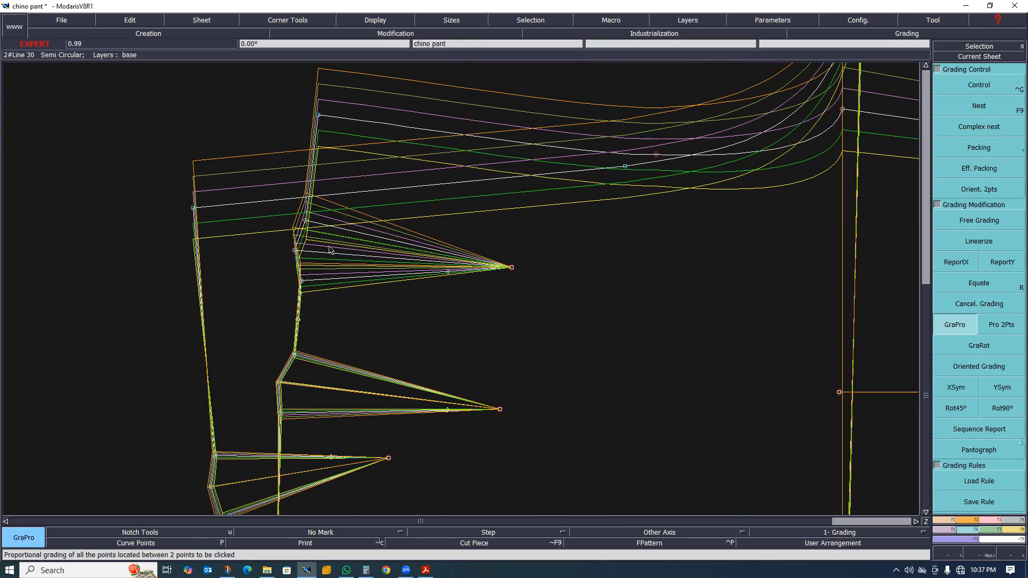
pyautogui.scroll(-1, 330, 234)
pyautogui.scroll(2, 332, 246)
pyautogui.scroll(2, 351, 241)
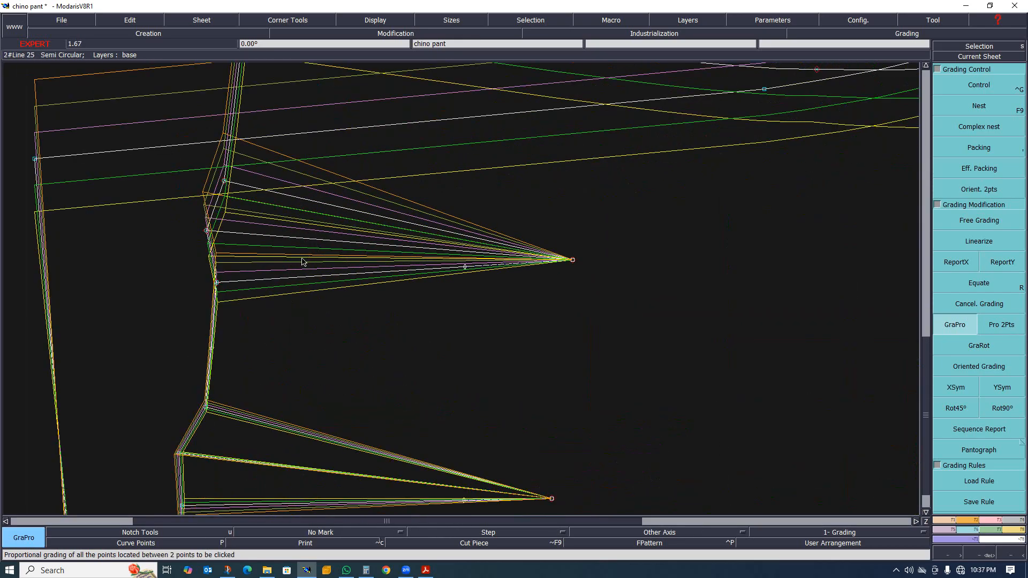
pyautogui.scroll(-2, 292, 252)
pyautogui.scroll(3, 268, 230)
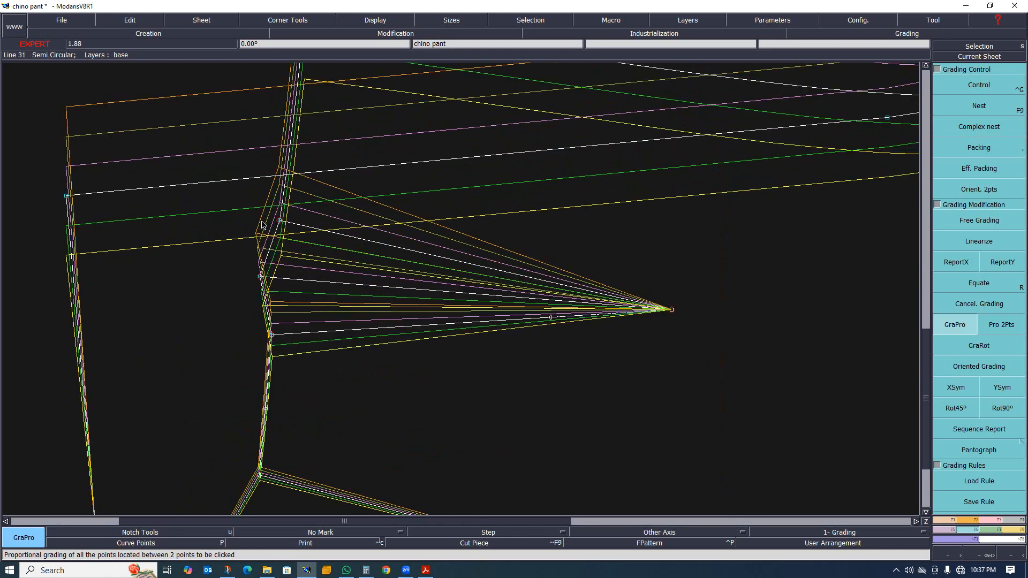
pyautogui.scroll(1, 262, 229)
pyautogui.scroll(-4, 268, 268)
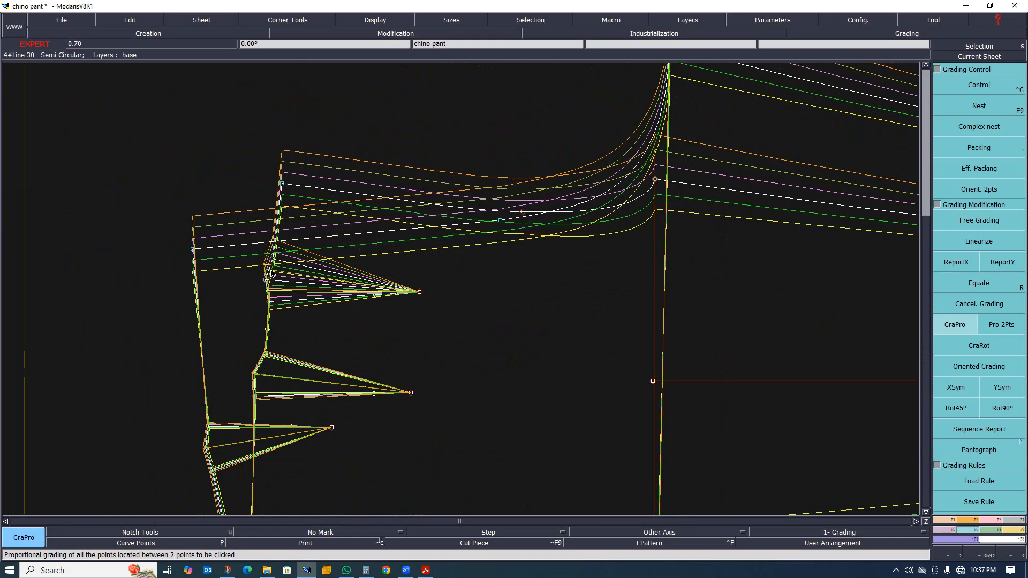
pyautogui.scroll(3, 248, 374)
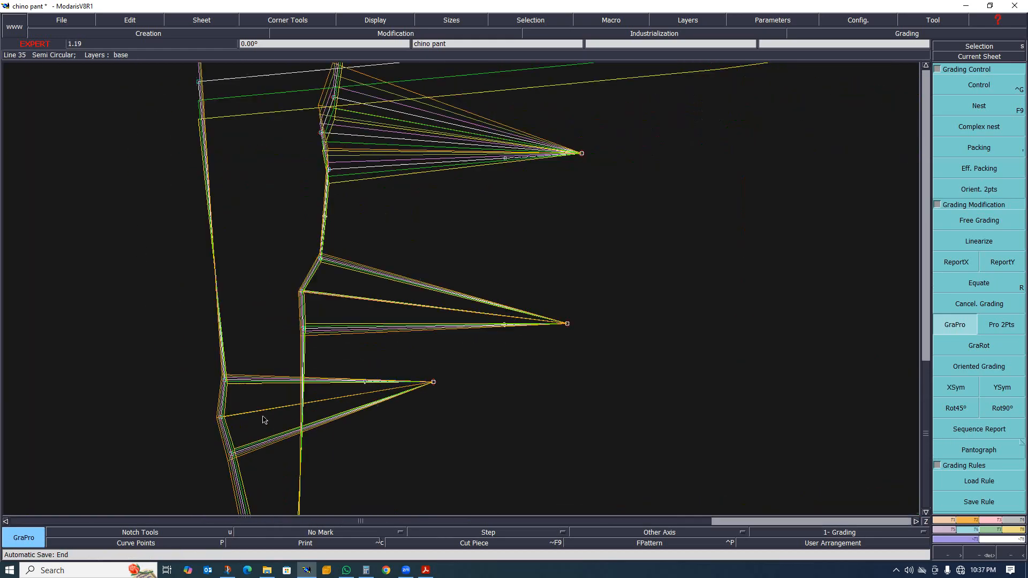
pyautogui.scroll(4, 336, 252)
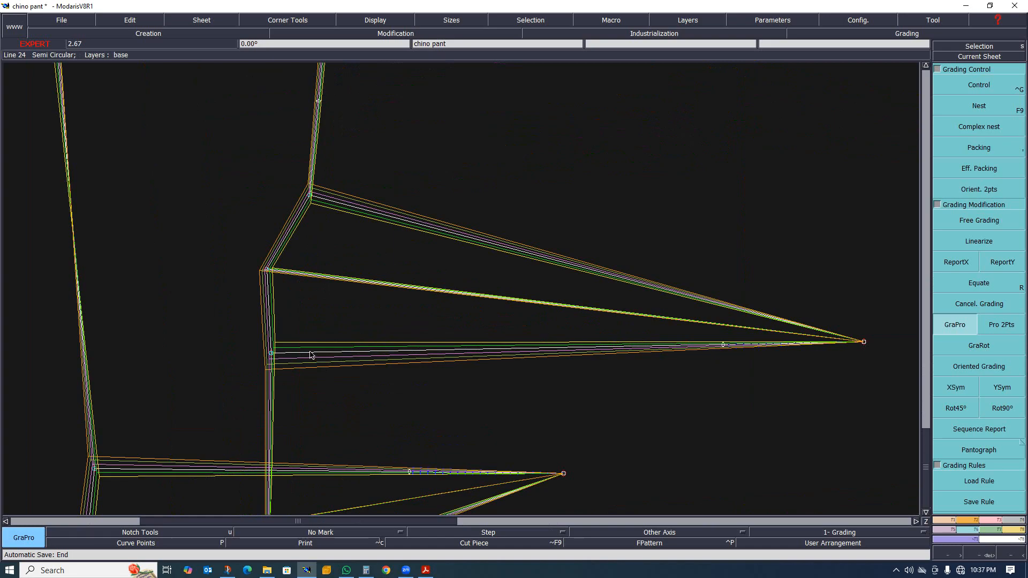
# Set the ddy grading to 0 for all sizes on the centre-side leg point of the front waist dart nearest the side seam.
pyautogui.scroll(-4, 289, 345)
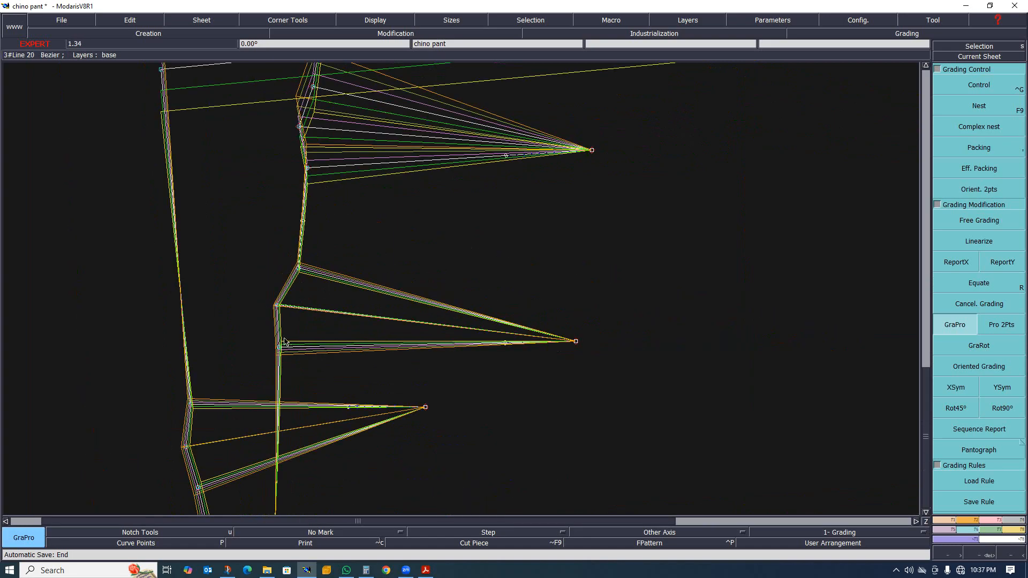
pyautogui.scroll(3, 296, 316)
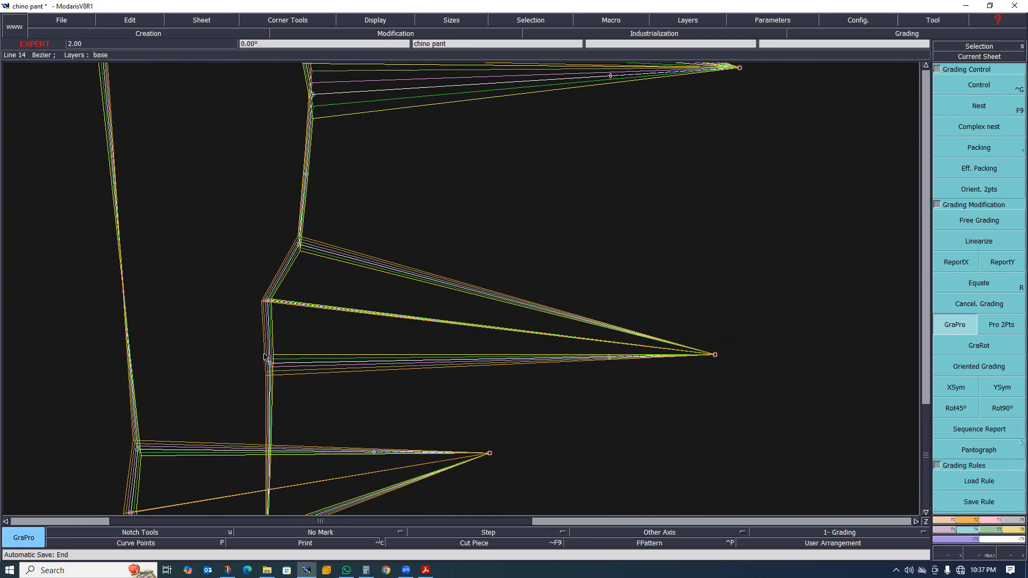
pyautogui.scroll(-3, 286, 330)
pyautogui.scroll(2, 286, 330)
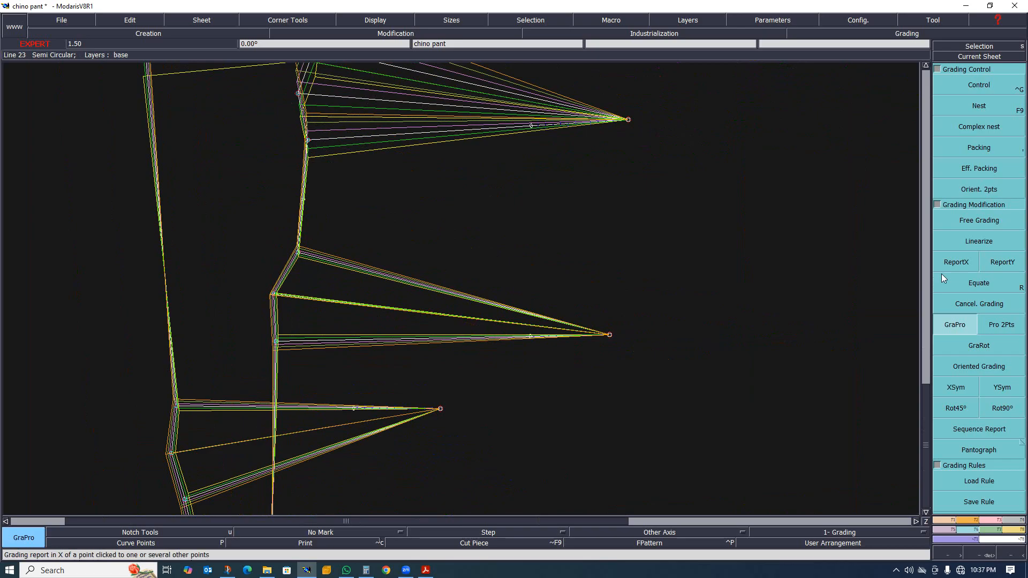
pyautogui.click(999, 265)
pyautogui.click(1002, 86)
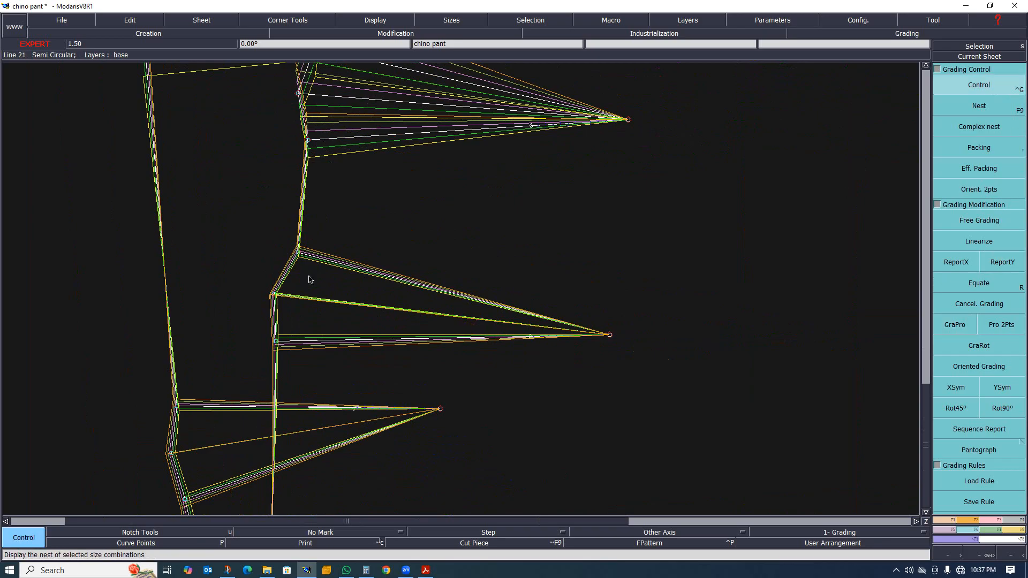
pyautogui.click(297, 250)
pyautogui.scroll(-2, 345, 297)
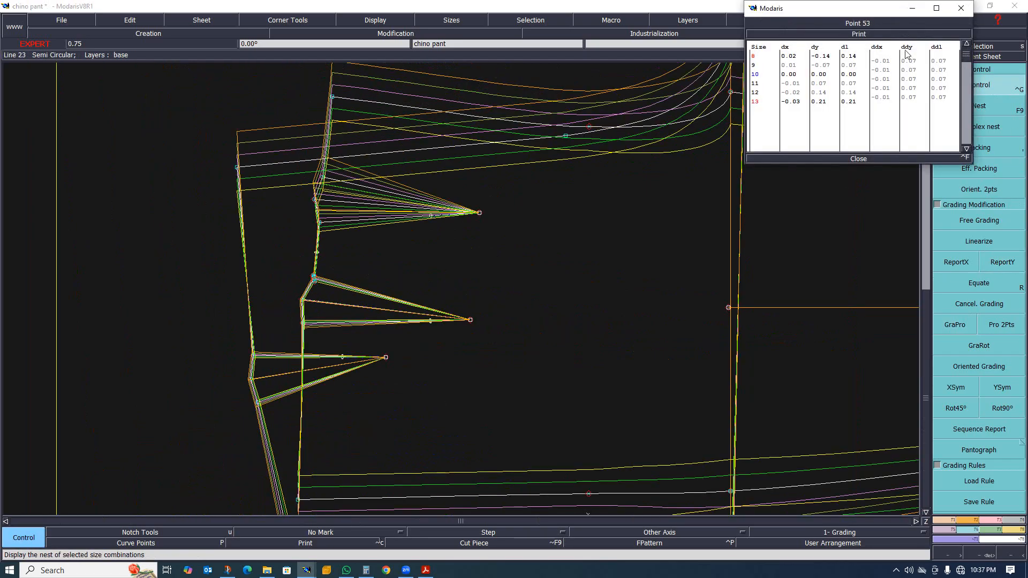
pyautogui.click(907, 82)
pyautogui.moveTo(912, 64); pyautogui.dragTo(914, 101)
pyautogui.write('0')
pyautogui.press('Return')
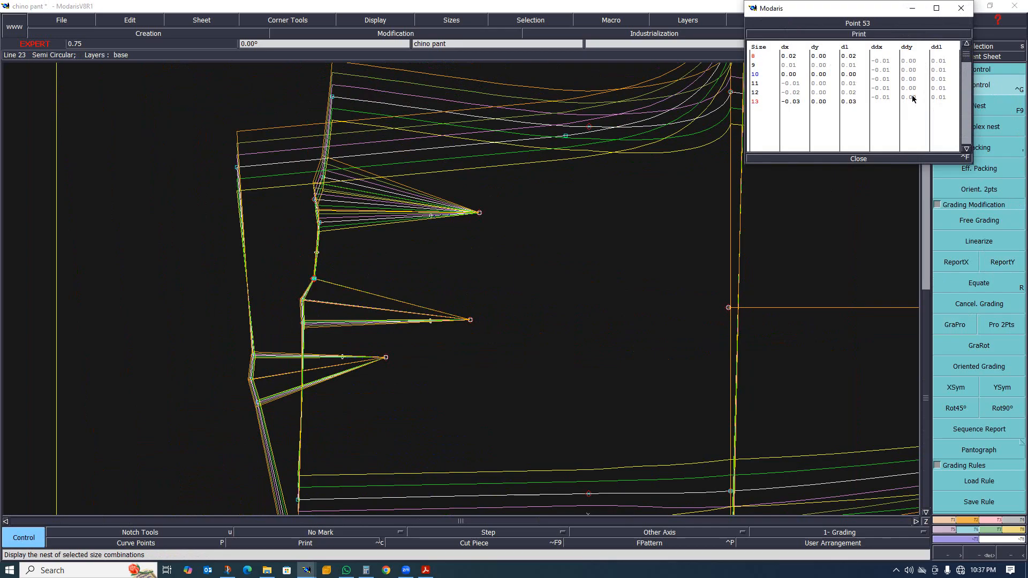
# Set the ddy grading to 0 for all sizes on the side-seam leg point of the same front dart.
pyautogui.scroll(4, 321, 315)
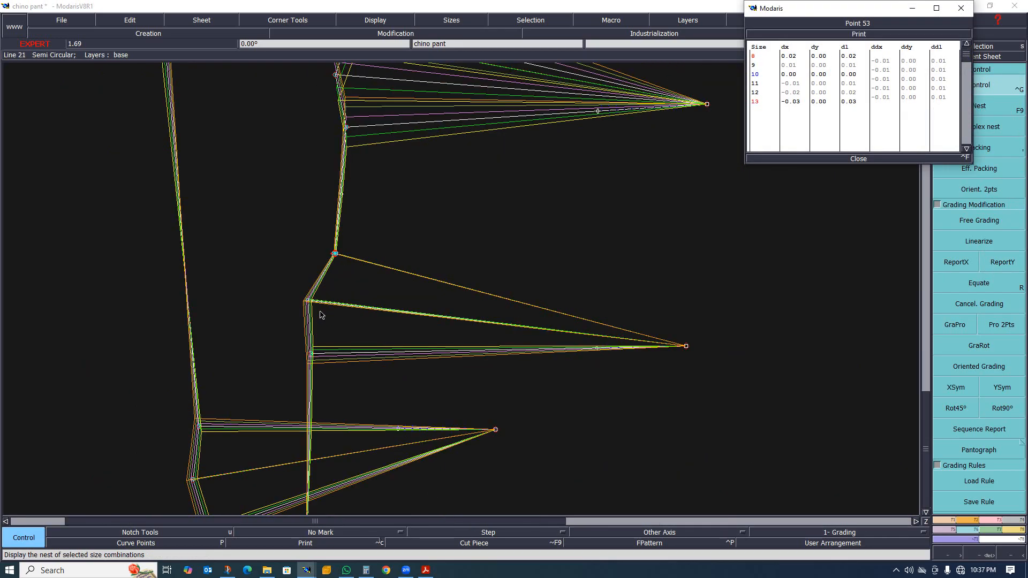
pyautogui.click(311, 355)
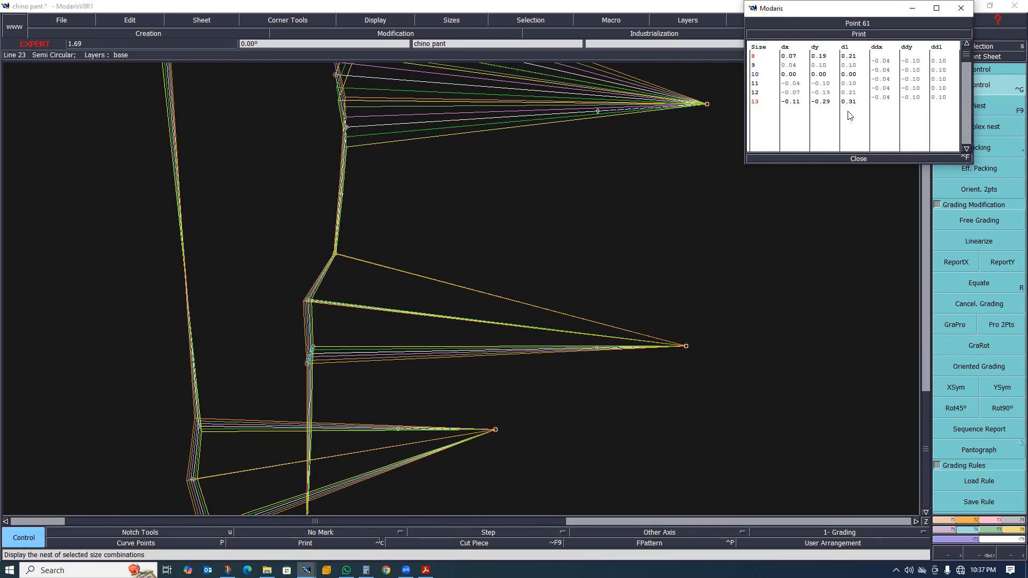
pyautogui.moveTo(913, 64); pyautogui.dragTo(917, 100)
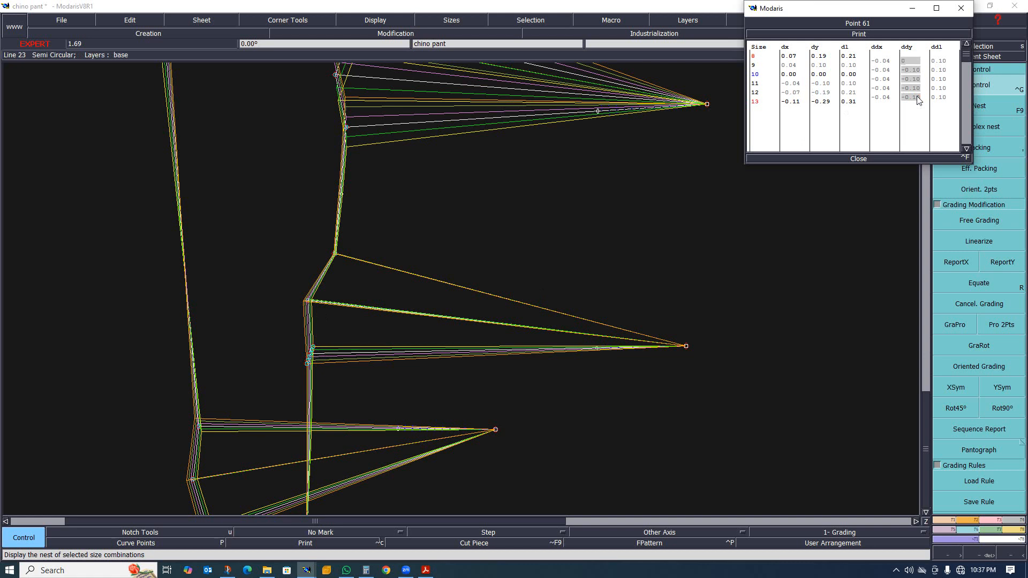
pyautogui.write('0')
pyautogui.press('Return')
# Examine the side-seam leg of that front dart with the size nest hidden and shown, checking how its overlapping points are graded.
pyautogui.scroll(5, 325, 366)
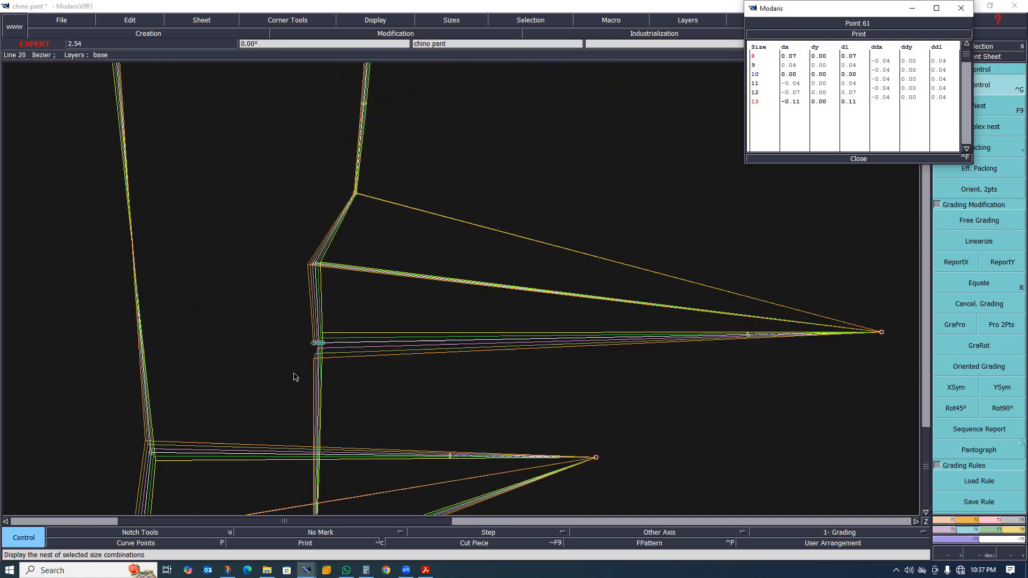
pyautogui.scroll(-2, 300, 327)
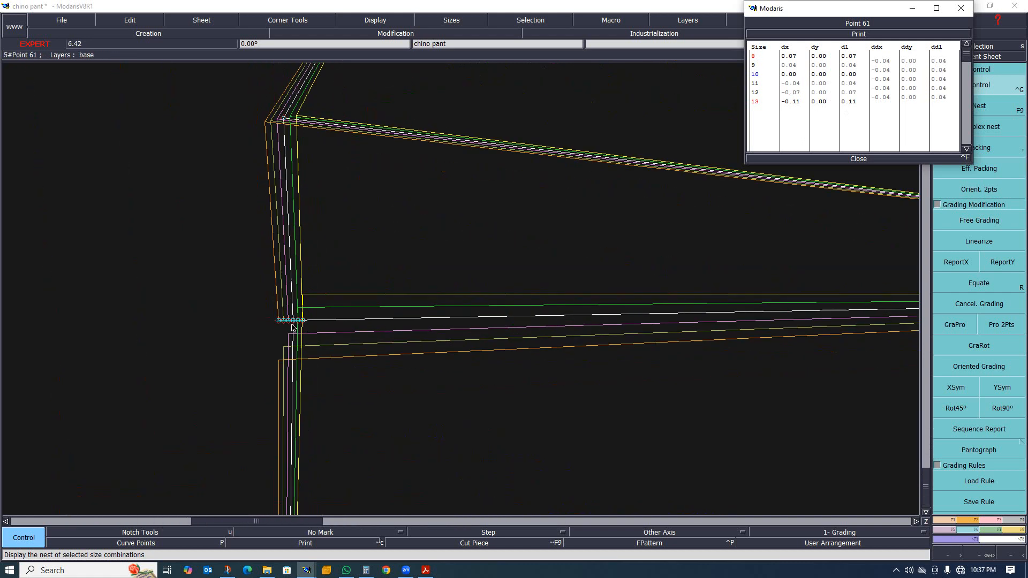
pyautogui.scroll(3, 304, 337)
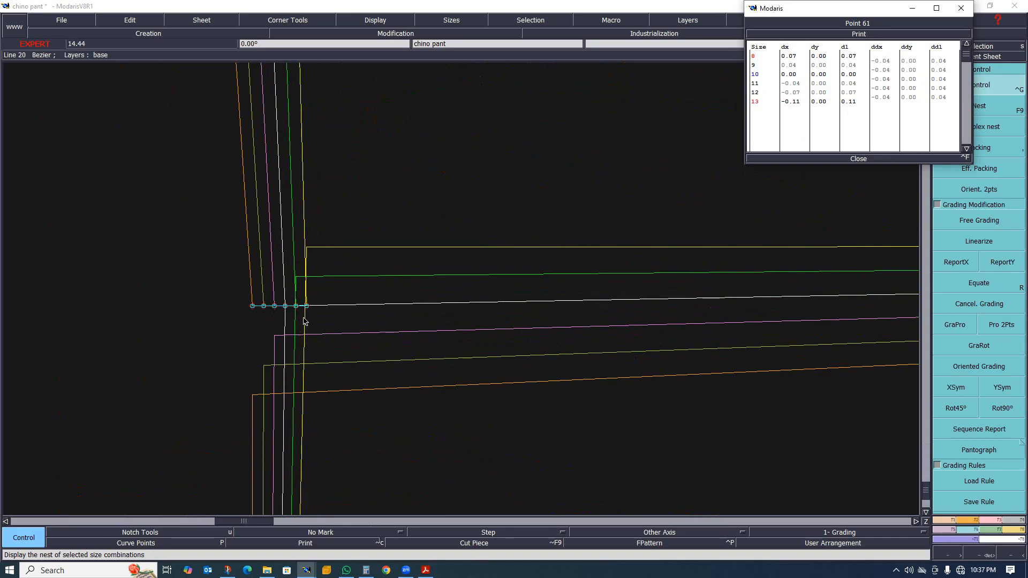
pyautogui.press('F9')
pyautogui.scroll(2, 321, 320)
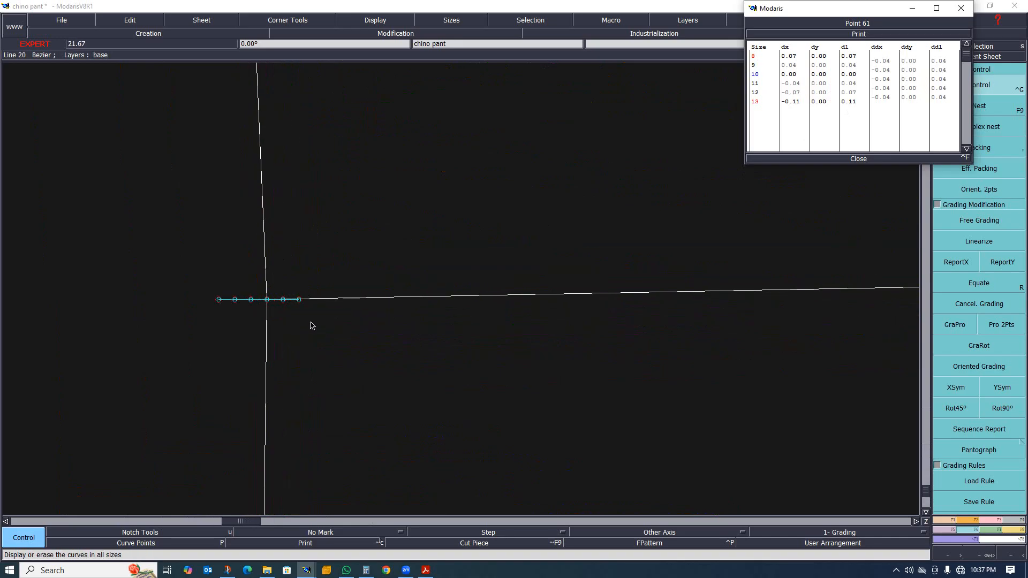
pyautogui.press('F9')
pyautogui.press('F9')
pyautogui.press('F9')
pyautogui.scroll(-3, 273, 329)
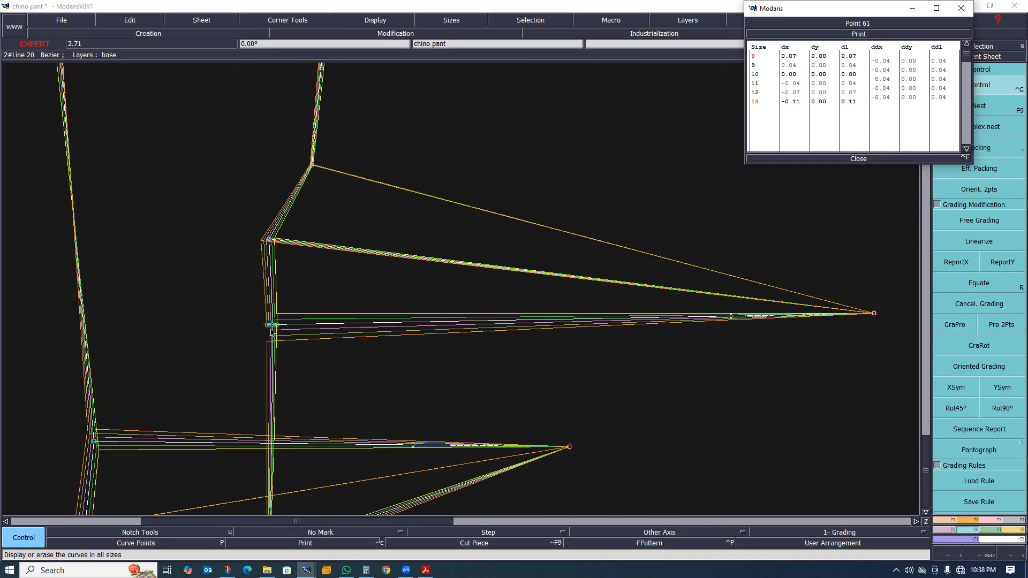
pyautogui.scroll(2, 281, 276)
pyautogui.scroll(-1, 251, 263)
pyautogui.scroll(1, 252, 313)
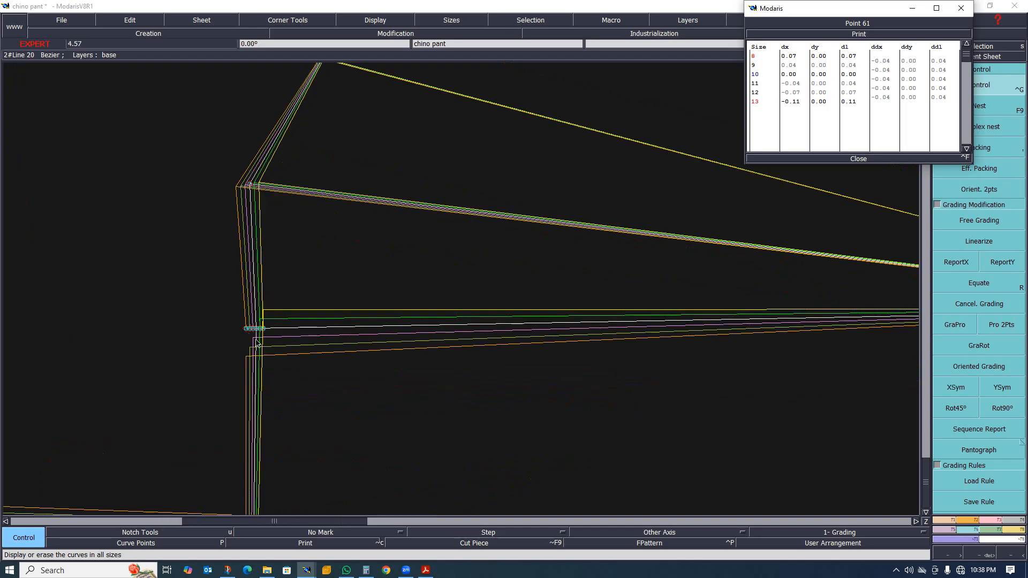
pyautogui.scroll(-1, 265, 338)
pyautogui.scroll(-1, 310, 313)
pyautogui.scroll(1, 287, 264)
pyautogui.scroll(-2, 288, 257)
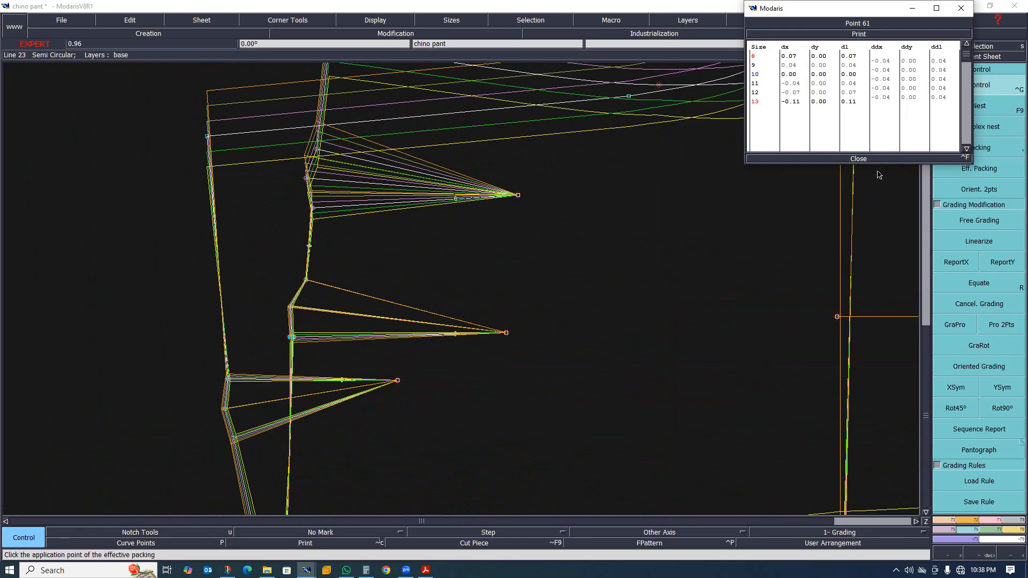
# Set the ddy grading to 0 for all sizes on the side-seam leg point of the front dart nearest the centre.
pyautogui.click(862, 159)
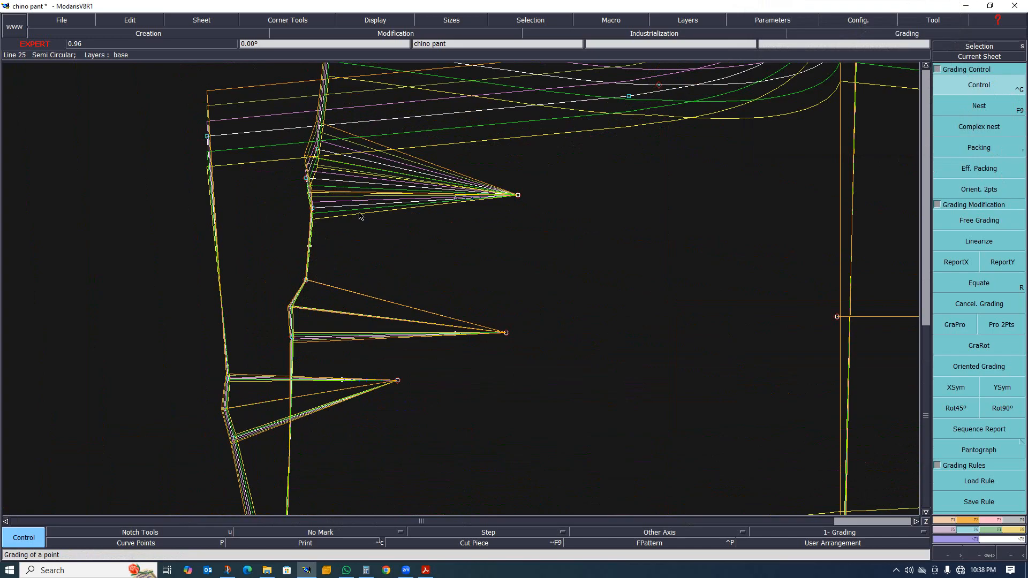
pyautogui.click(313, 209)
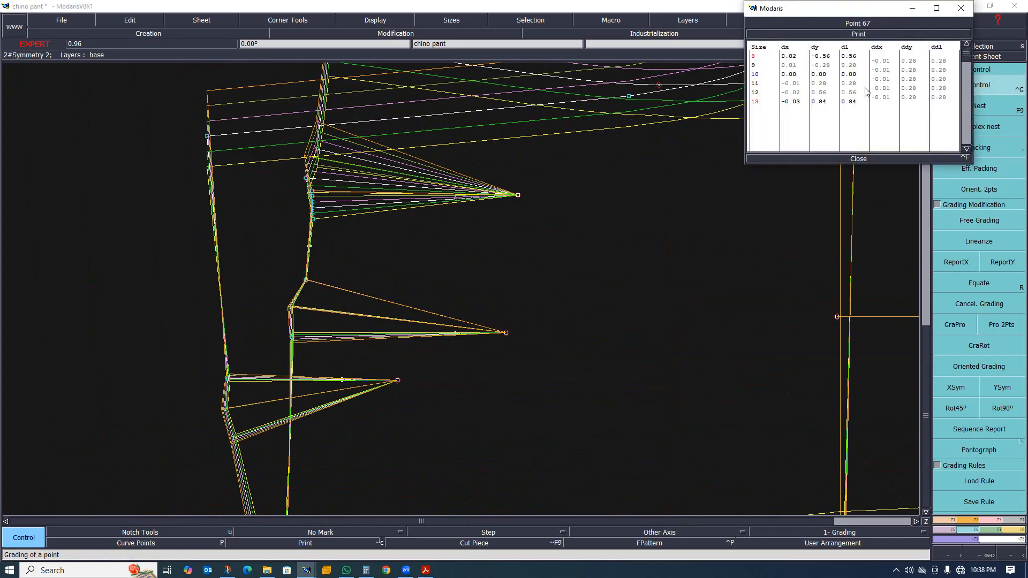
pyautogui.moveTo(920, 64); pyautogui.dragTo(917, 97)
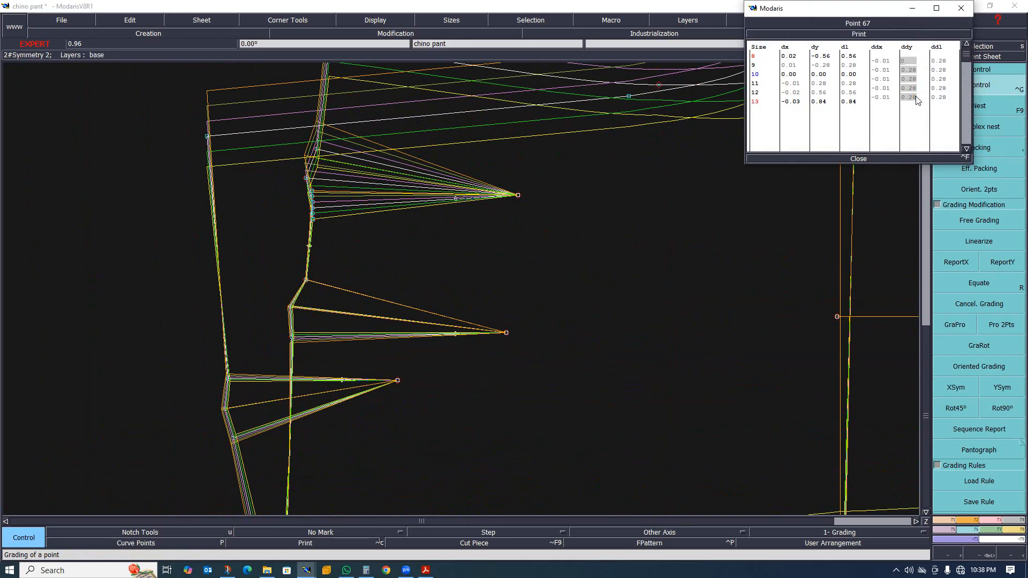
pyautogui.press('Return')
pyautogui.click(862, 162)
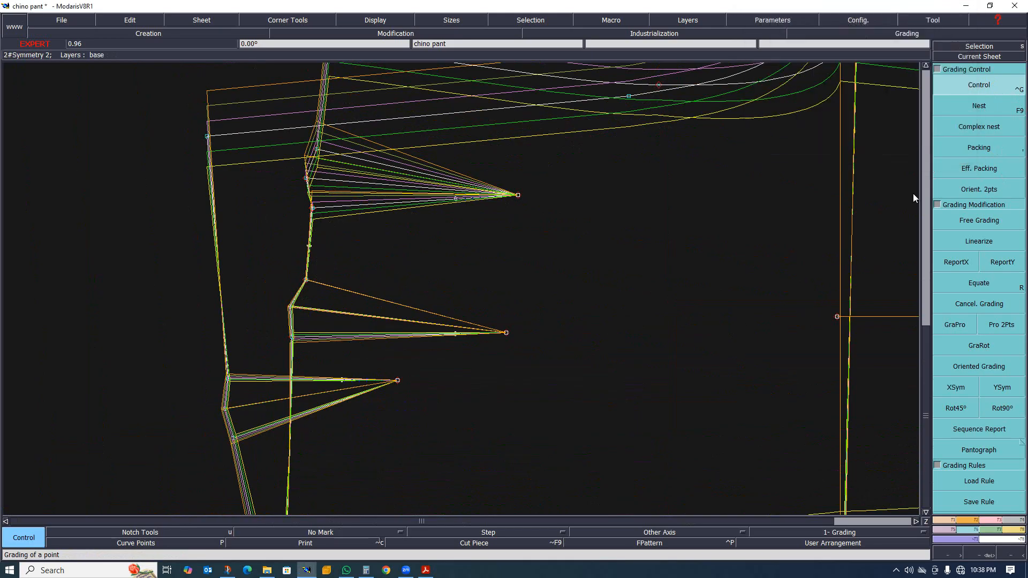
# Report the zero Y grading to the fold point and all leg points of the front dart nearest the centre.
pyautogui.click(999, 262)
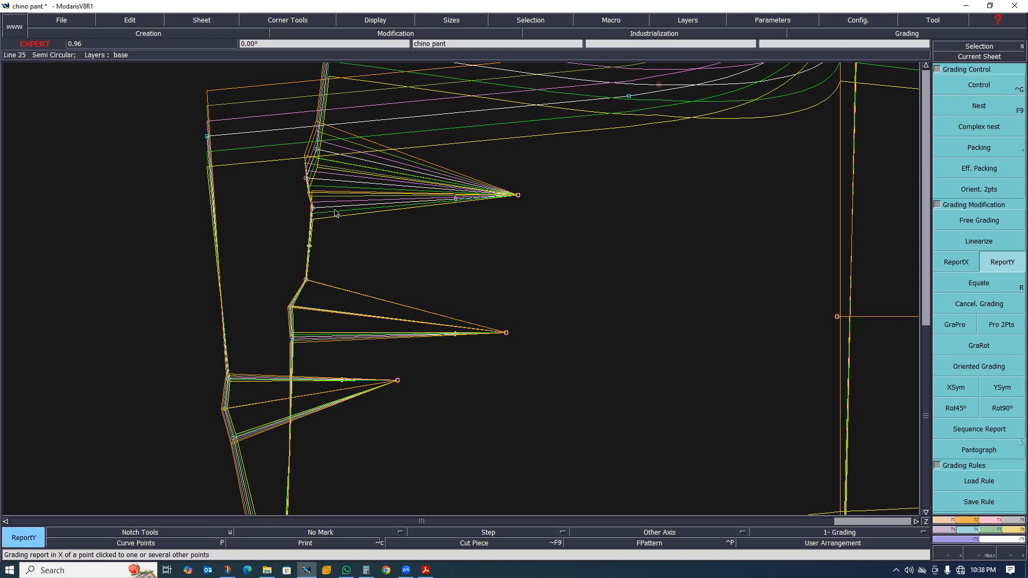
pyautogui.click(308, 180)
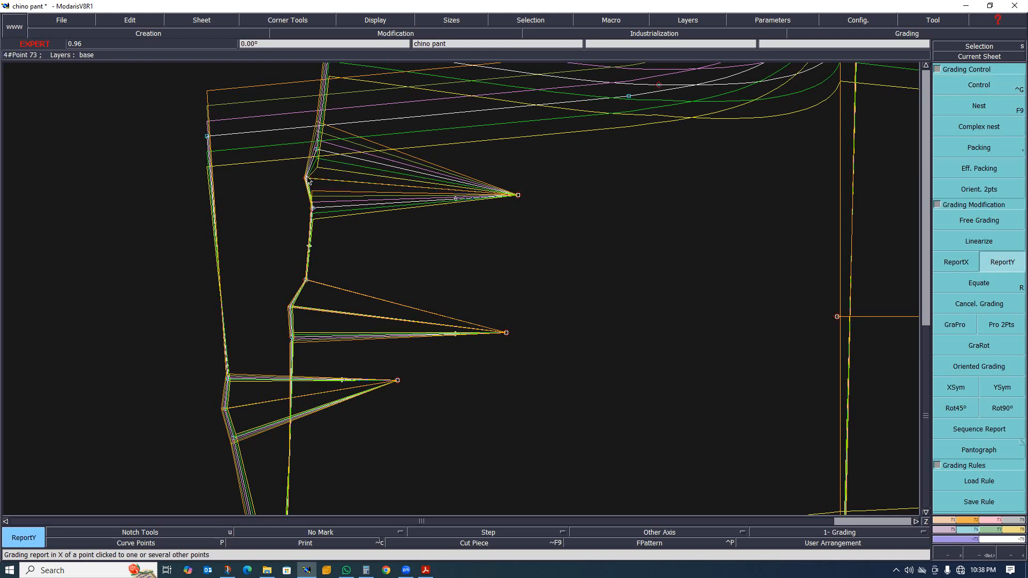
pyautogui.click(316, 151)
pyautogui.scroll(-1, 308, 188)
pyautogui.scroll(3, 313, 188)
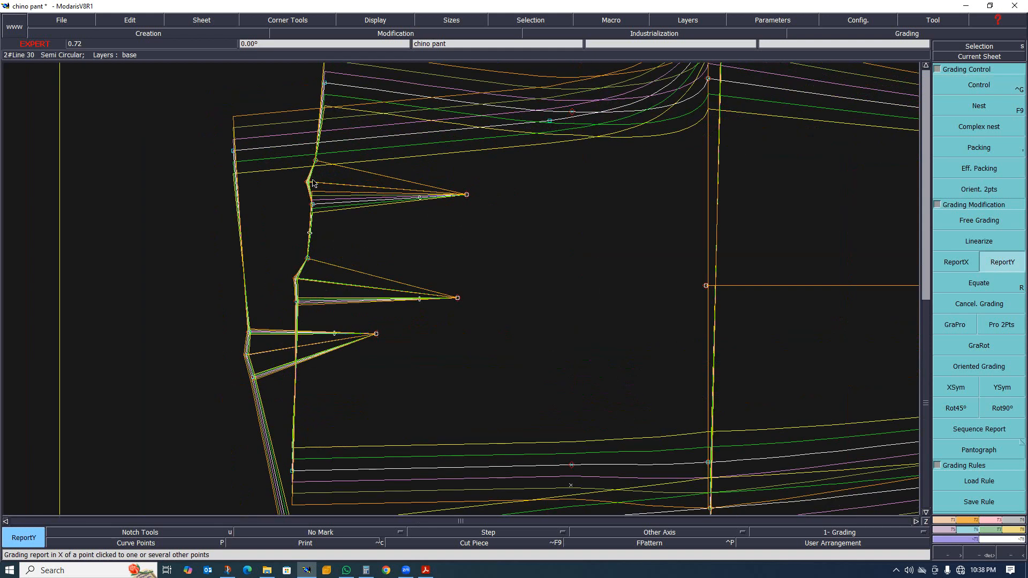
pyautogui.scroll(-2, 321, 158)
pyautogui.scroll(3, 300, 215)
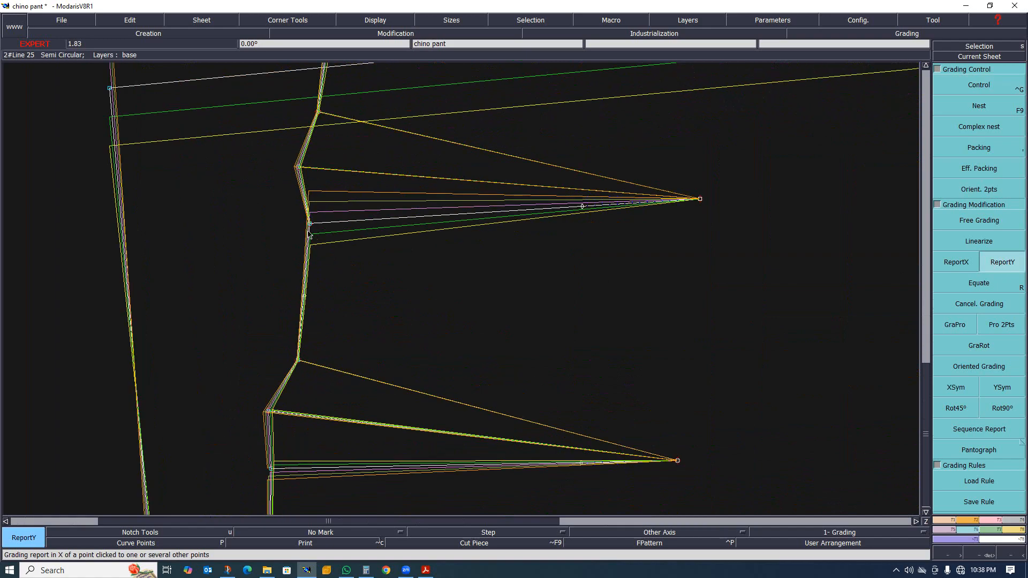
pyautogui.moveTo(278, 204); pyautogui.dragTo(338, 241)
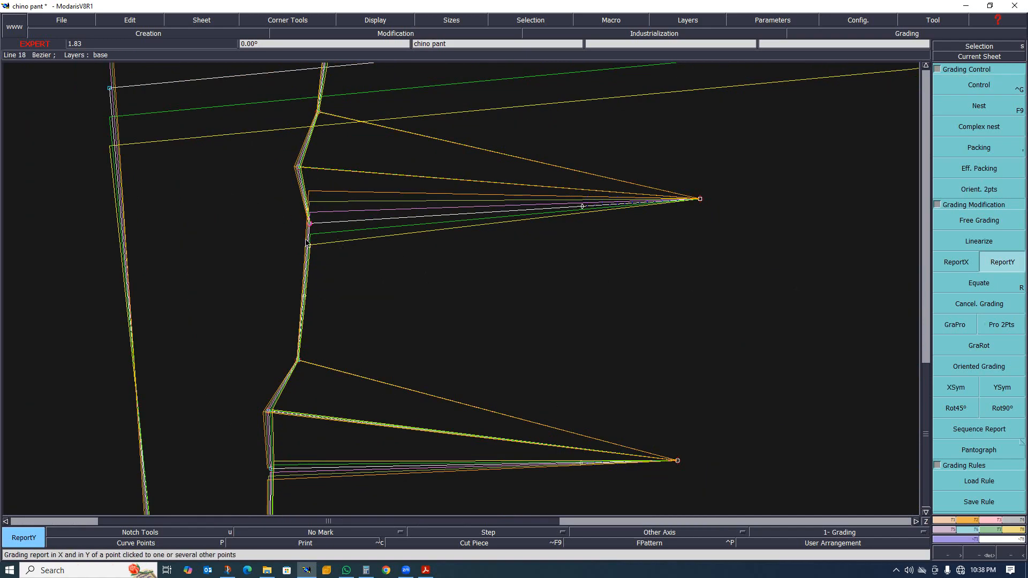
pyautogui.click(310, 224)
pyautogui.scroll(-2, 308, 222)
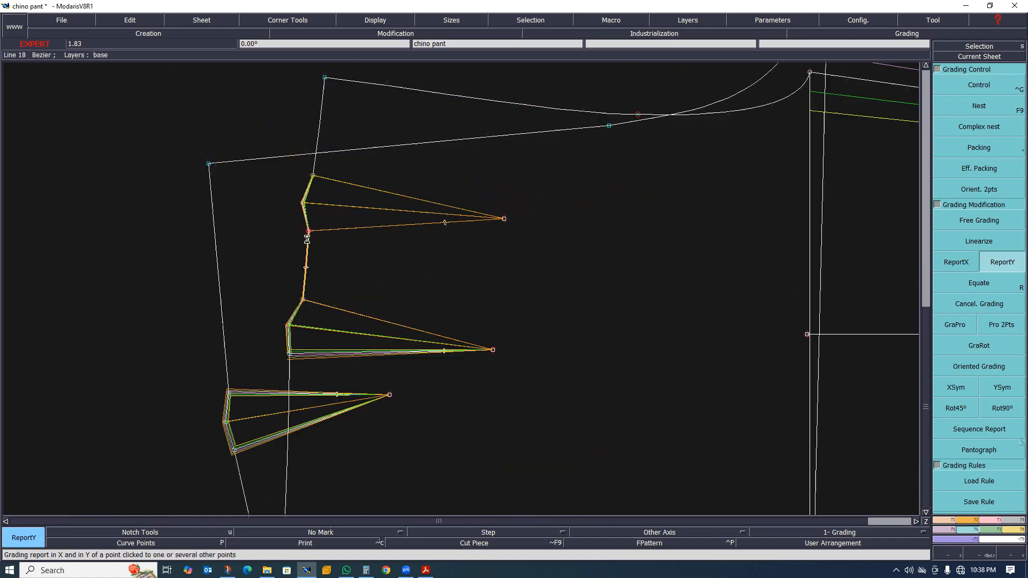
pyautogui.scroll(1, 302, 219)
pyautogui.scroll(1, 313, 259)
pyautogui.scroll(-3, 312, 251)
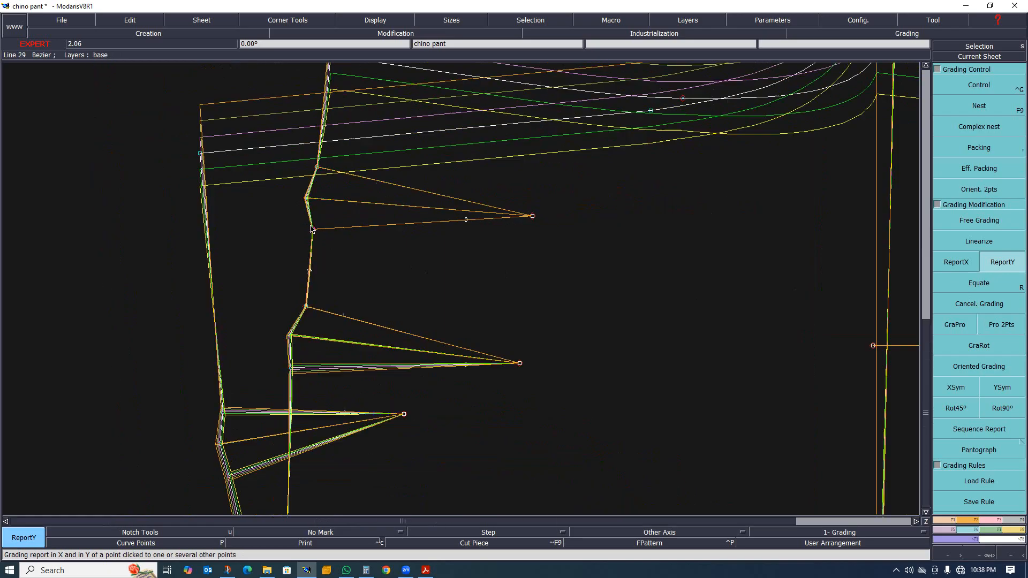
# Report the fold point's Y grading to both leg points of the front dart nearest the side seam.
pyautogui.scroll(2, 314, 268)
pyautogui.scroll(-2, 302, 321)
pyautogui.moveTo(256, 292); pyautogui.dragTo(331, 369)
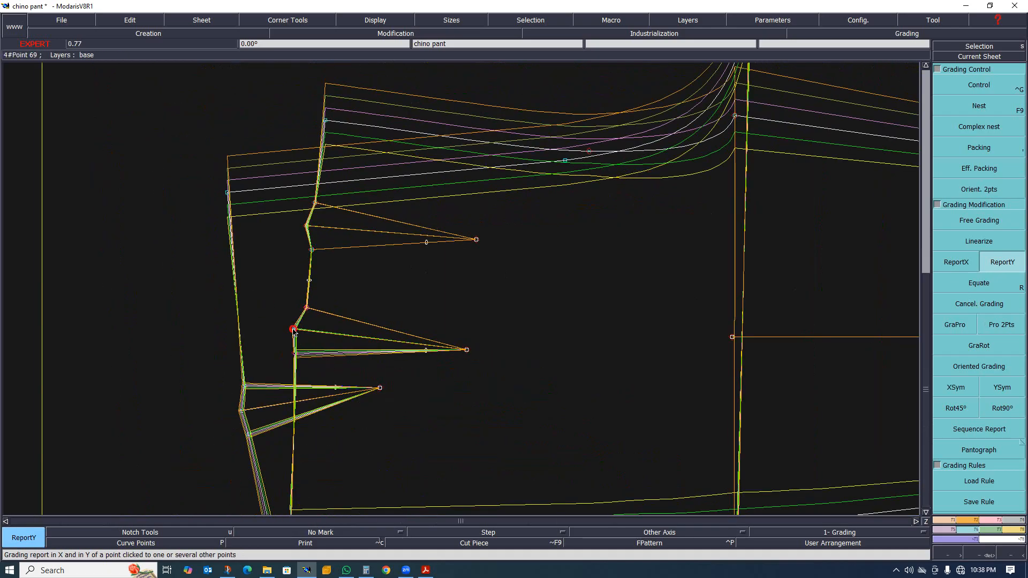
pyautogui.click(293, 330)
pyautogui.scroll(3, 305, 321)
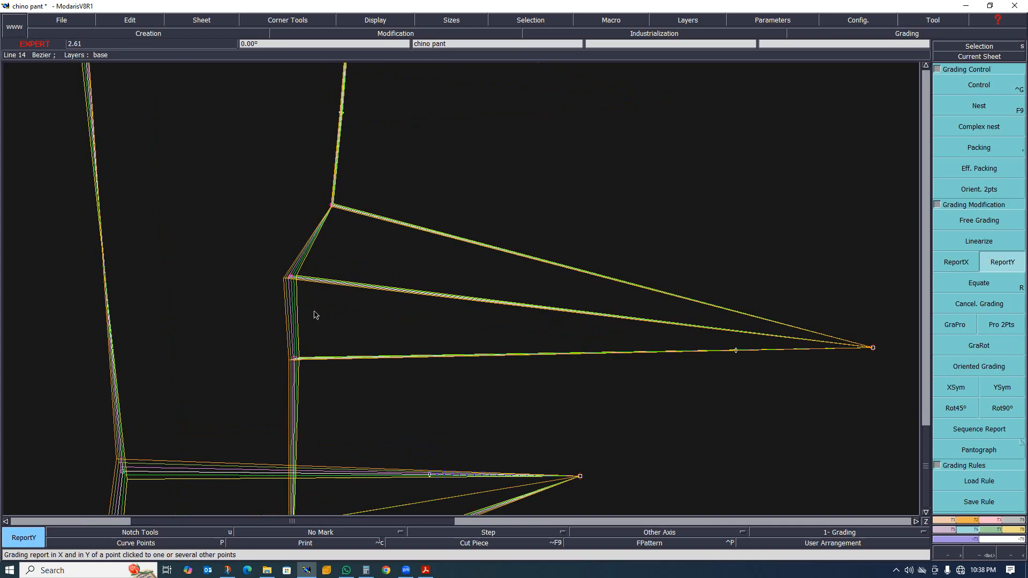
# Report the fold point's Y grading to both leg points of the back waist dart.
pyautogui.scroll(-3, 309, 297)
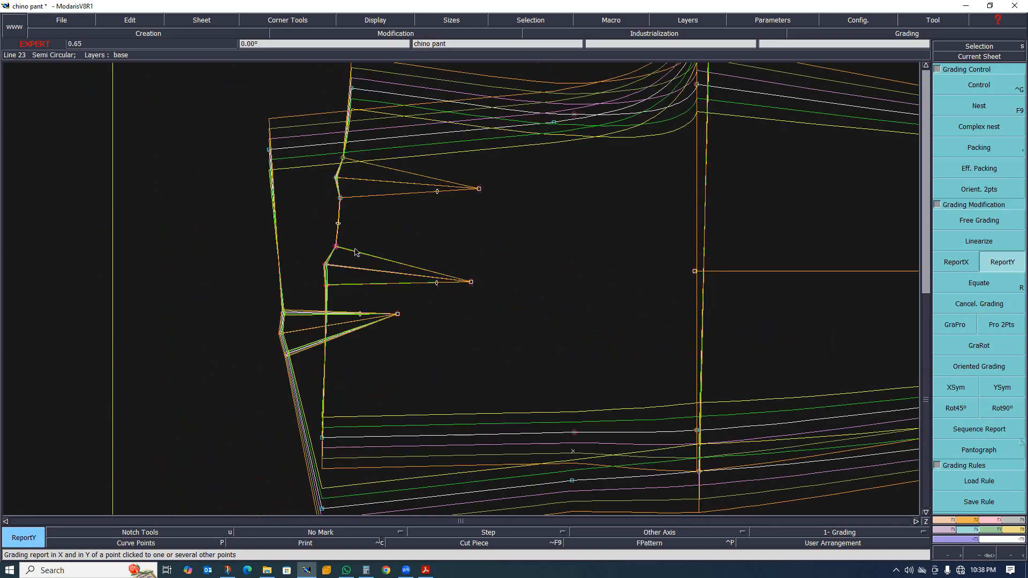
pyautogui.scroll(1, 310, 305)
pyautogui.moveTo(252, 282); pyautogui.dragTo(321, 399)
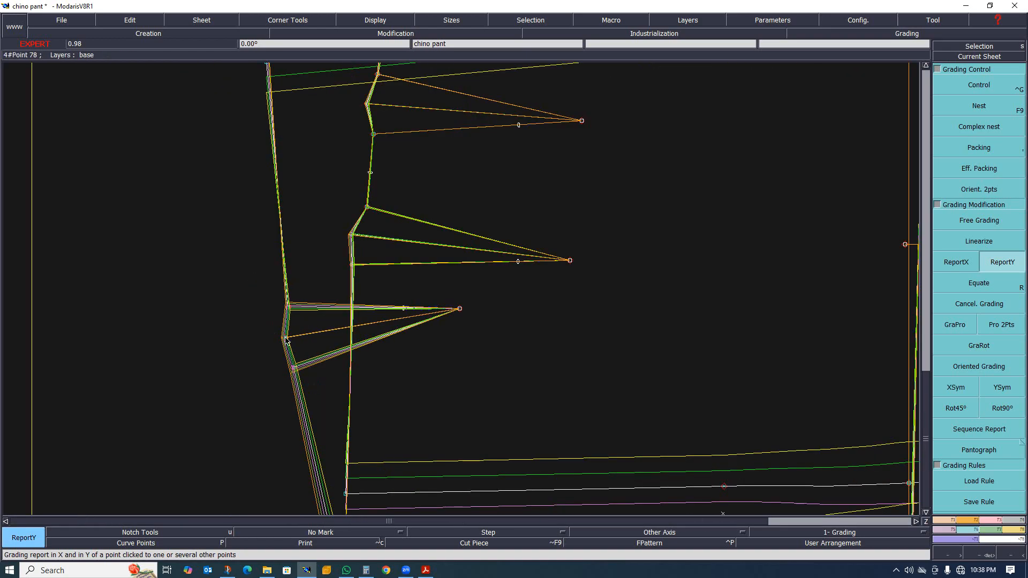
pyautogui.click(287, 341)
pyautogui.scroll(-2, 284, 338)
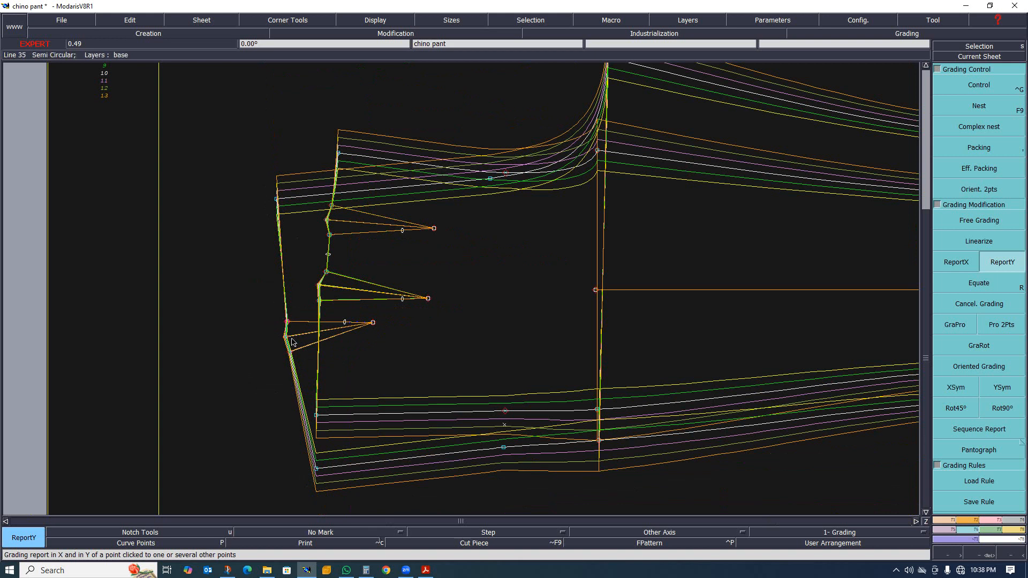
pyautogui.scroll(-3, 292, 321)
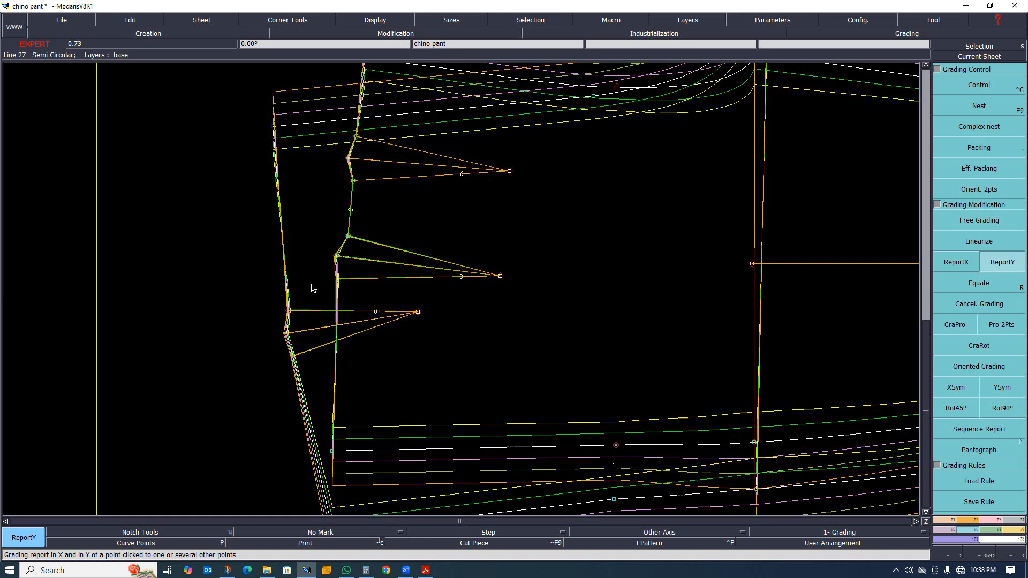
pyautogui.scroll(2, 328, 309)
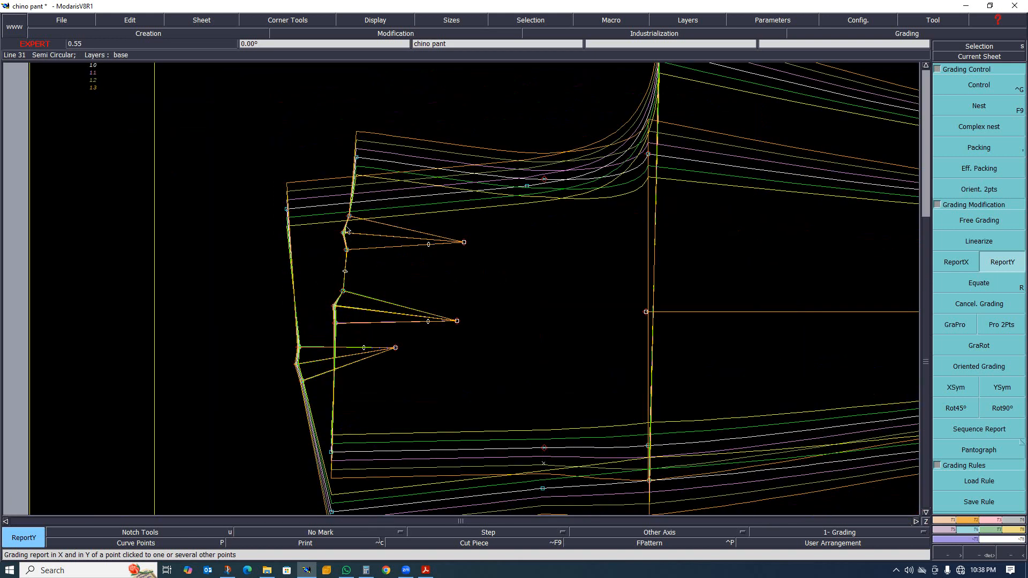
pyautogui.scroll(-1, 418, 264)
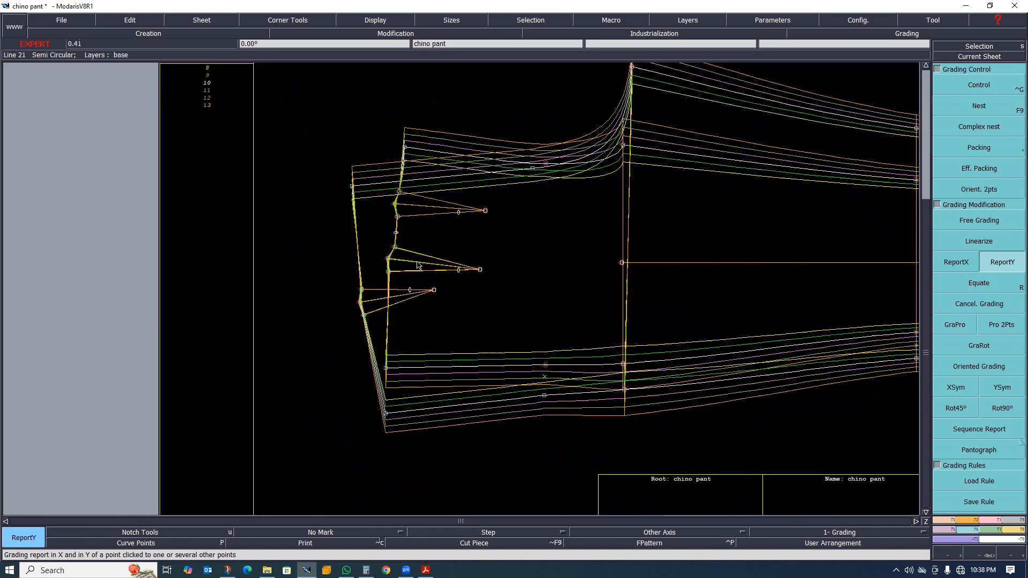
# Set the ddx grading to -1 for all sizes on the centre-front waist point.
pyautogui.click(983, 82)
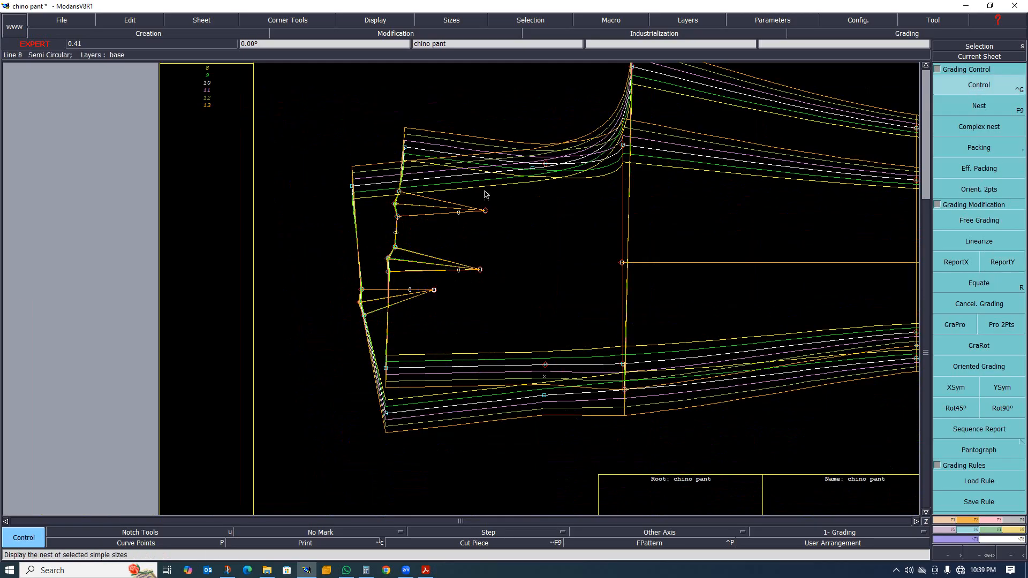
pyautogui.click(405, 149)
pyautogui.moveTo(882, 63); pyautogui.dragTo(881, 98)
pyautogui.write('-')
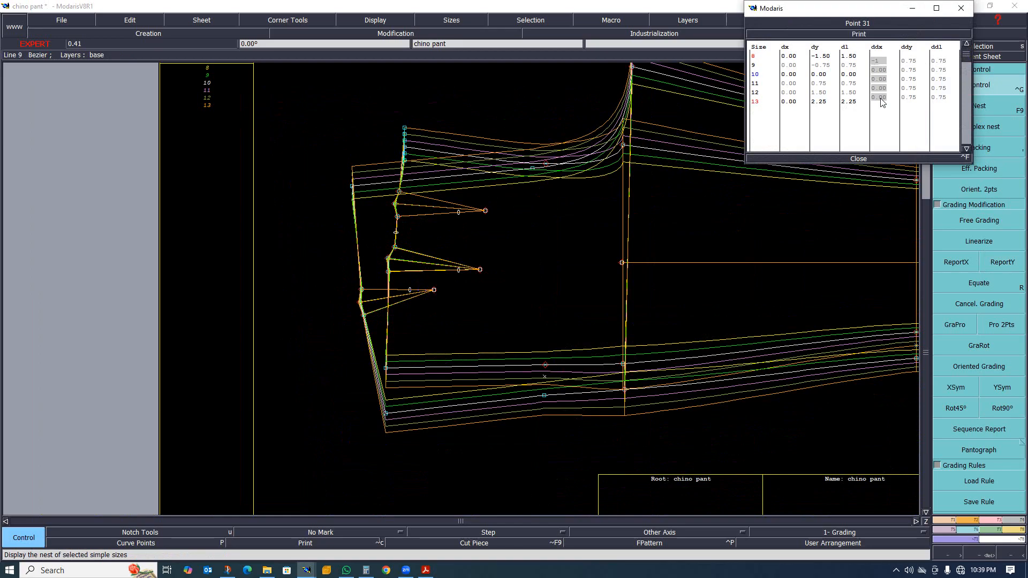
pyautogui.write('1')
pyautogui.press('Return')
pyautogui.click(857, 159)
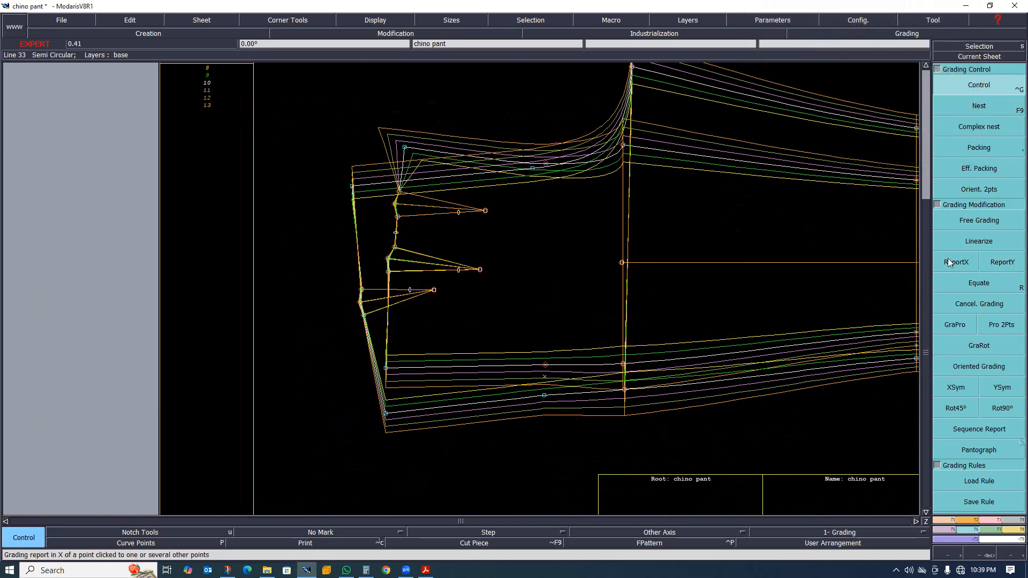
# Report the centre-front waist point's X grading to the waistline points of the front dart nearest the centre.
pyautogui.click(956, 262)
pyautogui.click(405, 146)
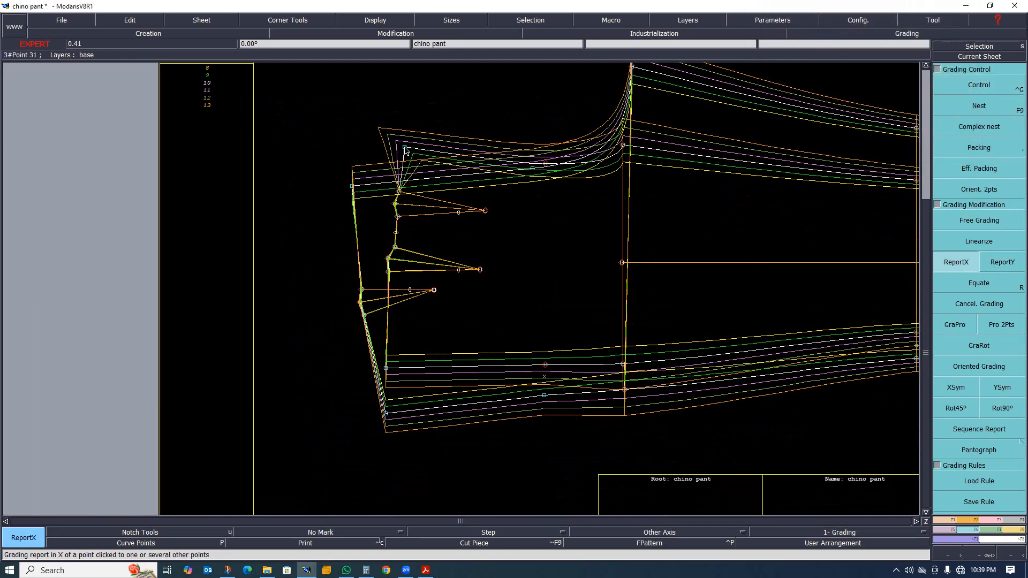
pyautogui.click(399, 192)
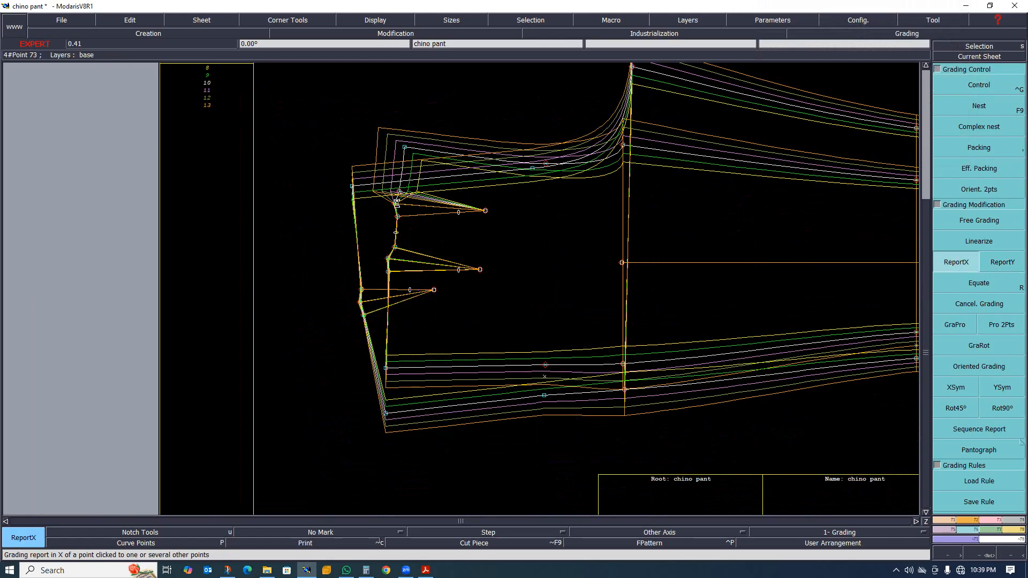
pyautogui.click(402, 207)
pyautogui.click(400, 216)
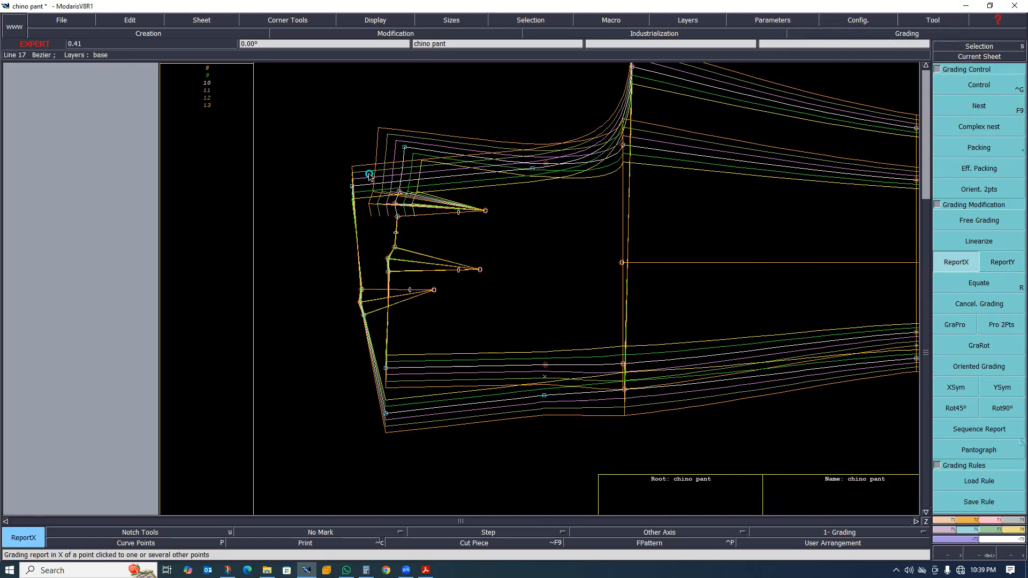
# Report the same X grading to all remaining front waistline points, including the second front dart's points and the side-seam waist point.
pyautogui.moveTo(369, 175); pyautogui.dragTo(445, 289)
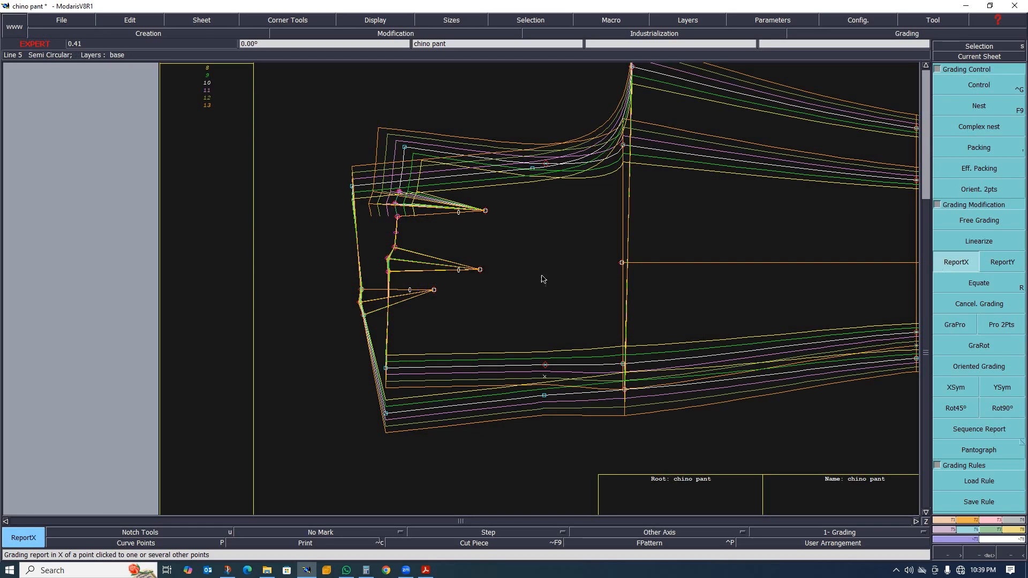
pyautogui.click(398, 218)
pyautogui.scroll(1, 402, 327)
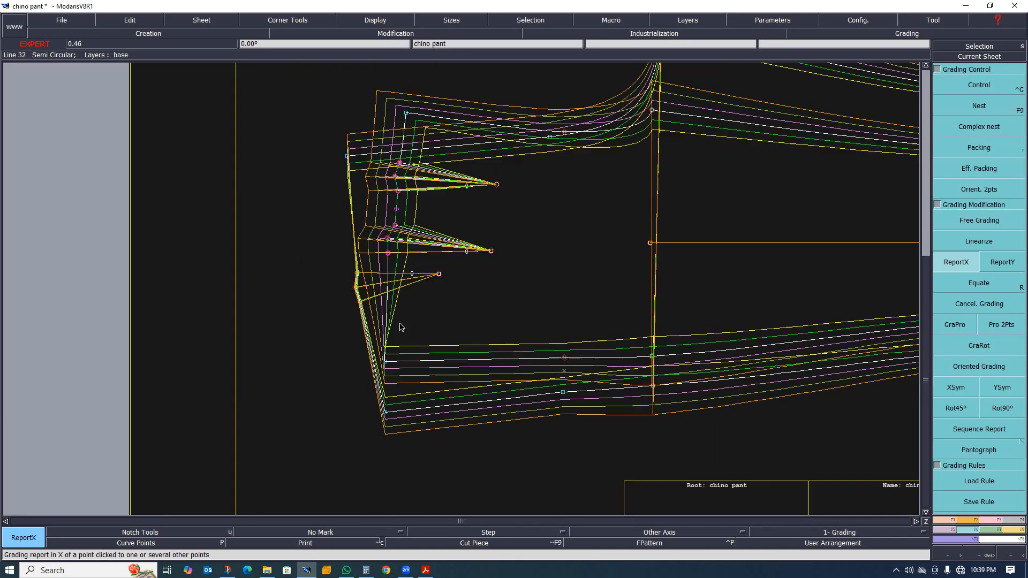
pyautogui.scroll(-1, 396, 300)
pyautogui.scroll(-1, 460, 273)
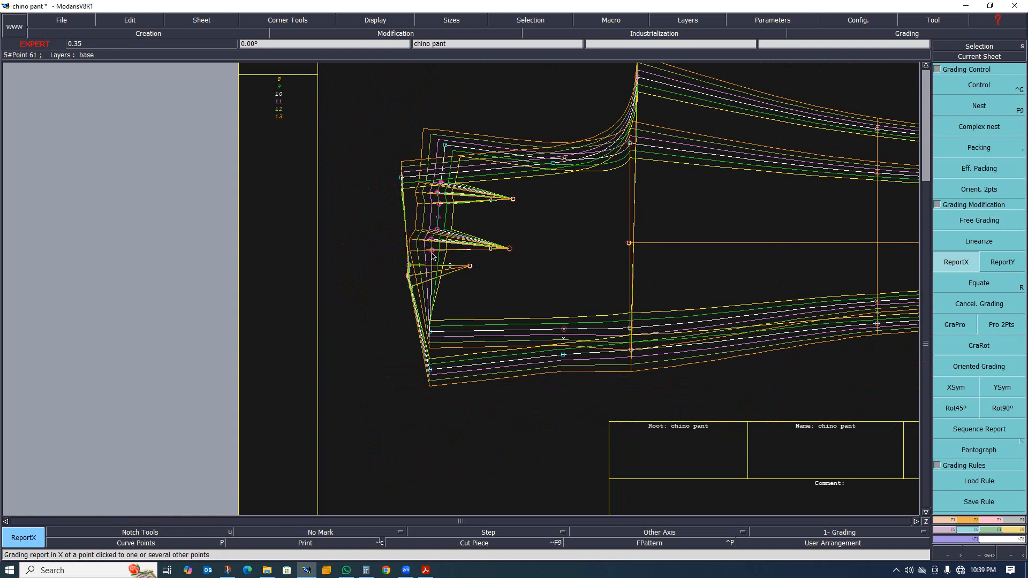
pyautogui.click(430, 332)
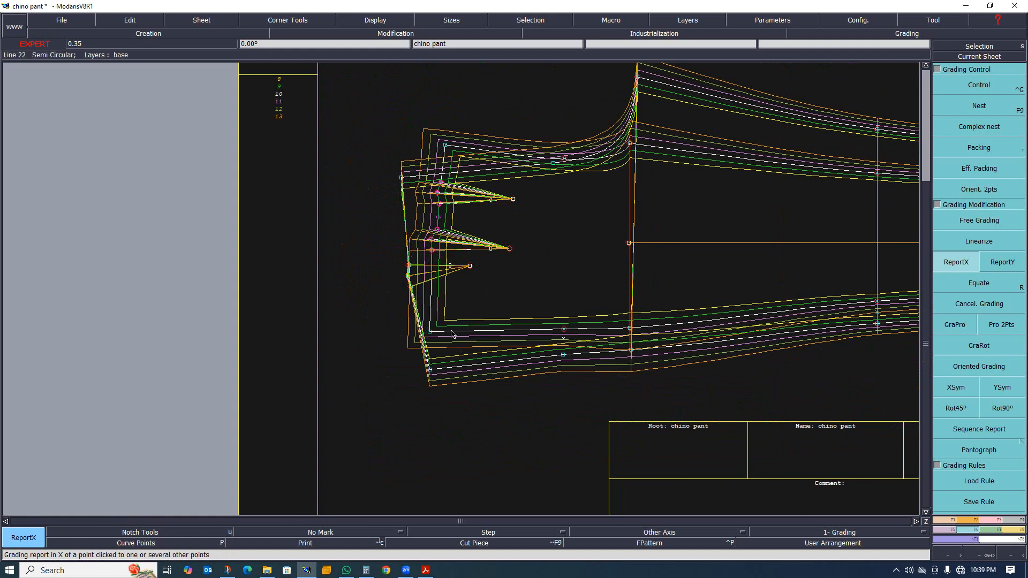
# Set the ddx grading to -0.5 for all sizes on the tip of the front dart nearest the centre.
pyautogui.scroll(3, 469, 215)
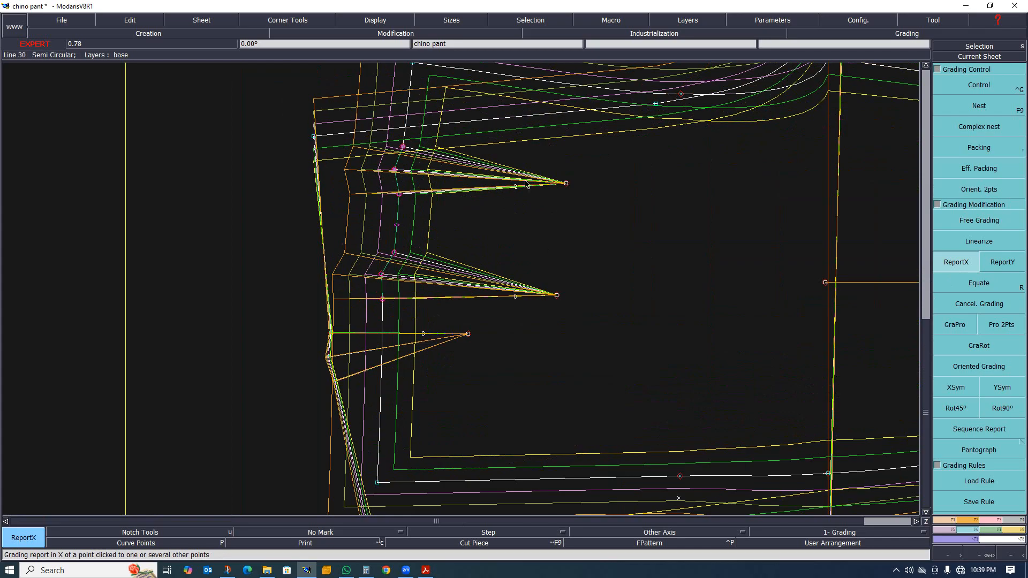
pyautogui.scroll(-1, 490, 171)
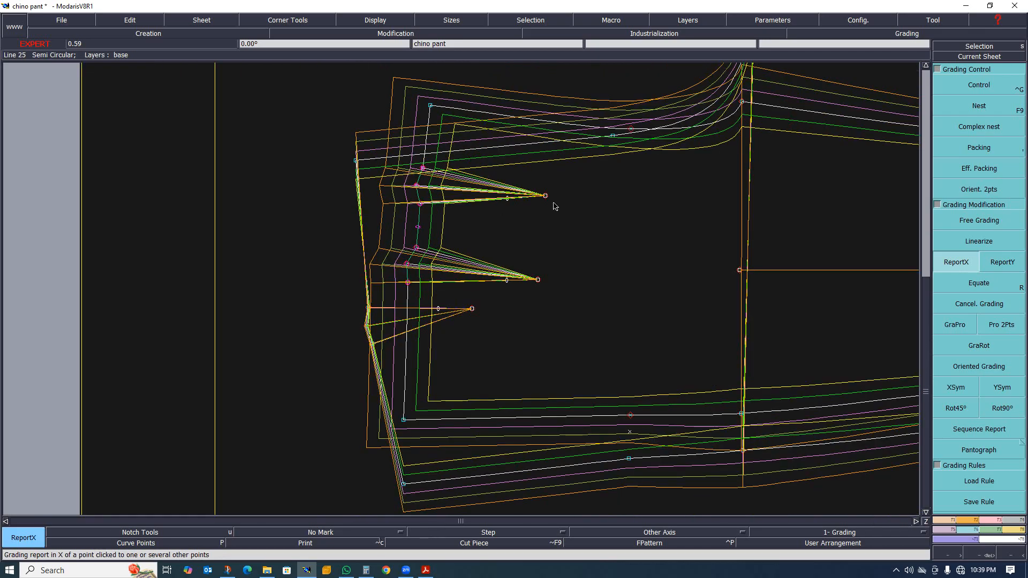
pyautogui.scroll(1, 556, 202)
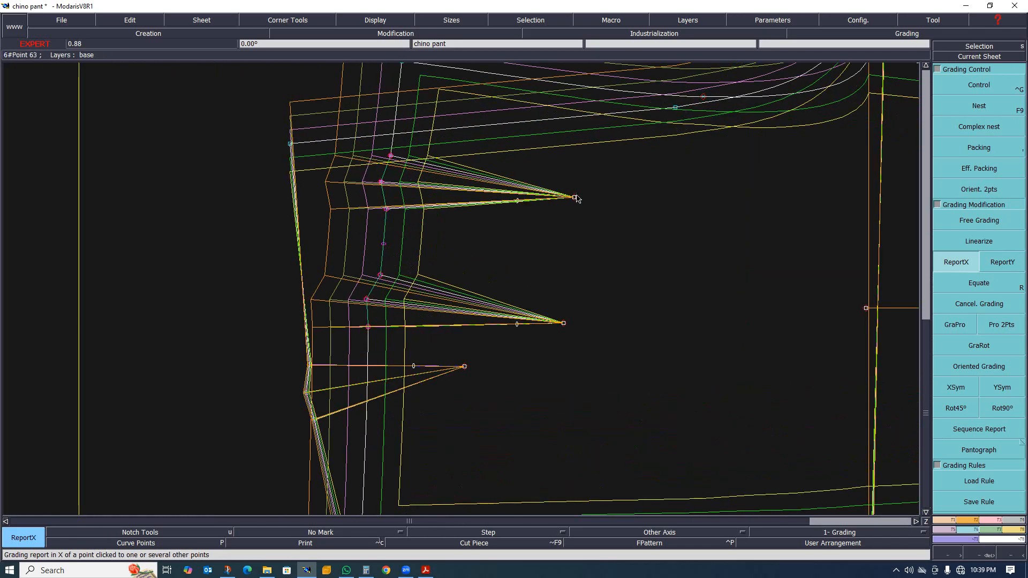
pyautogui.hotkey('ctrl', 'g')
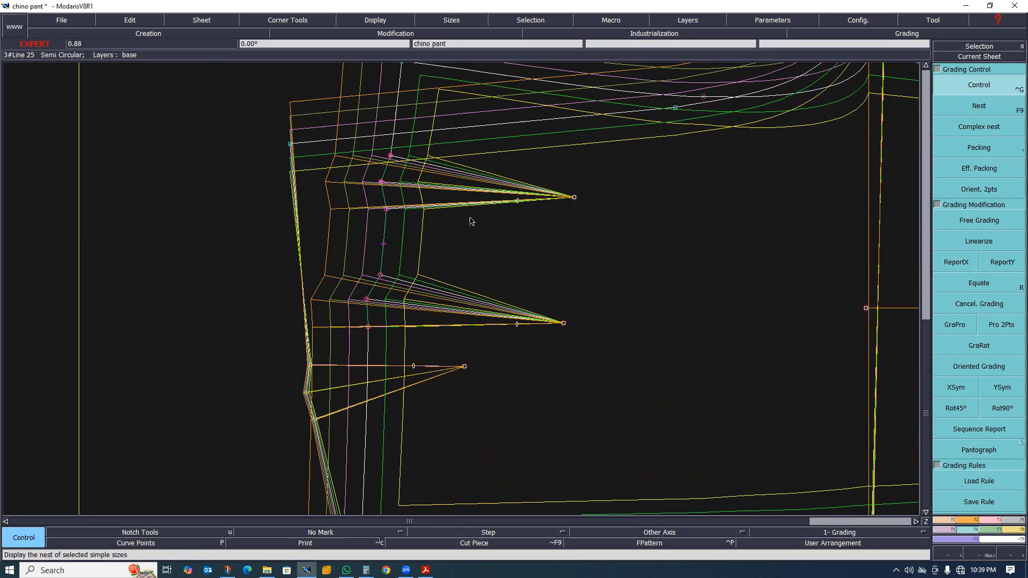
pyautogui.click(574, 197)
pyautogui.moveTo(884, 61); pyautogui.dragTo(884, 97)
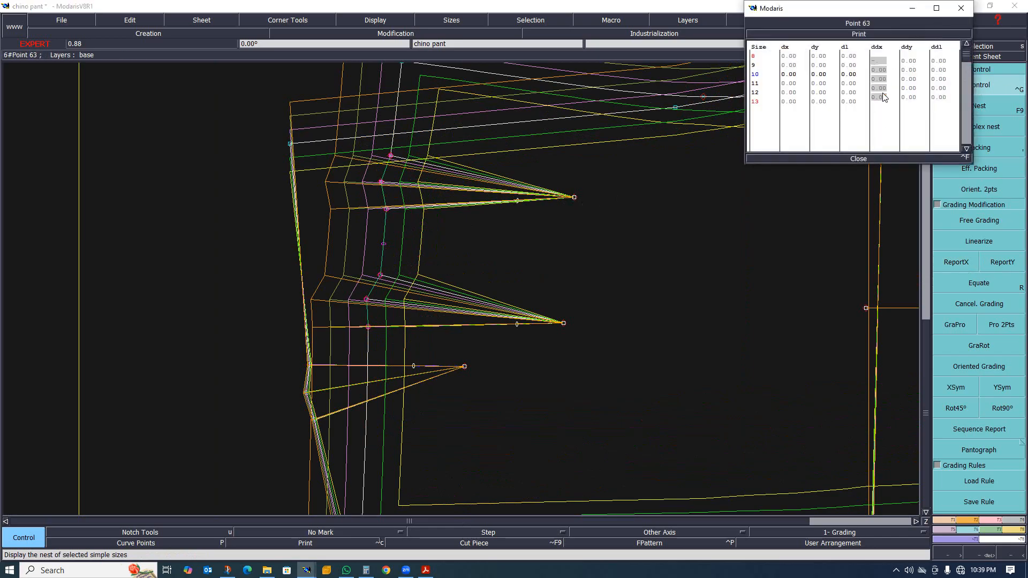
pyautogui.write('-.5')
pyautogui.press('Return')
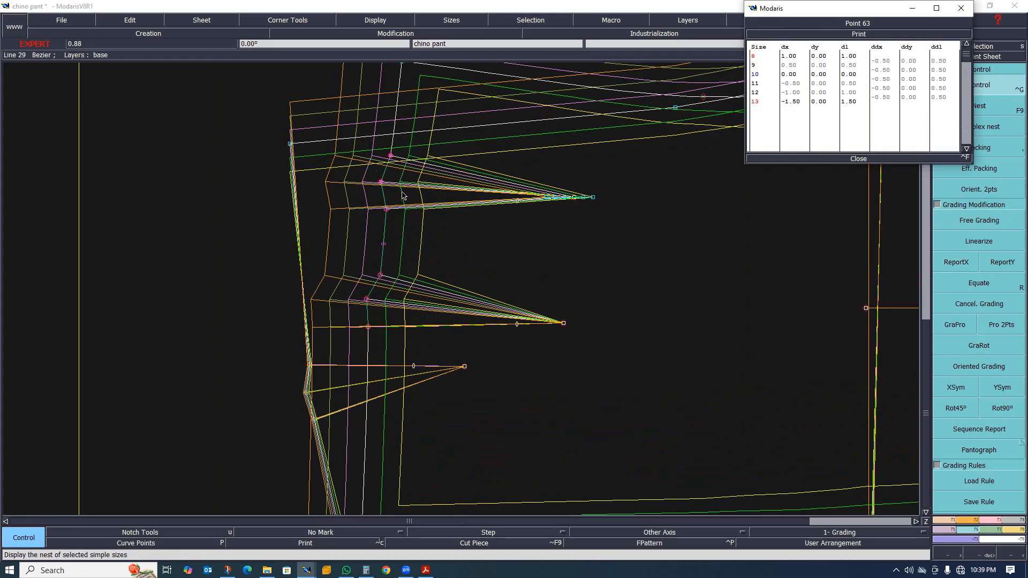
pyautogui.scroll(-2, 578, 211)
pyautogui.scroll(1, 578, 212)
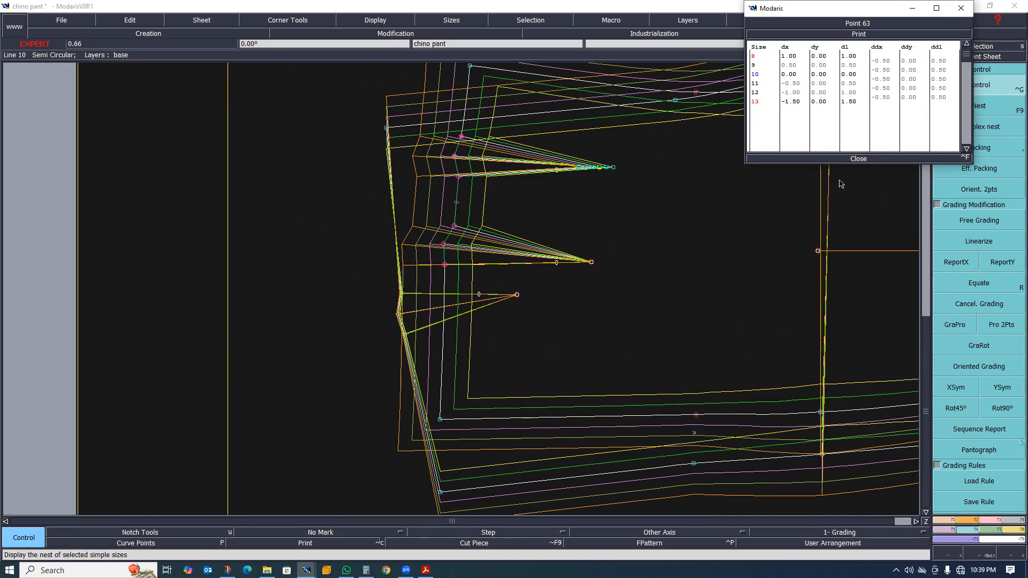
pyautogui.click(856, 159)
# Report the X grading of the centre-side front dart's tip to the tip of the front dart nearest the side seam.
pyautogui.click(943, 263)
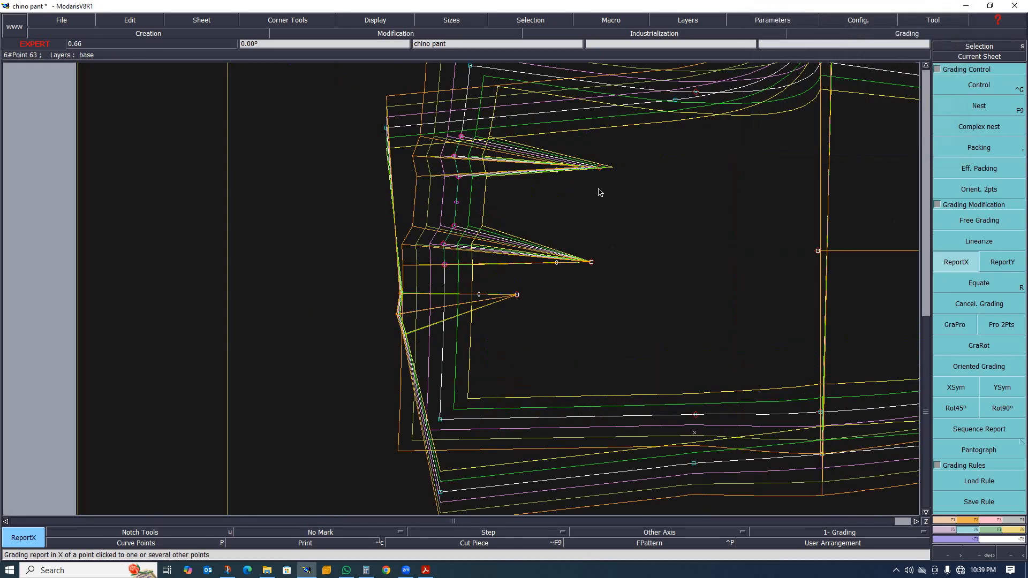
pyautogui.scroll(2, 588, 274)
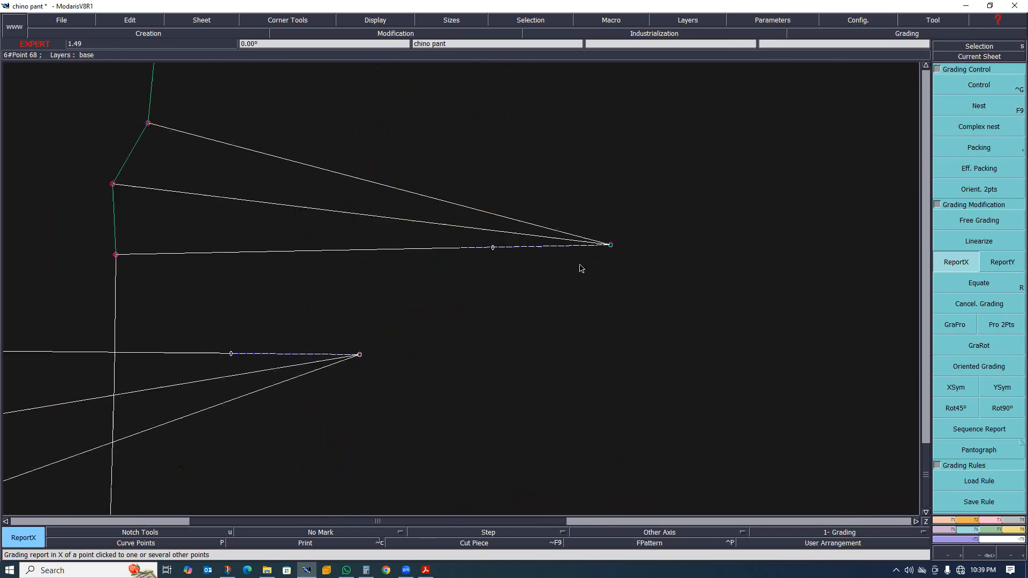
pyautogui.scroll(-2, 616, 258)
pyautogui.scroll(1, 509, 274)
pyautogui.scroll(-2, 581, 264)
pyautogui.scroll(1, 513, 271)
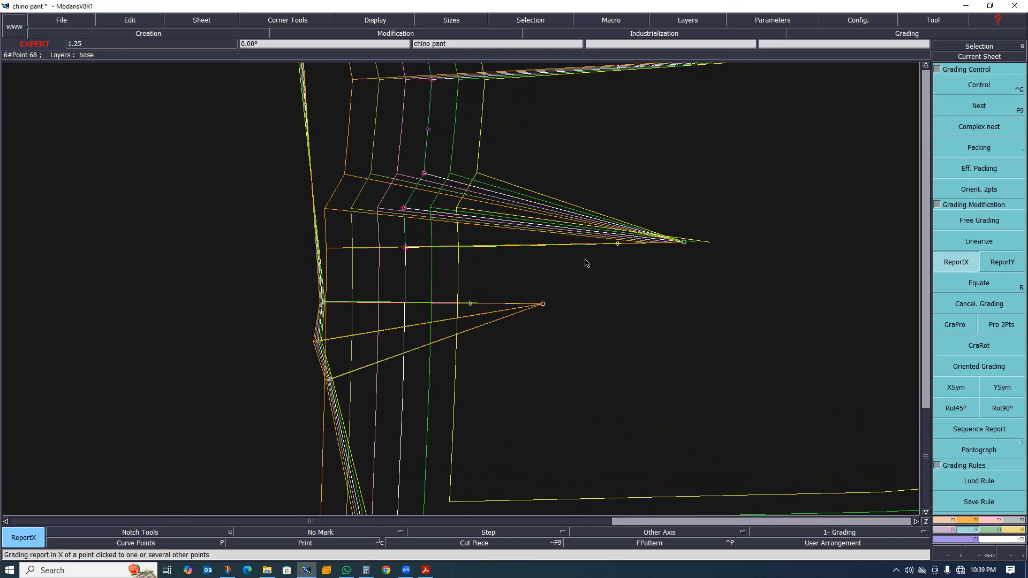
pyautogui.scroll(3, 690, 248)
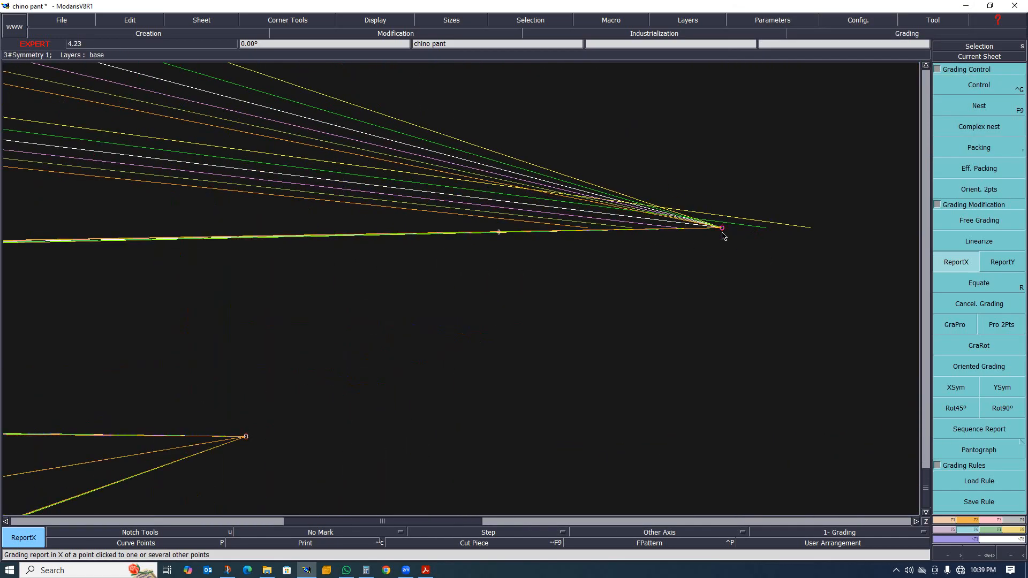
pyautogui.scroll(-3, 718, 229)
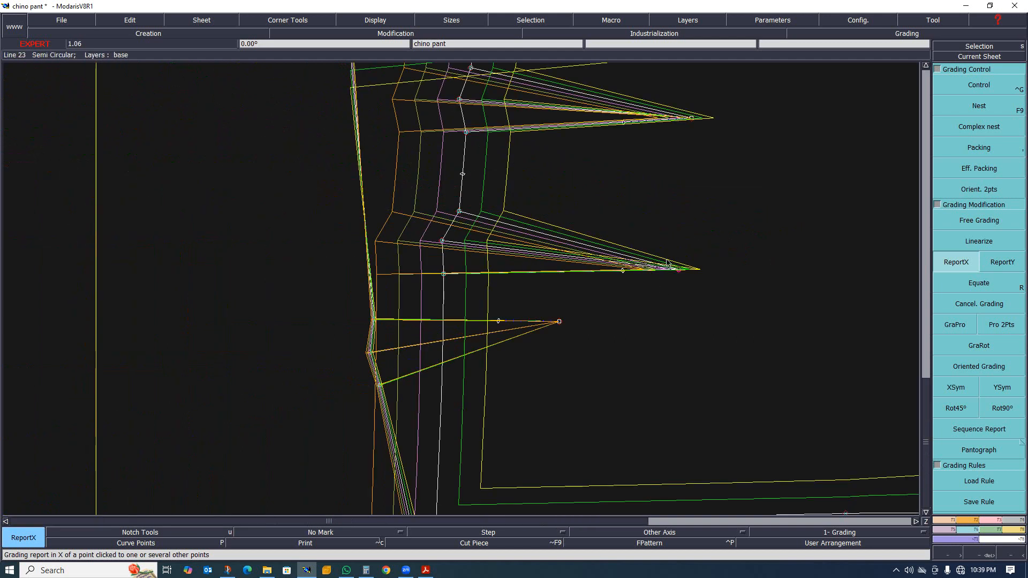
pyautogui.scroll(3, 668, 264)
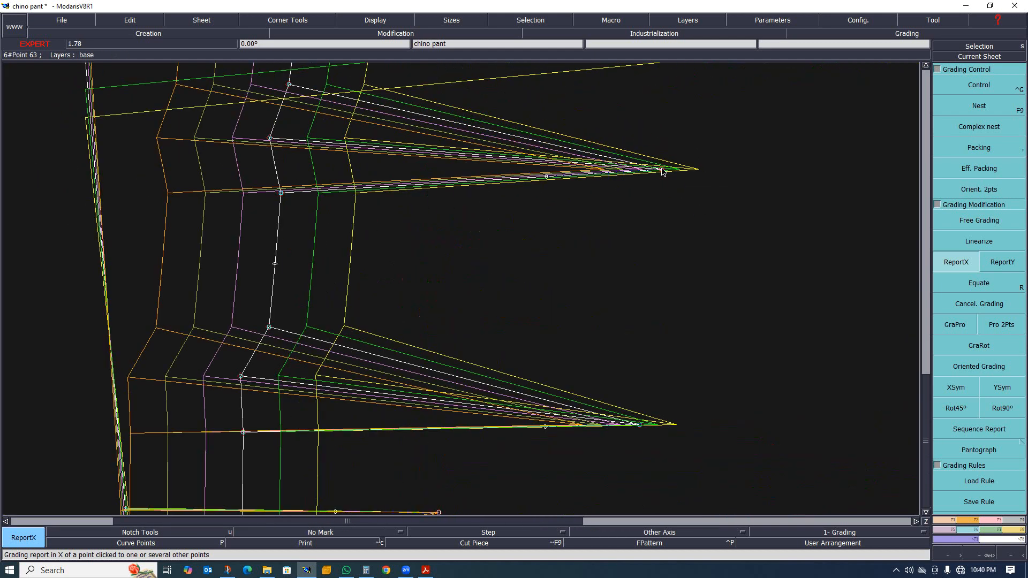
pyautogui.scroll(-3, 660, 187)
pyautogui.scroll(-4, 553, 290)
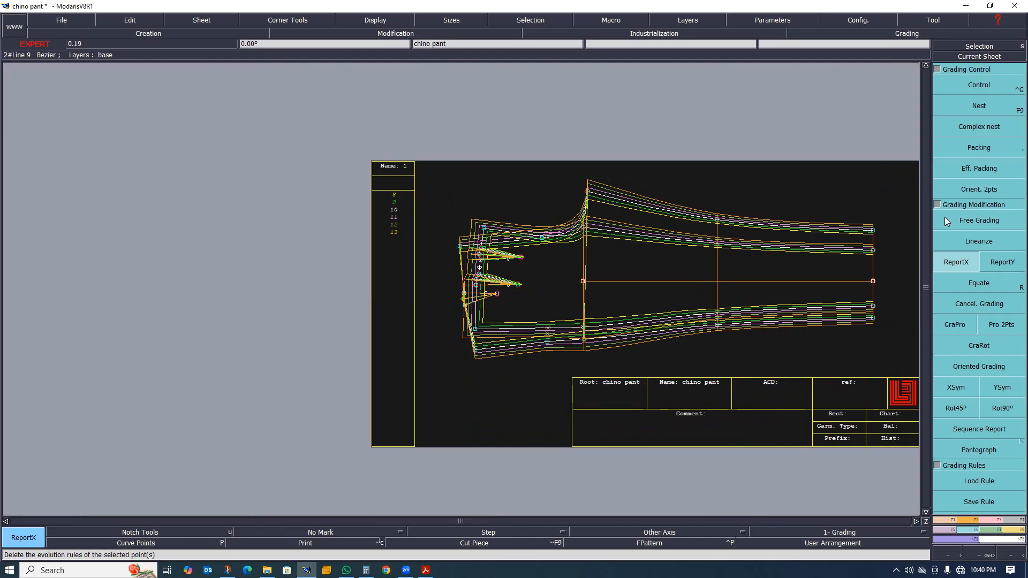
# Set the ddx grading to -1.5 for all sizes on the centre-back waist point.
pyautogui.click(984, 88)
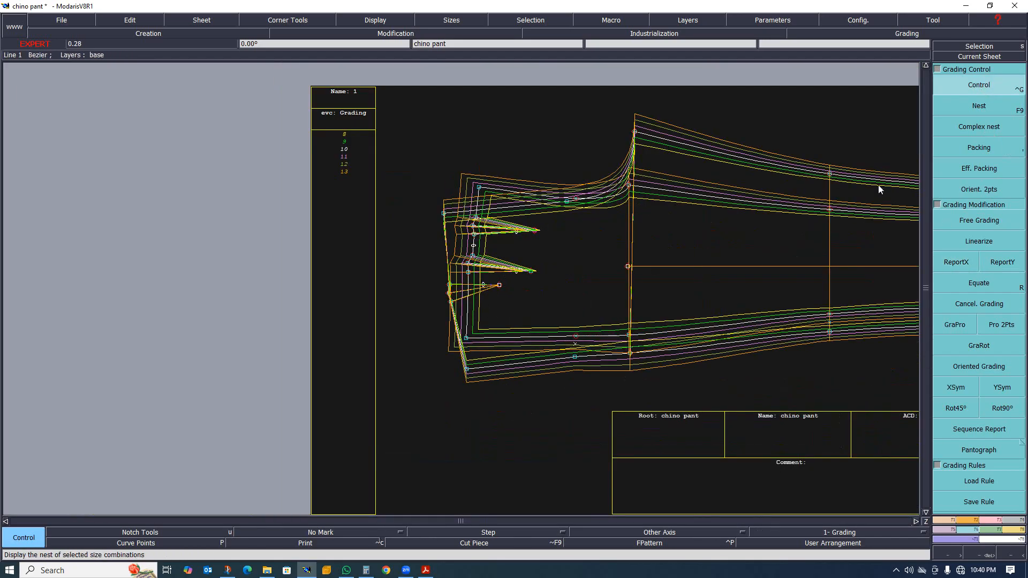
pyautogui.click(443, 213)
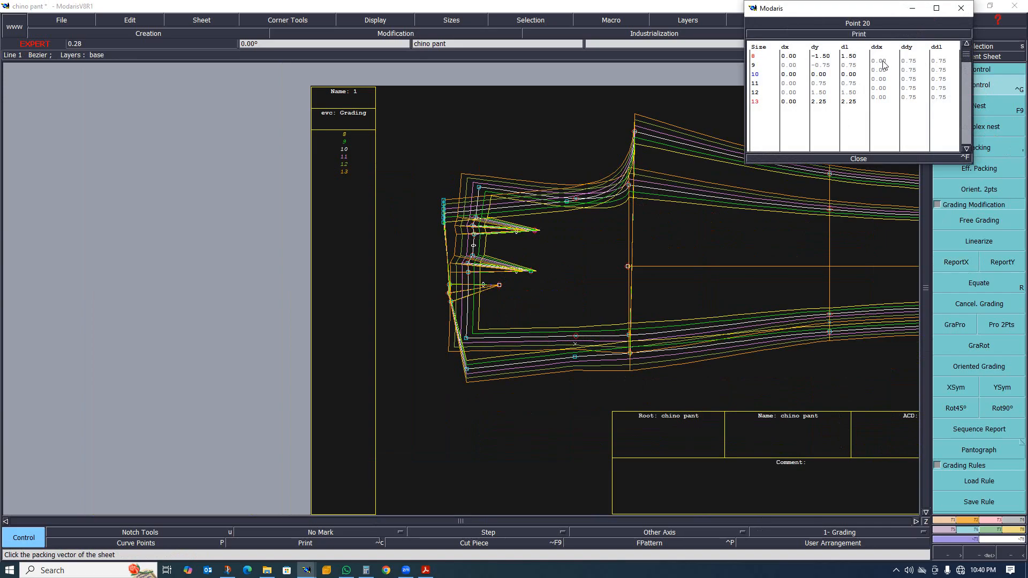
pyautogui.moveTo(881, 60); pyautogui.dragTo(886, 101)
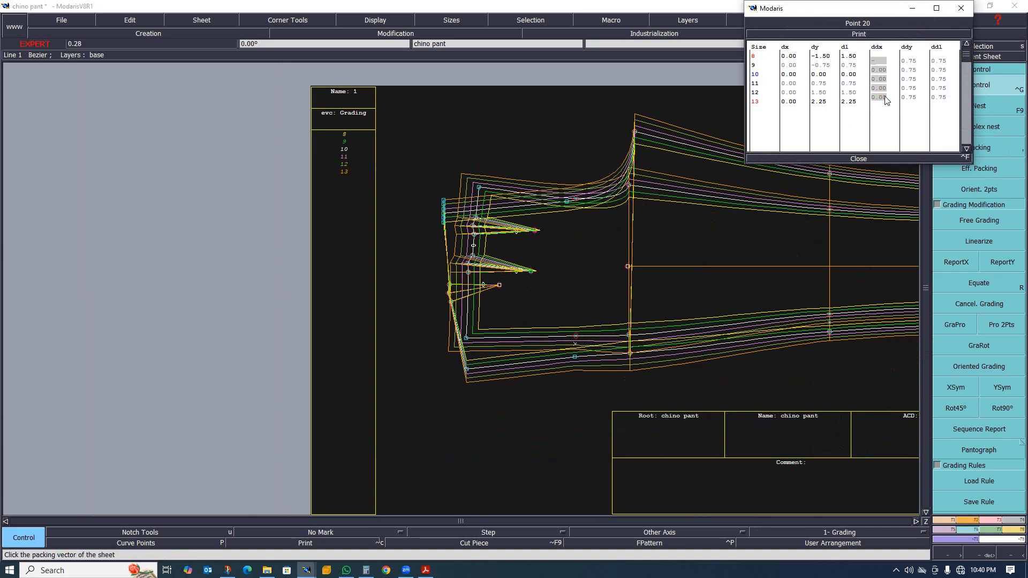
pyautogui.write('-1.5')
pyautogui.press('Return')
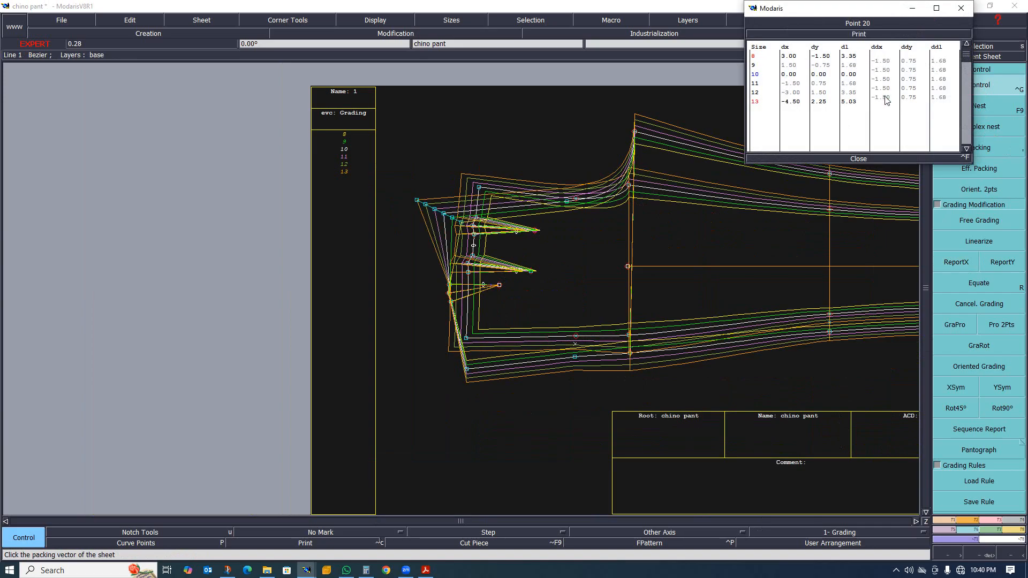
pyautogui.scroll(3, 471, 332)
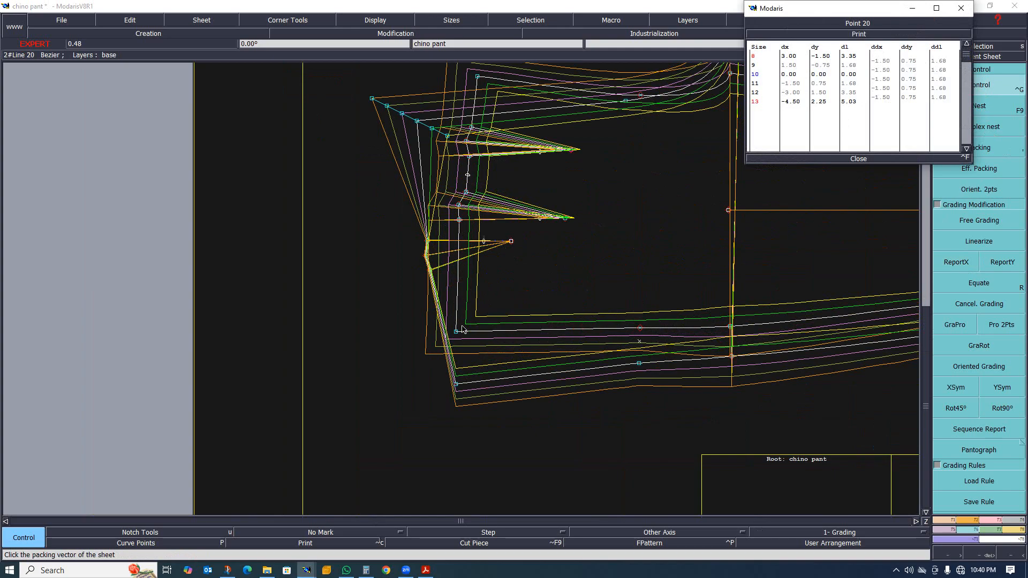
pyautogui.click(859, 159)
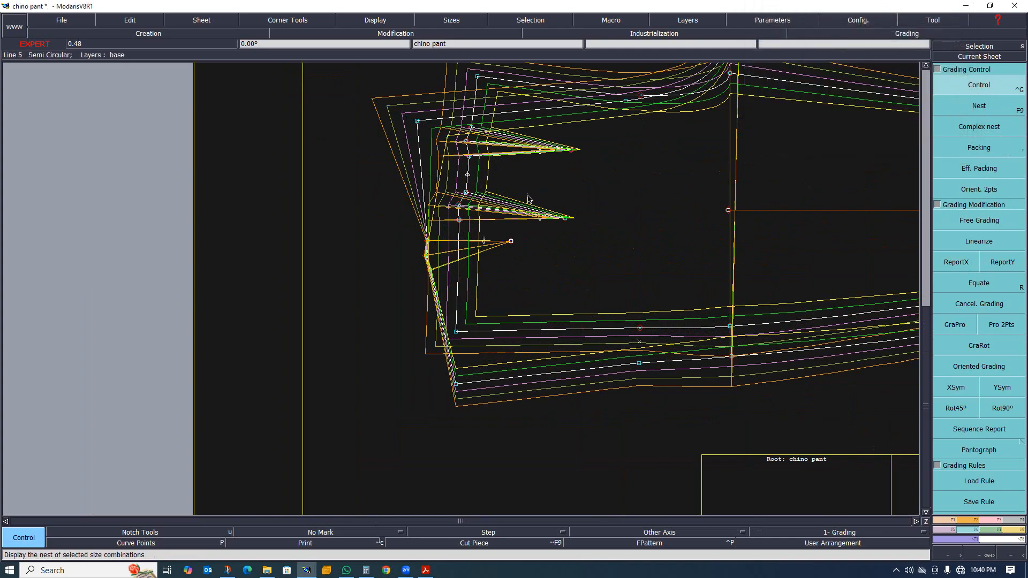
# Report the centre-back waist point's X grading along the back waistline.
pyautogui.click(956, 262)
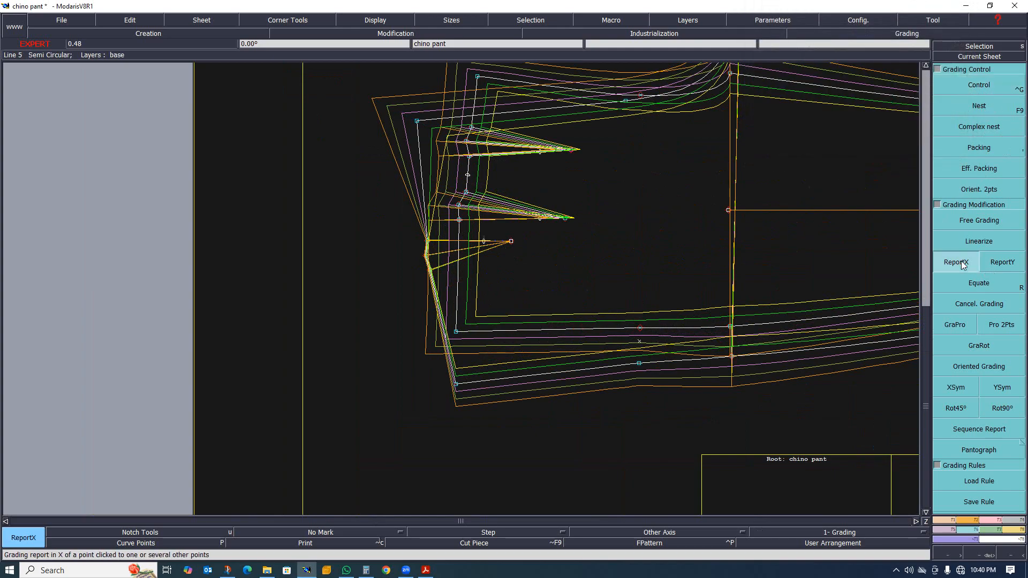
# Report the X grading onto the three base points of the lowest waist dart on the chino pant pattern.
pyautogui.click(428, 241)
pyautogui.click(427, 255)
pyautogui.moveTo(405, 225); pyautogui.dragTo(431, 286)
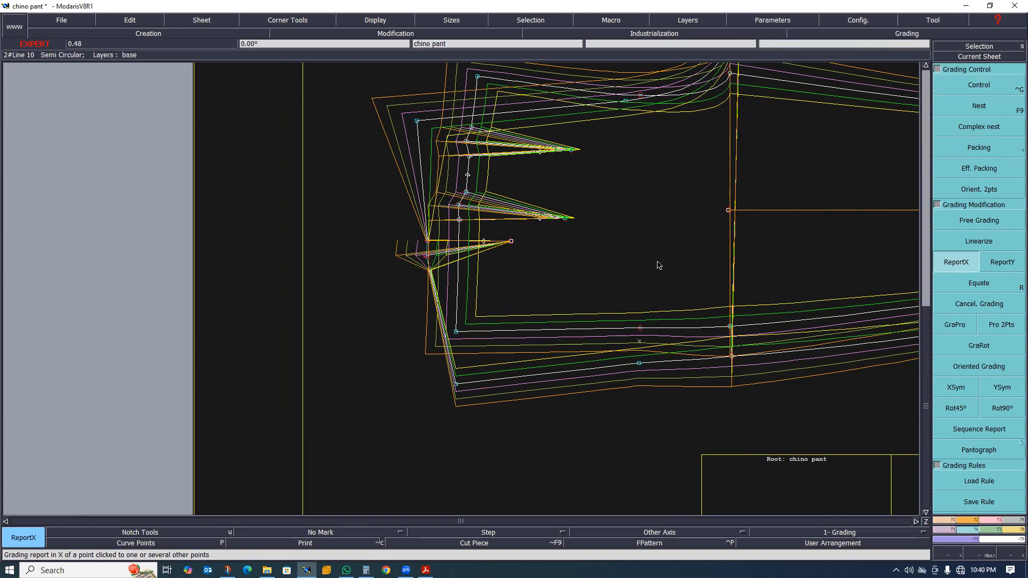
pyautogui.click(427, 241)
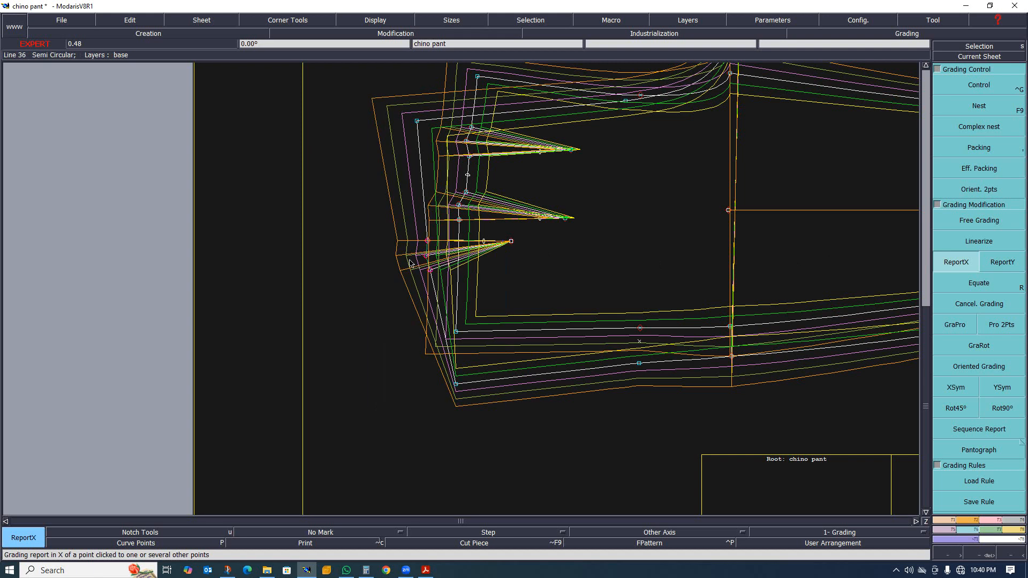
# Examine the graded size nest across the waist, crotch, side seam and hem of the chino pant pattern.
pyautogui.scroll(-1, 434, 316)
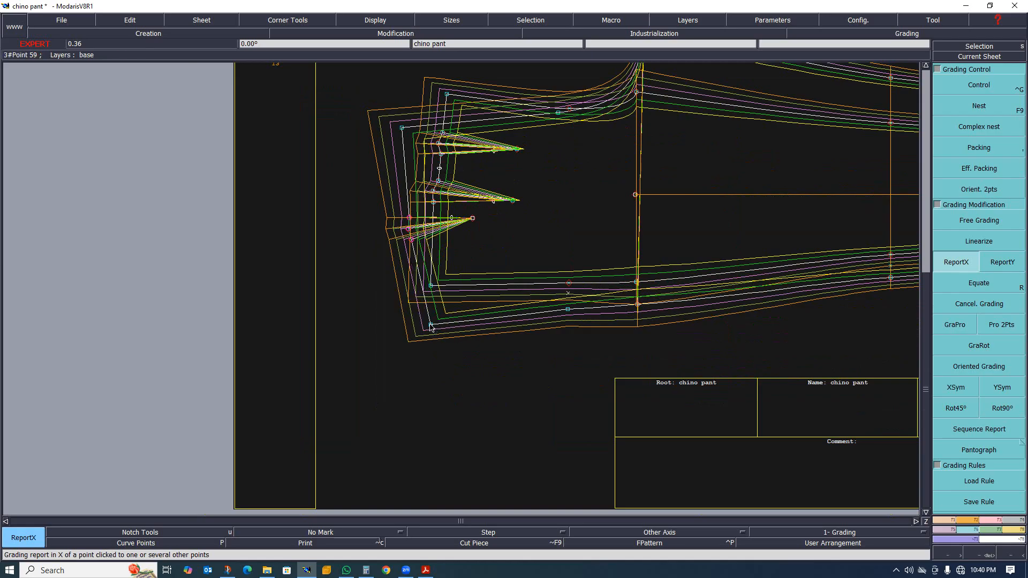
pyautogui.scroll(-1, 449, 315)
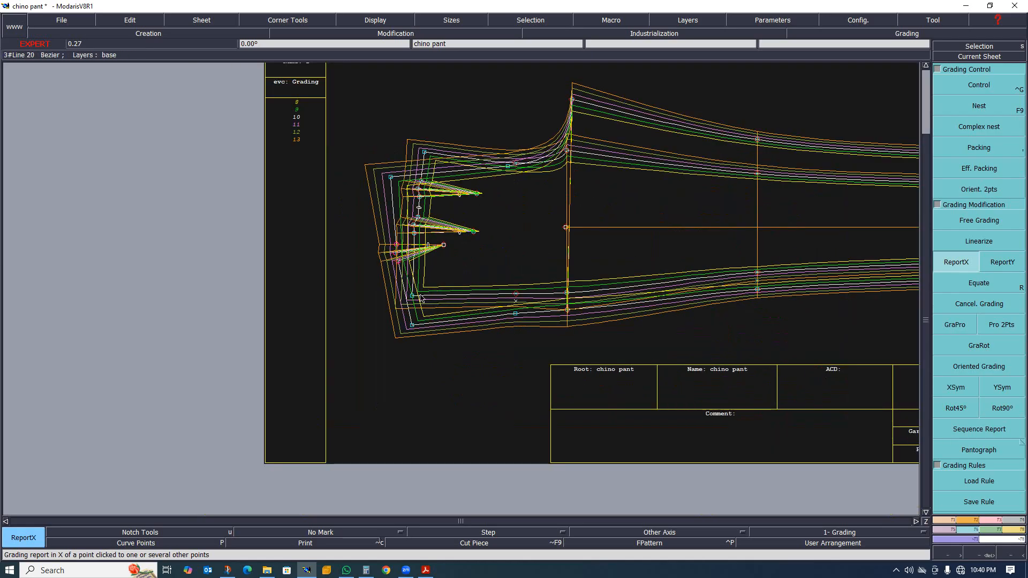
pyautogui.scroll(1, 450, 284)
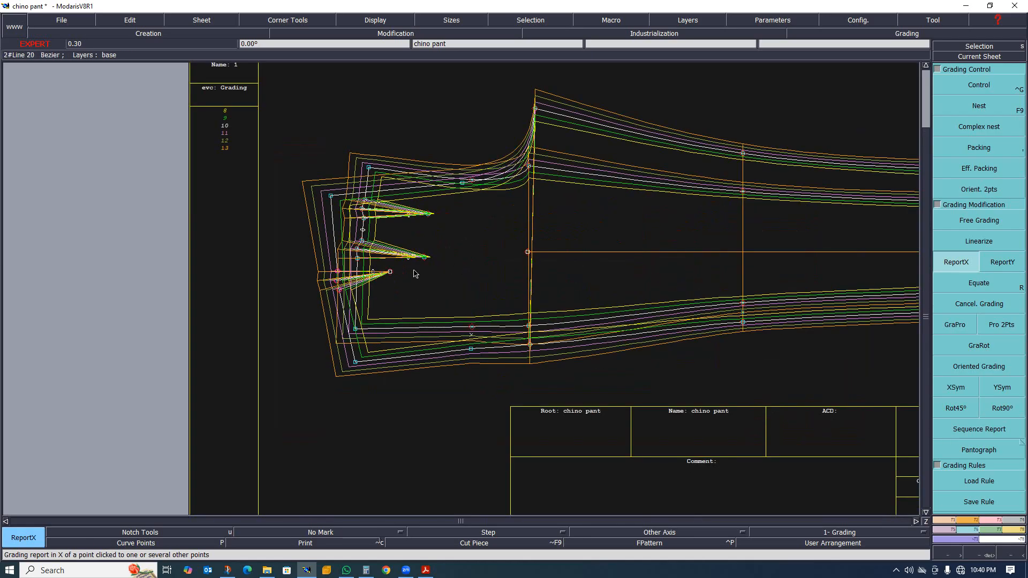
pyautogui.scroll(-1, 389, 273)
pyautogui.press('F9')
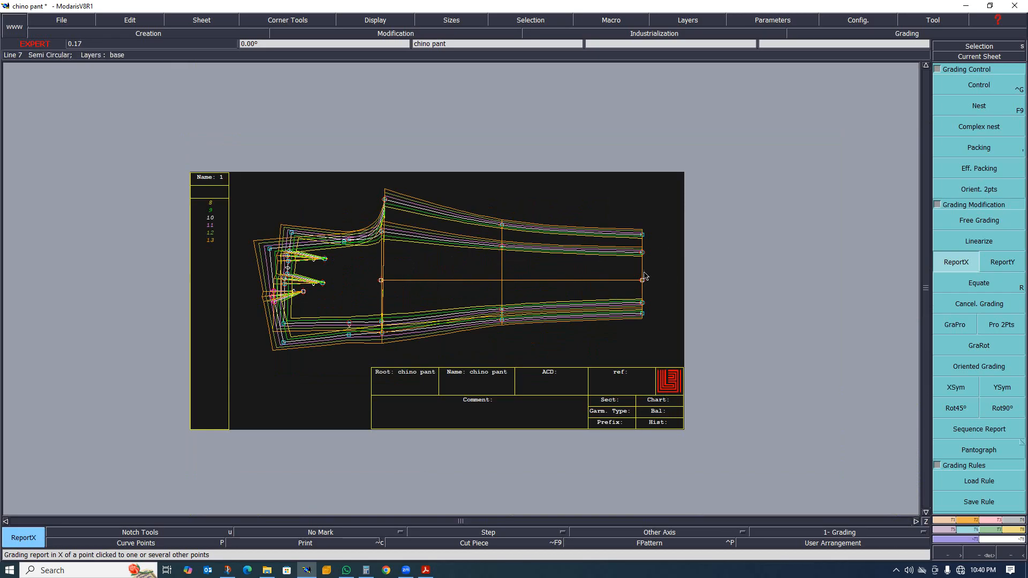
pyautogui.scroll(-2, 645, 275)
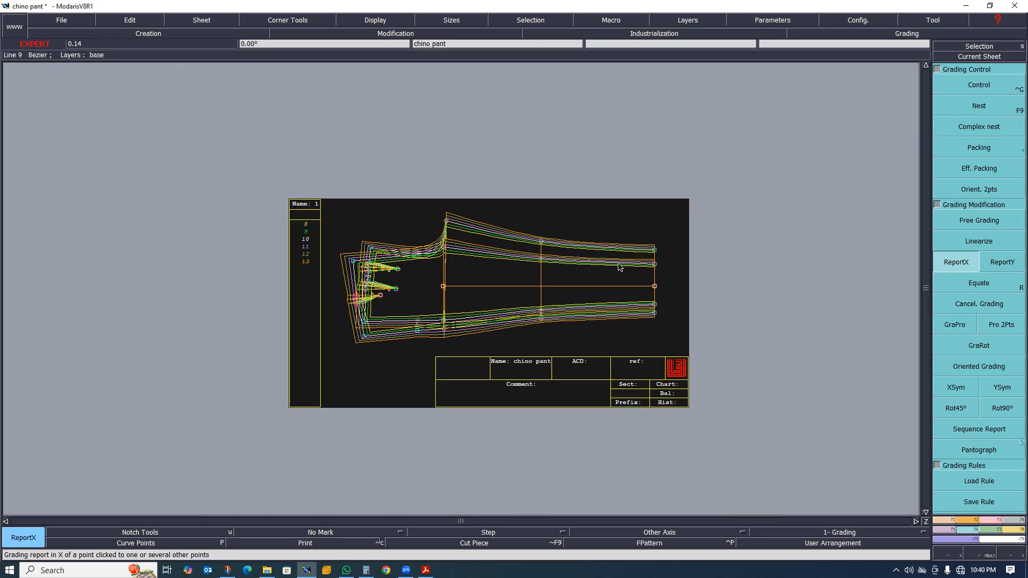
pyautogui.scroll(2, 603, 275)
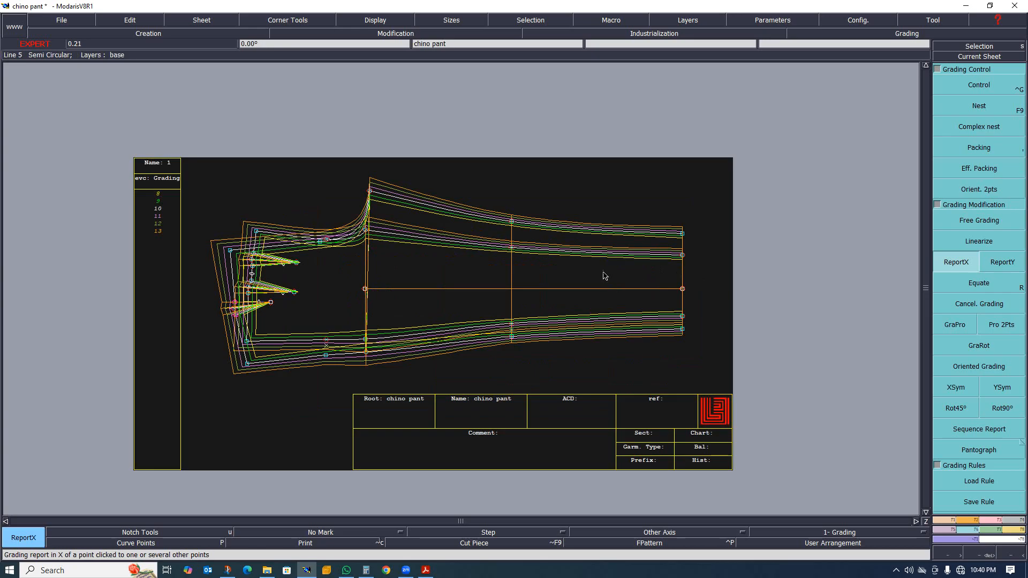
pyautogui.scroll(-2, 604, 275)
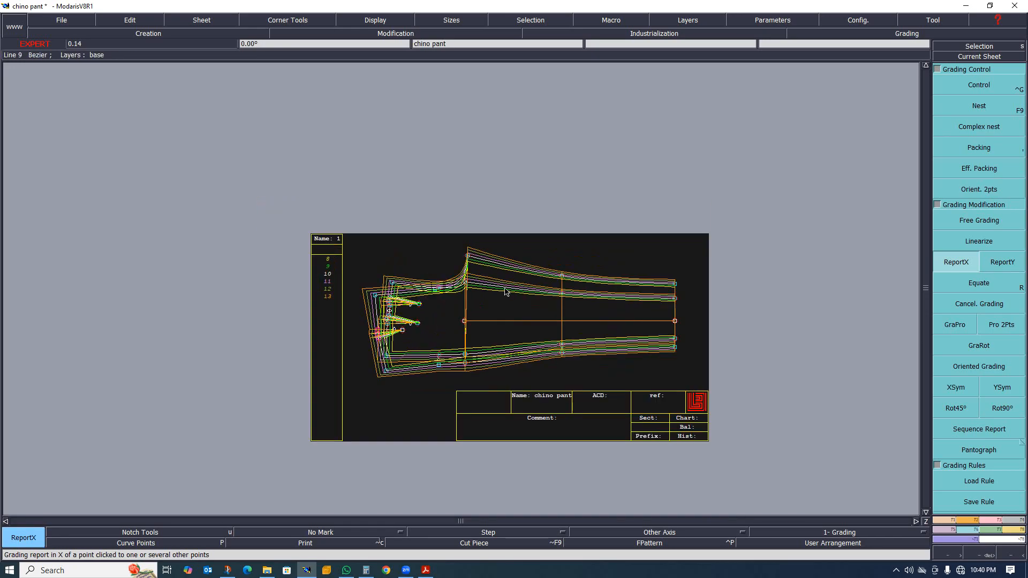
pyautogui.scroll(2, 505, 291)
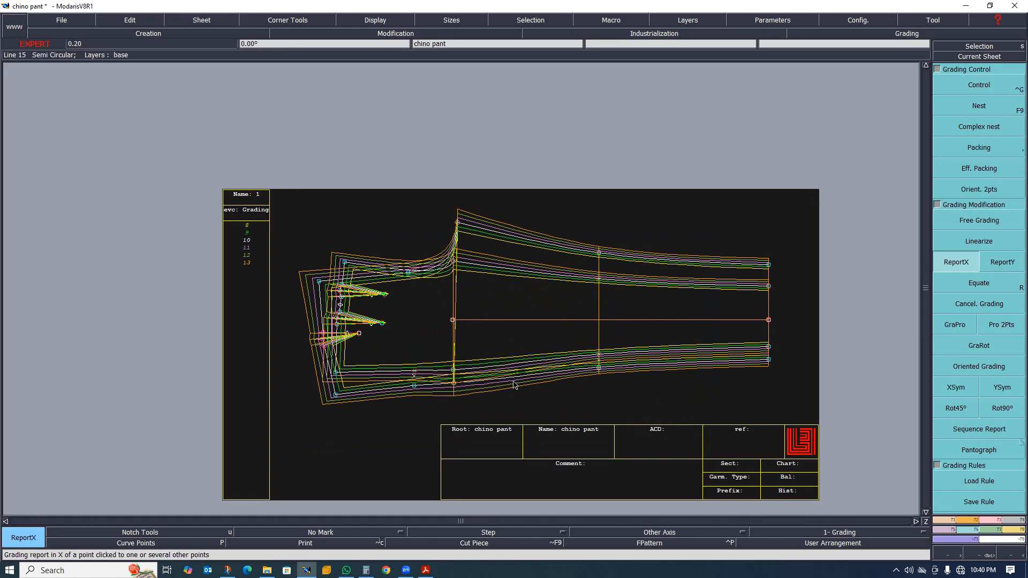
pyautogui.scroll(4, 454, 384)
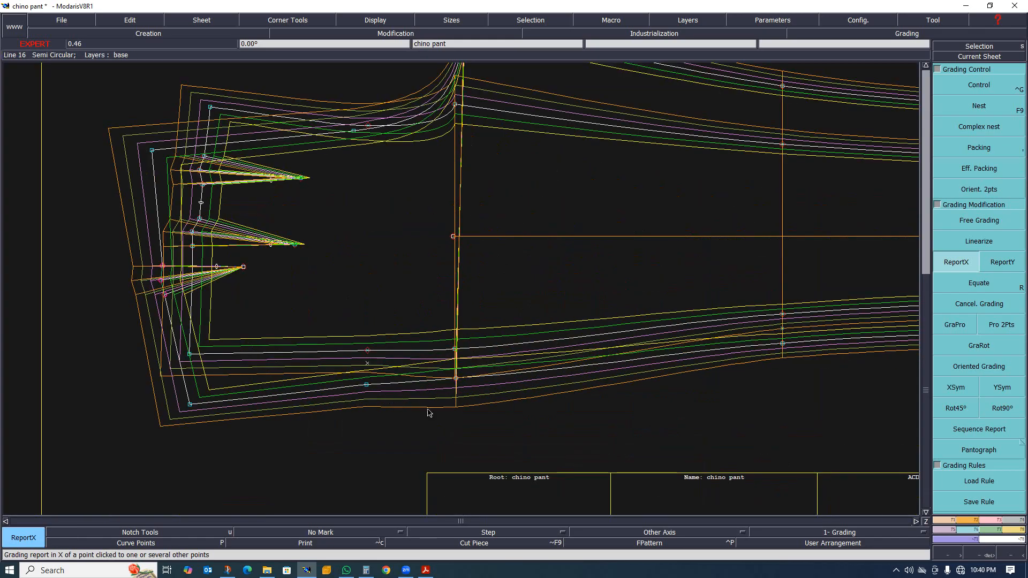
pyautogui.scroll(2, 439, 383)
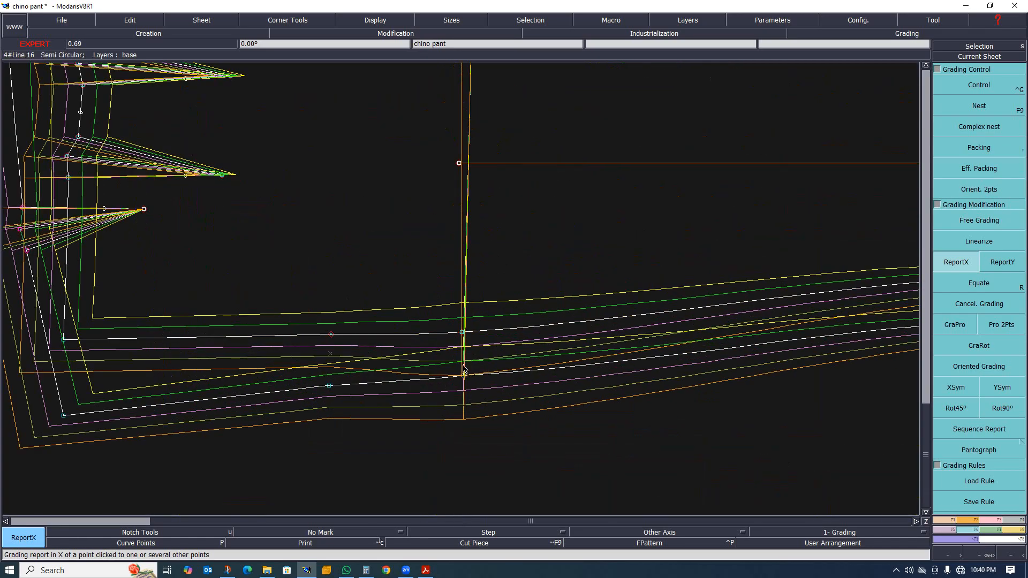
pyautogui.scroll(-3, 467, 342)
pyautogui.scroll(4, 447, 361)
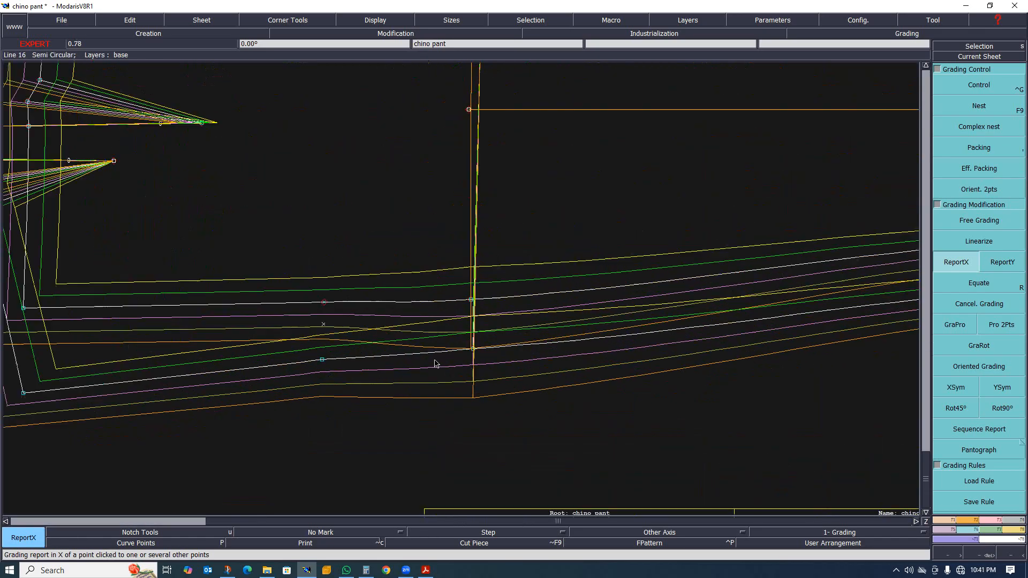
pyautogui.scroll(-6, 435, 364)
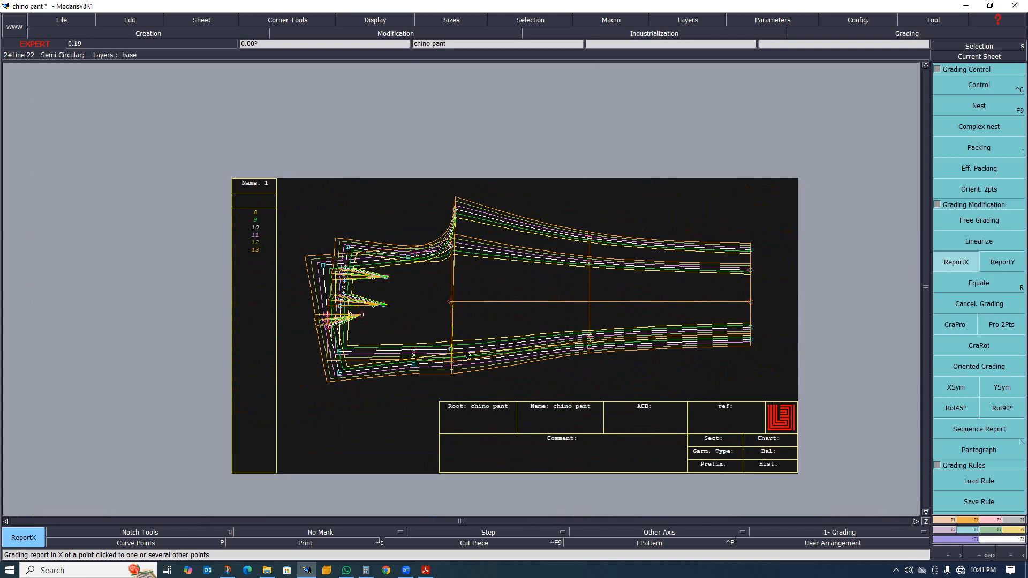
pyautogui.scroll(-2, 467, 355)
pyautogui.scroll(3, 469, 342)
pyautogui.scroll(-2, 455, 345)
pyautogui.scroll(1, 442, 346)
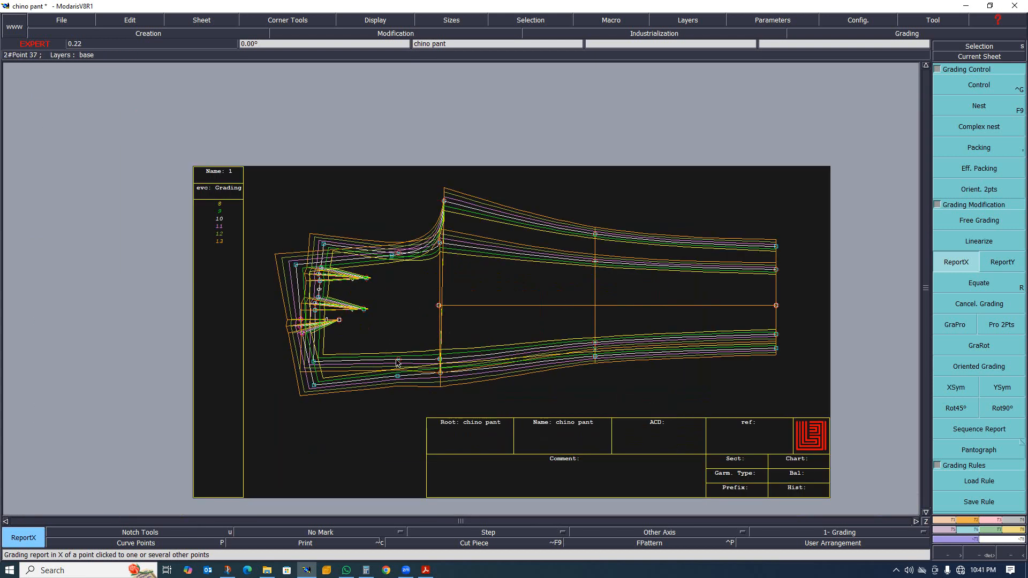
pyautogui.scroll(2, 388, 268)
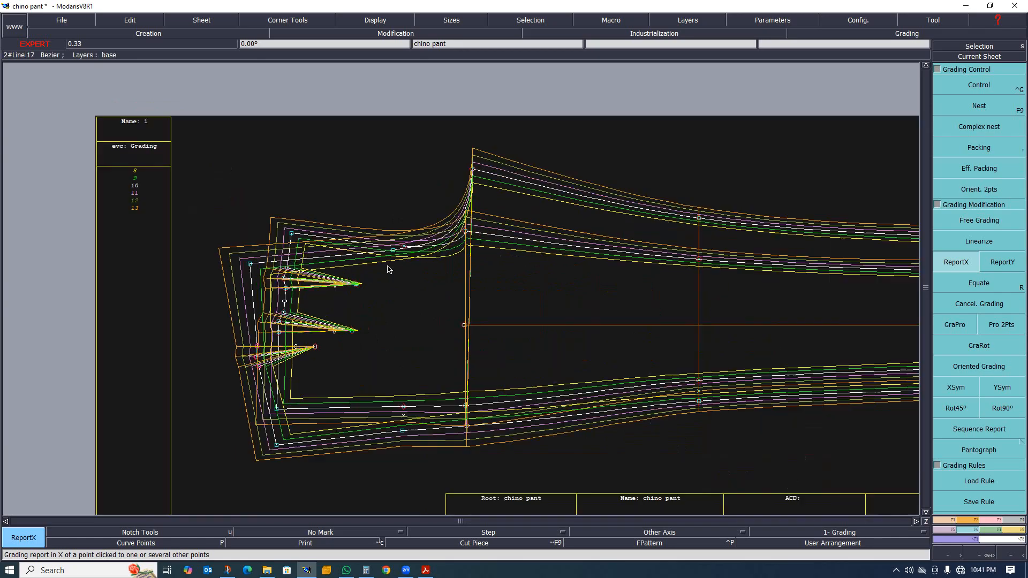
pyautogui.scroll(-3, 394, 289)
pyautogui.scroll(2, 406, 296)
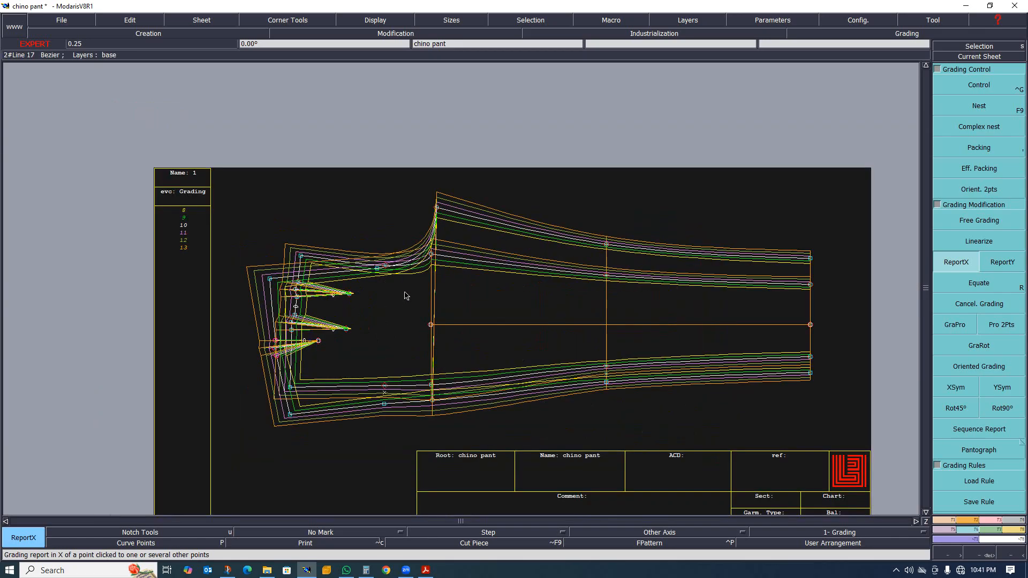
# Report the X and Y grading from the middle waist dart's tip onto the lowest waist dart's tip.
pyautogui.scroll(8, 286, 349)
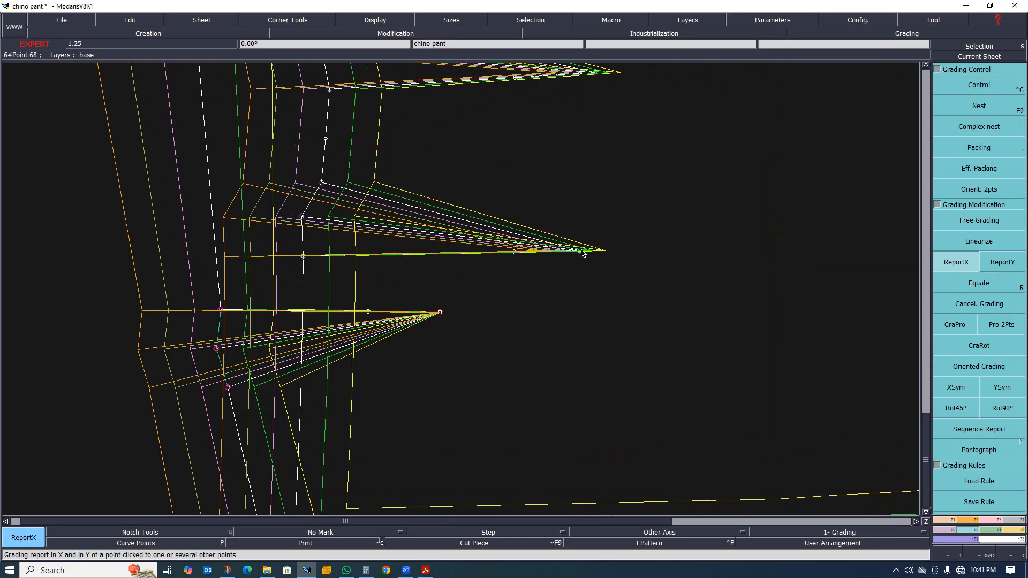
pyautogui.click(440, 312)
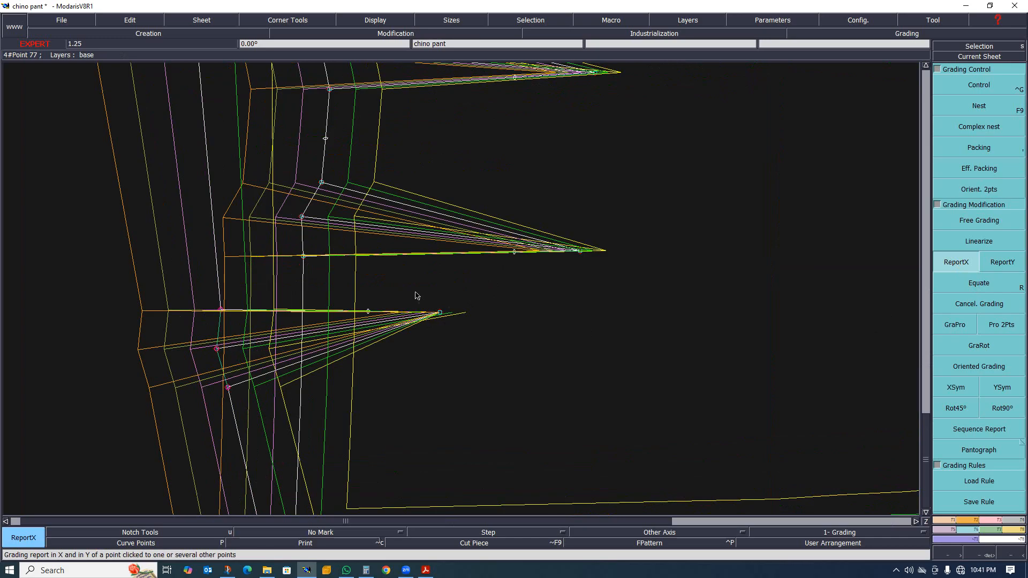
pyautogui.click(440, 312)
# Check the grading of the lowest waist dart up close and against the full size nest.
pyautogui.scroll(2, 309, 344)
pyautogui.scroll(-3, 448, 333)
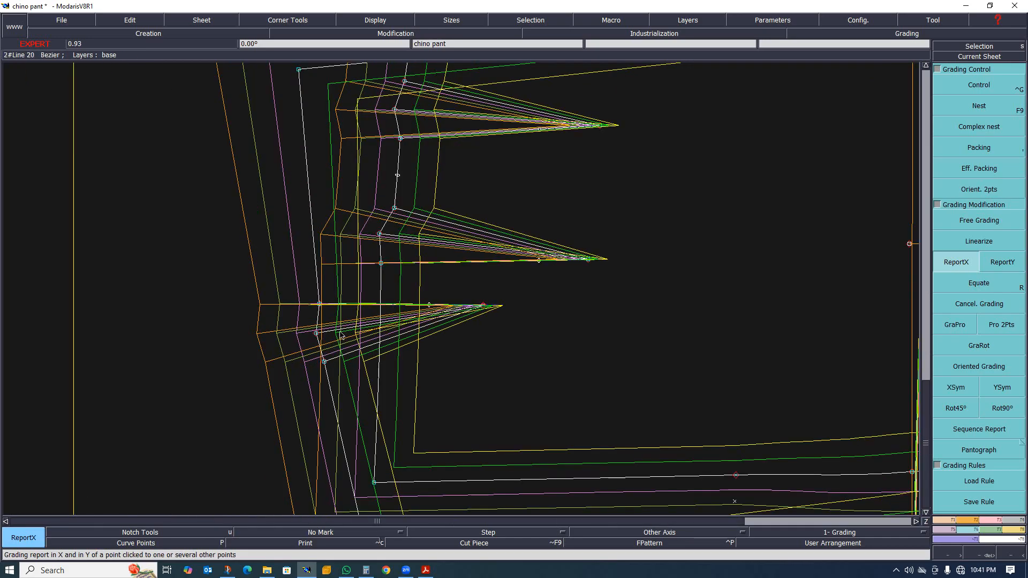
pyautogui.scroll(-2, 341, 335)
pyautogui.scroll(2, 355, 337)
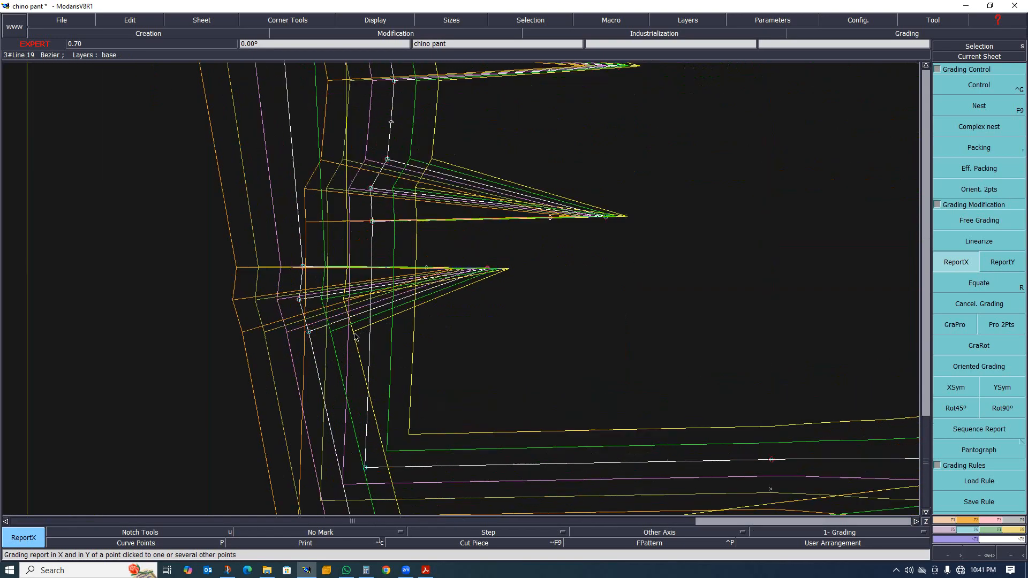
pyautogui.scroll(-4, 330, 291)
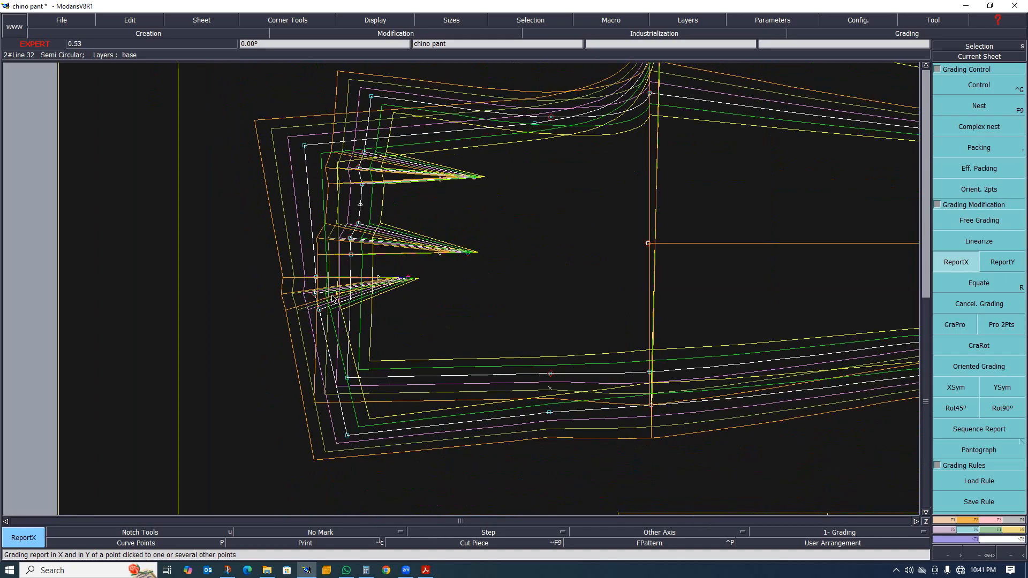
pyautogui.scroll(5, 333, 298)
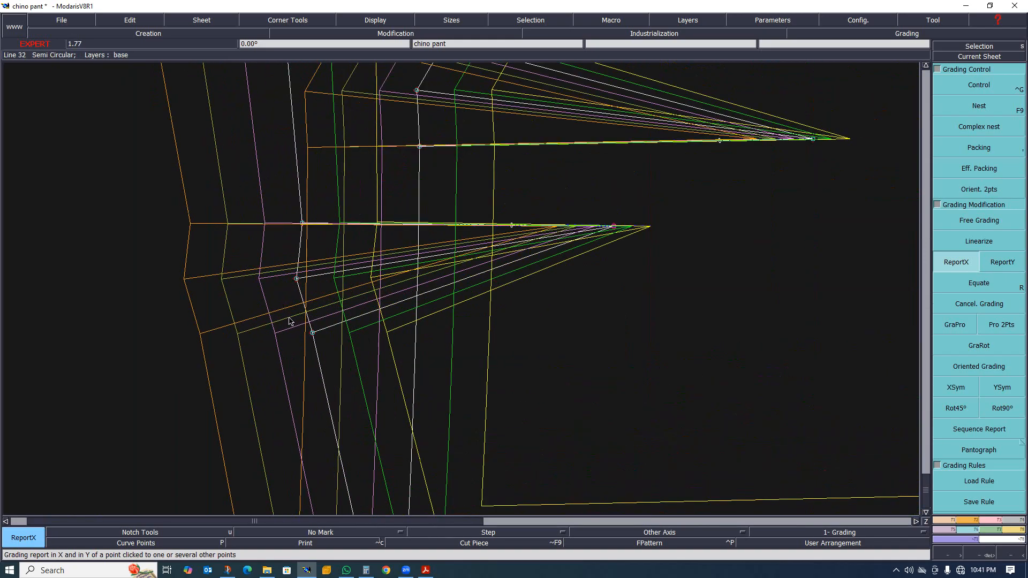
pyautogui.scroll(-3, 299, 313)
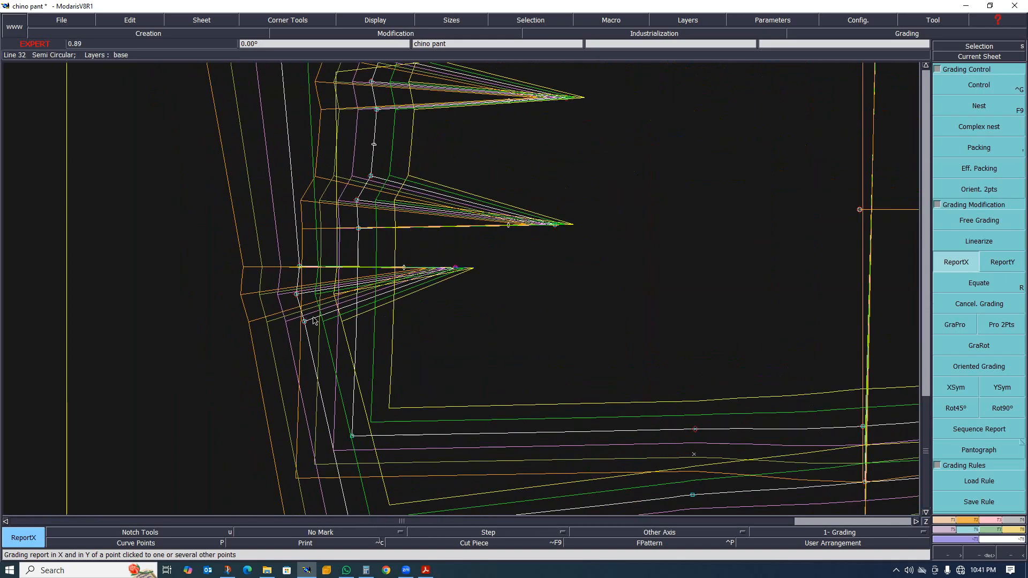
pyautogui.scroll(2, 317, 321)
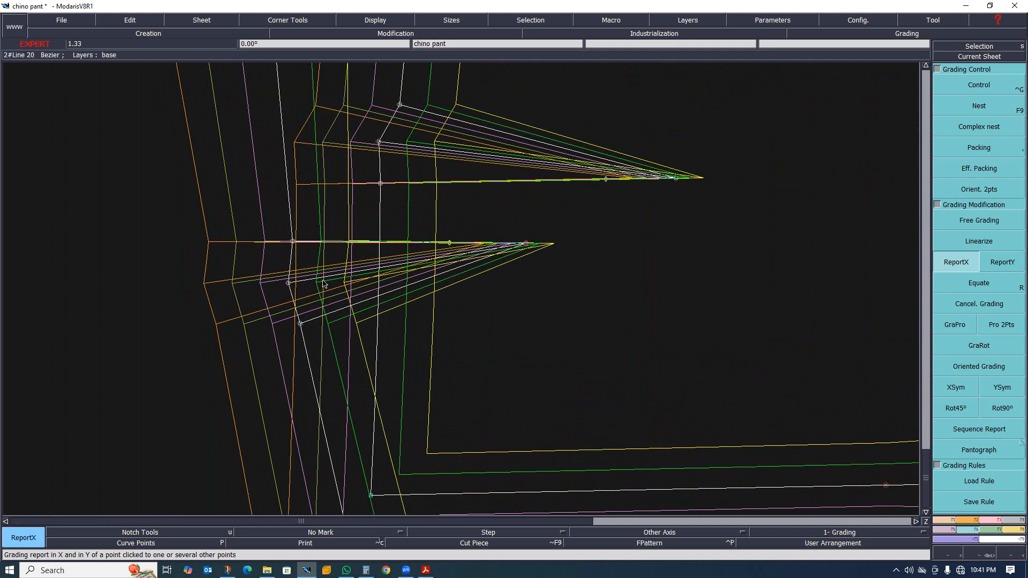
pyautogui.scroll(-6, 525, 273)
pyautogui.scroll(-2, 526, 248)
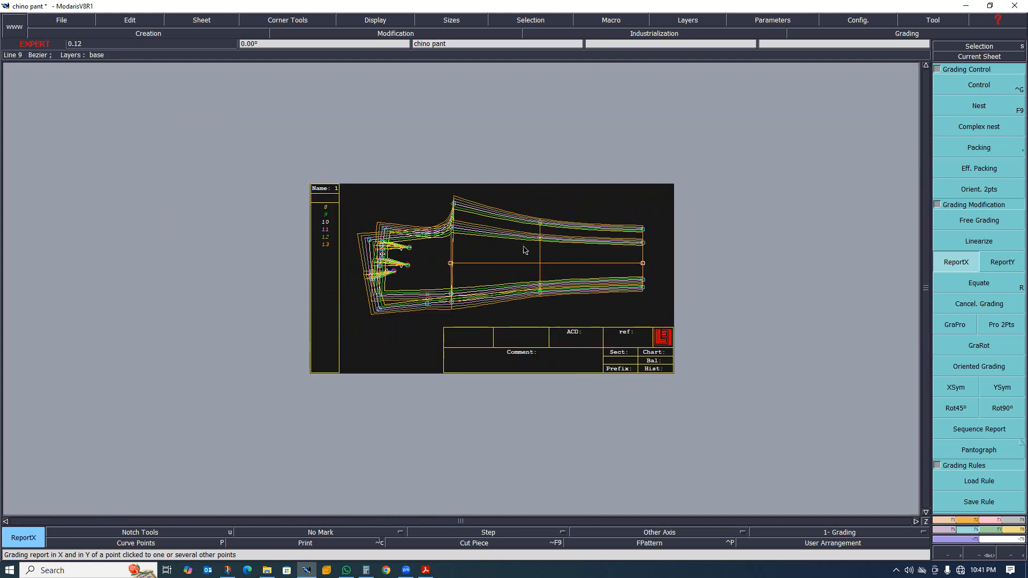
pyautogui.scroll(1, 522, 257)
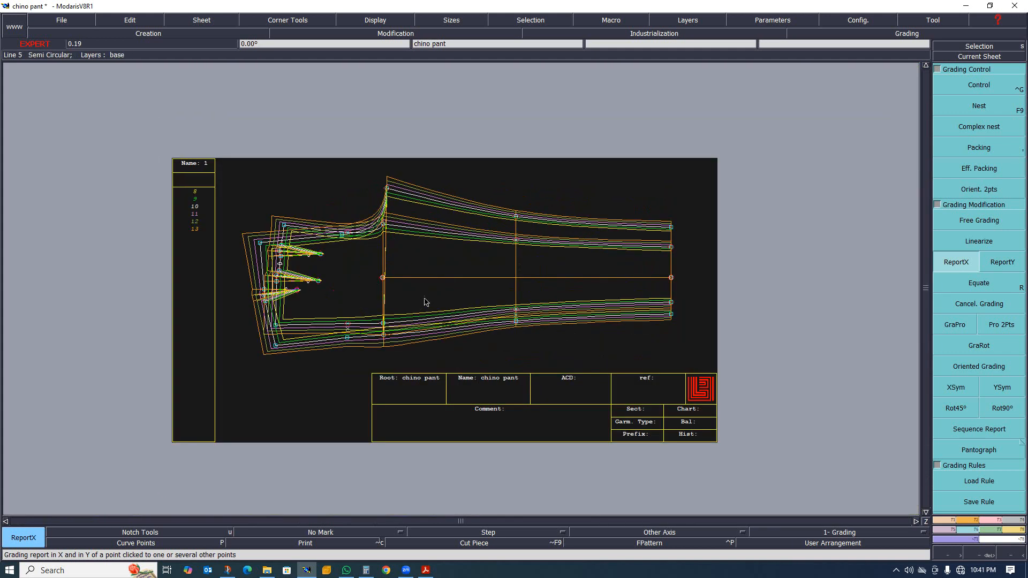
pyautogui.scroll(-2, 425, 265)
pyautogui.scroll(3, 428, 268)
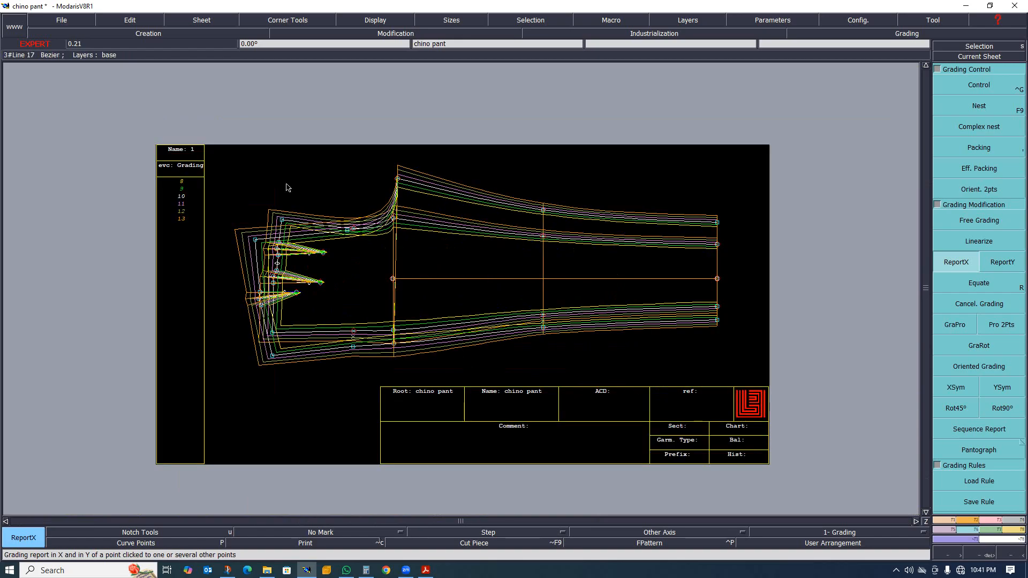
# Hide the size nest and apply a line seam of 1.10 cm at beginning and end to all lines of the pattern.
pyautogui.moveTo(229, 155); pyautogui.dragTo(691, 371)
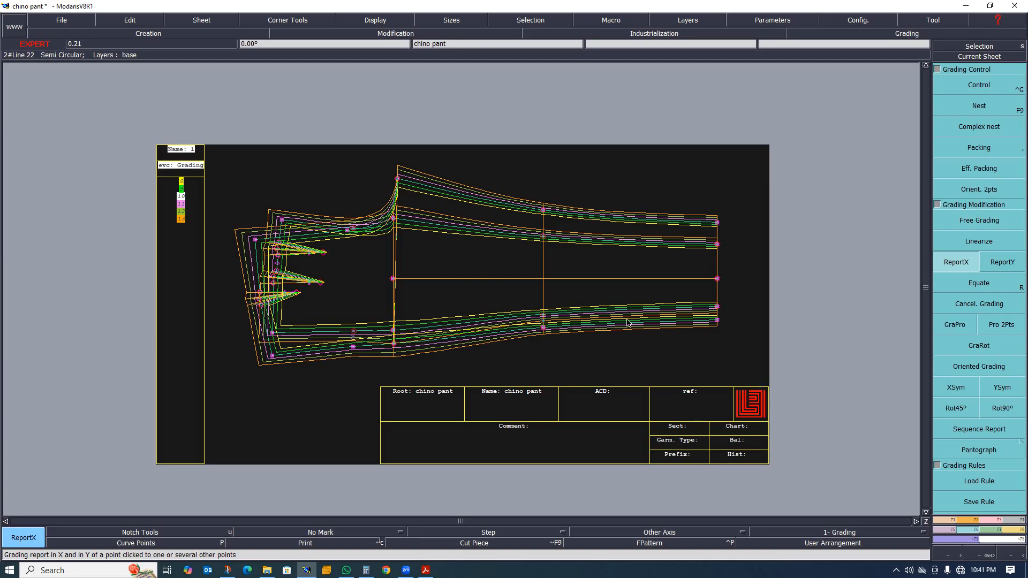
pyautogui.press('F9')
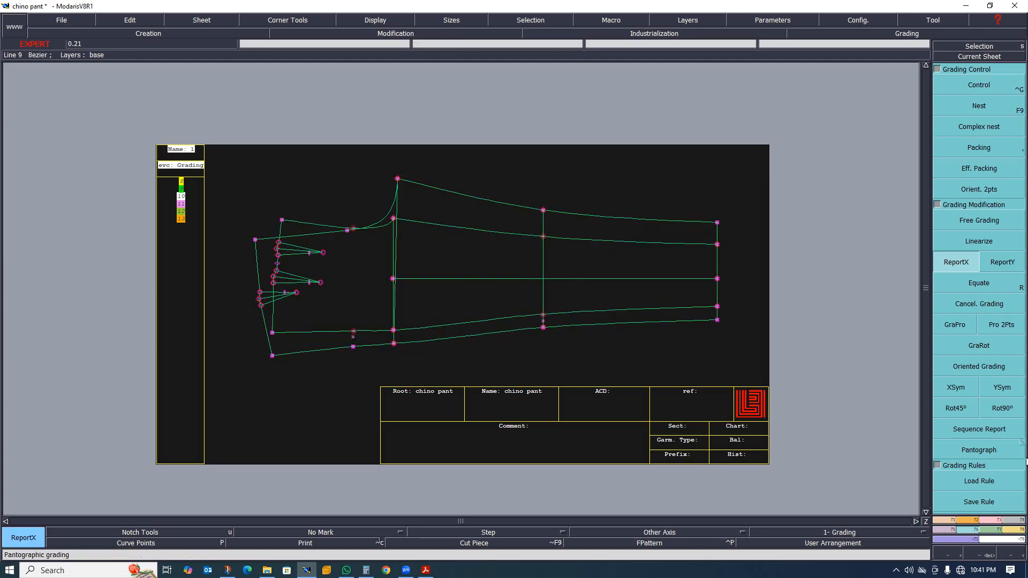
pyautogui.click(1008, 520)
pyautogui.click(979, 83)
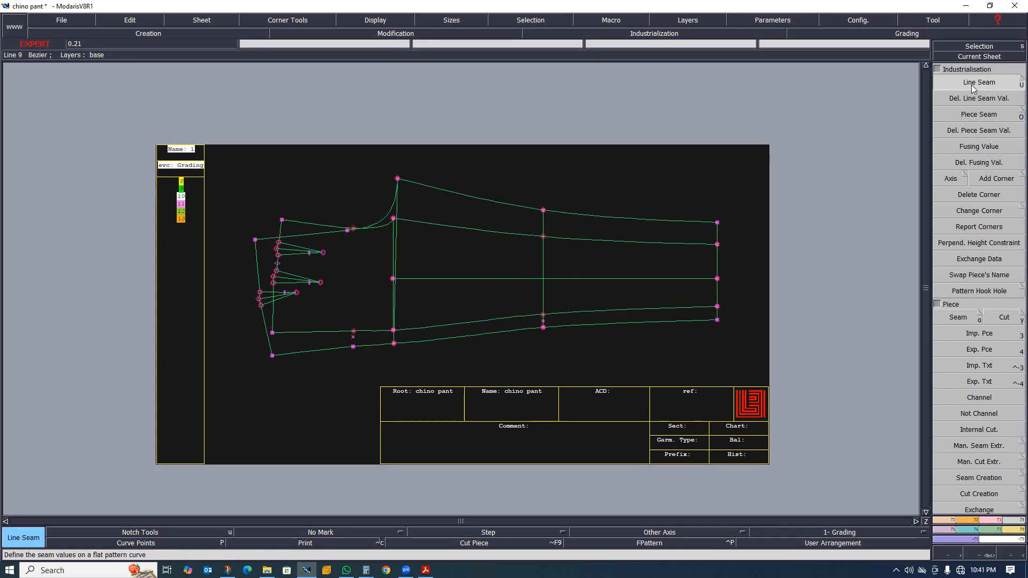
pyautogui.click(579, 214)
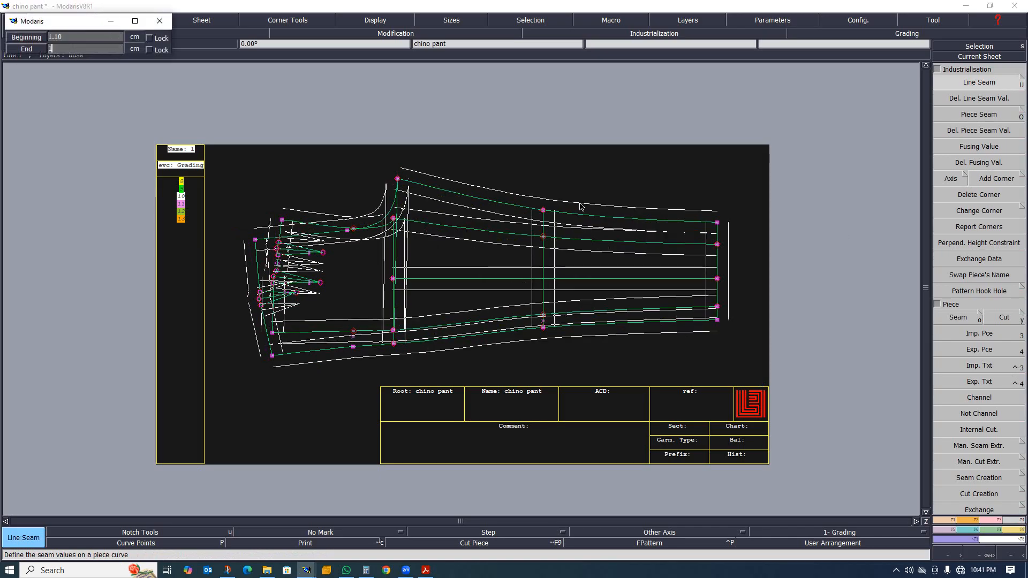
pyautogui.write('1.1')
pyautogui.press('Return')
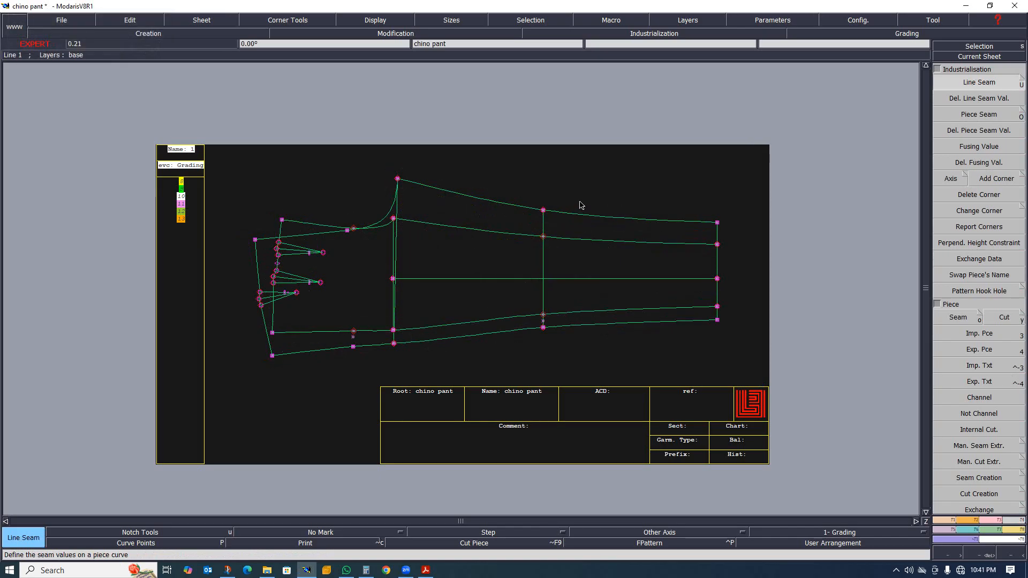
pyautogui.scroll(1, 454, 257)
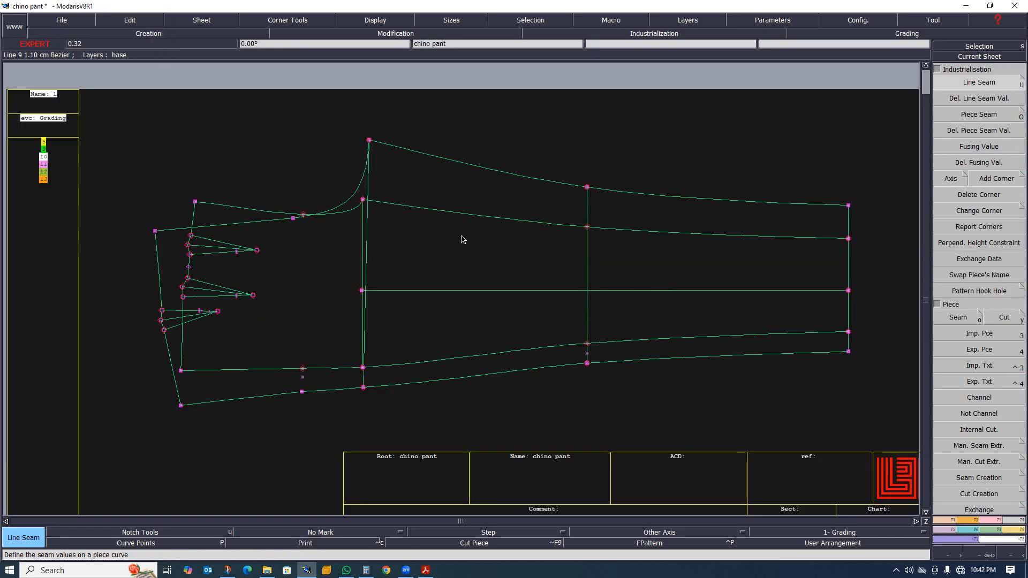
pyautogui.scroll(-1, 463, 239)
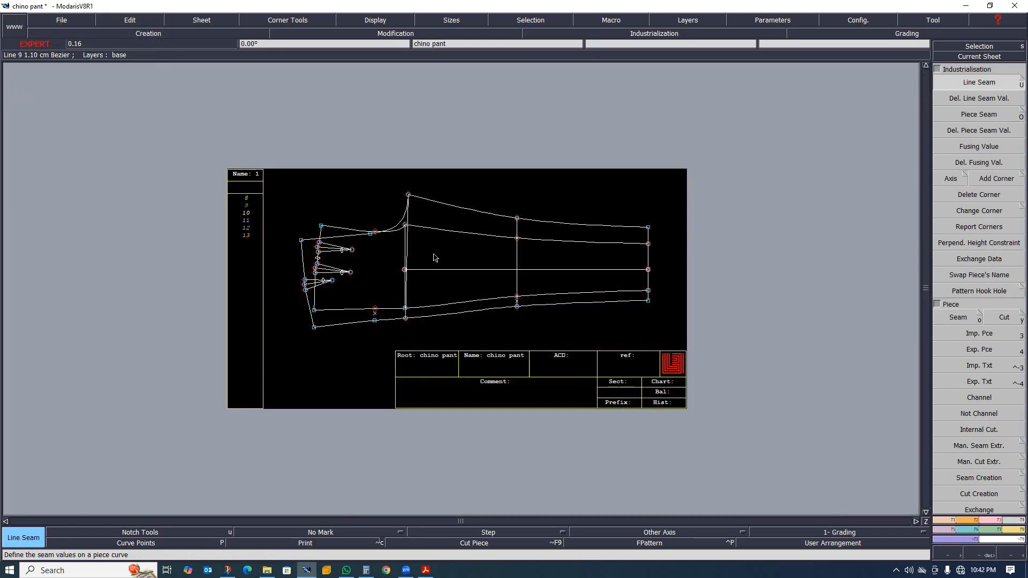
pyautogui.scroll(1, 437, 263)
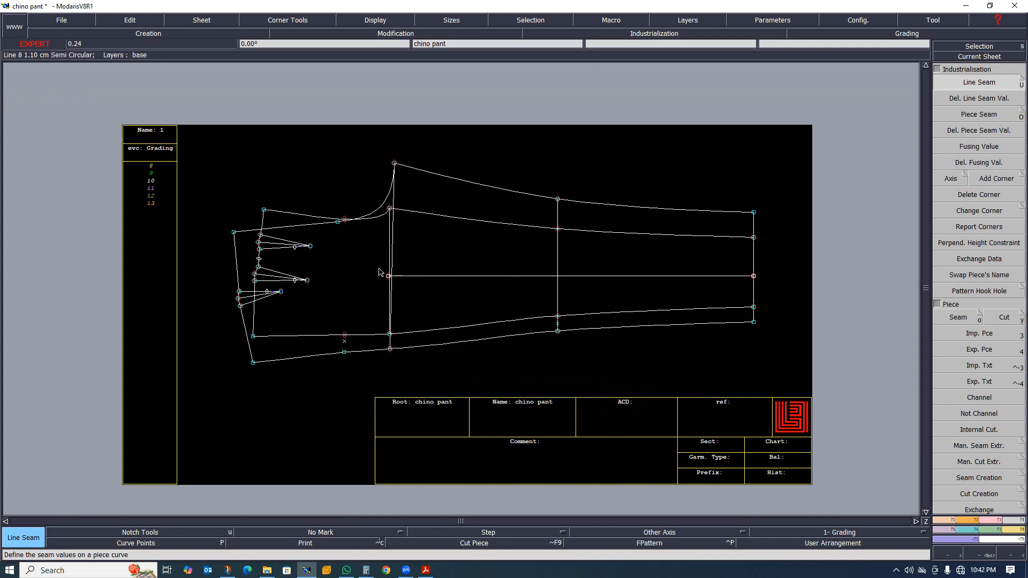
pyautogui.scroll(-1, 431, 259)
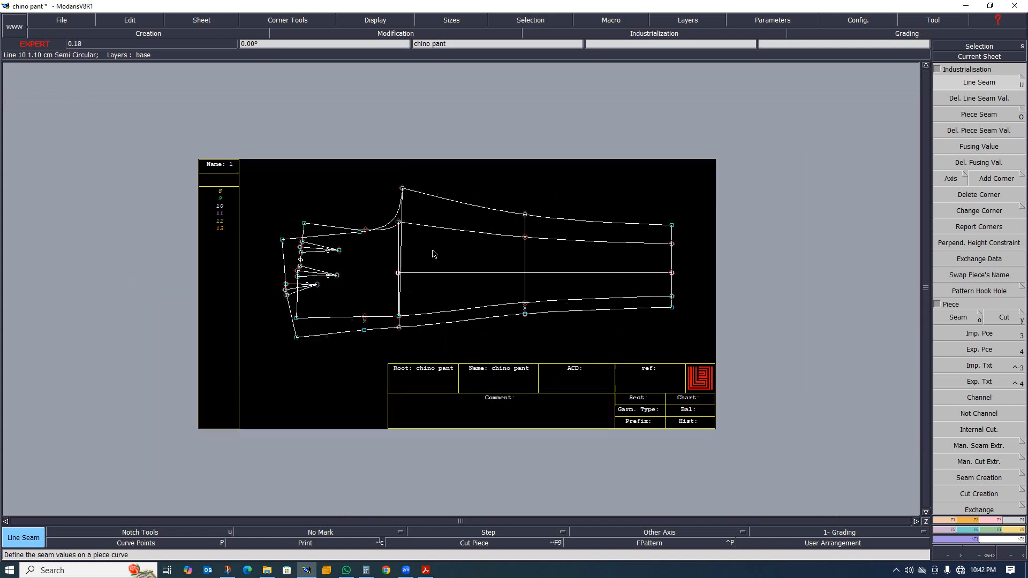
pyautogui.scroll(1, 468, 205)
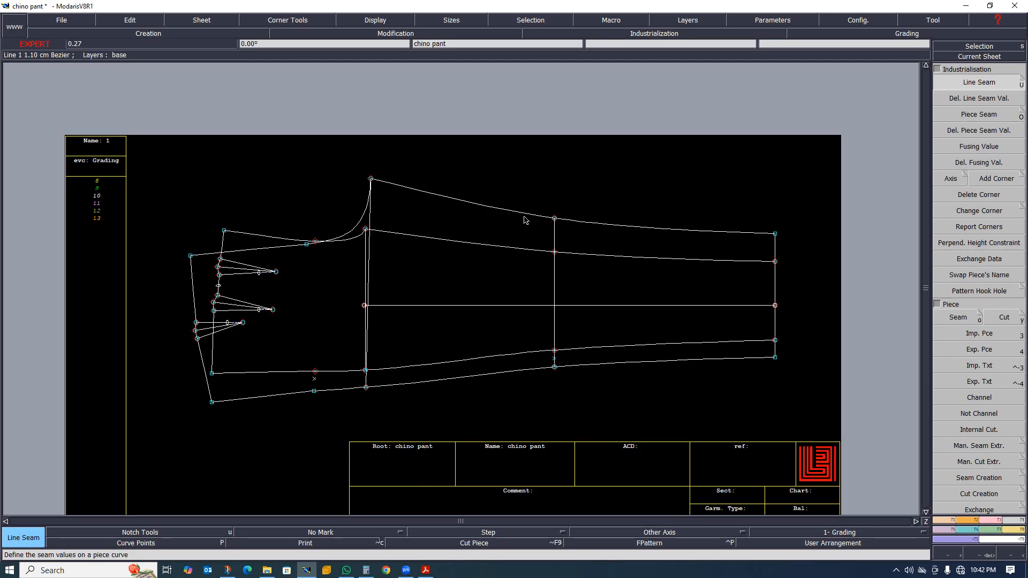
pyautogui.scroll(-3, 504, 241)
pyautogui.scroll(3, 498, 225)
pyautogui.scroll(-2, 509, 262)
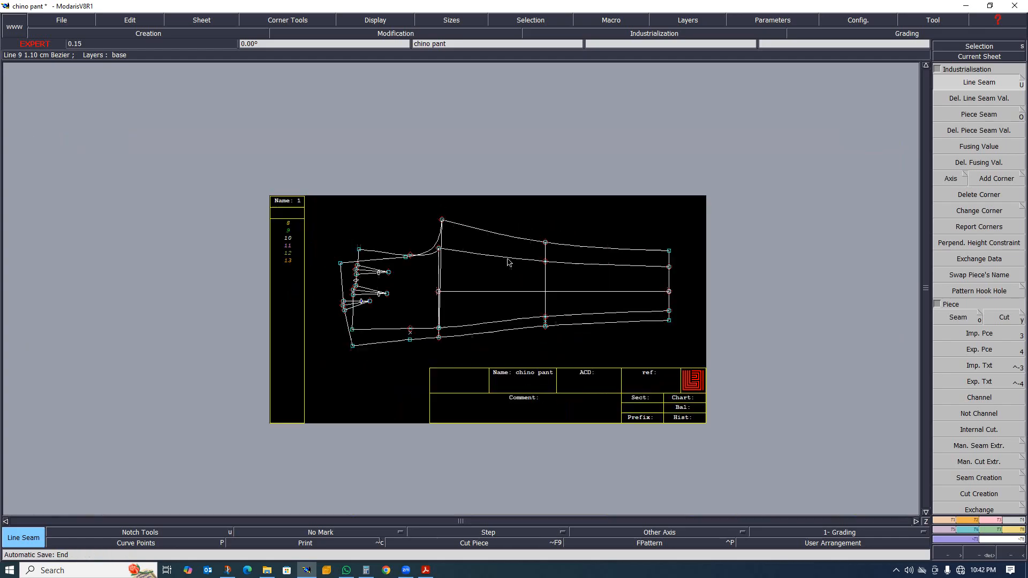
pyautogui.scroll(2, 507, 241)
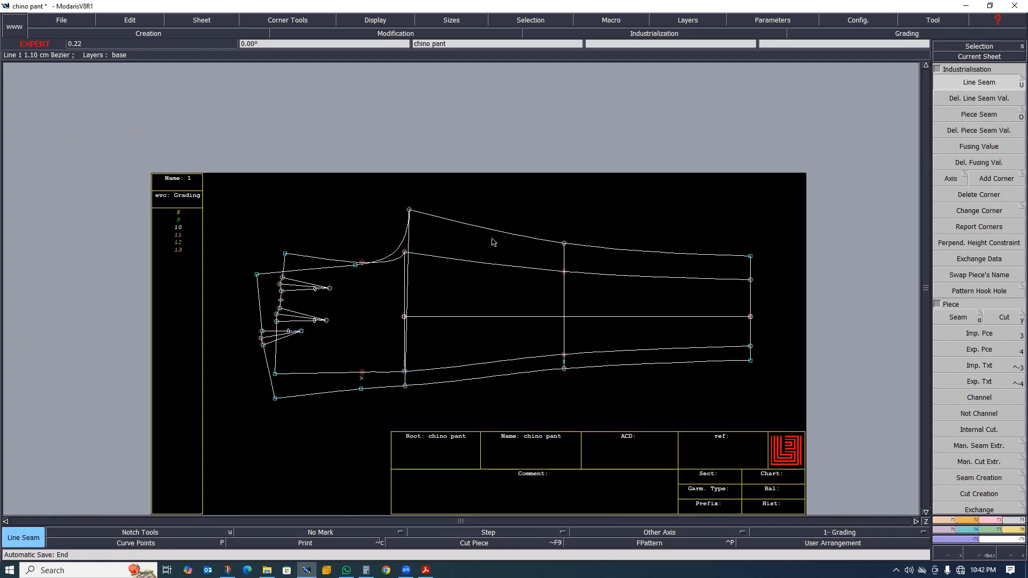
pyautogui.scroll(2, 493, 242)
pyautogui.scroll(-4, 507, 248)
pyautogui.scroll(4, 509, 251)
pyautogui.scroll(-2, 477, 266)
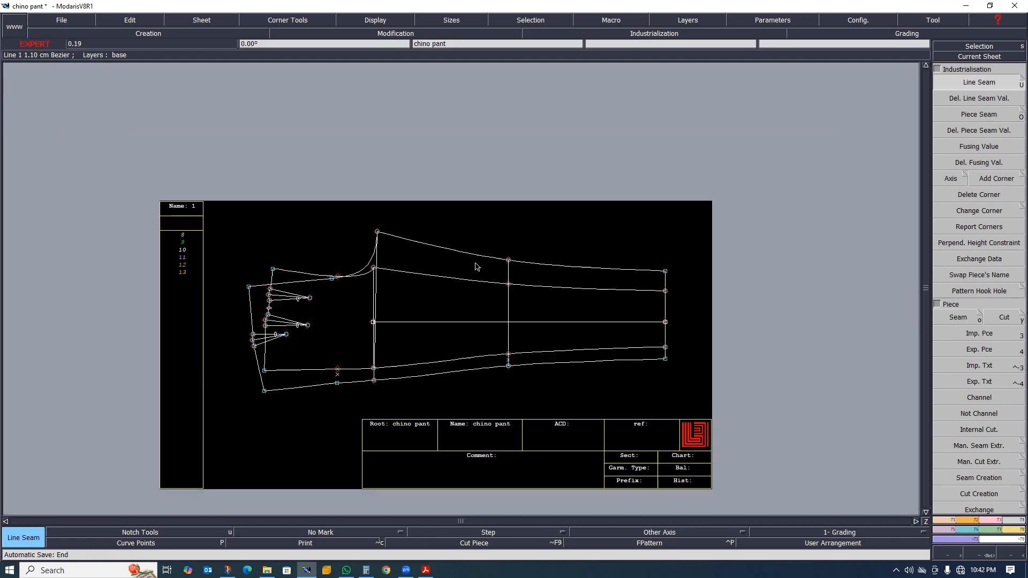
pyautogui.scroll(2, 477, 266)
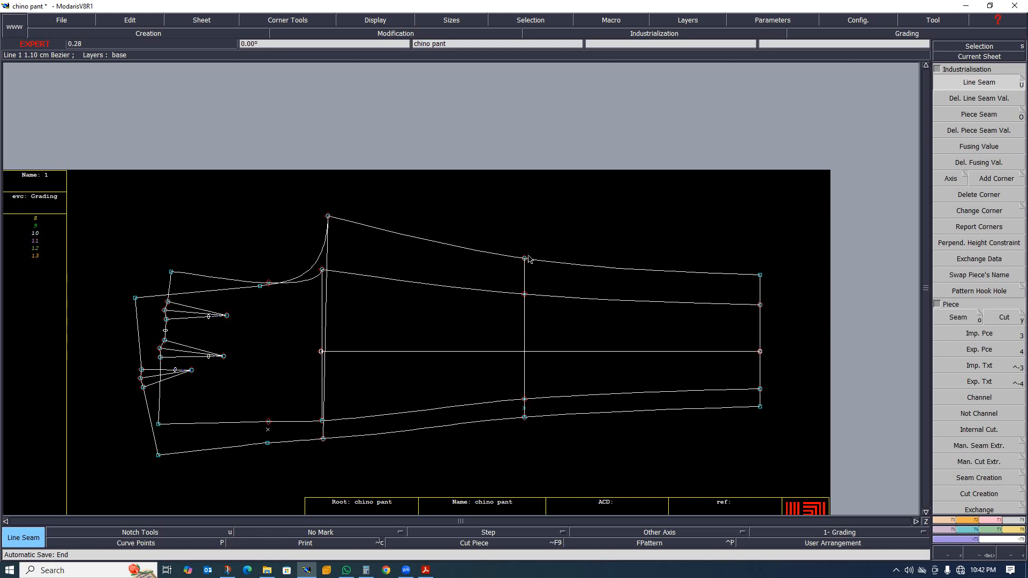
pyautogui.scroll(-4, 458, 280)
pyautogui.scroll(3, 453, 294)
pyautogui.scroll(-3, 399, 252)
pyautogui.scroll(2, 483, 321)
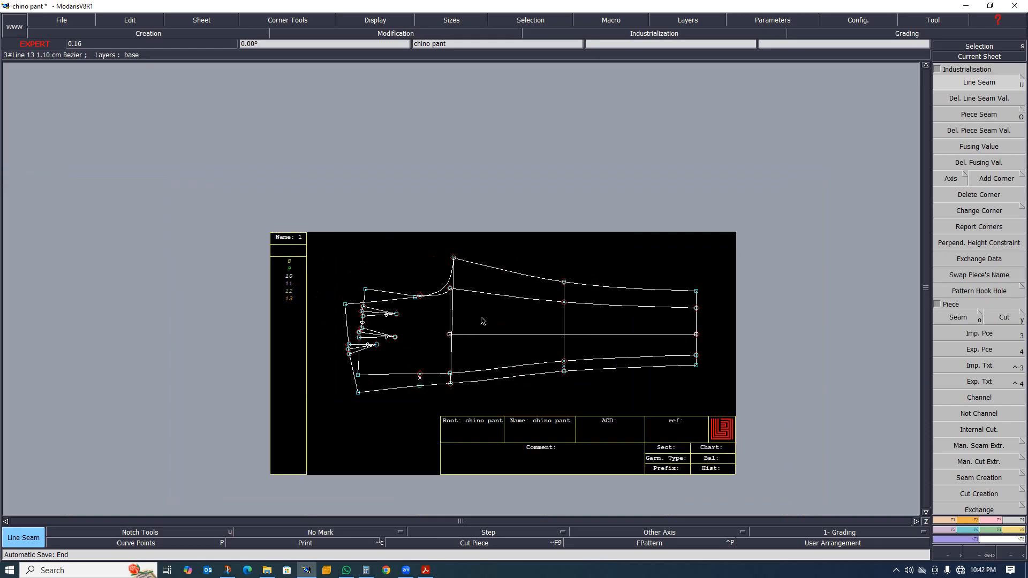
pyautogui.scroll(2, 483, 321)
pyautogui.scroll(-3, 466, 313)
pyautogui.scroll(2, 453, 303)
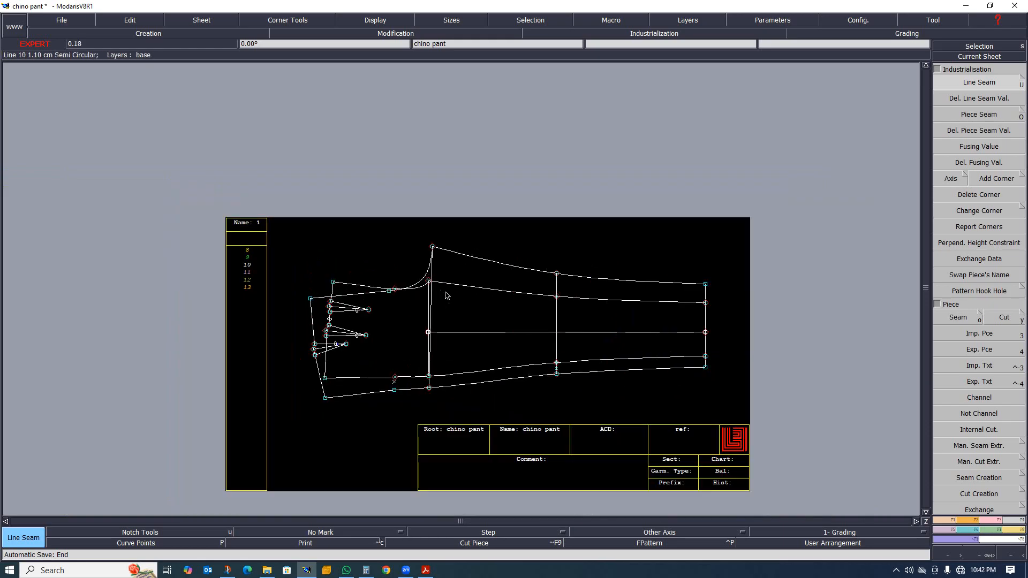
pyautogui.scroll(2, 450, 297)
pyautogui.click(994, 349)
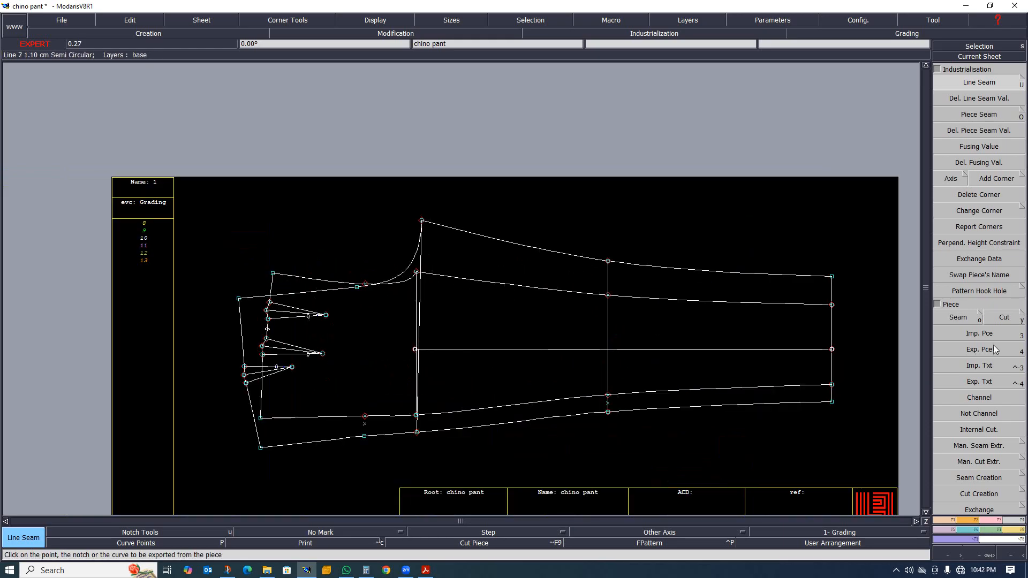
pyautogui.click(972, 304)
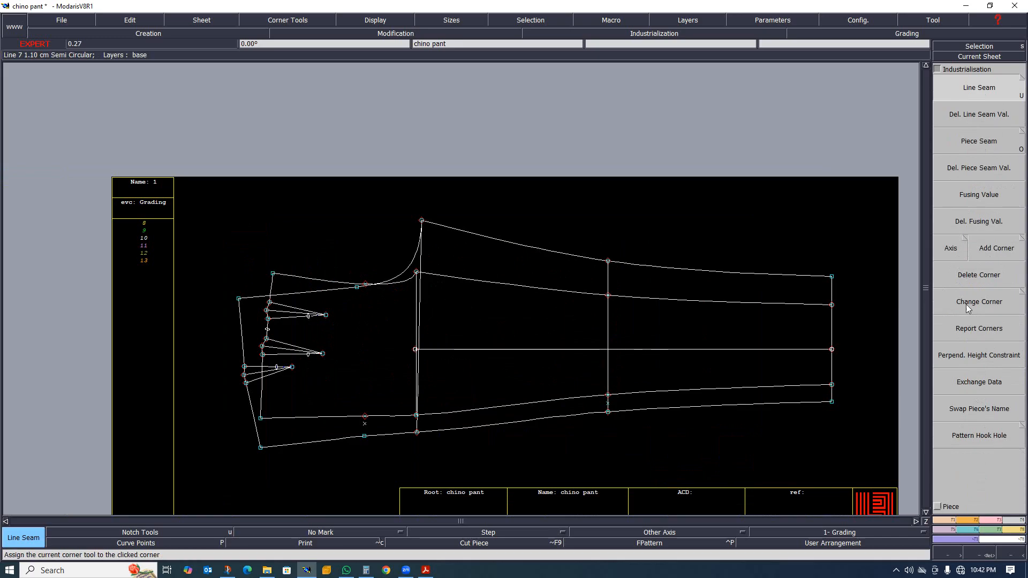
pyautogui.click(936, 71)
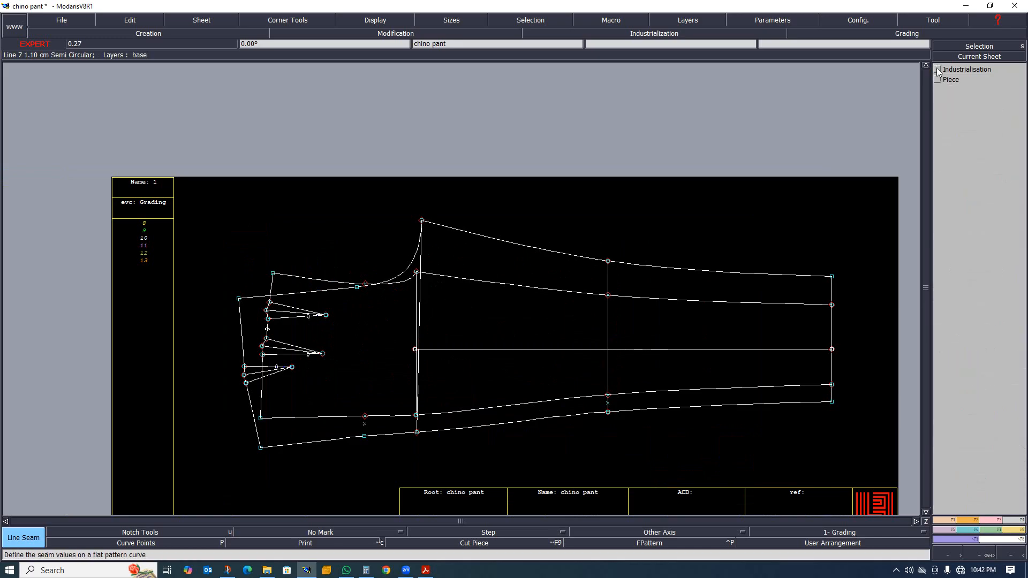
pyautogui.click(937, 70)
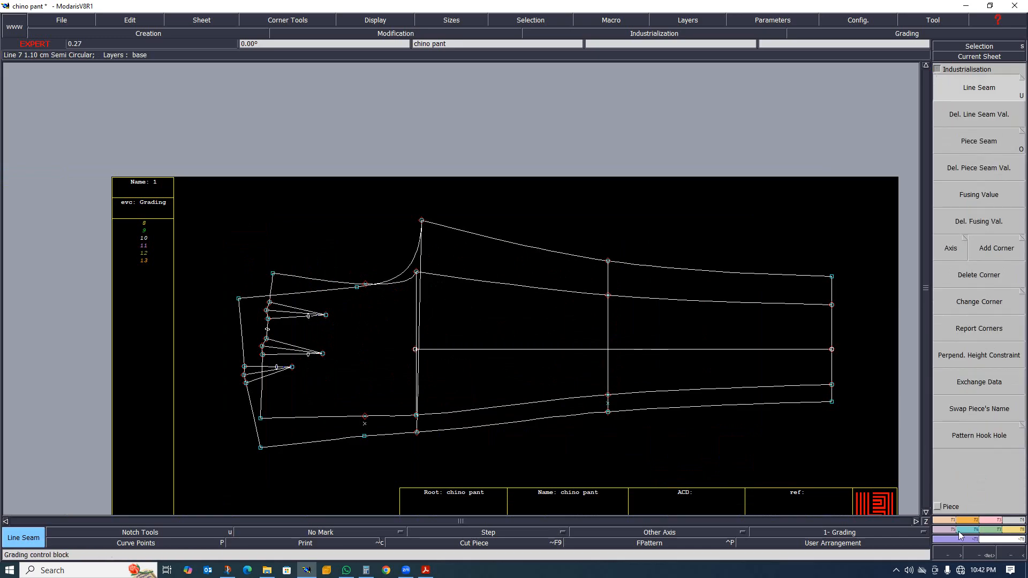
pyautogui.click(940, 506)
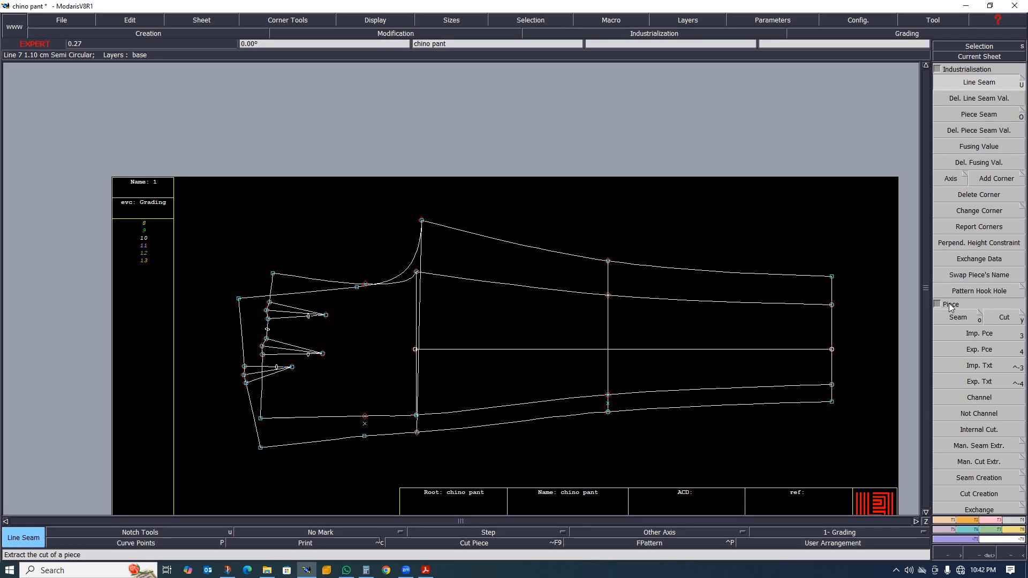
# Extract the front pant piece with the Seam tool, including the two upper waist darts as internal lines and every area inside the inner outline.
pyautogui.click(957, 317)
pyautogui.scroll(1, 328, 338)
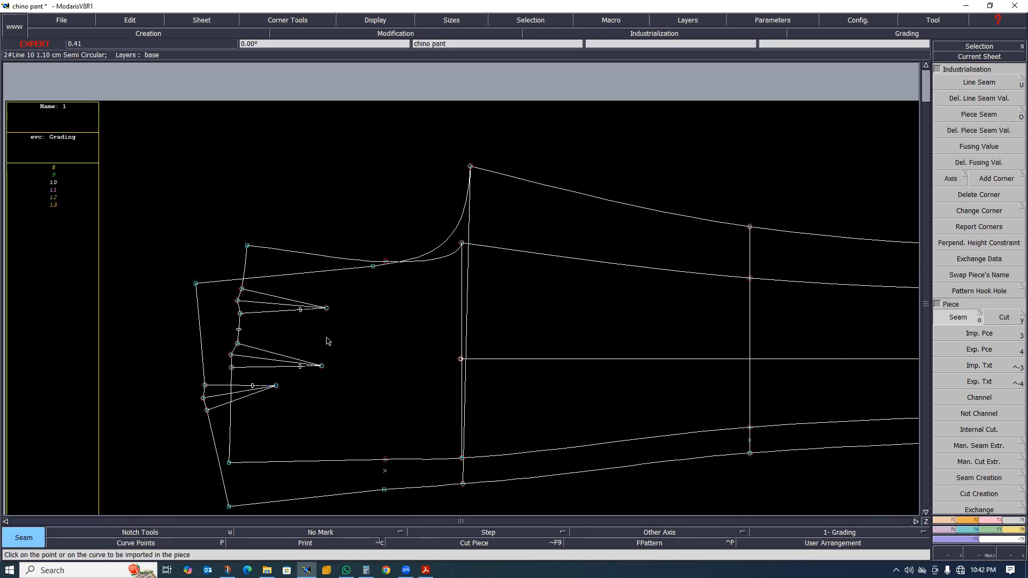
pyautogui.moveTo(238, 289); pyautogui.dragTo(350, 370)
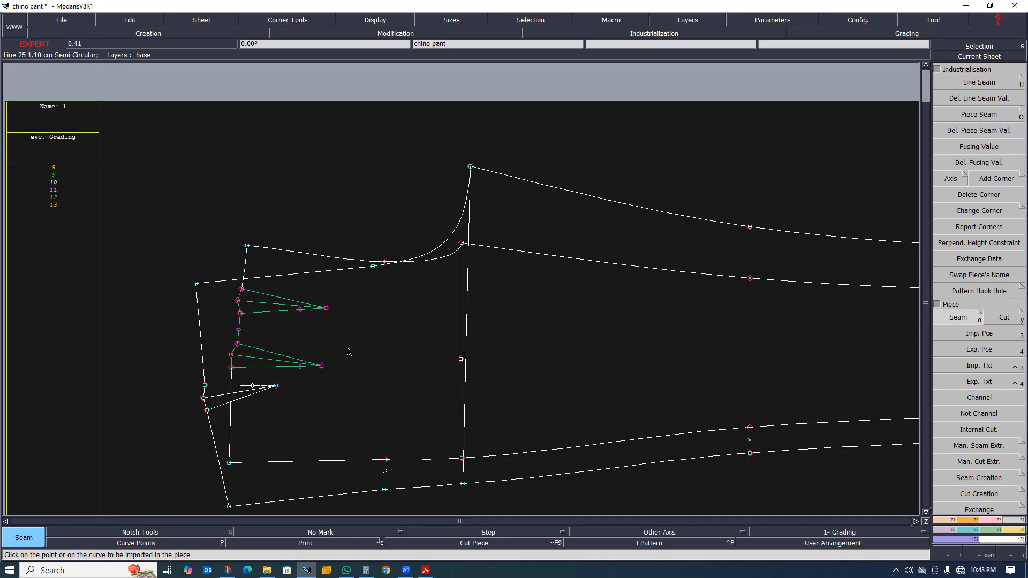
pyautogui.rightClick(347, 346)
pyautogui.moveTo(273, 265); pyautogui.dragTo(441, 352)
pyautogui.scroll(-2, 395, 333)
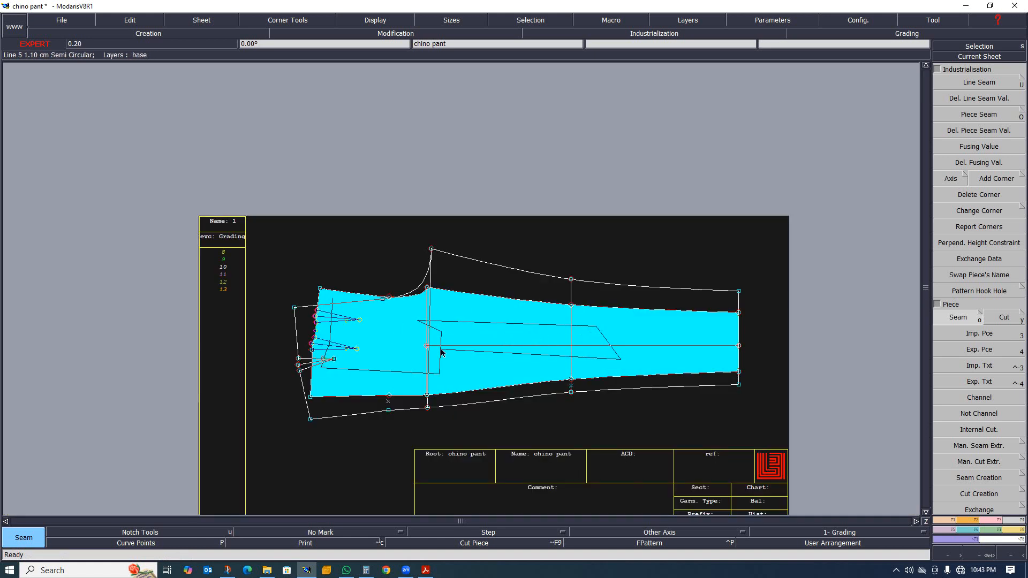
pyautogui.scroll(2, 441, 350)
pyautogui.rightClick(454, 336)
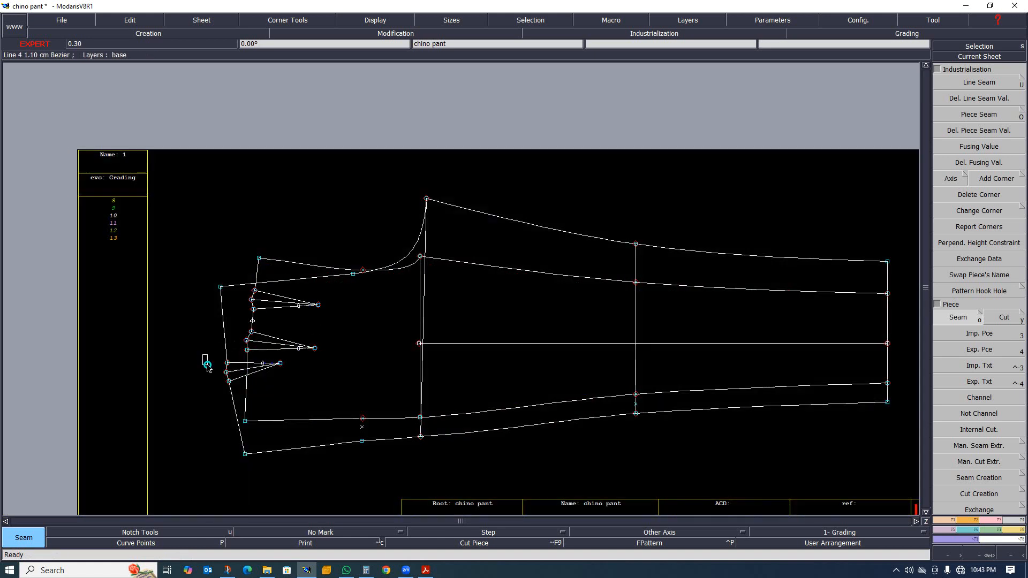
# Start extracting the back pant piece with the lowest waist dart included, adding the areas of the waist, the darts, the crotch and the thigh.
pyautogui.moveTo(204, 355); pyautogui.dragTo(285, 389)
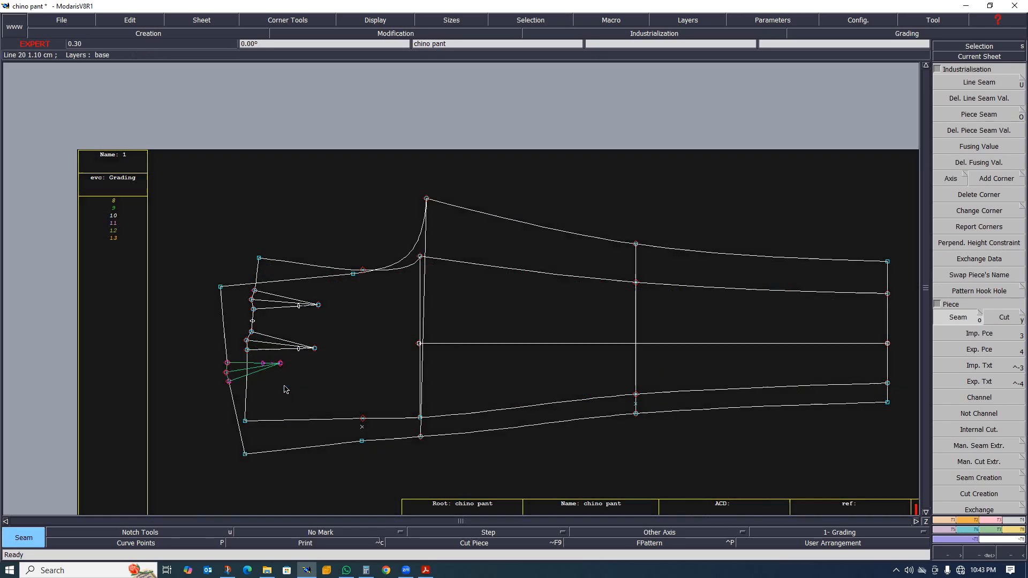
pyautogui.click(233, 327)
pyautogui.click(278, 380)
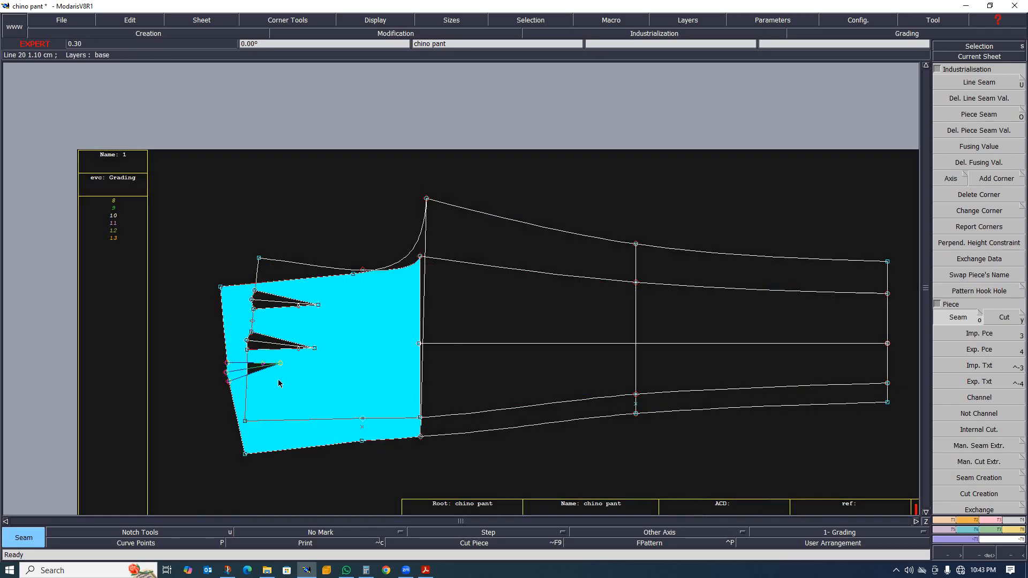
pyautogui.click(339, 369)
pyautogui.click(273, 292)
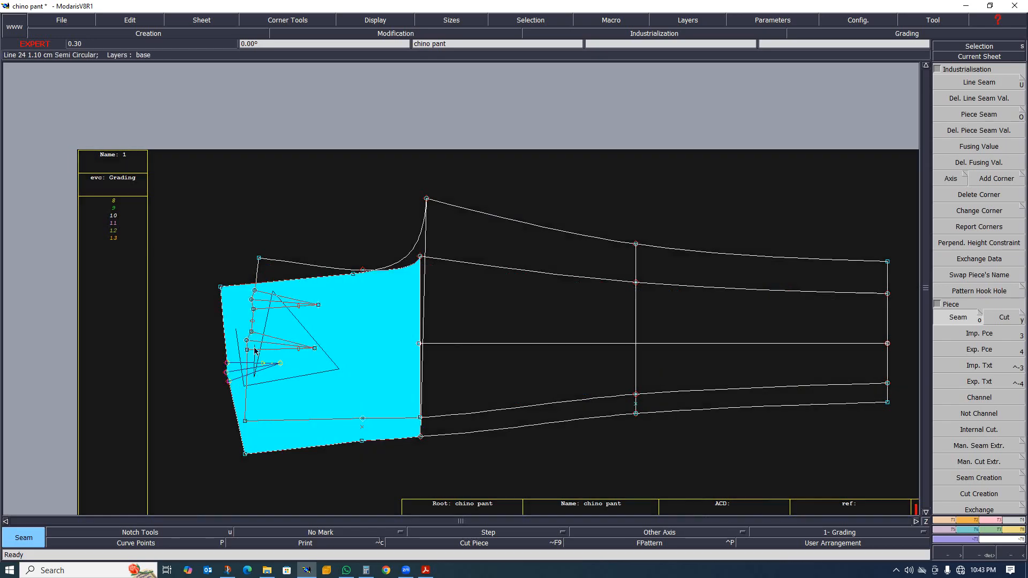
pyautogui.click(357, 300)
pyautogui.click(447, 307)
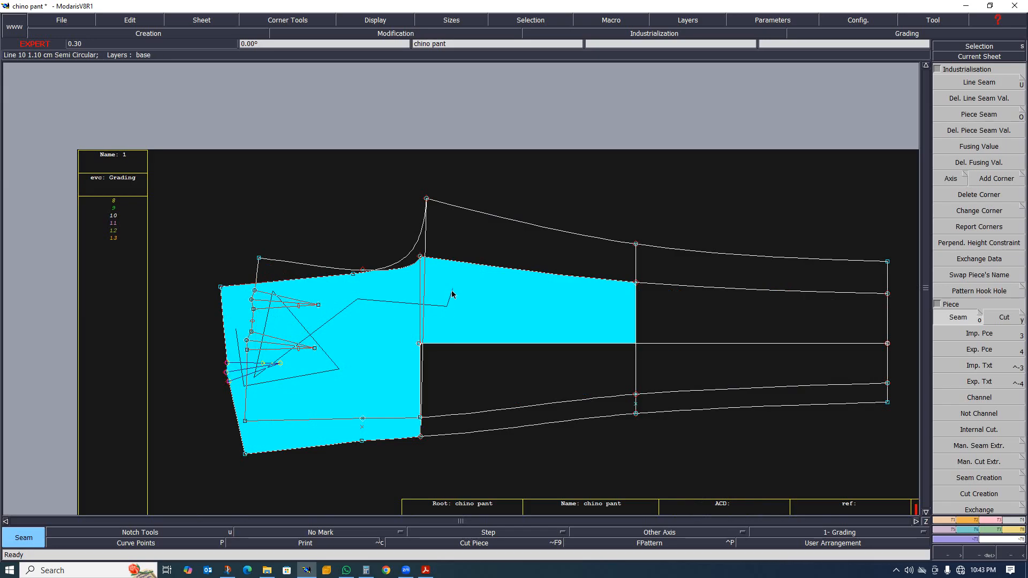
pyautogui.click(458, 256)
pyautogui.click(409, 262)
pyautogui.rightClick(475, 370)
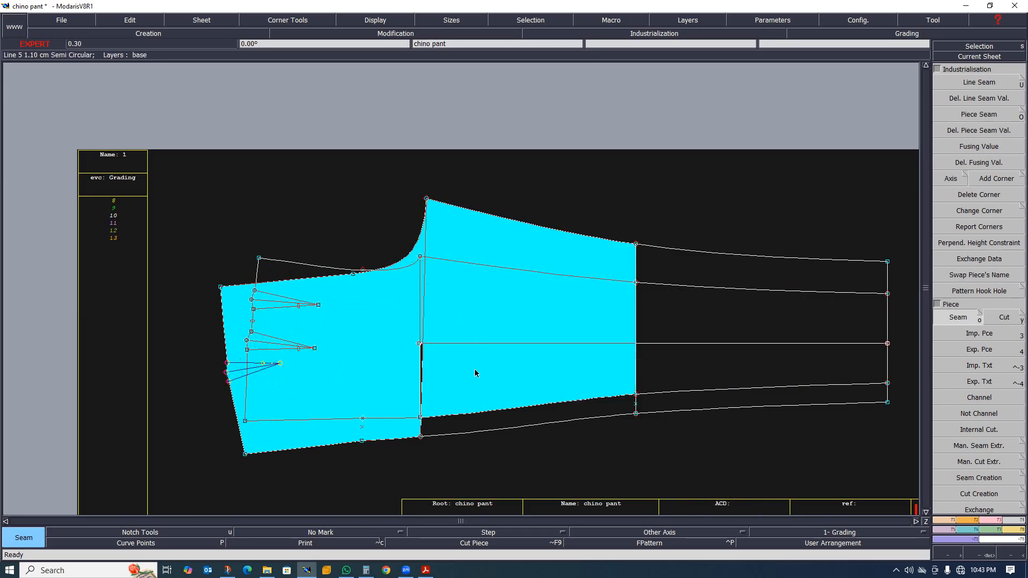
# Add the remaining side seam strip and the areas below the knee down to the hem, and complete the back piece extraction.
pyautogui.click(388, 385)
pyautogui.click(445, 426)
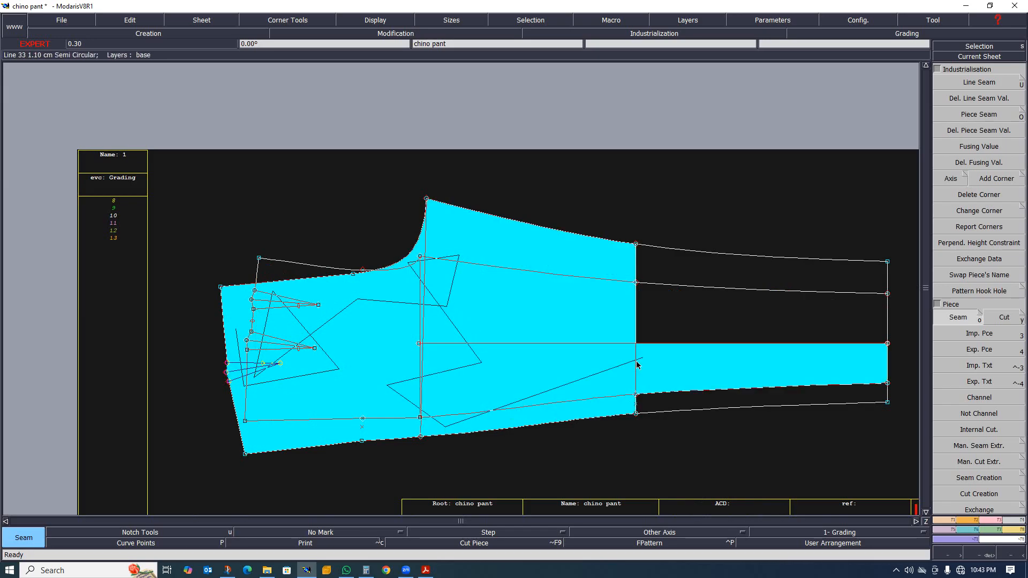
pyautogui.click(708, 303)
pyautogui.click(713, 274)
pyautogui.click(719, 364)
pyautogui.click(717, 396)
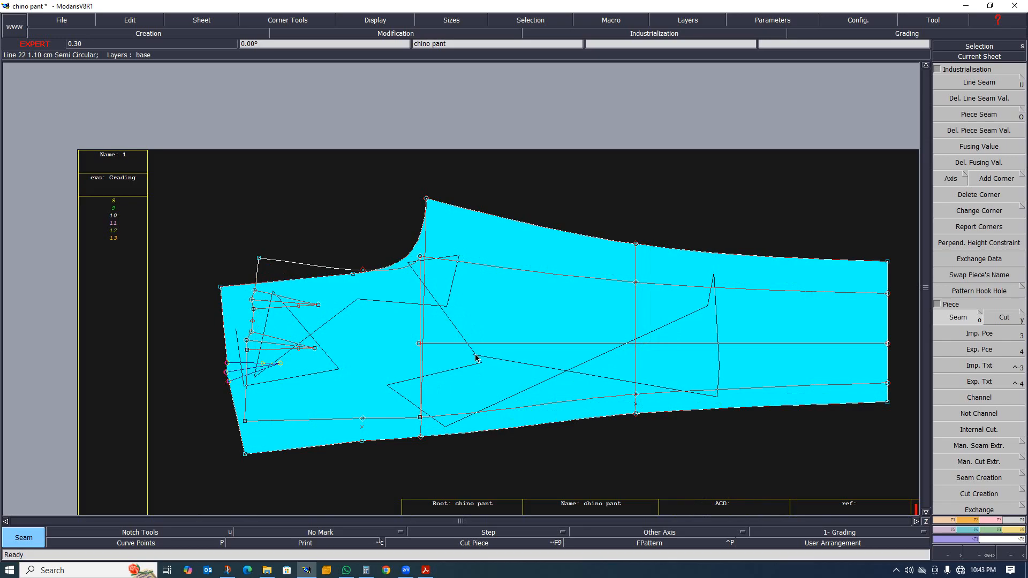
pyautogui.rightClick(462, 353)
# Arrange all sheets automatically on the desk, with the base pattern and both extracted pieces in view.
pyautogui.scroll(-1, 328, 380)
pyautogui.scroll(1, 423, 370)
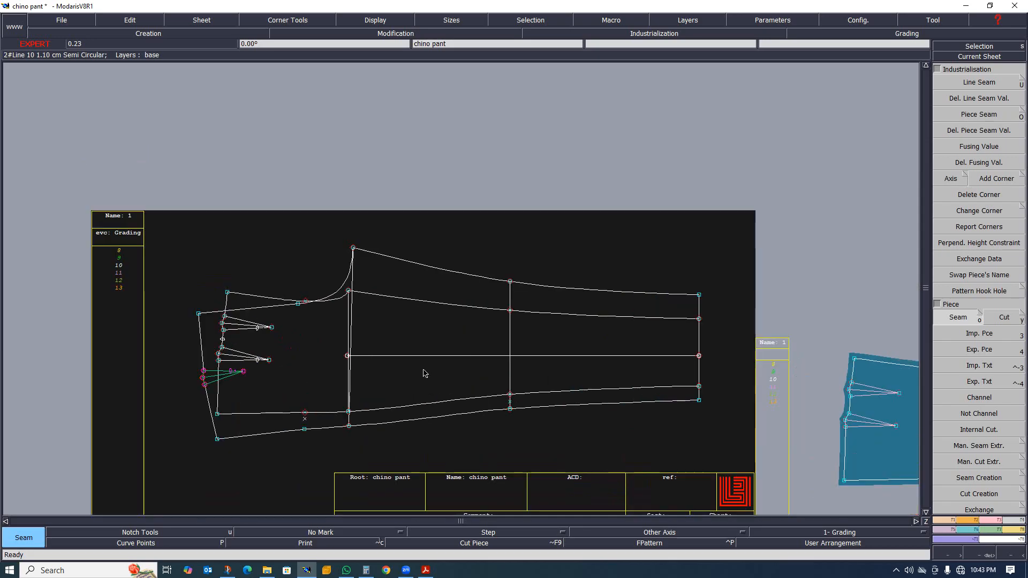
pyautogui.scroll(-2, 424, 373)
pyautogui.scroll(1, 519, 378)
pyautogui.press('j')
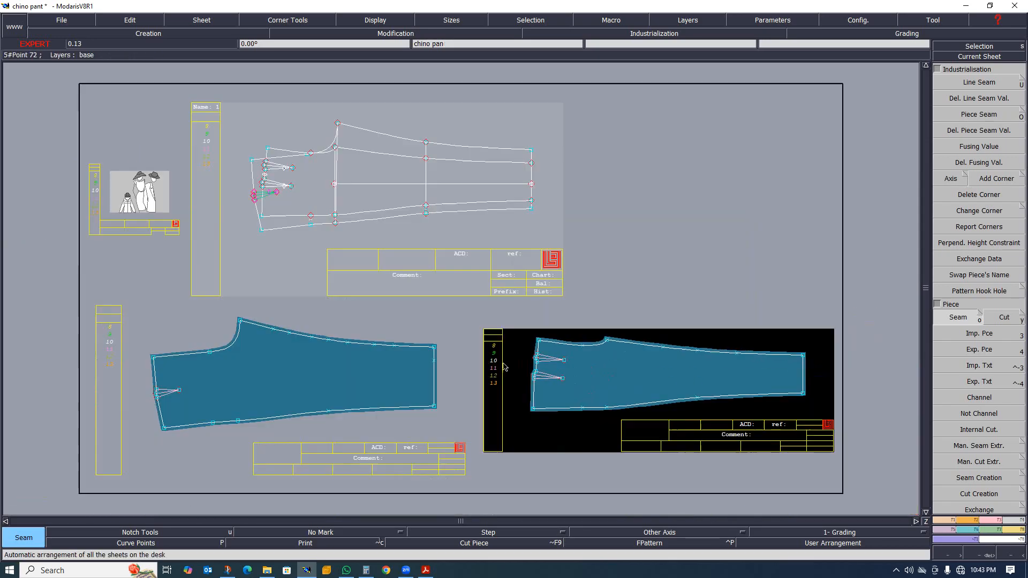
pyautogui.scroll(-1, 322, 401)
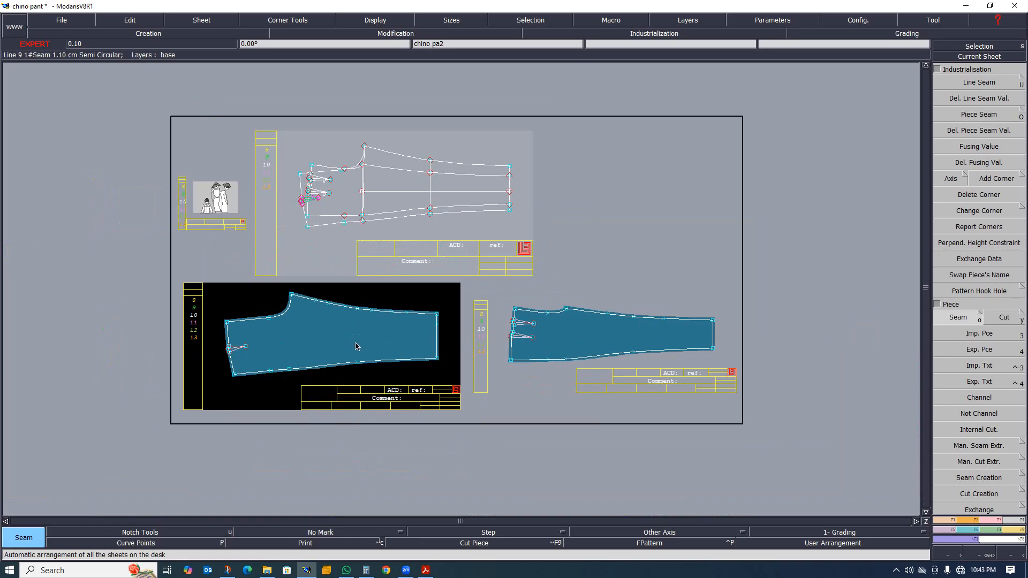
# Draw a horizontal grain line axis (DF) in the middle of the back piece and another about 41 cm long on the front piece.
pyautogui.press('d')
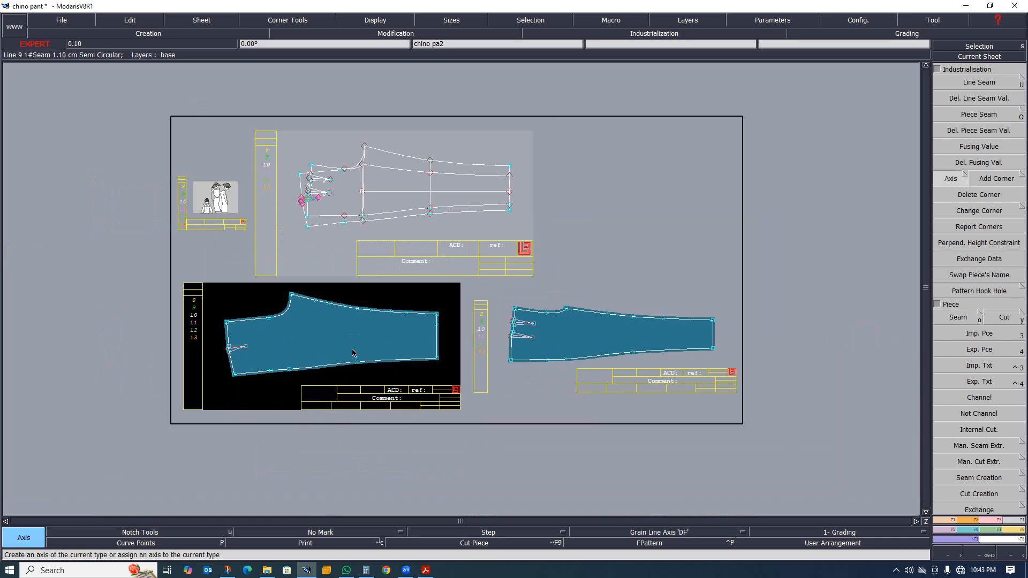
pyautogui.click(307, 339)
pyautogui.click(381, 339)
pyautogui.click(585, 336)
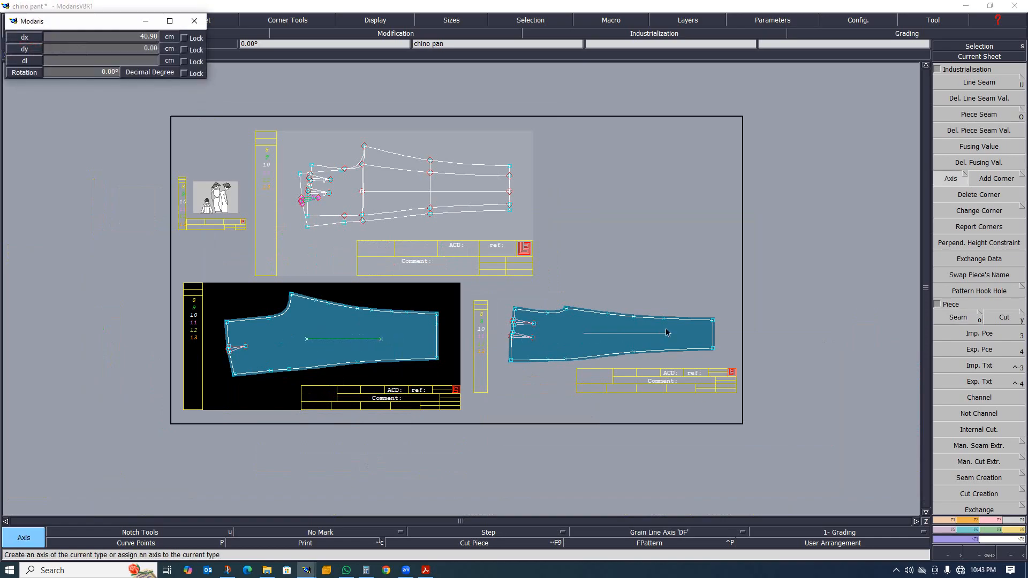
pyautogui.click(665, 336)
# Examine the base pattern and the extracted pieces, checking the back piece's seam allowance, dart and grain line up close.
pyautogui.scroll(-2, 435, 324)
pyautogui.scroll(2, 434, 324)
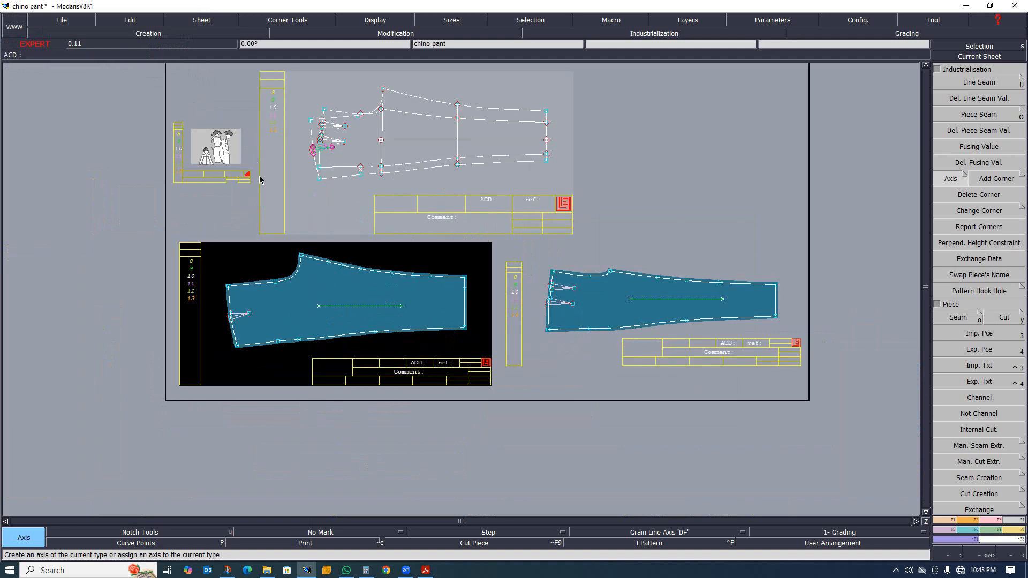
pyautogui.click(315, 193)
pyautogui.scroll(-1, 405, 207)
pyautogui.scroll(1, 381, 220)
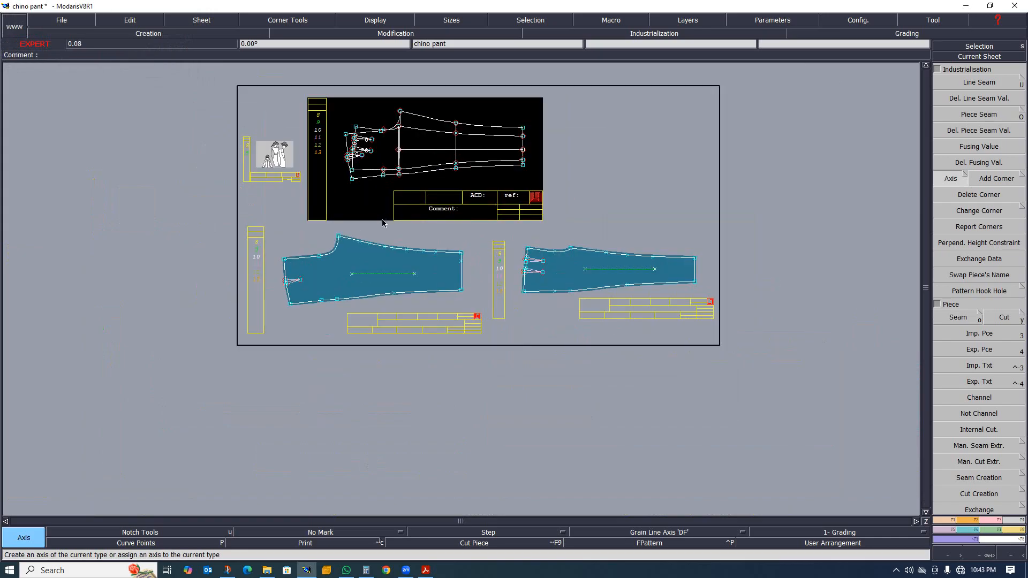
pyautogui.click(318, 256)
pyautogui.scroll(1, 345, 274)
pyautogui.scroll(2, 346, 290)
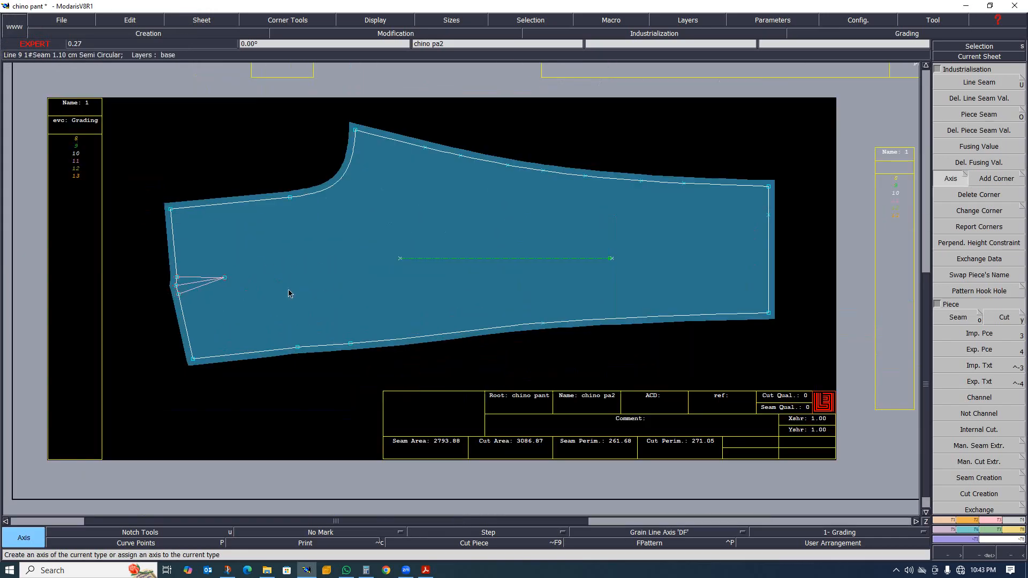
pyautogui.scroll(-2, 275, 280)
pyautogui.scroll(2, 276, 280)
pyautogui.scroll(-2, 278, 279)
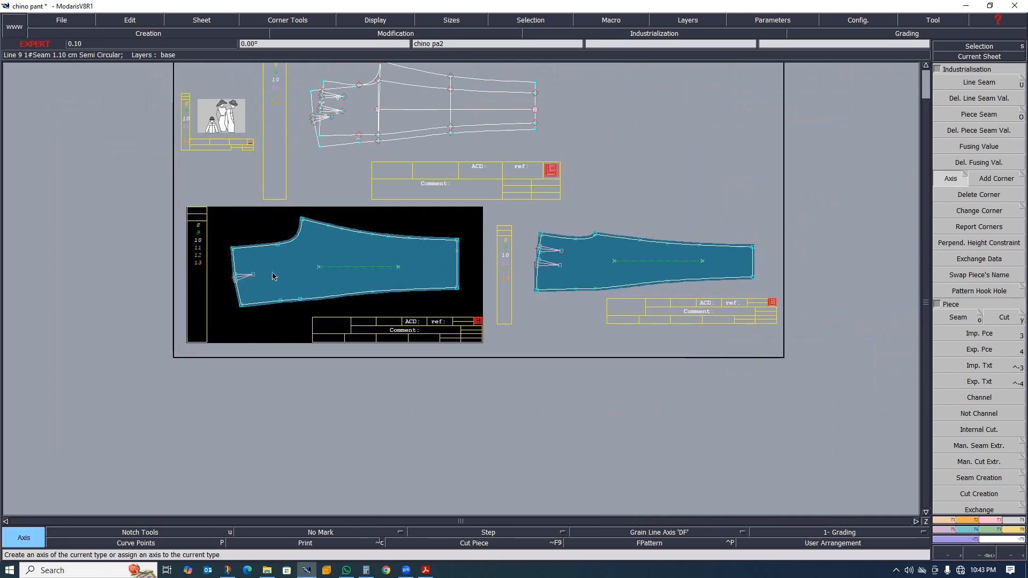
pyautogui.scroll(-1, 282, 278)
pyautogui.scroll(3, 281, 276)
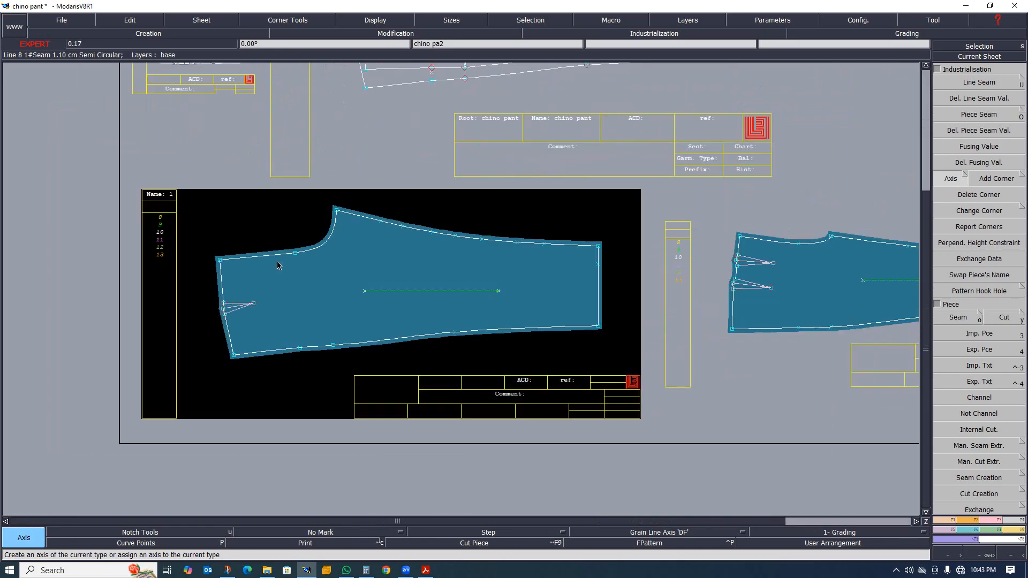
# Create a new variant named "fit" and minimize its window to return to the pattern sheets.
pyautogui.scroll(-2, 289, 268)
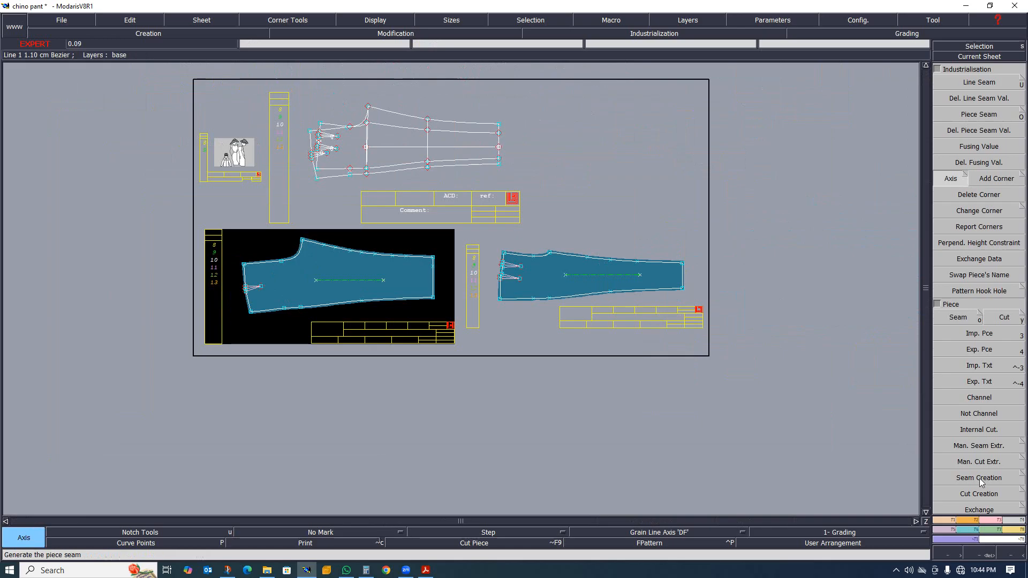
pyautogui.click(1017, 530)
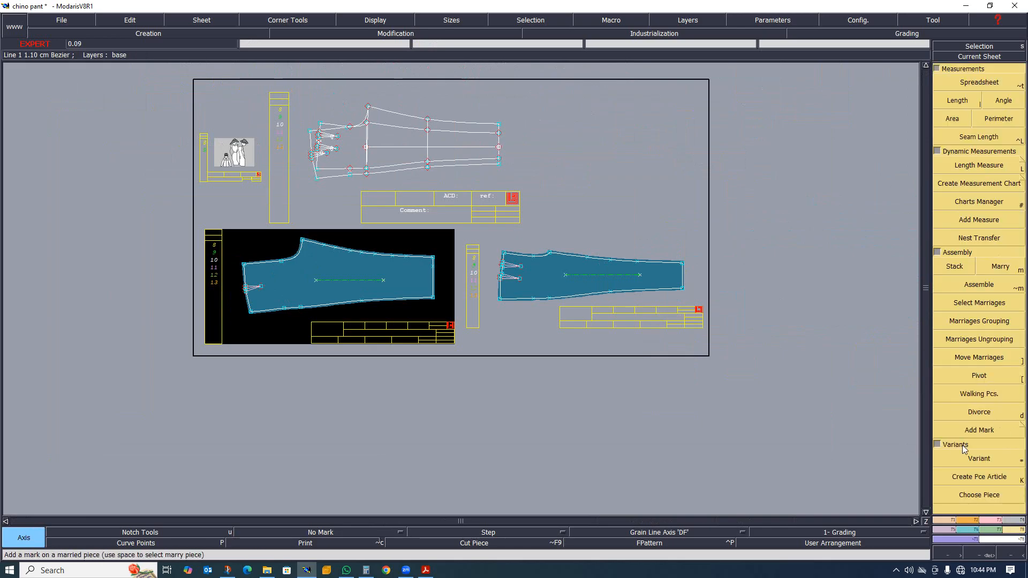
pyautogui.click(988, 460)
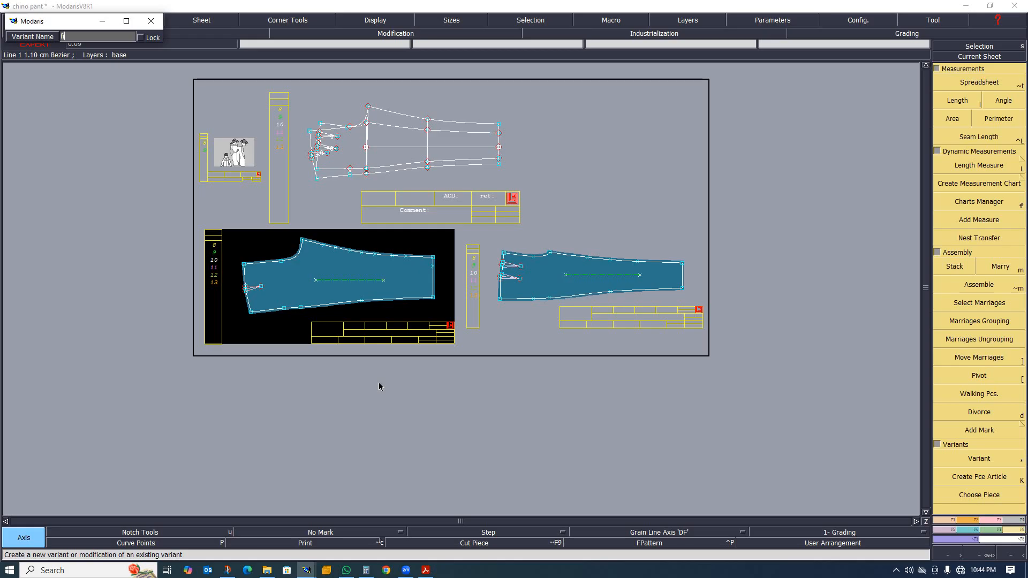
pyautogui.write('fit')
pyautogui.press('Return')
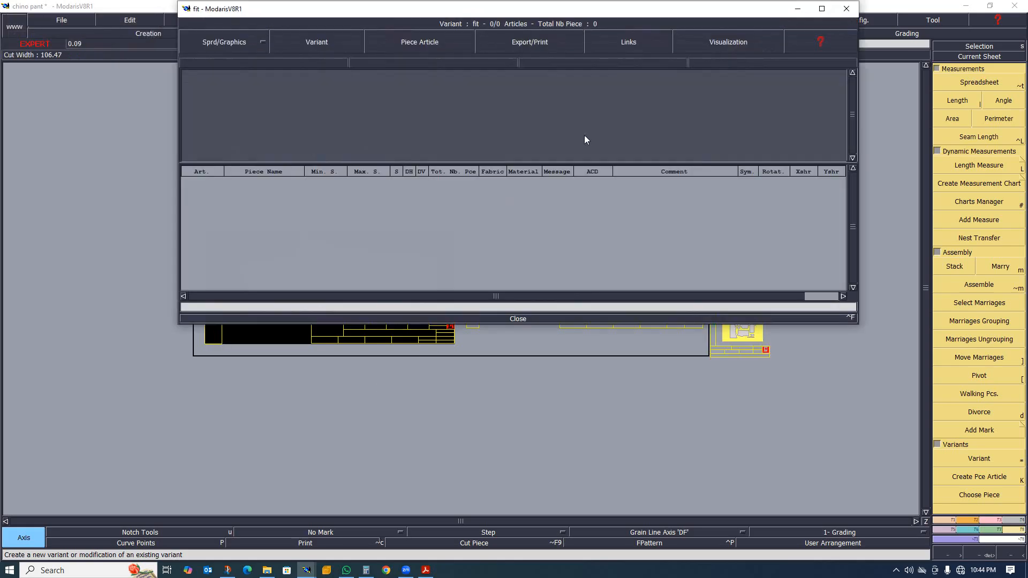
pyautogui.click(797, 12)
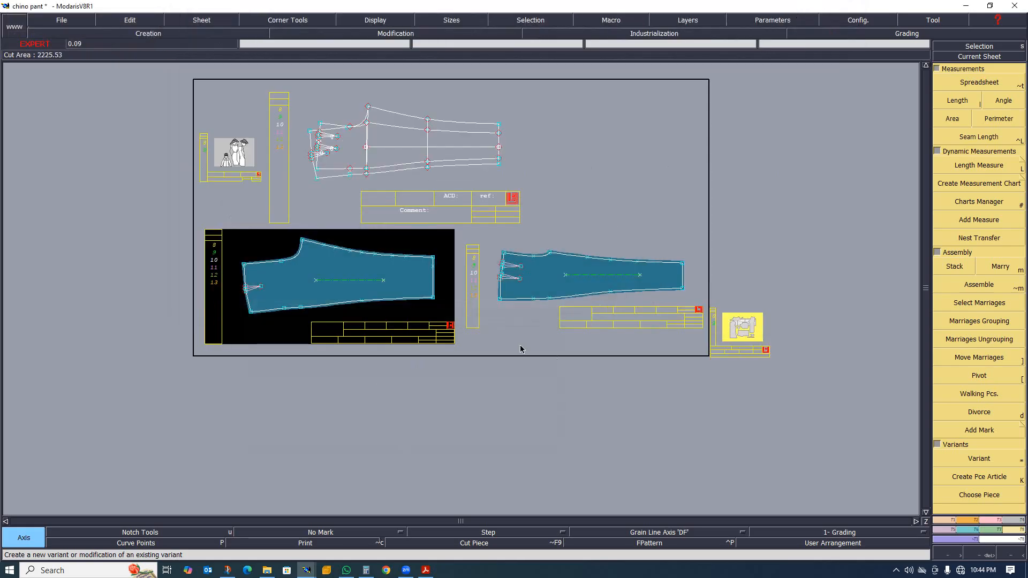
# Add the extracted back piece and the front piece to the fit variant as piece articles, back first.
pyautogui.click(978, 478)
pyautogui.click(370, 276)
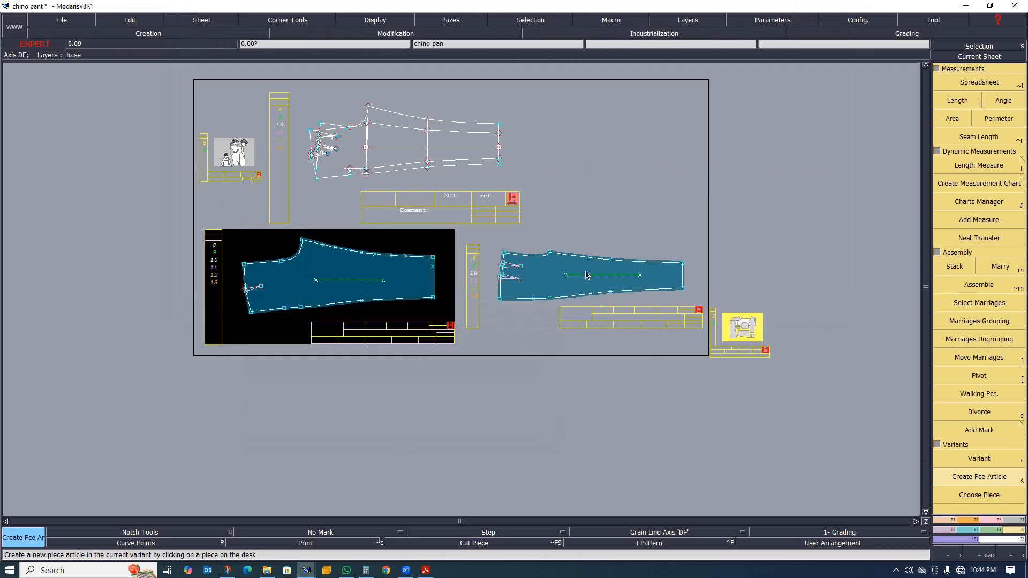
pyautogui.click(587, 266)
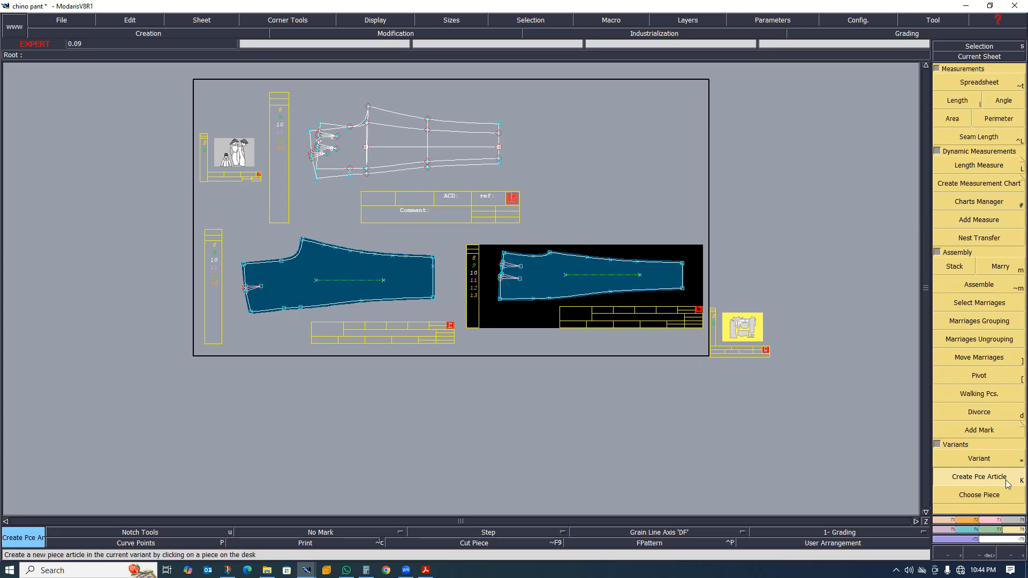
# Reopen the fit variant and enter the comments BK 1X2 for the back piece and FR 1X2 for the front piece.
pyautogui.click(987, 461)
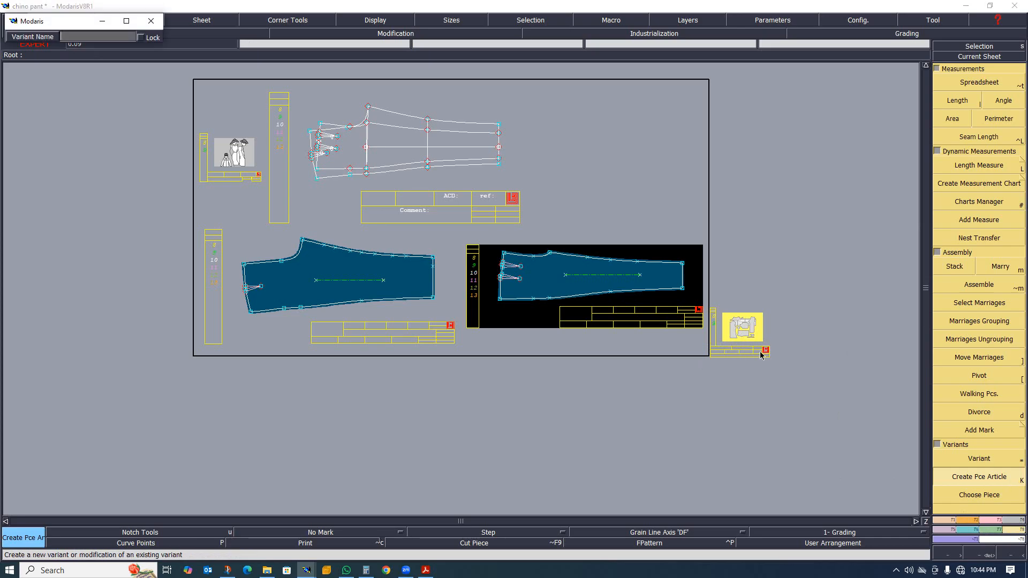
pyautogui.click(739, 332)
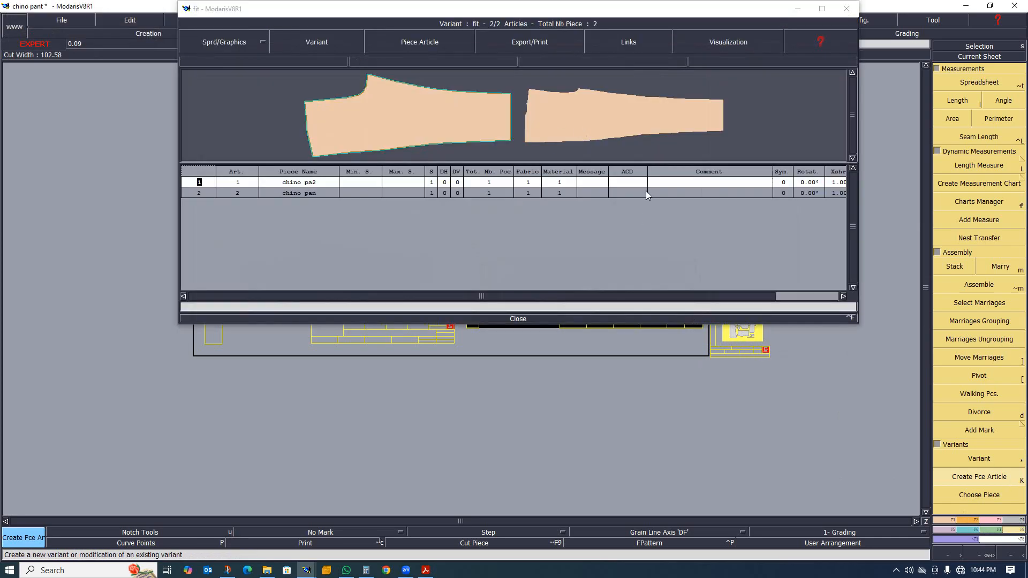
pyautogui.click(672, 183)
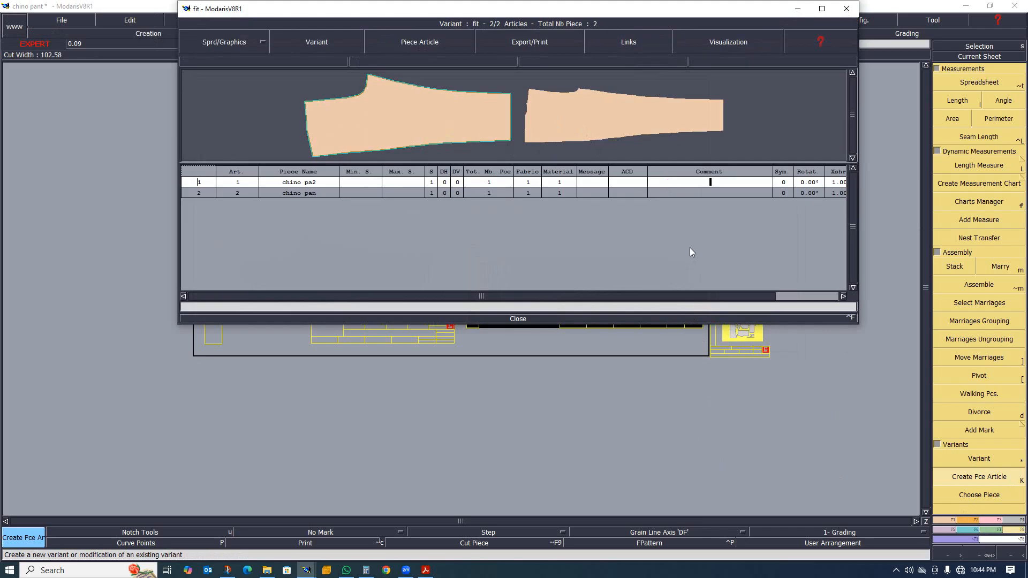
pyautogui.write('BK 1X2')
pyautogui.press('Return')
pyautogui.click(699, 192)
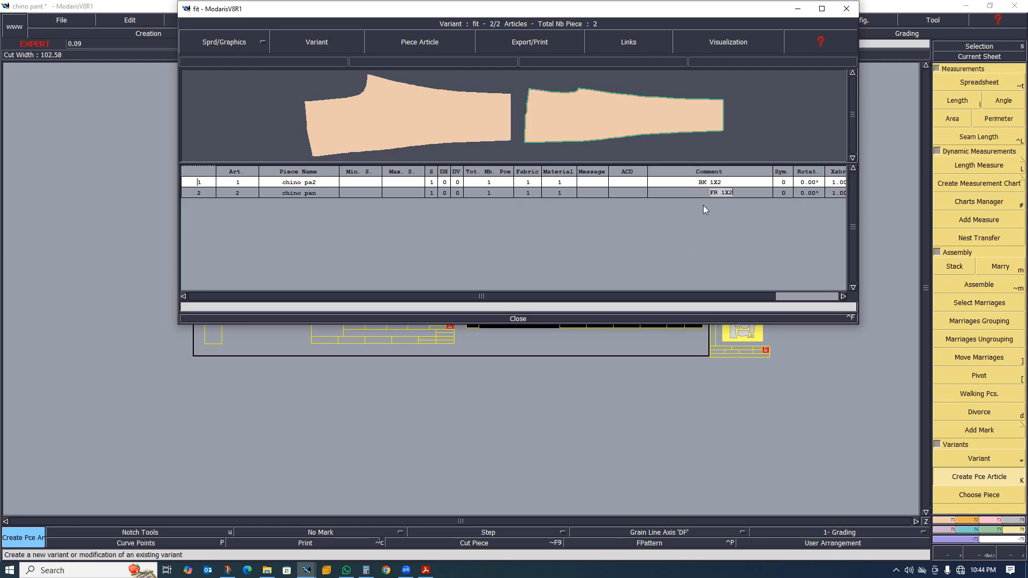
pyautogui.press('Return')
# Widen the variant table to show all its columns, and display the pieces as outlines with their points.
pyautogui.moveTo(860, 193); pyautogui.dragTo(910, 203)
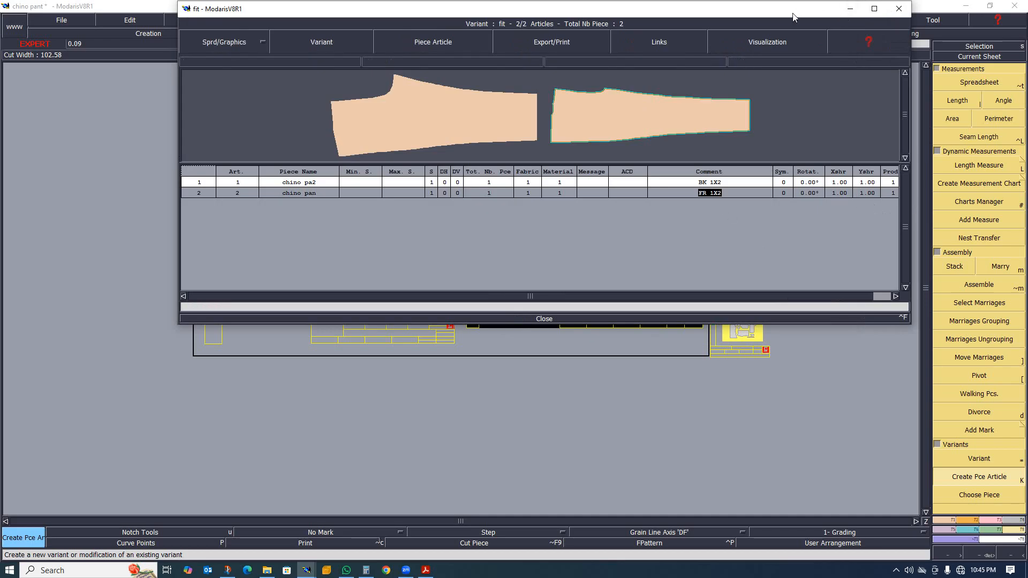
pyautogui.moveTo(794, 13); pyautogui.dragTo(744, 43)
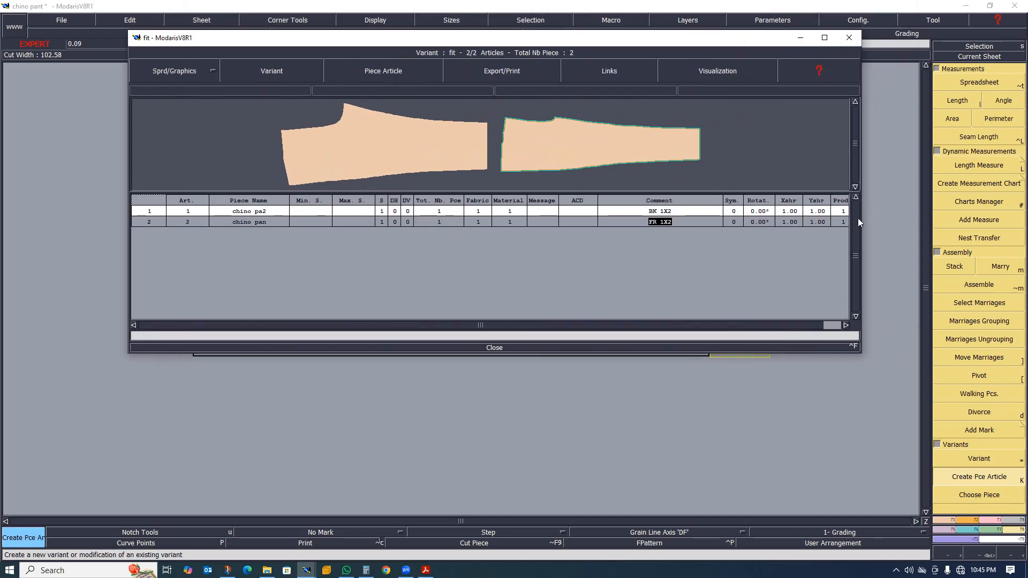
pyautogui.moveTo(859, 217); pyautogui.dragTo(901, 217)
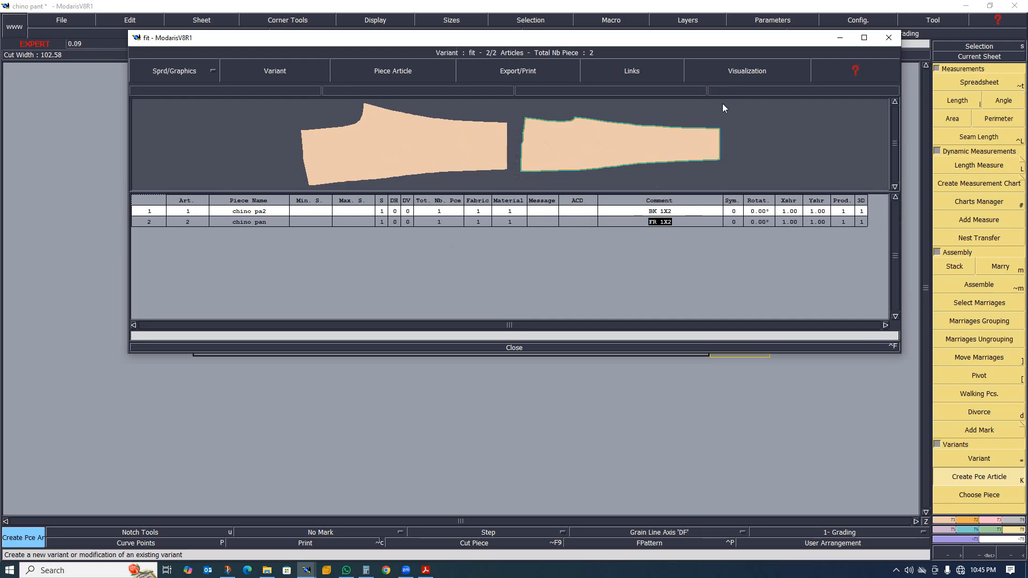
pyautogui.click(744, 72)
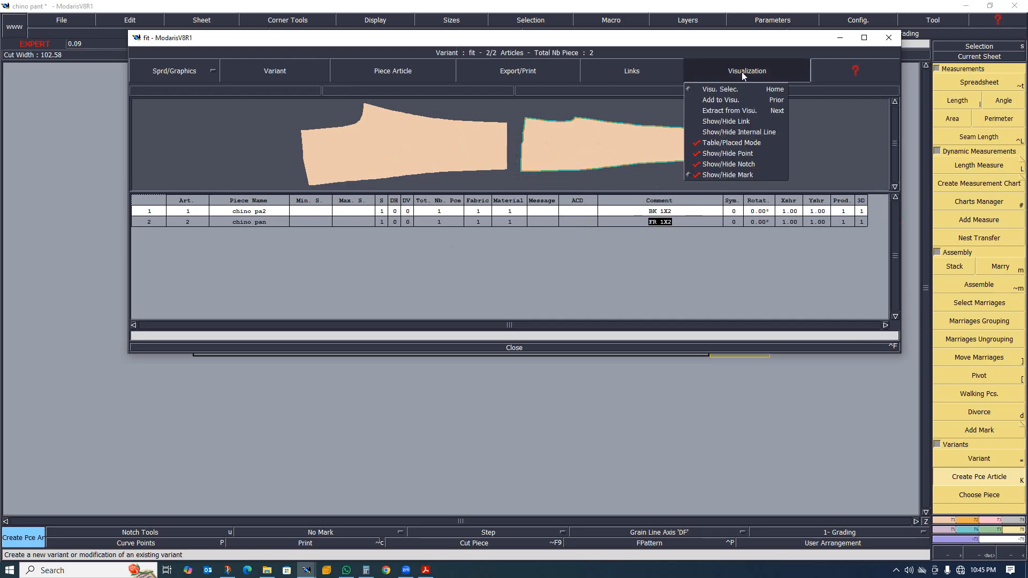
pyautogui.click(703, 122)
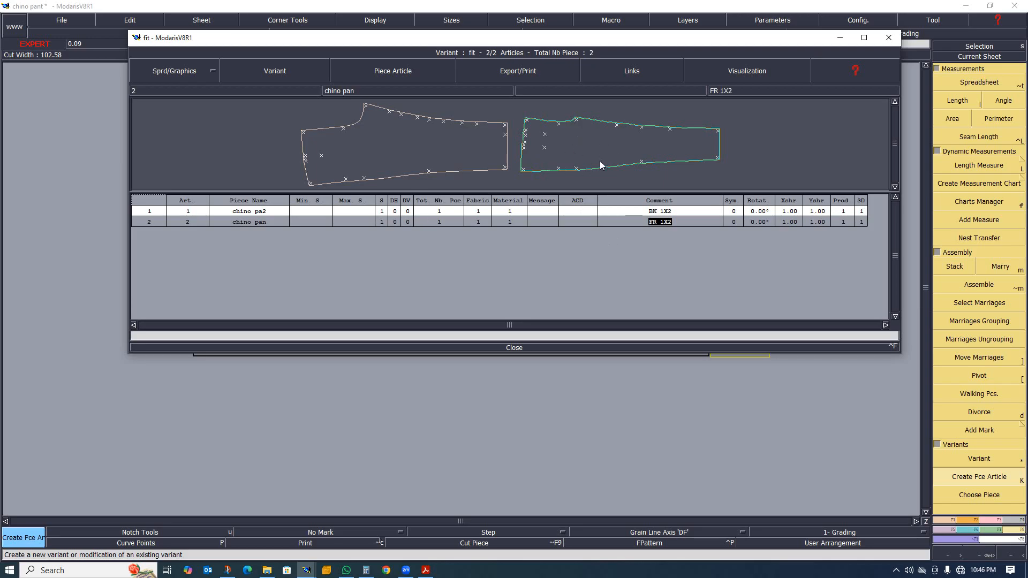
pyautogui.scroll(-3, 509, 167)
pyautogui.scroll(3, 498, 166)
pyautogui.scroll(-3, 476, 149)
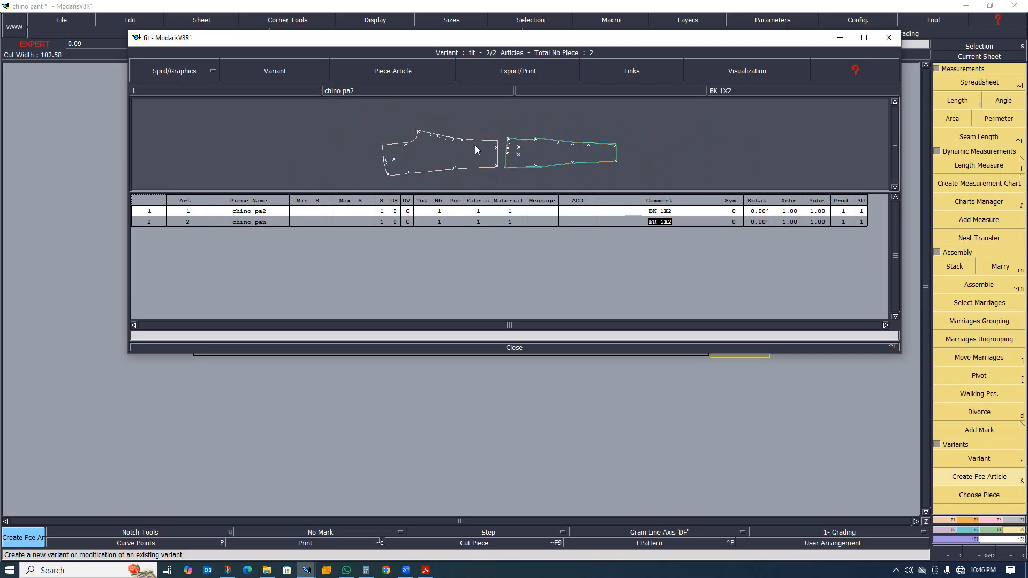
pyautogui.scroll(4, 471, 156)
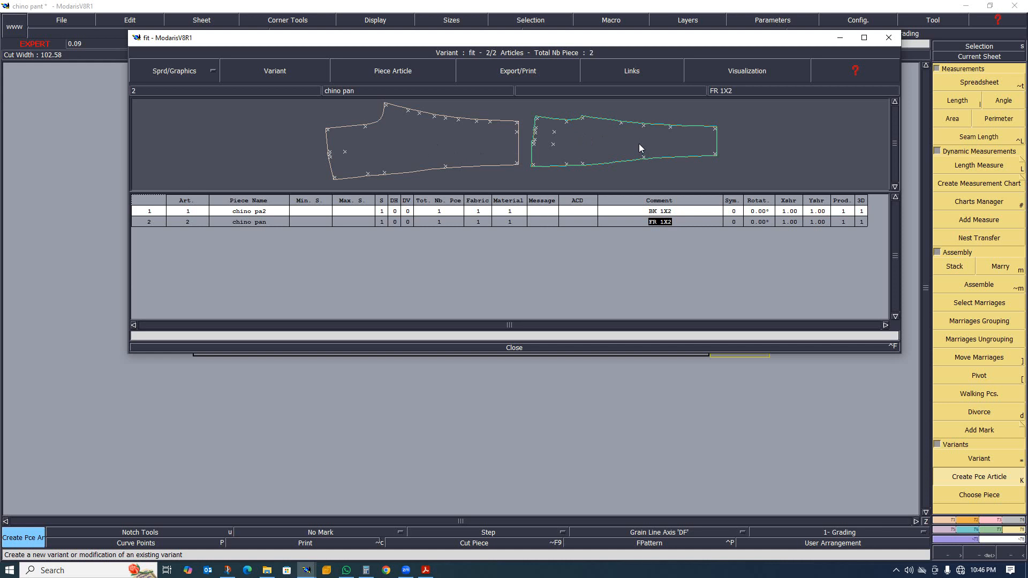
# Try to set the X shrinkage of both piece articles to 103, and close the variant.
pyautogui.click(795, 221)
pyautogui.write('1')
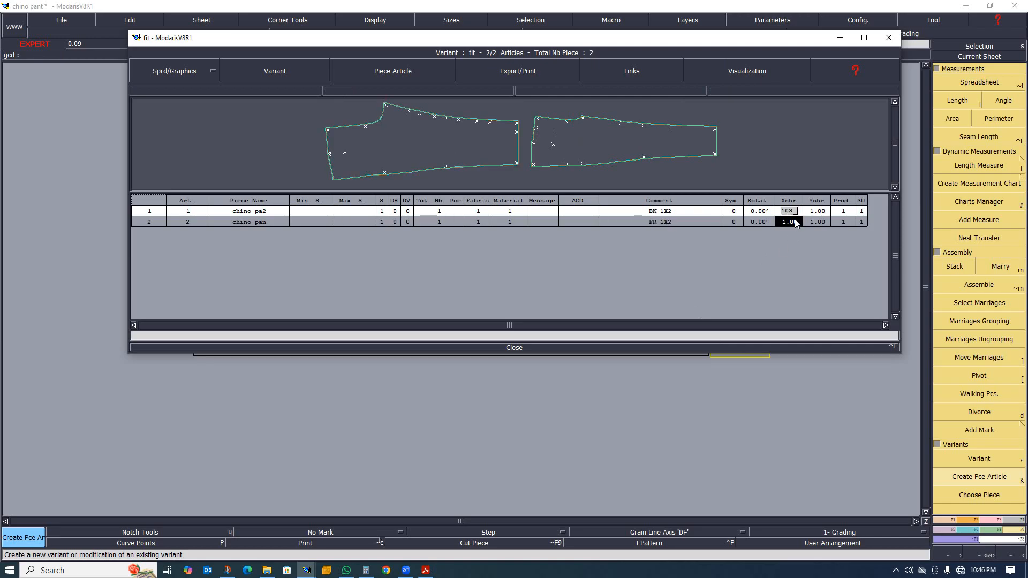
pyautogui.press('Return')
pyautogui.click(531, 348)
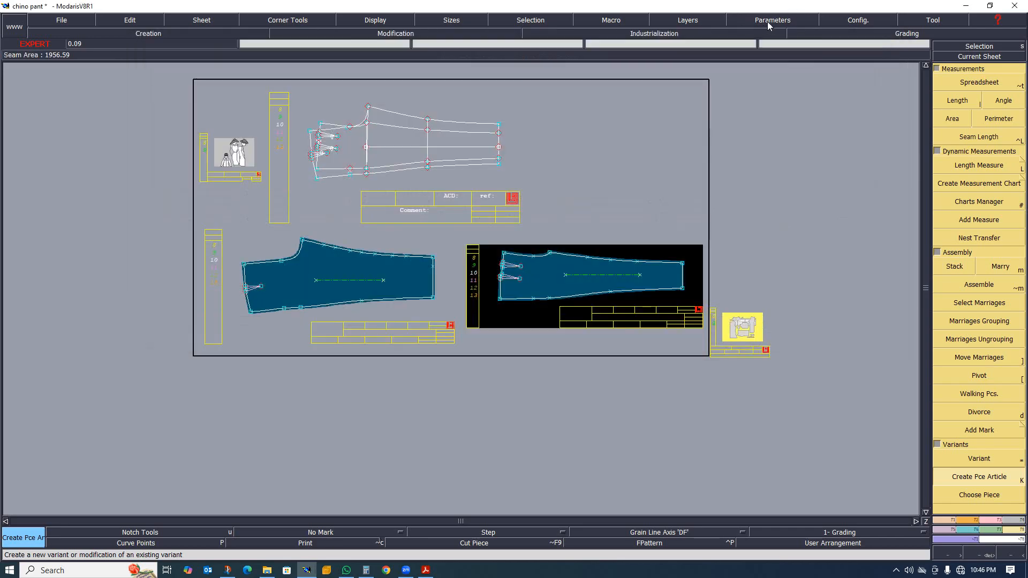
# Change the scale unit to % Scale so that shrinkage values are entered as percentages.
pyautogui.click(698, 21)
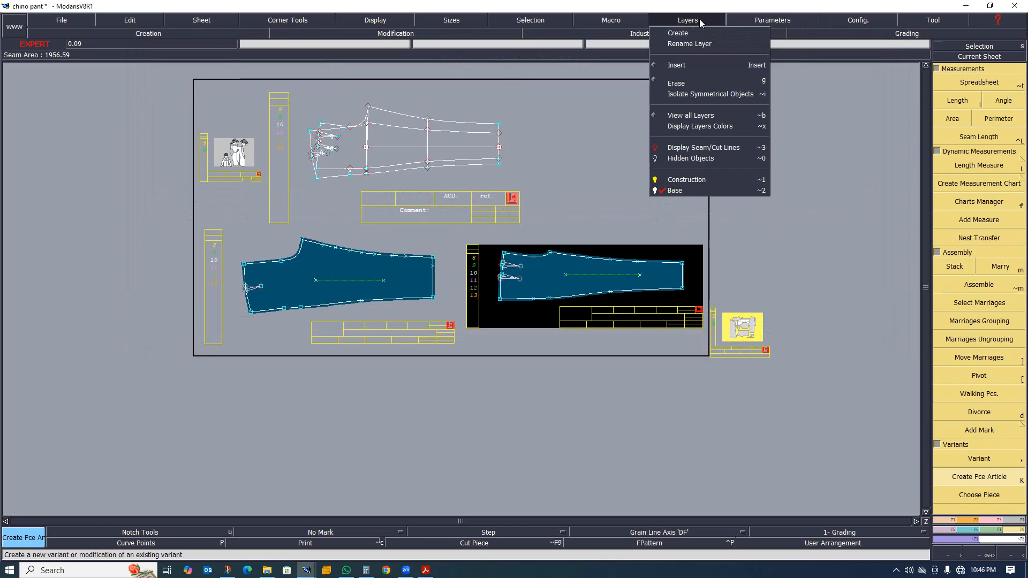
pyautogui.moveTo(771, 22)
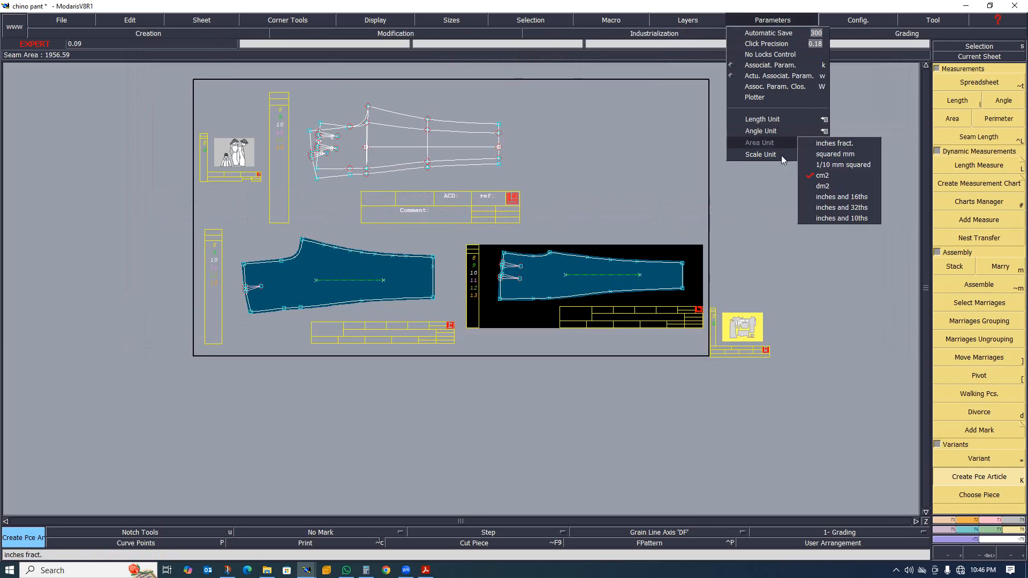
pyautogui.moveTo(685, 20)
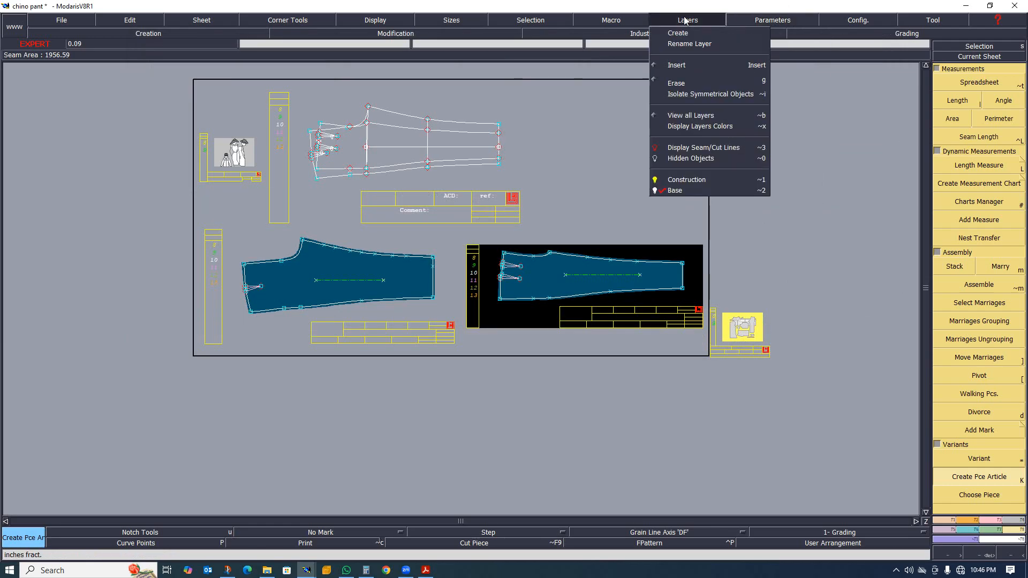
pyautogui.moveTo(609, 22)
pyautogui.moveTo(863, 25)
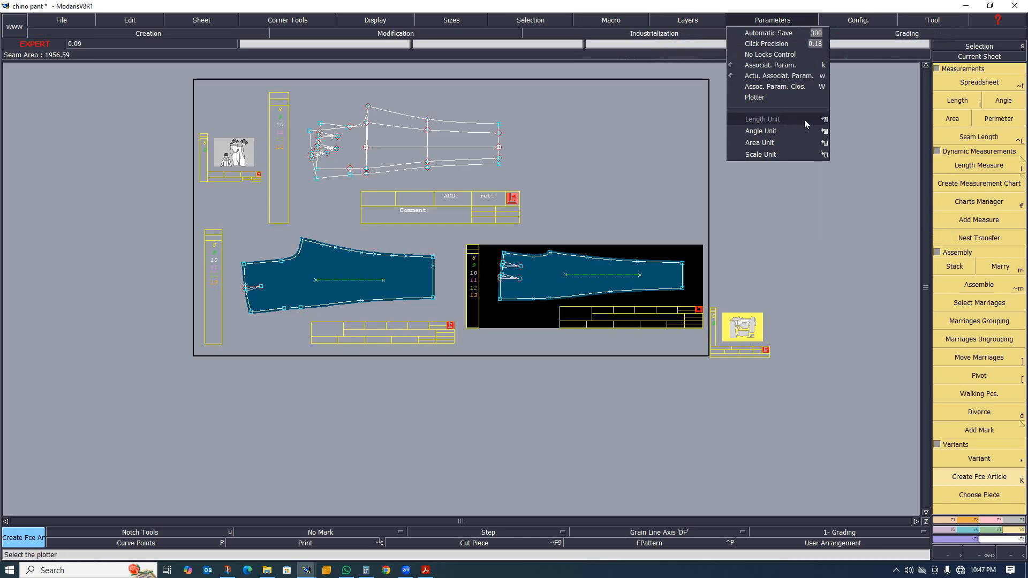
pyautogui.moveTo(816, 131)
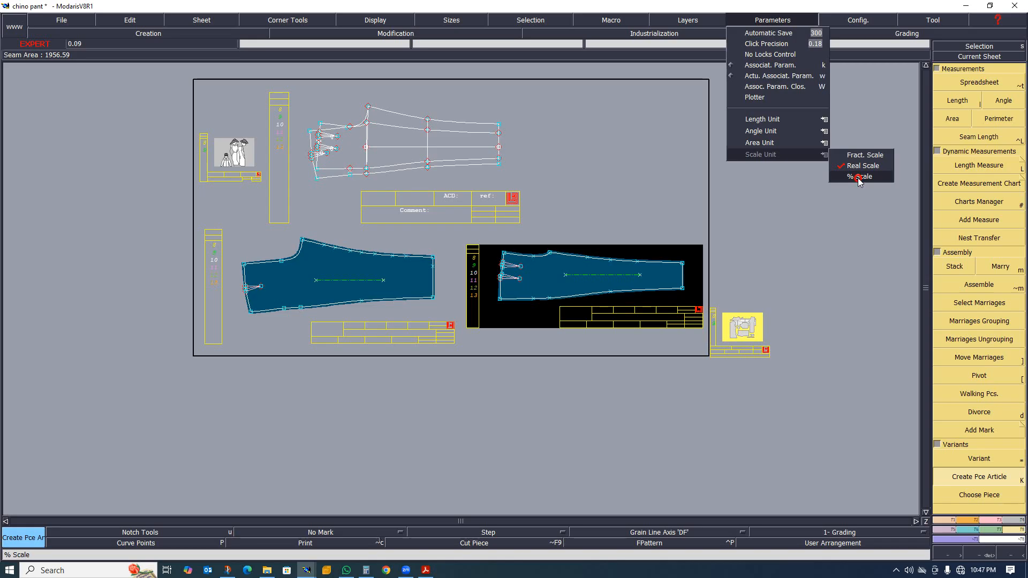
pyautogui.click(857, 179)
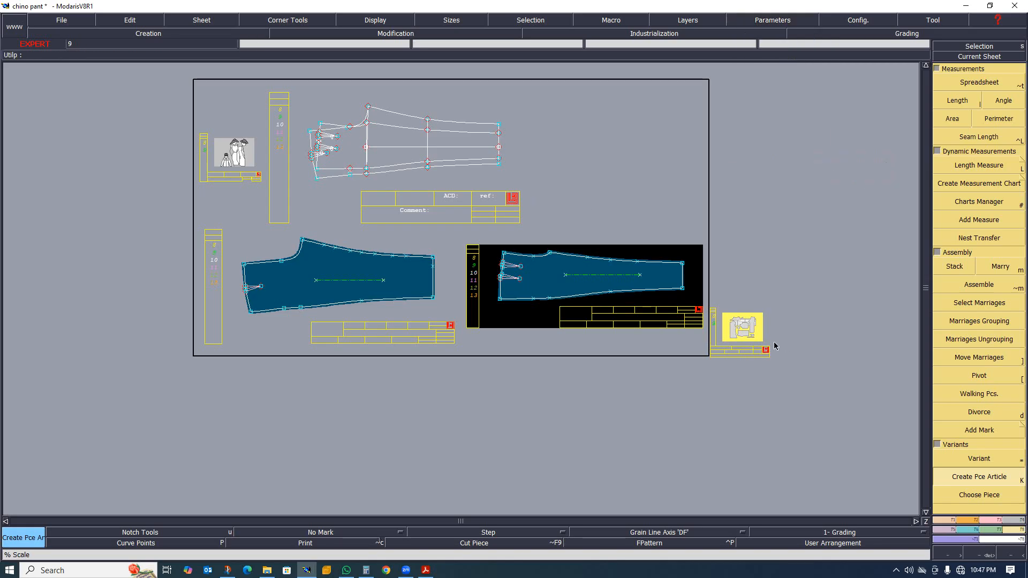
# Reopen the fit variant, widen its table, and set the X shrinkage of both pieces to 103.
pyautogui.click(979, 458)
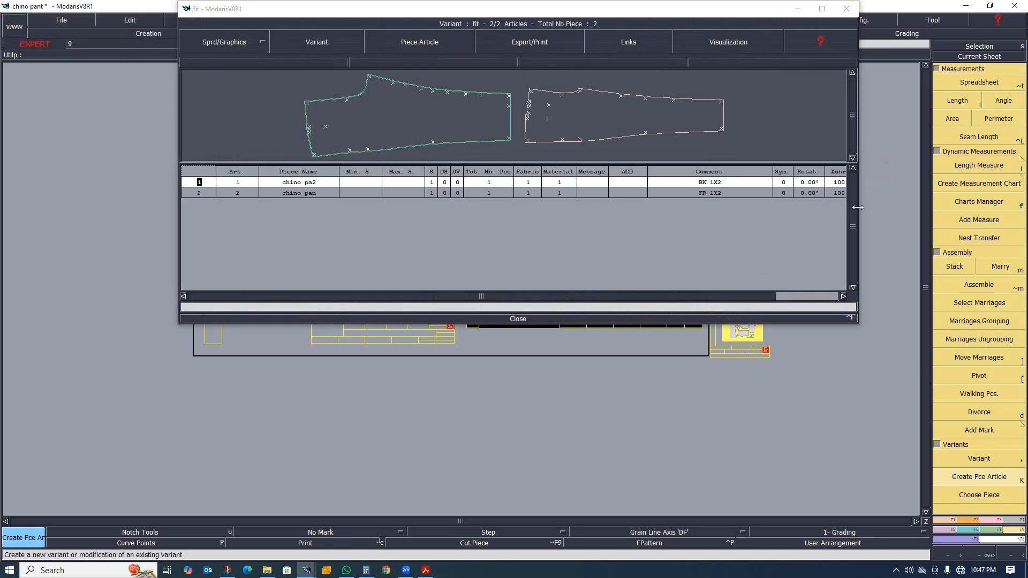
pyautogui.moveTo(858, 207); pyautogui.dragTo(943, 209)
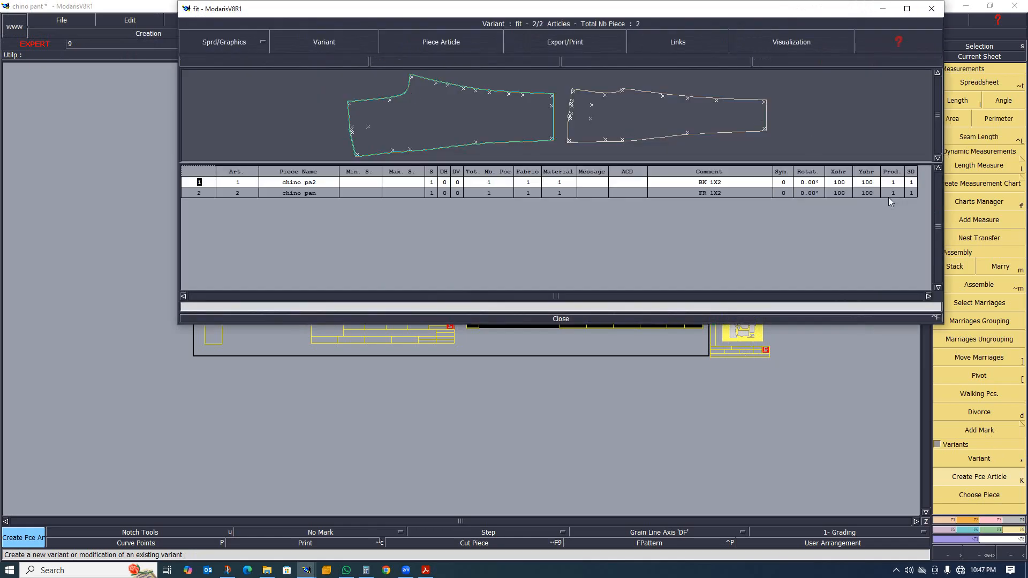
pyautogui.click(844, 196)
pyautogui.moveTo(845, 196); pyautogui.dragTo(845, 198)
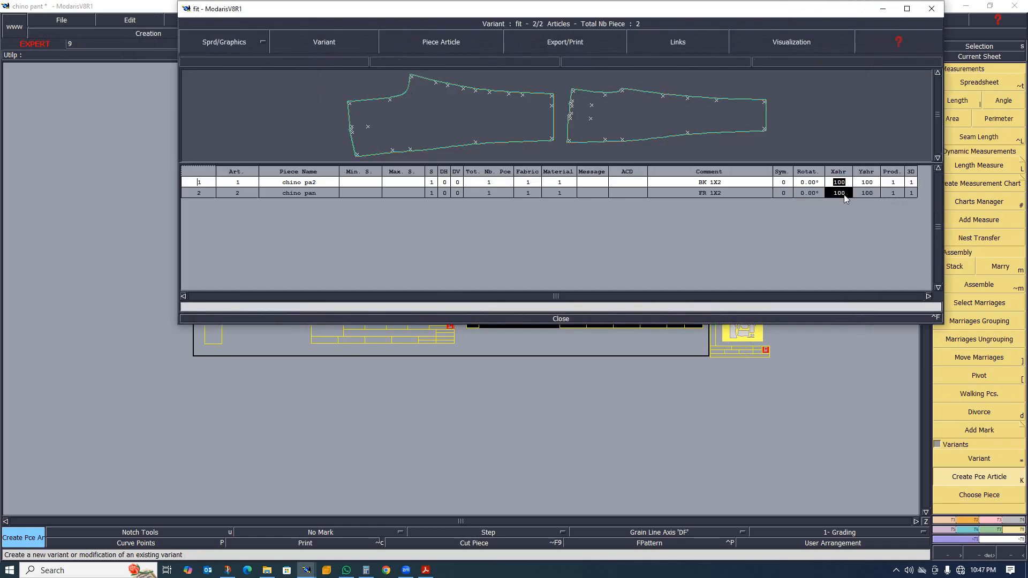
pyautogui.write('10')
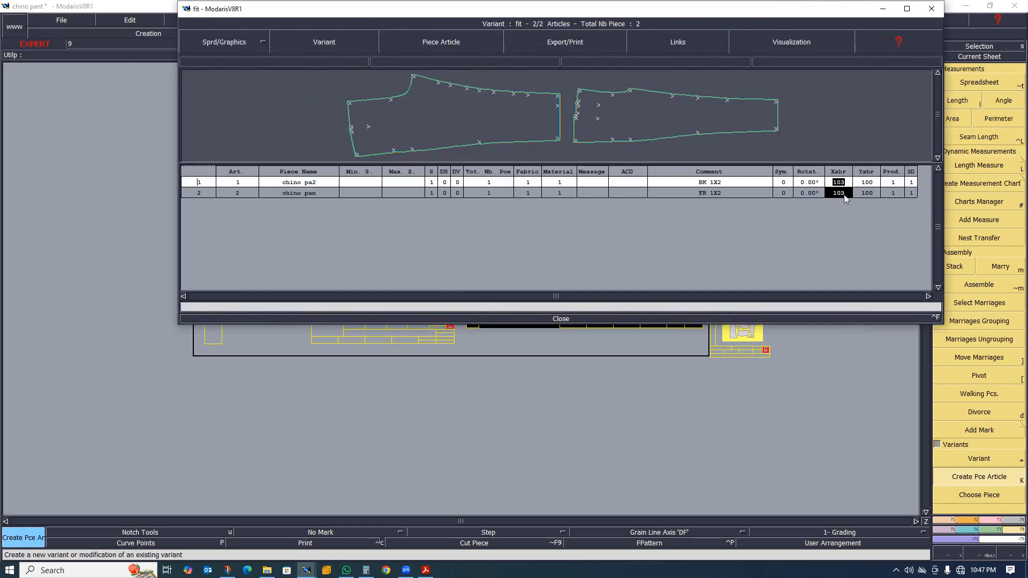
# Set the Y shrinkage of both pieces to 103 and close the variant.
pyautogui.moveTo(866, 184); pyautogui.dragTo(869, 196)
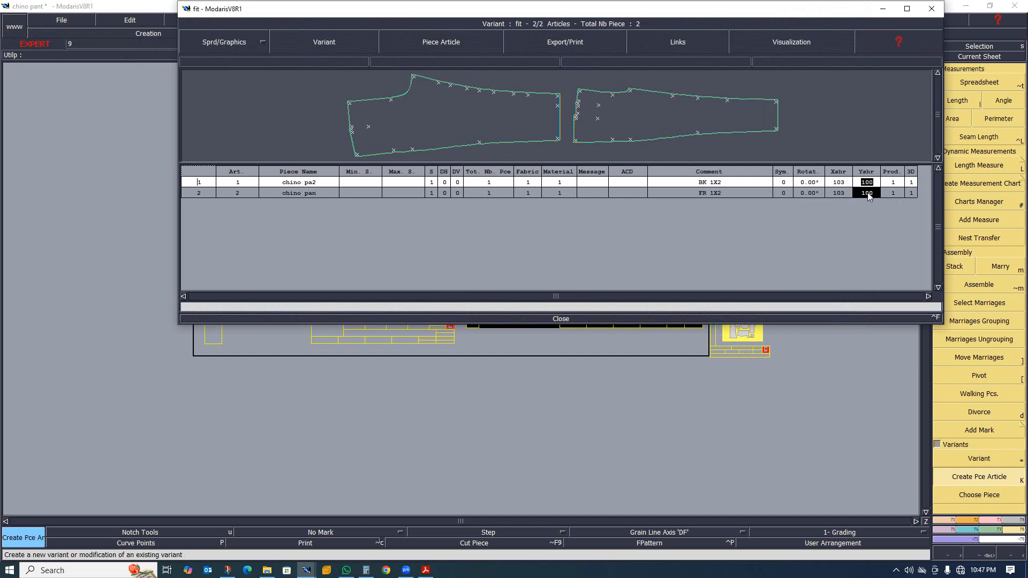
pyautogui.write('103')
pyautogui.press('Return')
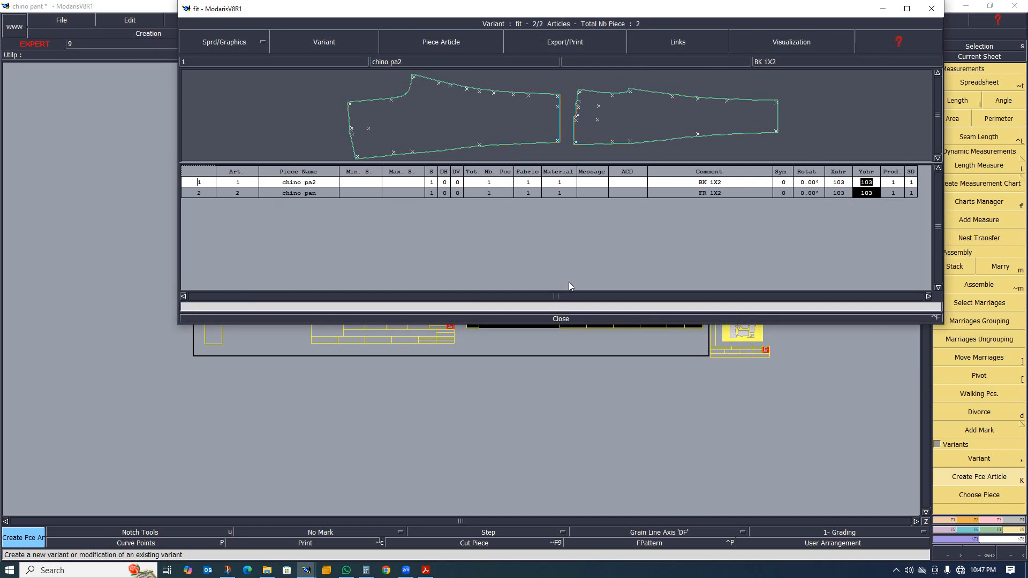
pyautogui.click(563, 319)
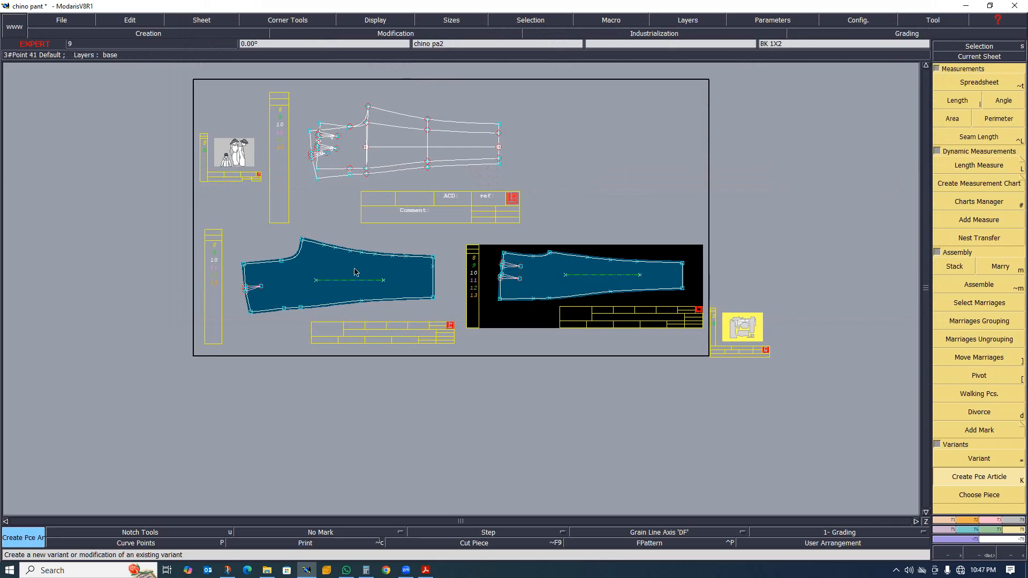
pyautogui.scroll(-1, 392, 275)
pyautogui.scroll(1, 393, 276)
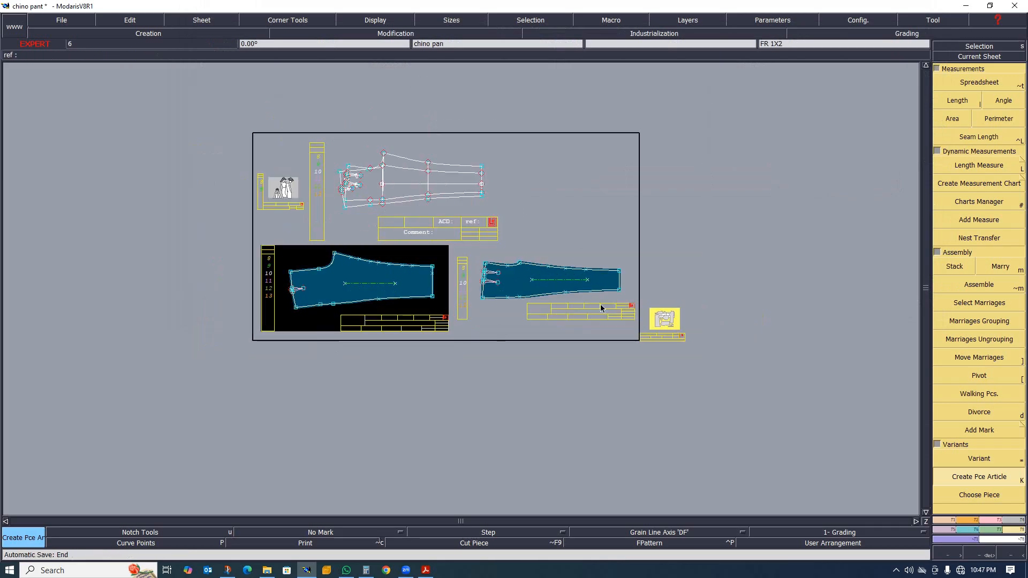
pyautogui.scroll(1, 379, 262)
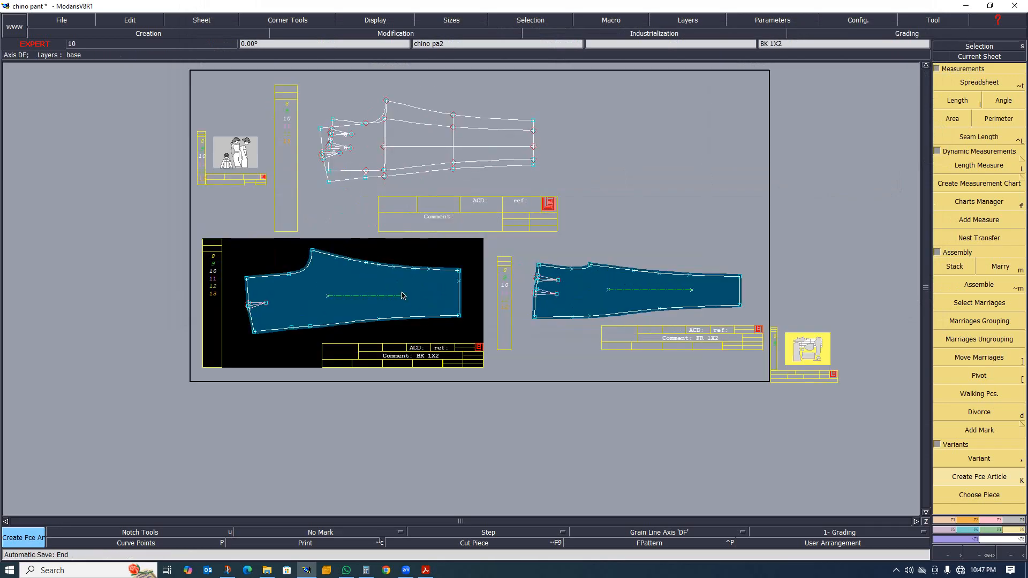
# Arrange all the sheets automatically on the desk to review the base pattern and the extracted front and back pieces.
pyautogui.press('j')
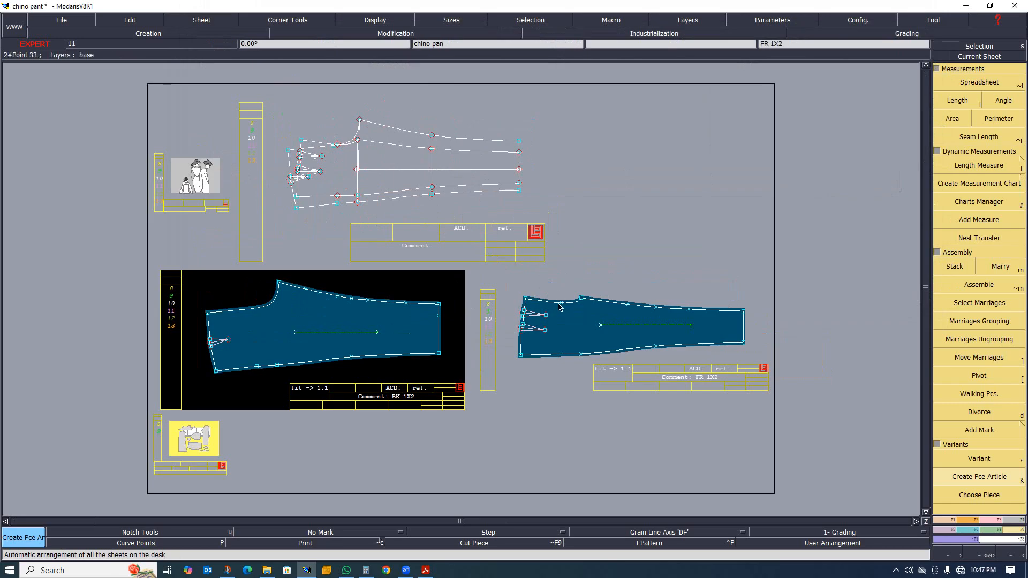
pyautogui.scroll(-1, 393, 317)
pyautogui.scroll(2, 381, 331)
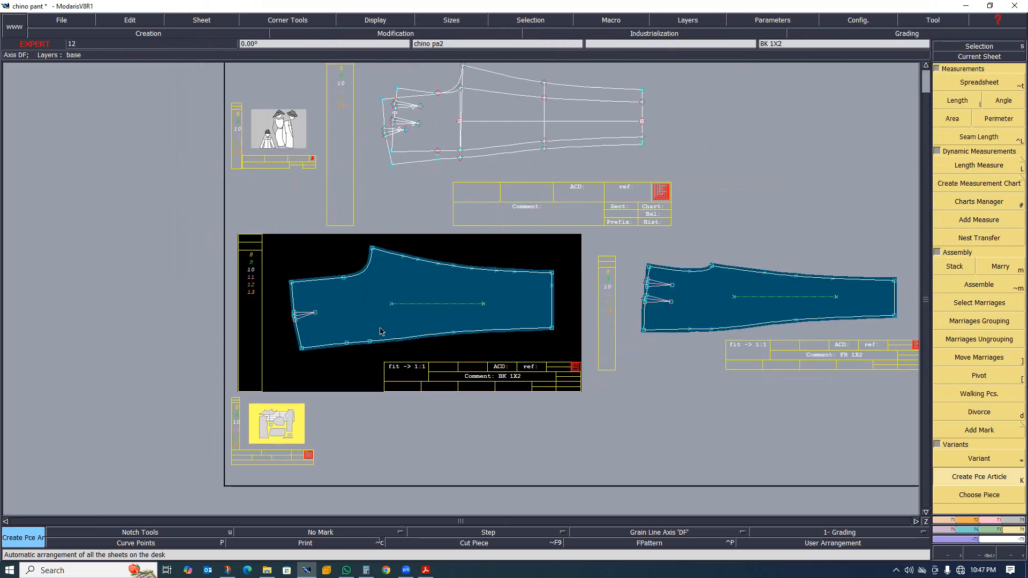
pyautogui.scroll(-1, 381, 331)
pyautogui.scroll(1, 439, 330)
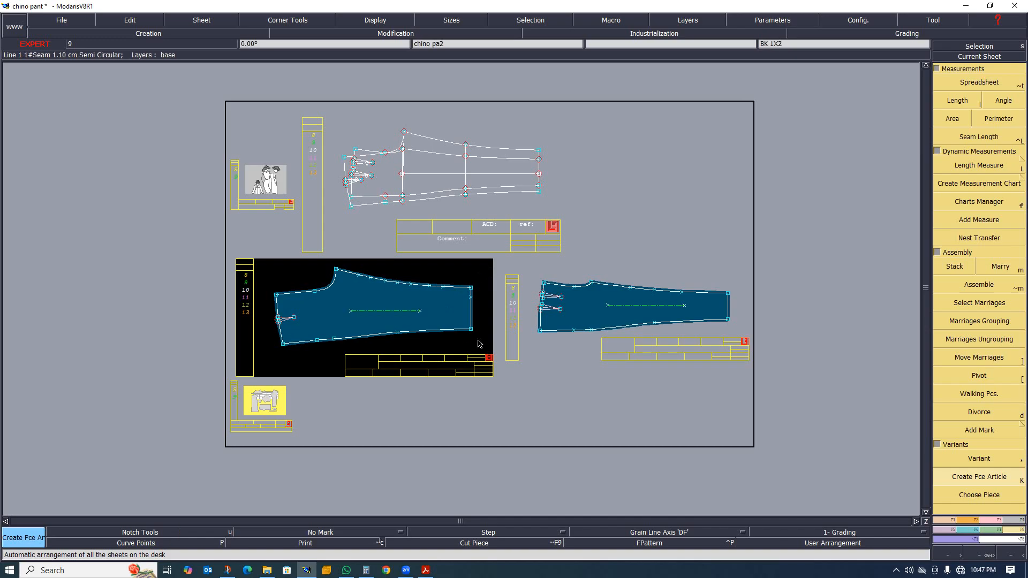
# Minimize the open windows to reach the desktop, and move the JustPrint V2R3 shortcut to an empty area.
pyautogui.click(965, 6)
pyautogui.click(962, 9)
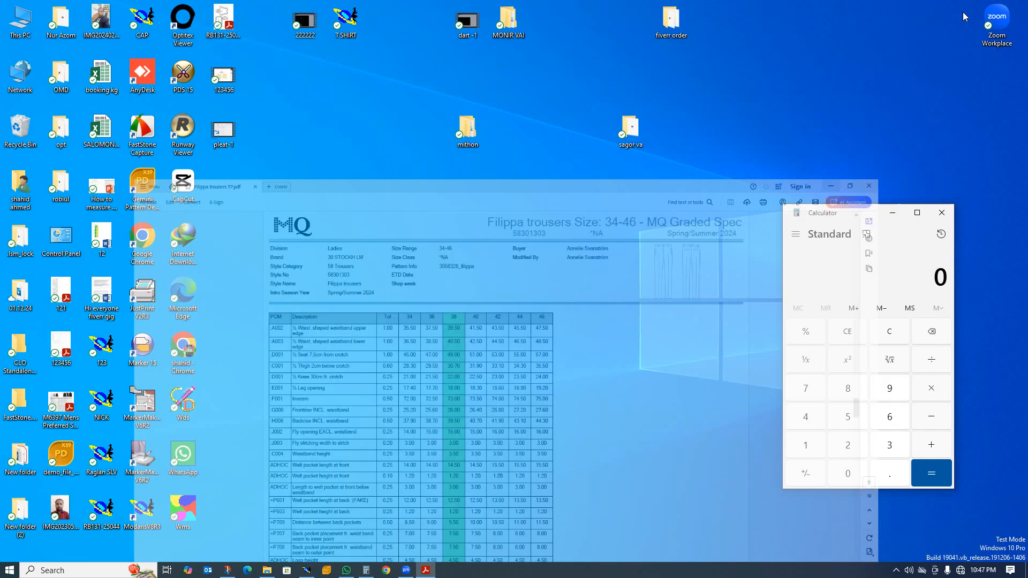
pyautogui.click(893, 214)
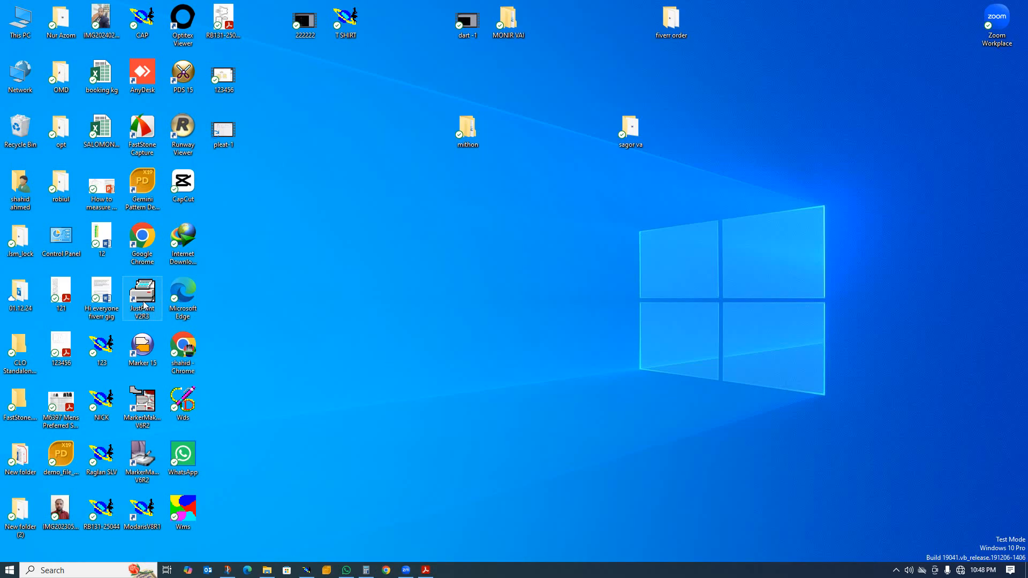
pyautogui.moveTo(144, 305); pyautogui.dragTo(378, 209)
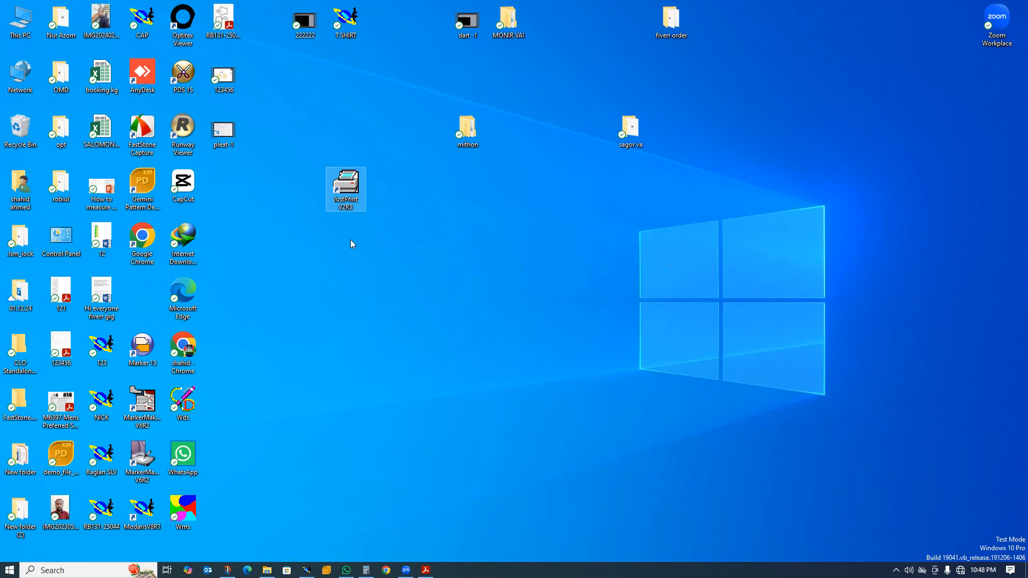
pyautogui.moveTo(347, 196); pyautogui.dragTo(348, 246)
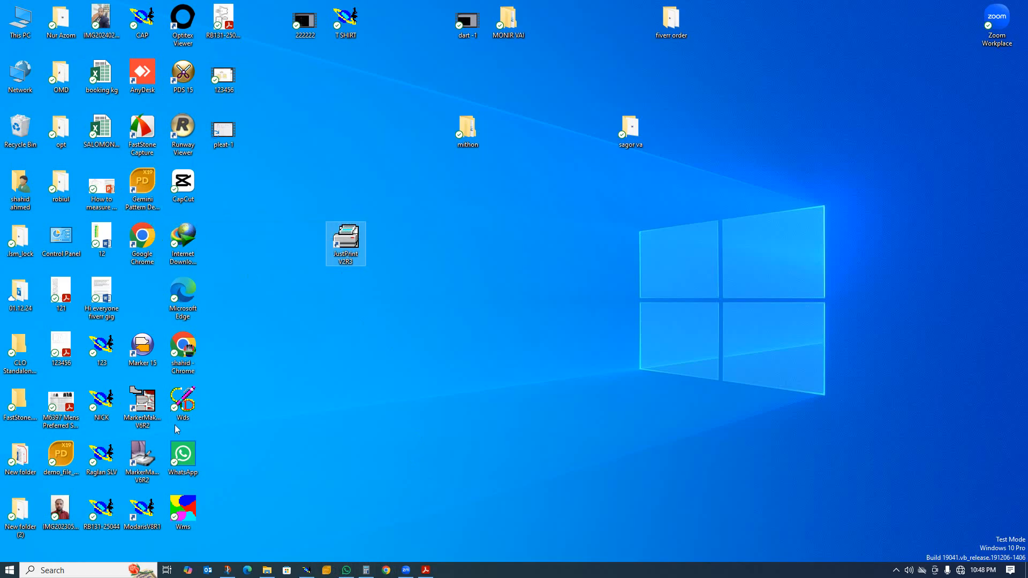
# Launch MarkerManager from the desktop and return to the chino pant model in Modaris.
pyautogui.click(142, 458)
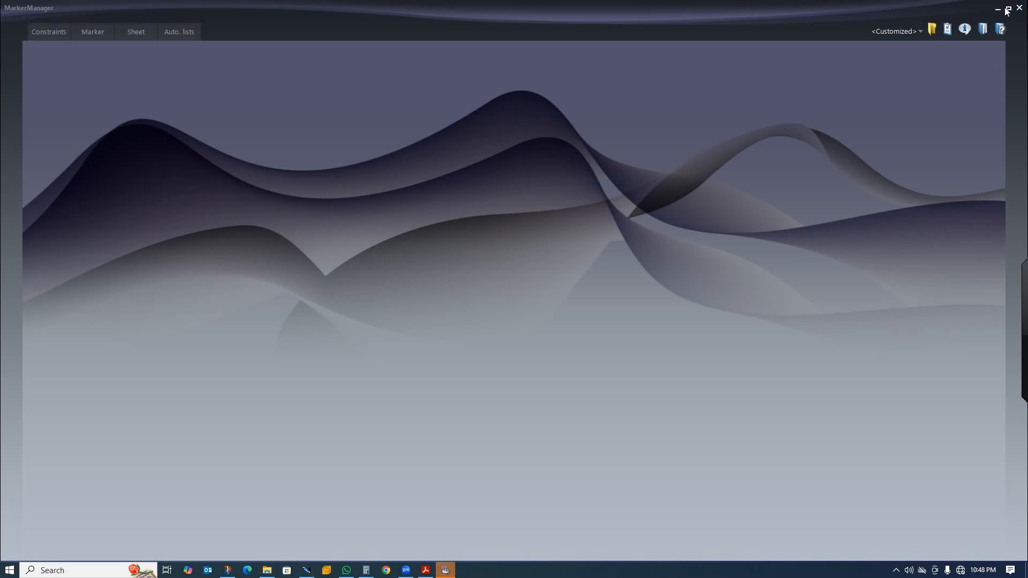
pyautogui.click(998, 9)
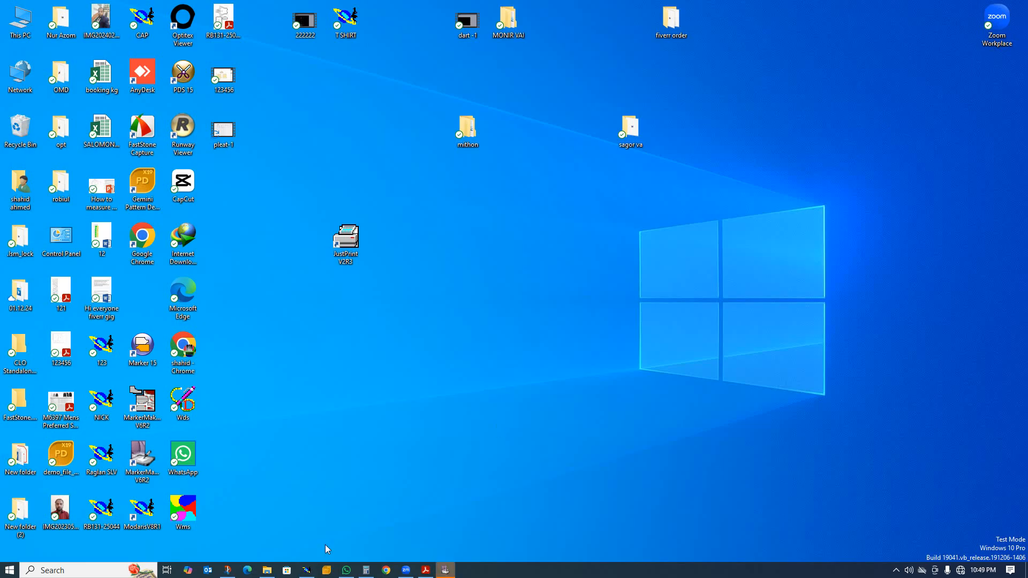
pyautogui.click(306, 571)
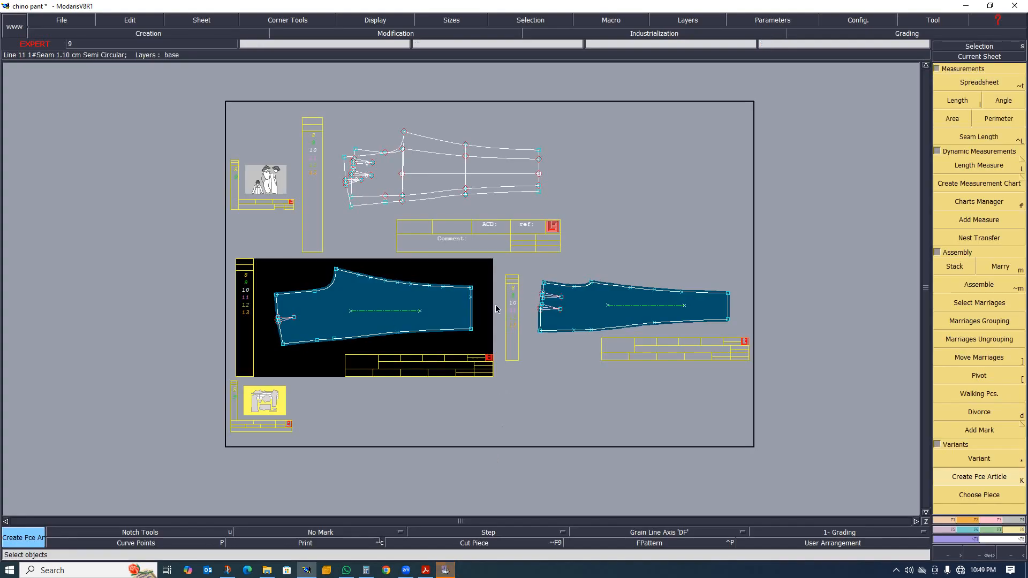
# Set the Open Model access path to the Desktop folder "New folder (2)", apply it to all other directories, and confirm.
pyautogui.press('q')
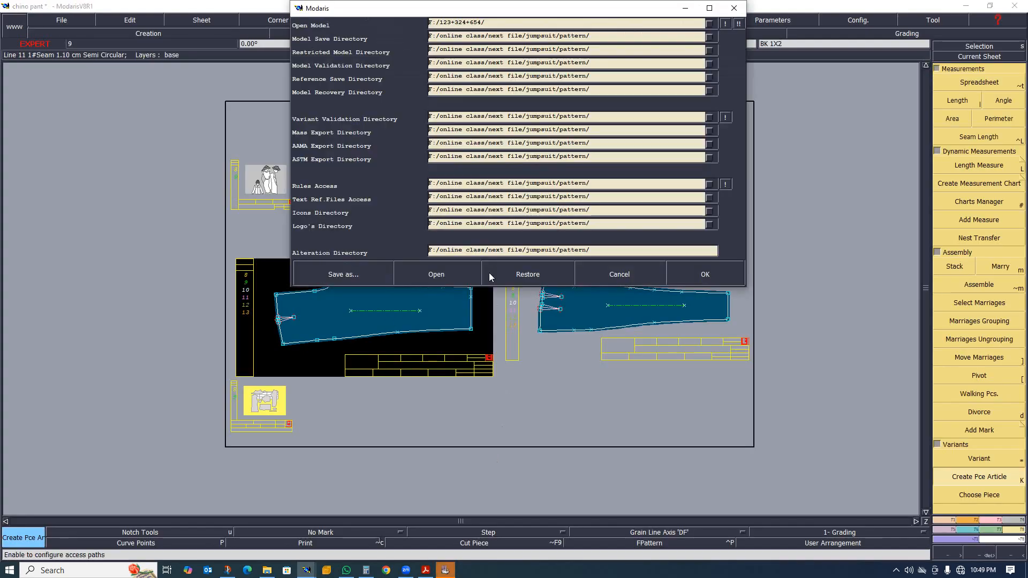
pyautogui.click(613, 26)
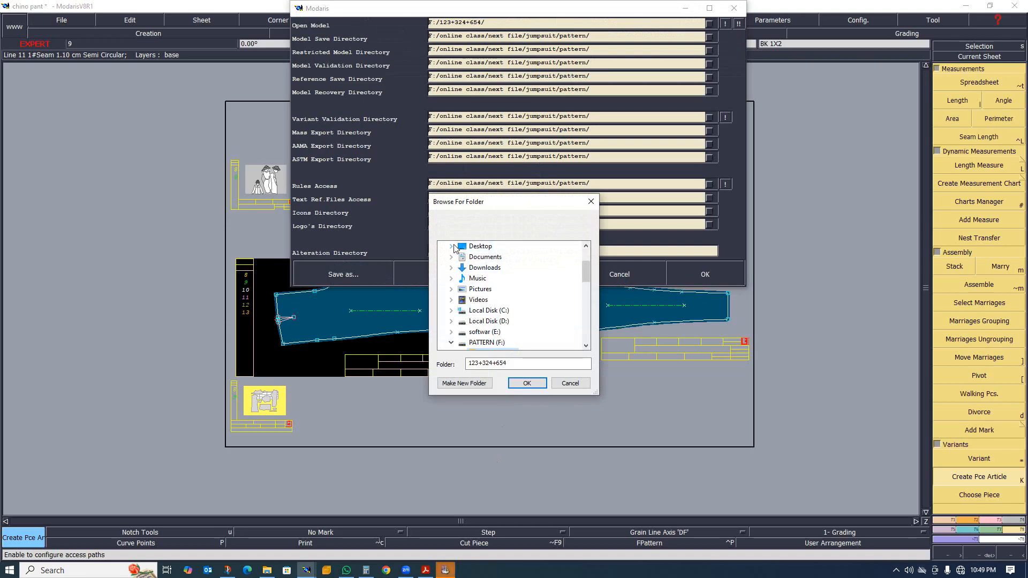
pyautogui.click(451, 247)
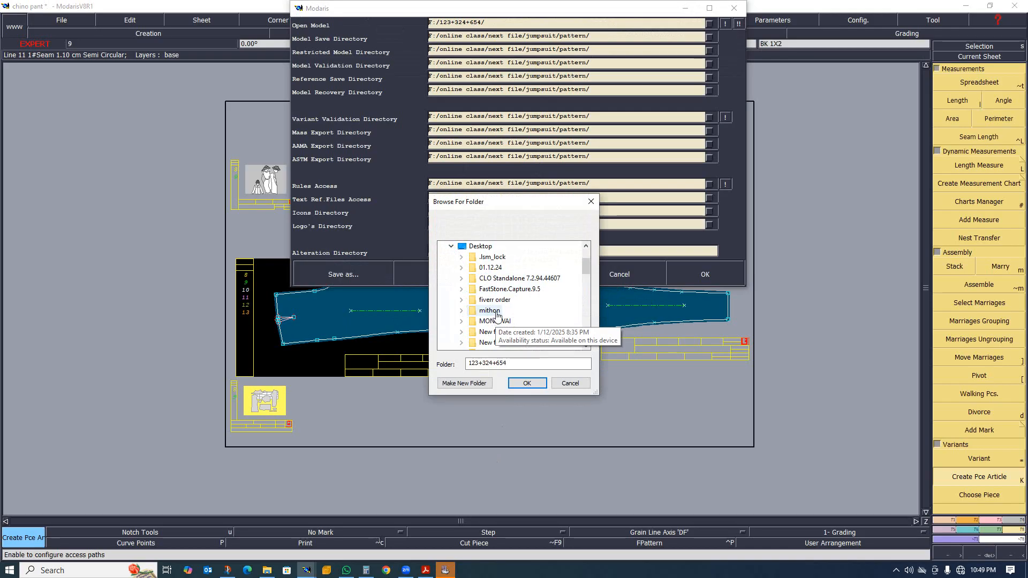
pyautogui.click(487, 342)
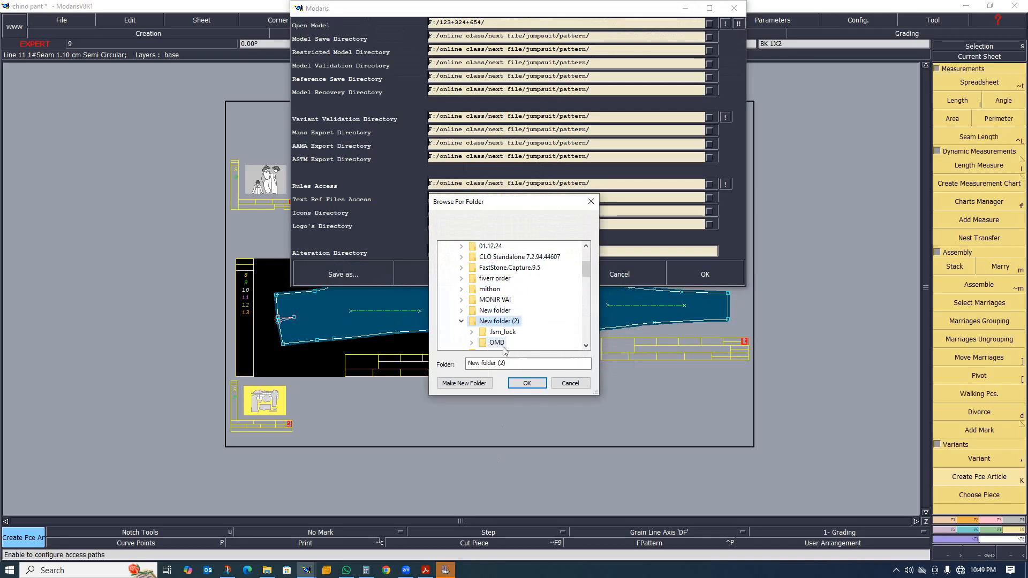
pyautogui.click(527, 383)
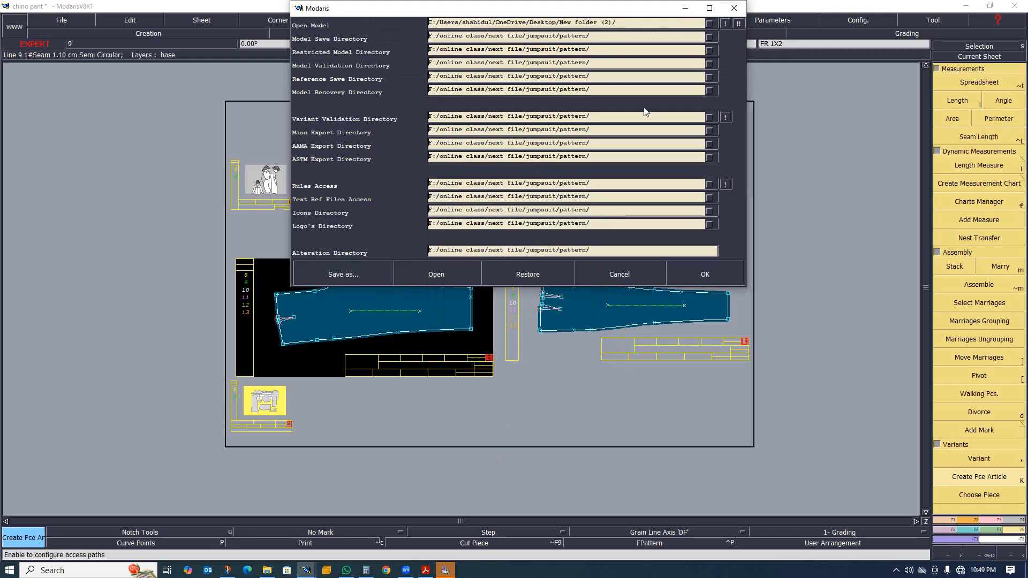
pyautogui.click(739, 24)
pyautogui.click(683, 270)
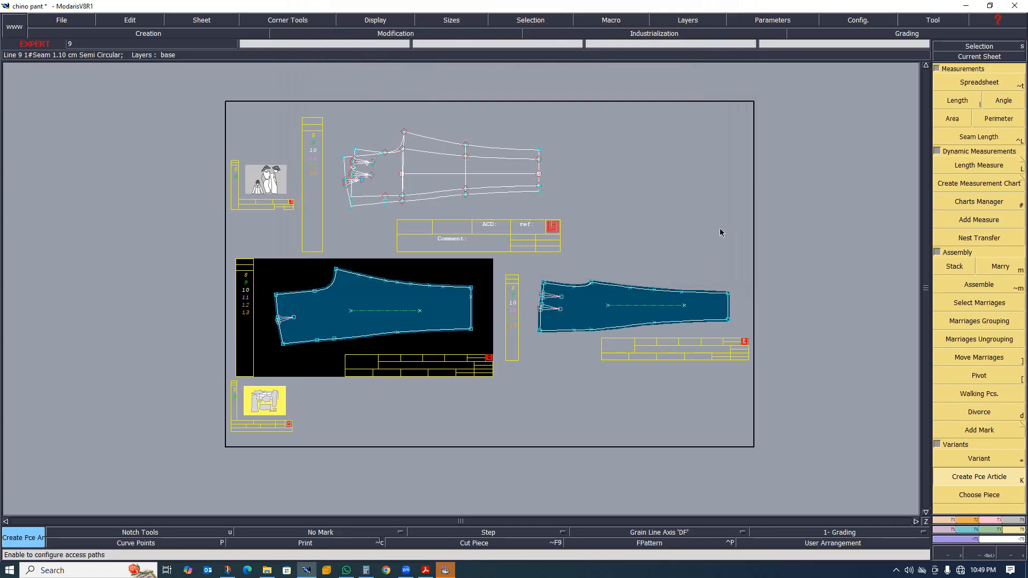
# Save the model to "New folder (2)", continuing past the anomalies, and reopen the chino pant file from that folder.
pyautogui.hotkey('ctrl', 's')
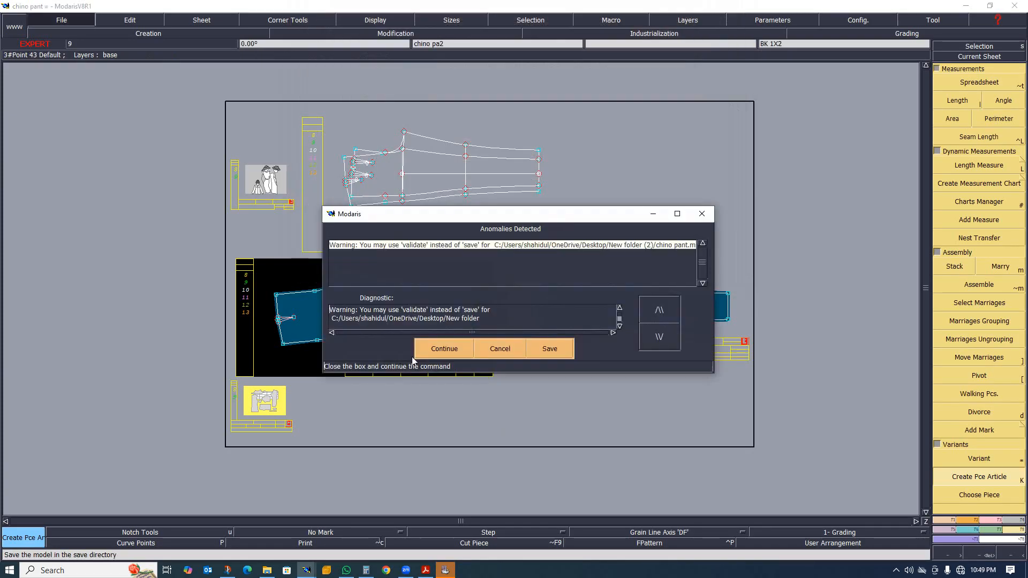
pyautogui.click(444, 348)
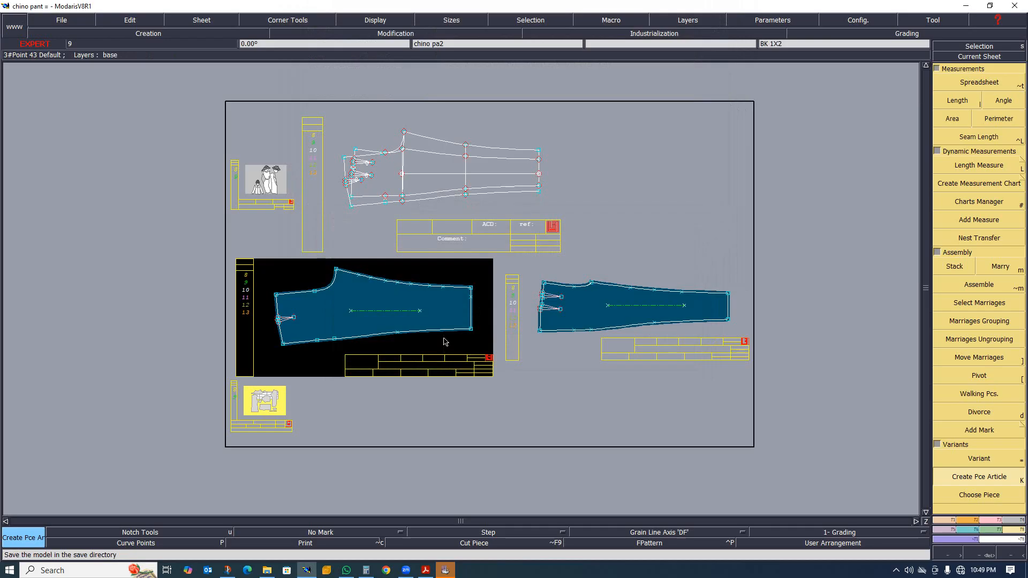
pyautogui.hotkey('ctrl', 'o')
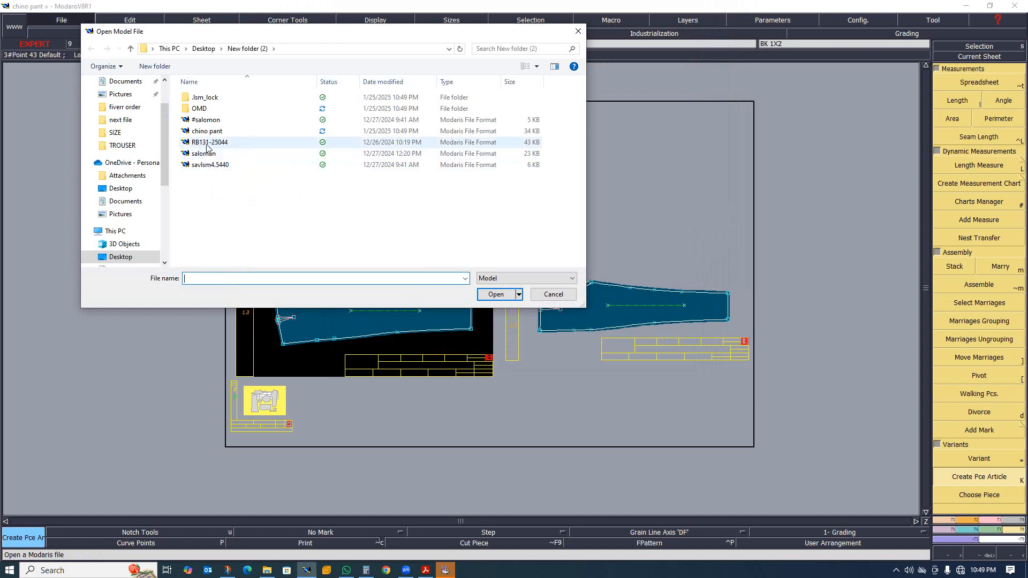
pyautogui.click(217, 131)
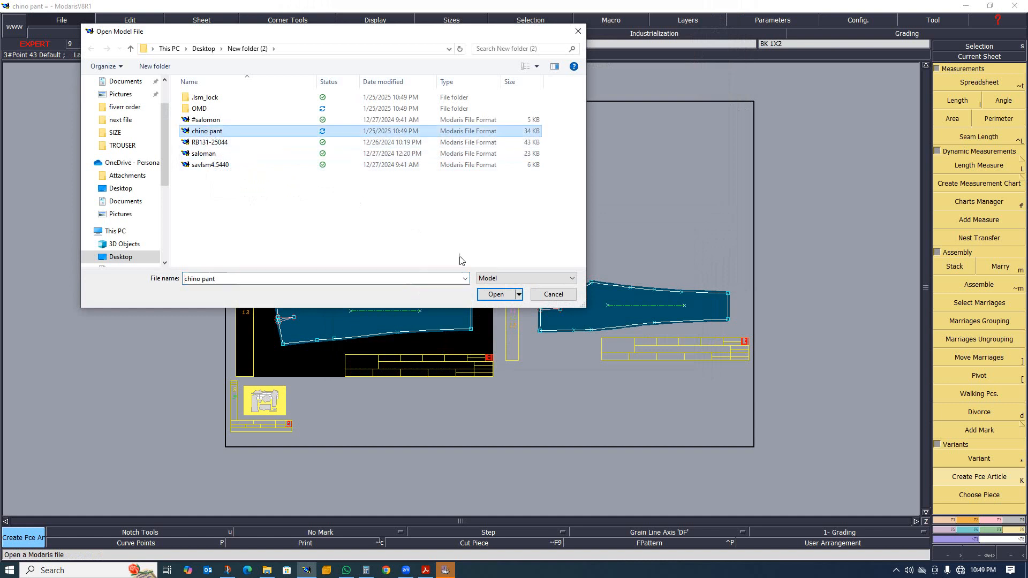
pyautogui.click(495, 295)
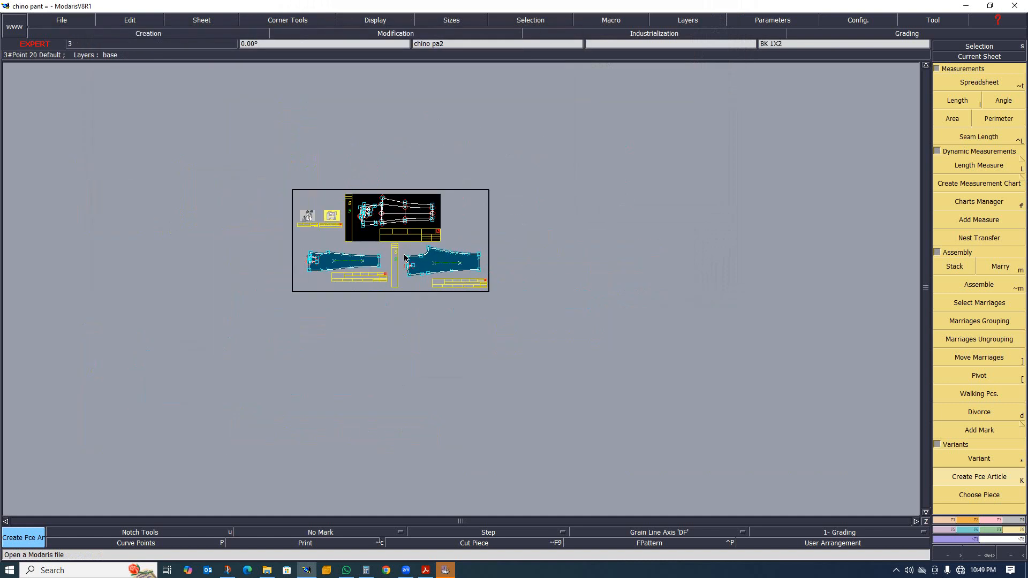
# Switch to MarkerManager to view its main window, and return to the desktop.
pyautogui.click(966, 5)
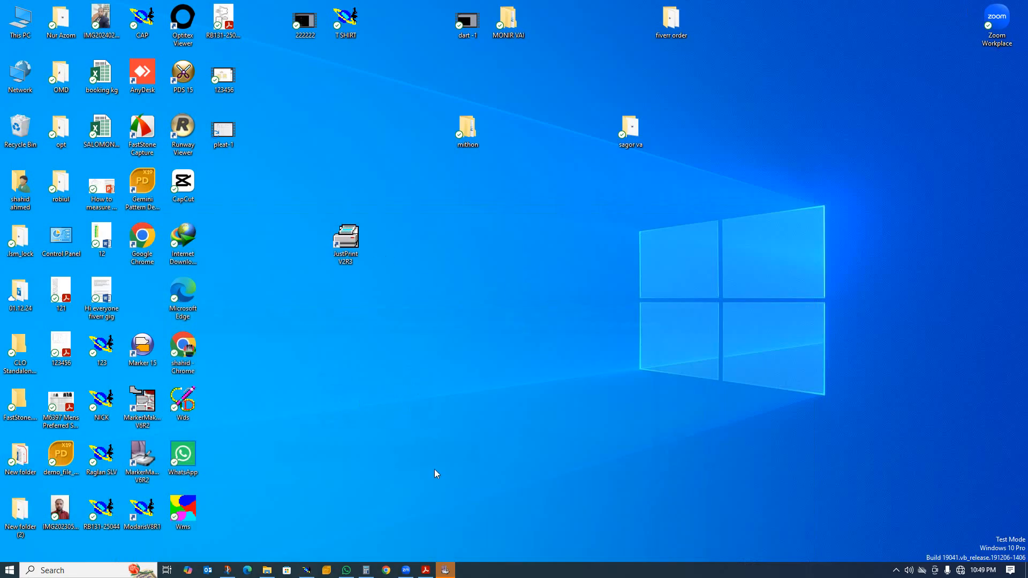
pyautogui.click(446, 571)
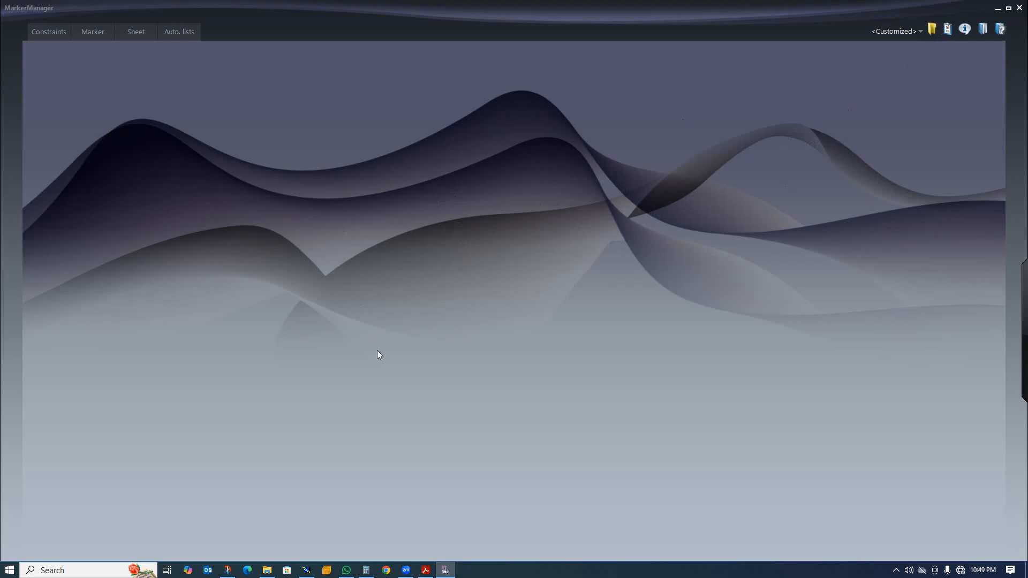
pyautogui.click(997, 9)
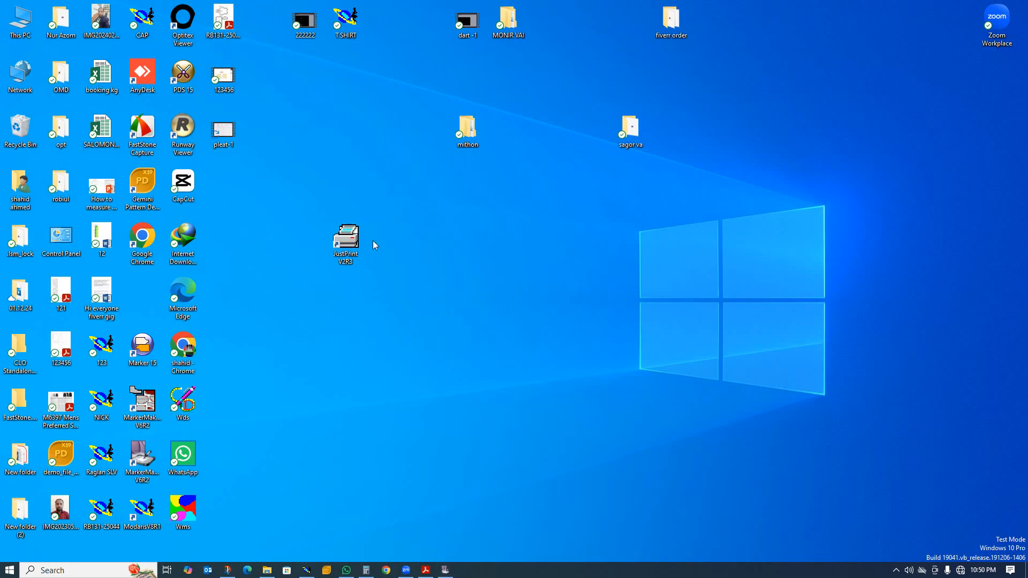
# Reposition the JustPrint V2R3 shortcut, launch the program, and select the pdf activity.
pyautogui.moveTo(392, 261); pyautogui.dragTo(357, 209)
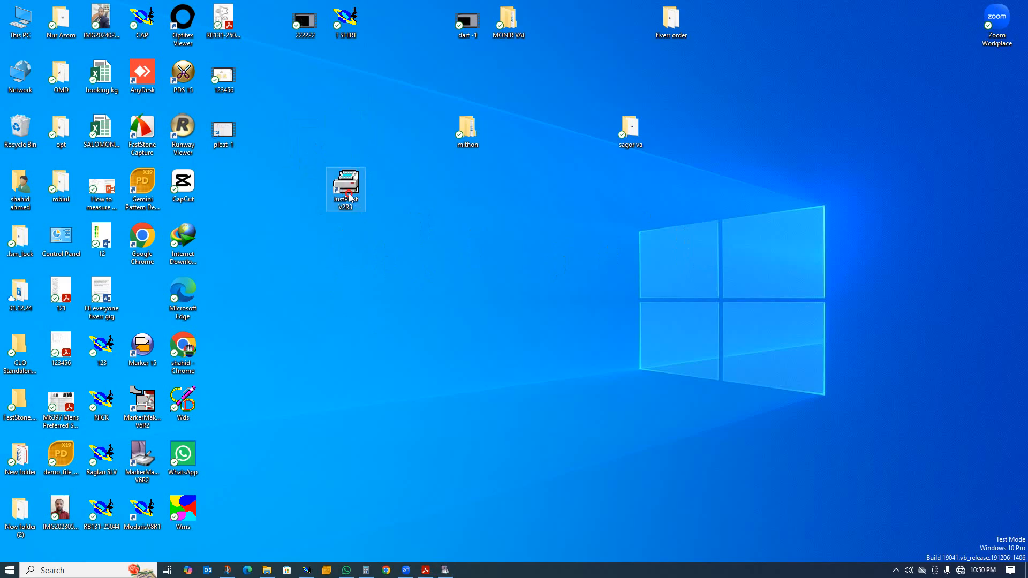
pyautogui.doubleClick(349, 196)
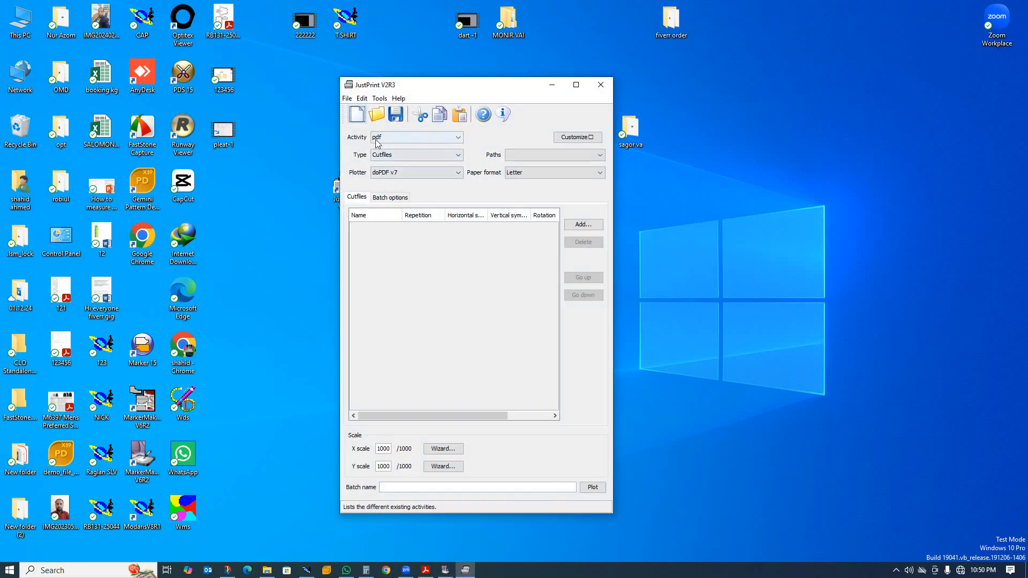
pyautogui.click(458, 138)
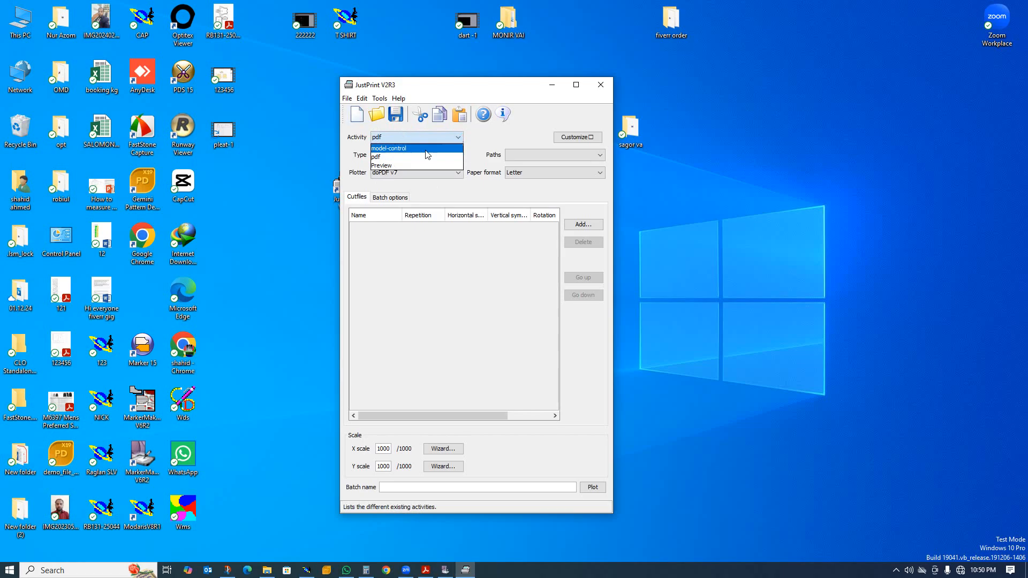
pyautogui.click(415, 157)
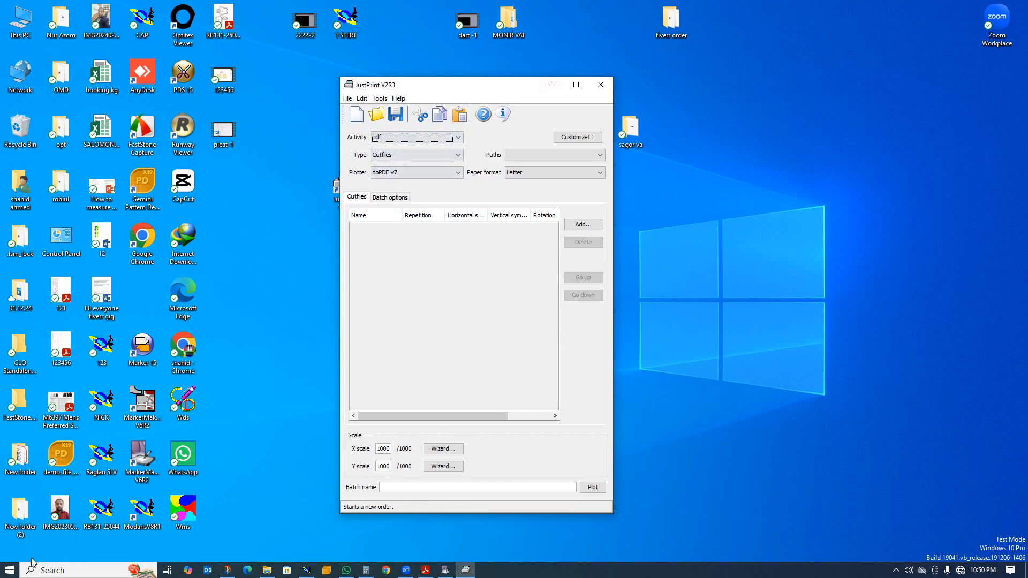
pyautogui.click(10, 571)
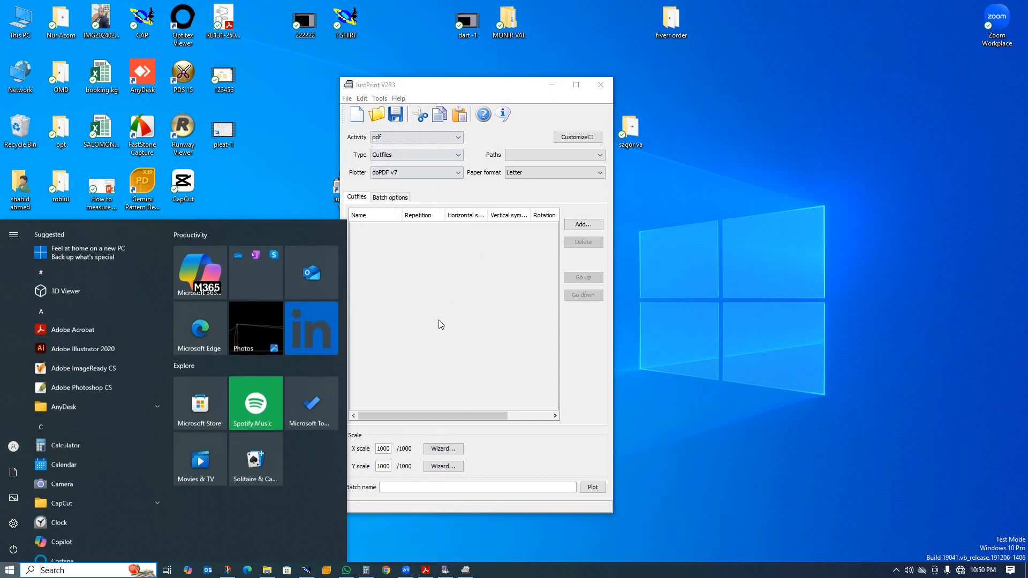
pyautogui.click(734, 278)
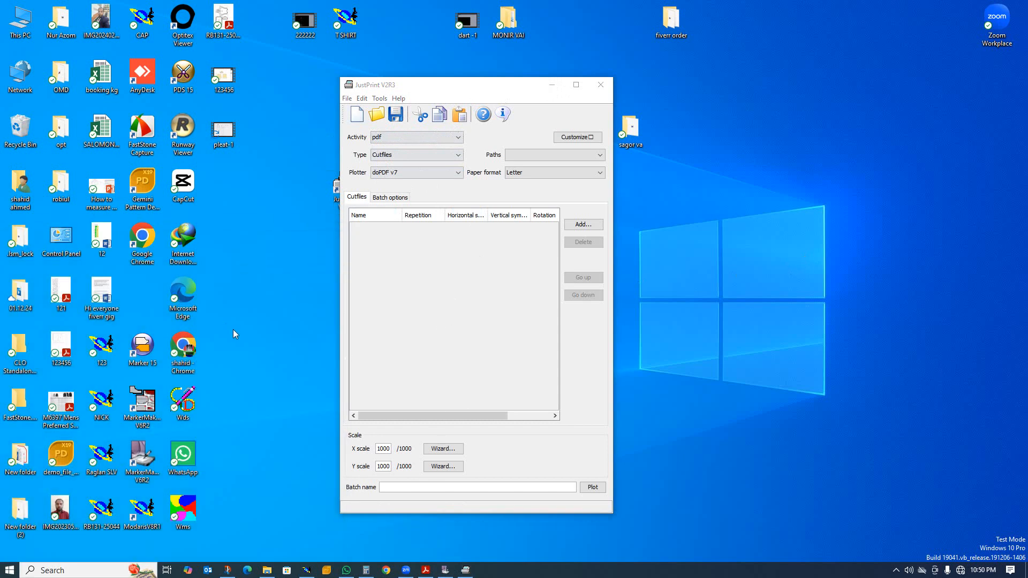
pyautogui.press('super+r')
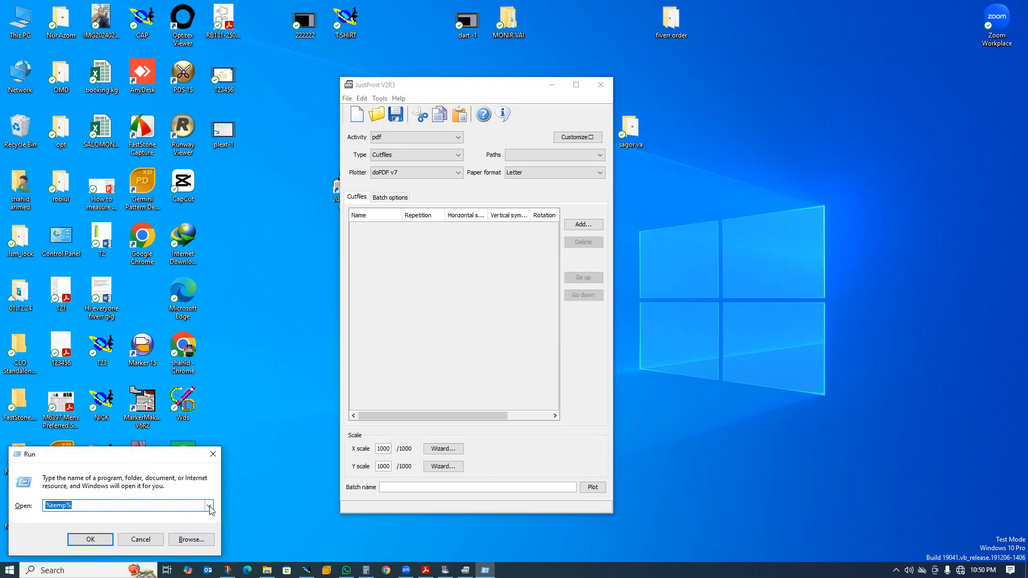
pyautogui.click(209, 506)
pyautogui.click(245, 474)
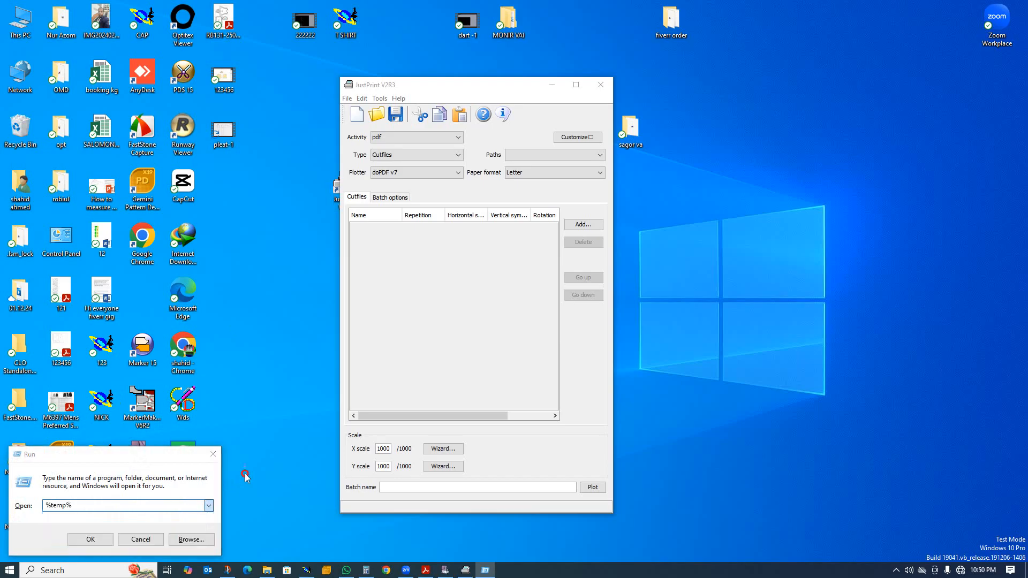
pyautogui.rightClick(961, 570)
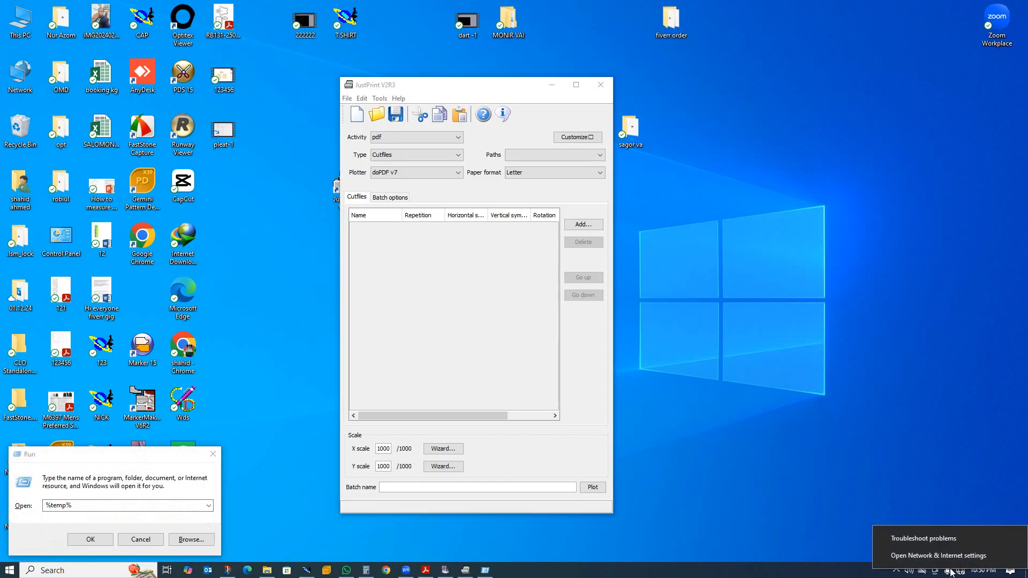
pyautogui.rightClick(850, 424)
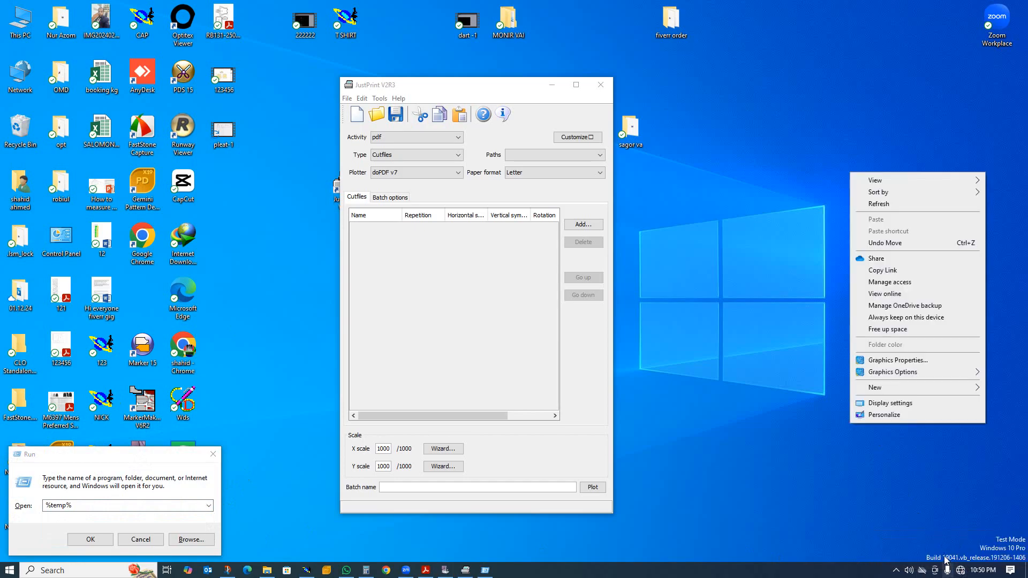
pyautogui.click(798, 459)
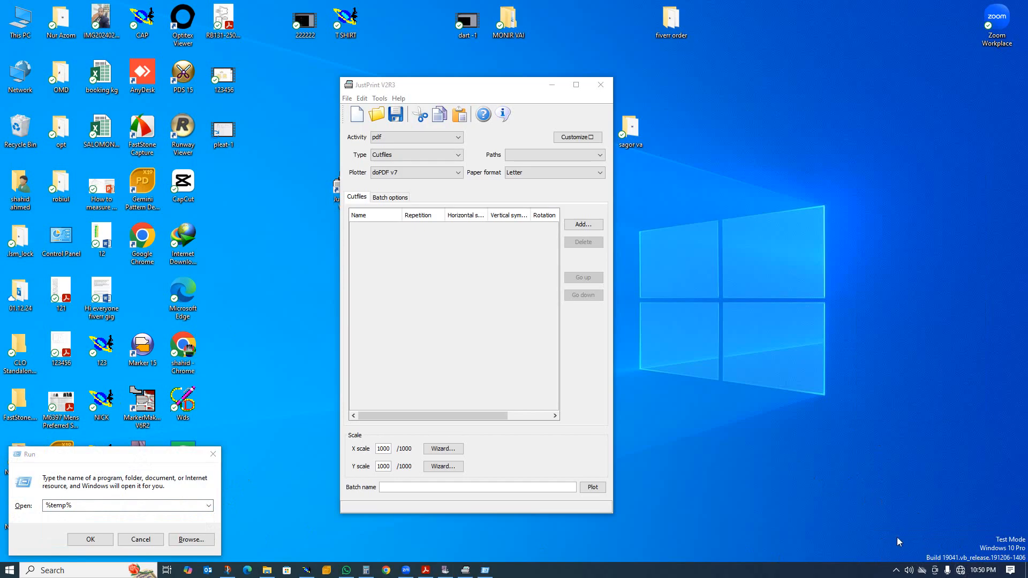
# Open the TCP/IPv4 properties of the Realtek Ethernet adapter from the Windows network settings.
pyautogui.rightClick(958, 572)
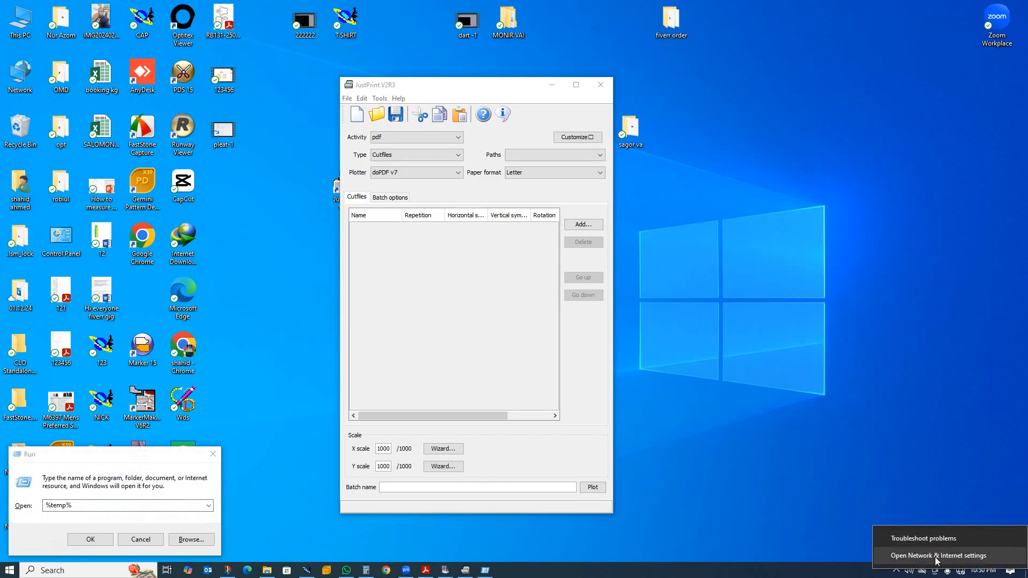
pyautogui.click(934, 553)
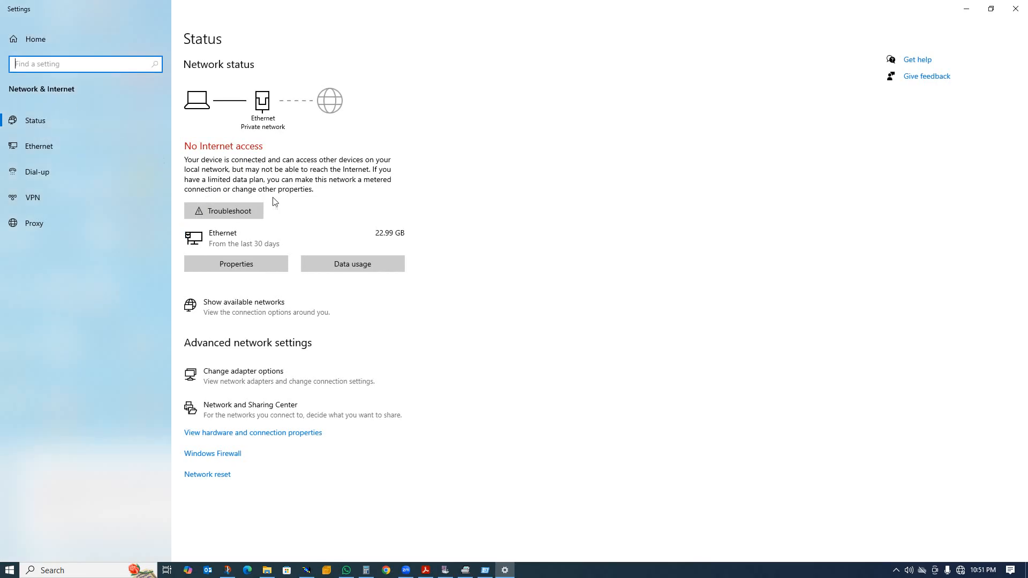
pyautogui.click(46, 146)
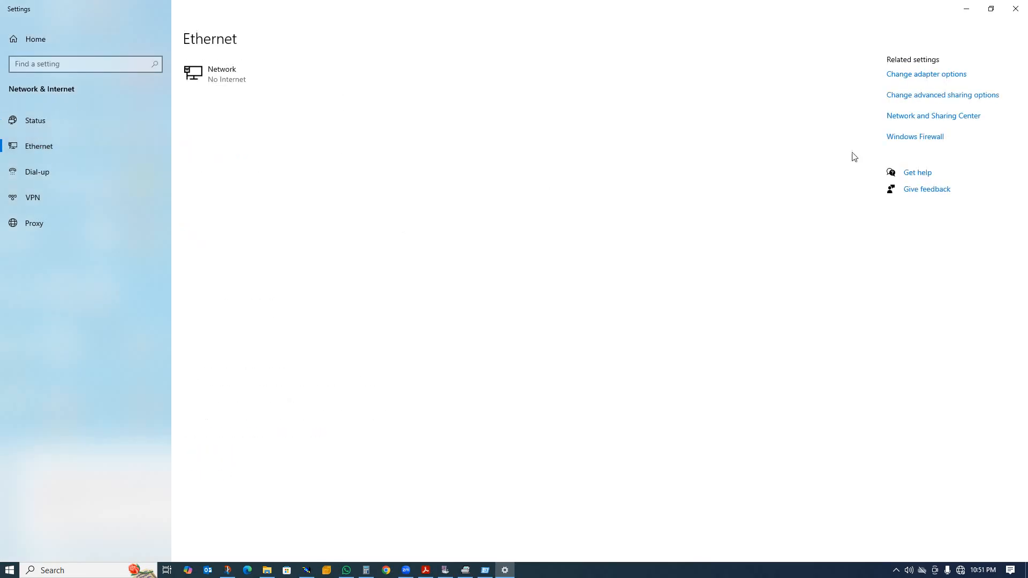
pyautogui.click(929, 75)
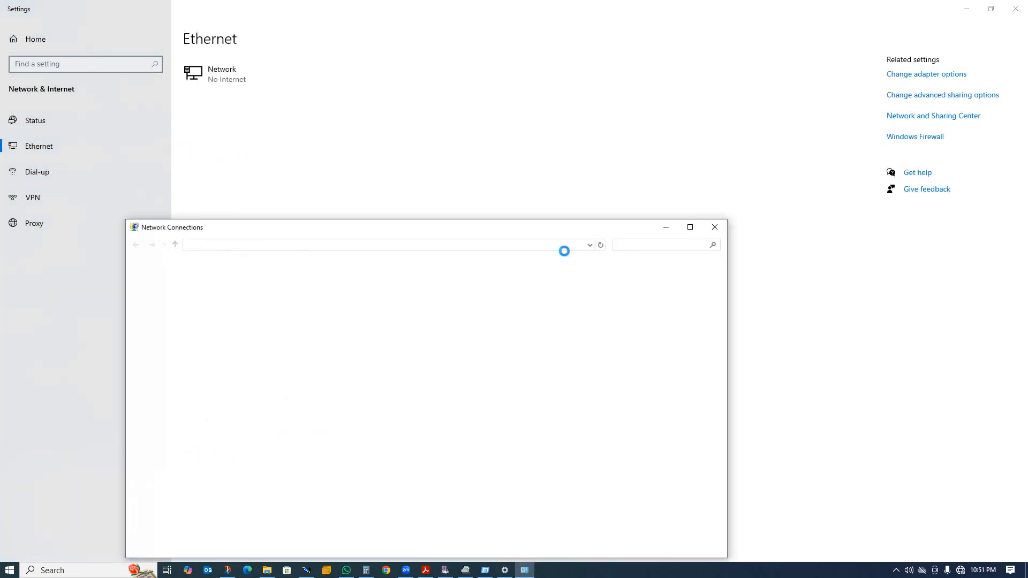
pyautogui.rightClick(189, 282)
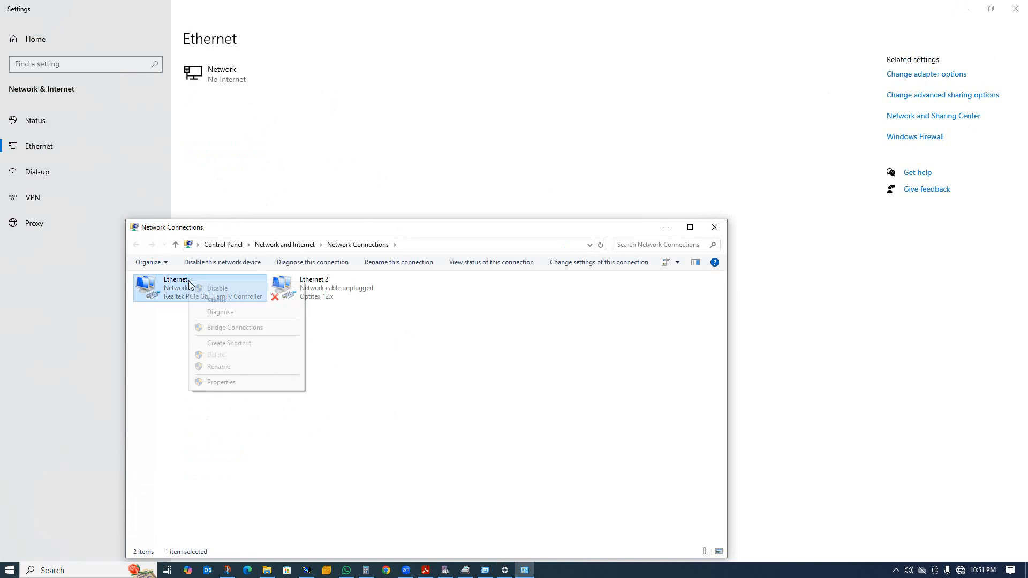
pyautogui.click(224, 382)
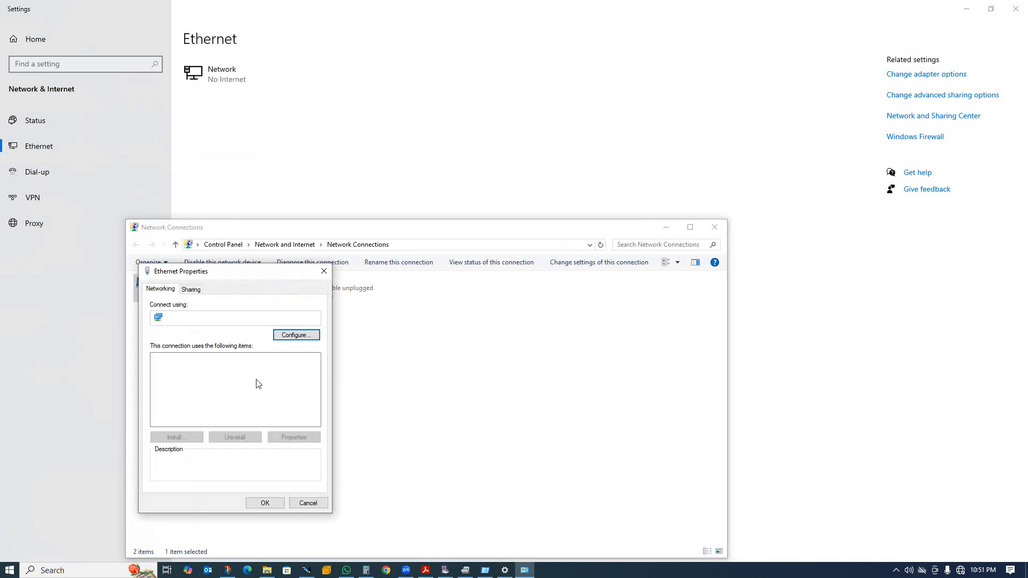
pyautogui.click(232, 385)
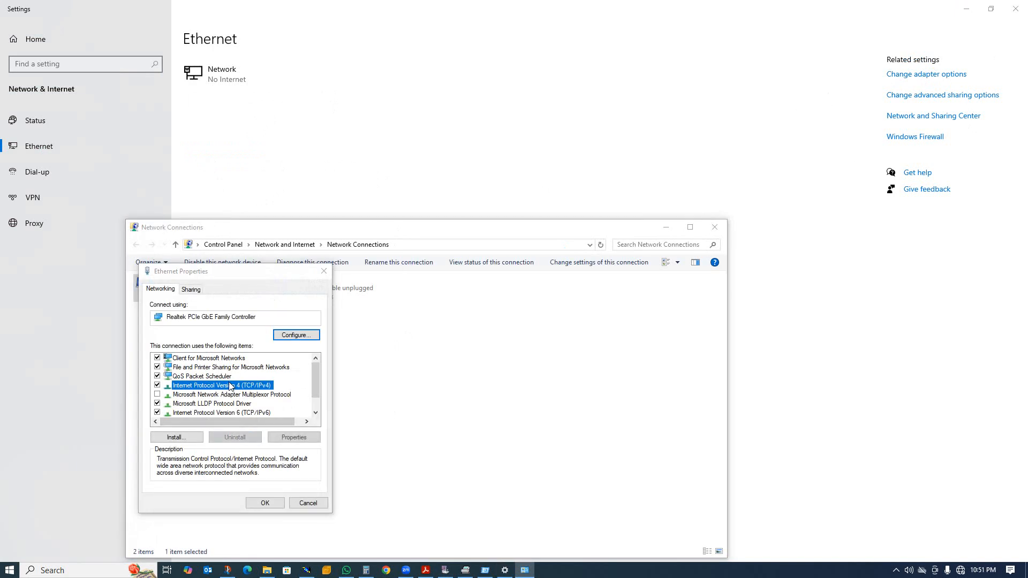
pyautogui.click(294, 437)
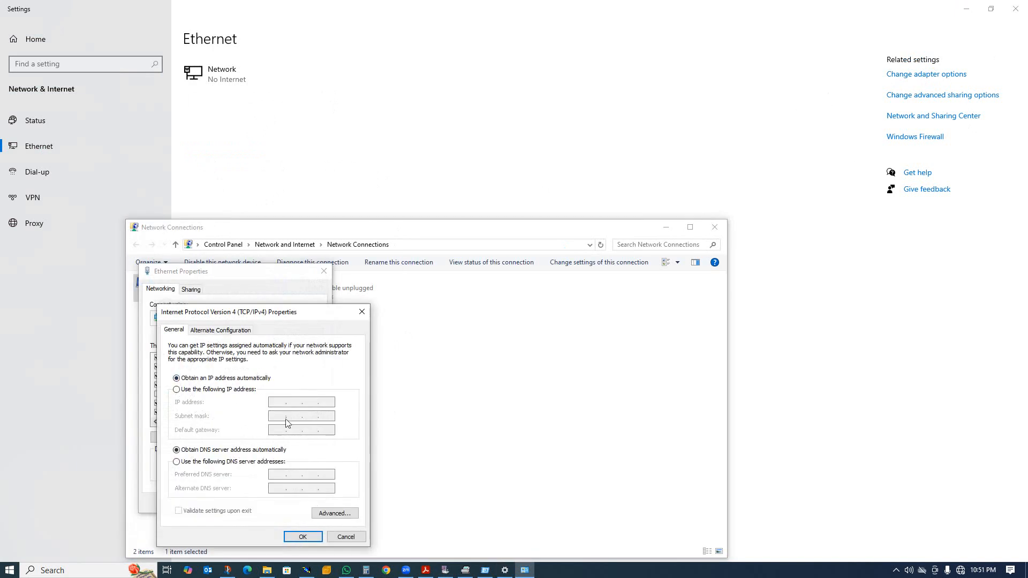
# Try a manual IP address starting with 192.168.0 for the Ethernet adapter, discard it, and put the network settings away.
pyautogui.click(180, 390)
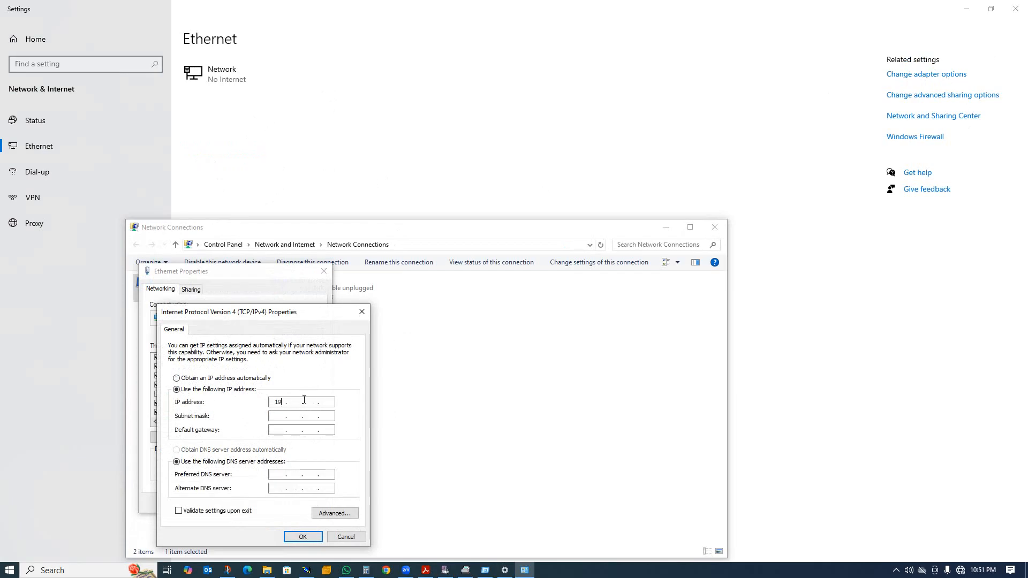
pyautogui.write('192 . 168 . 0')
pyautogui.click(284, 417)
pyautogui.click(364, 315)
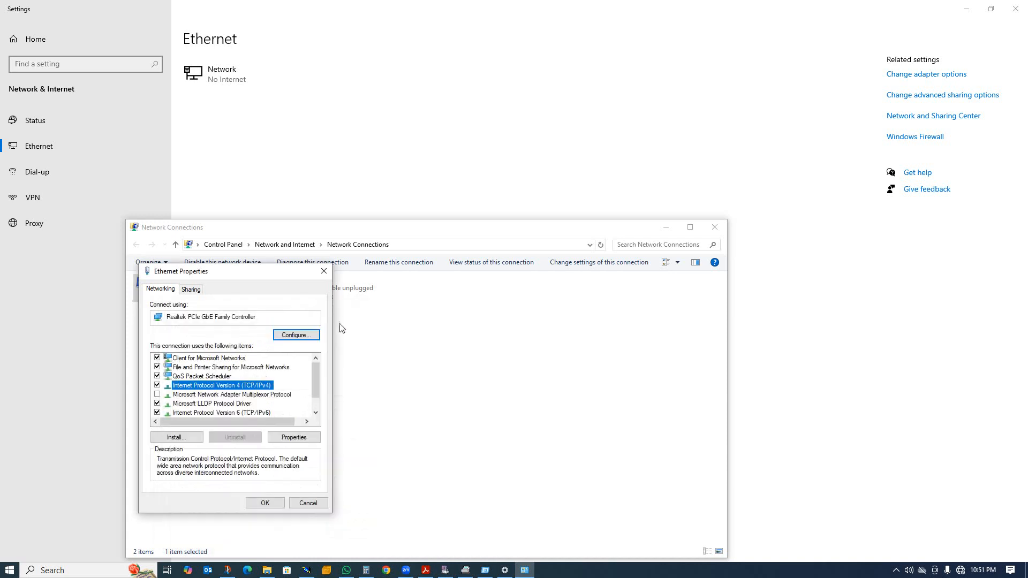
pyautogui.click(324, 272)
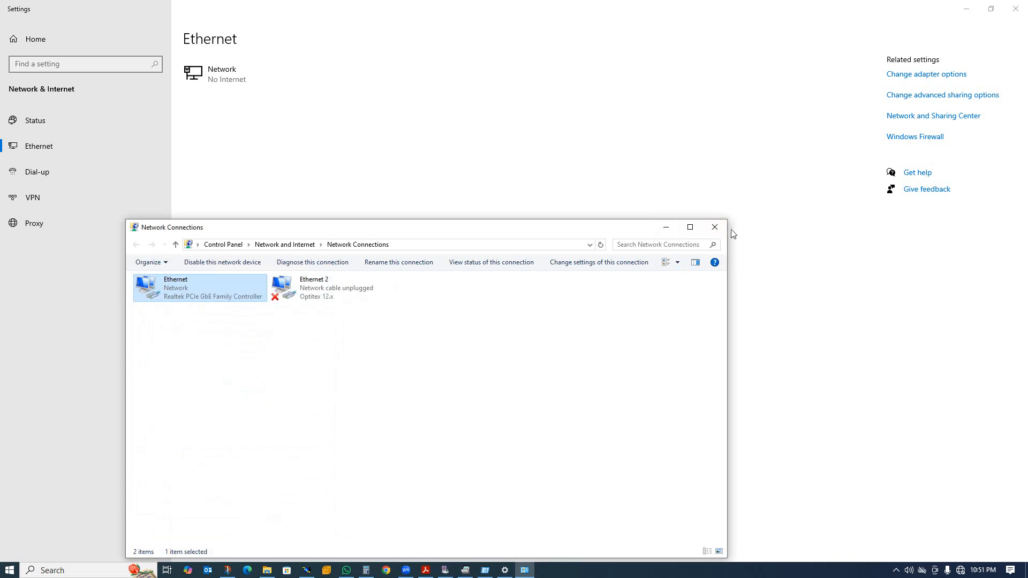
pyautogui.click(714, 227)
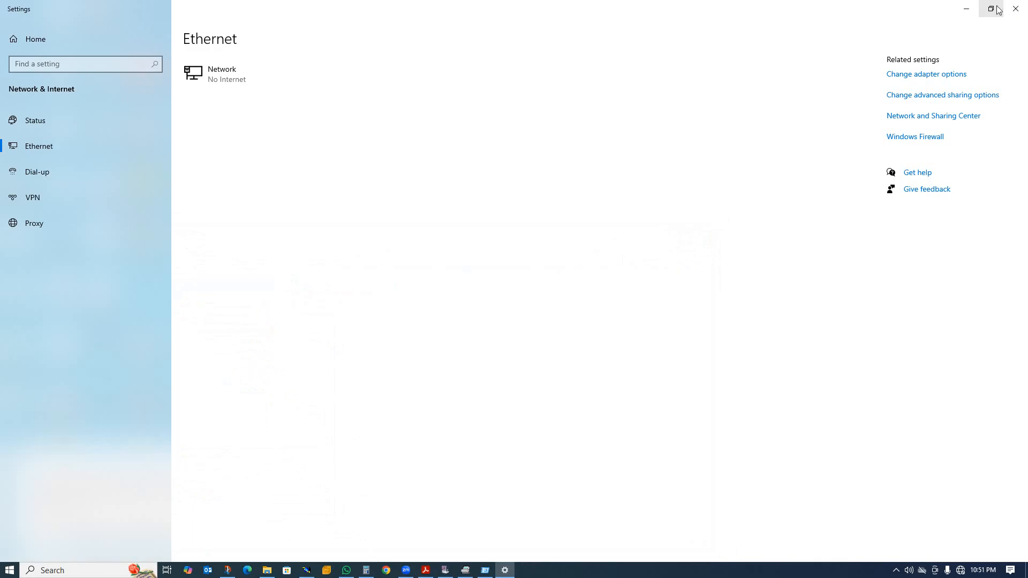
pyautogui.click(965, 9)
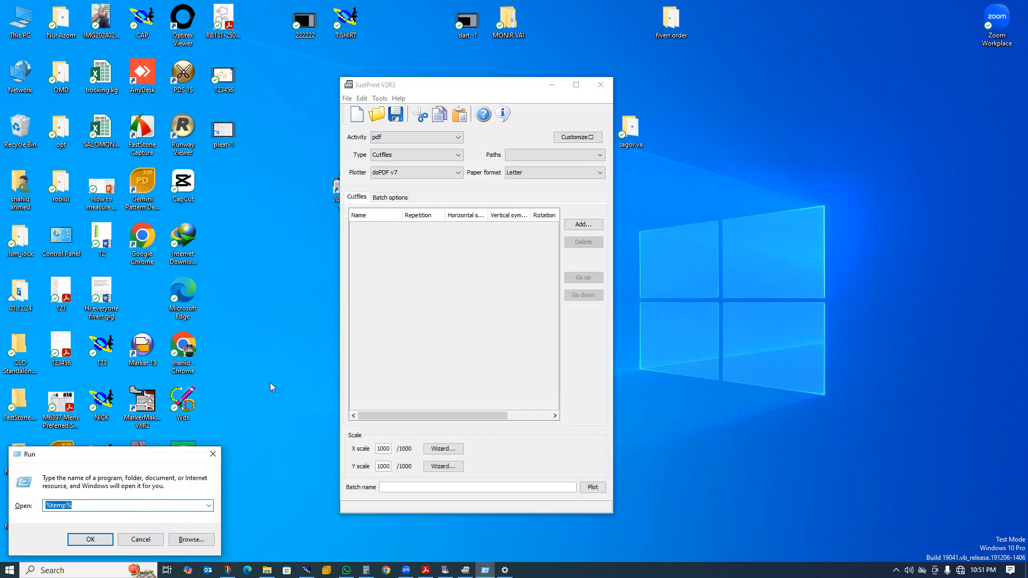
# Dismiss the Run dialog, reposition the JustPrint window, and minimize it.
pyautogui.click(142, 537)
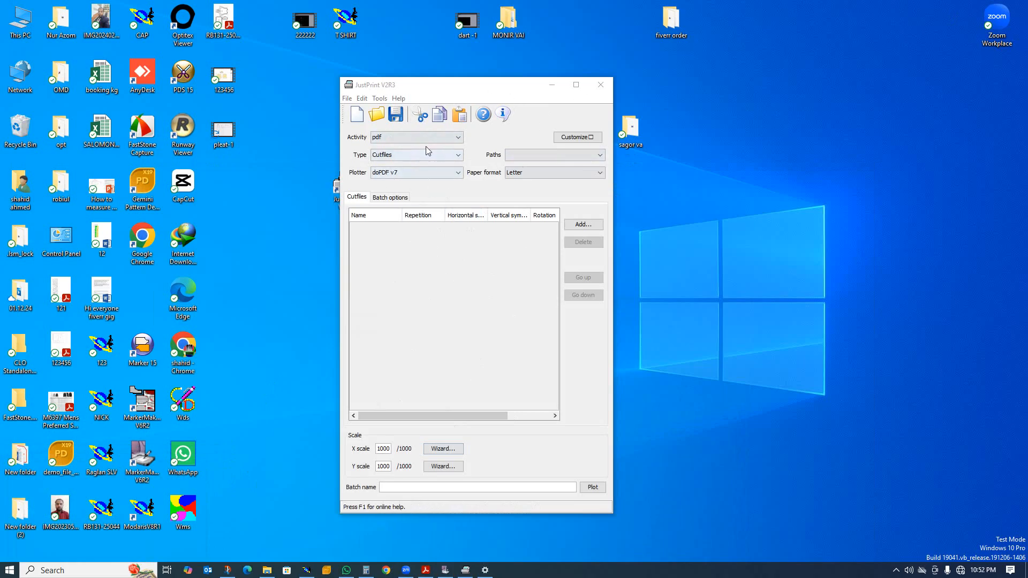
pyautogui.moveTo(492, 90); pyautogui.dragTo(802, 125)
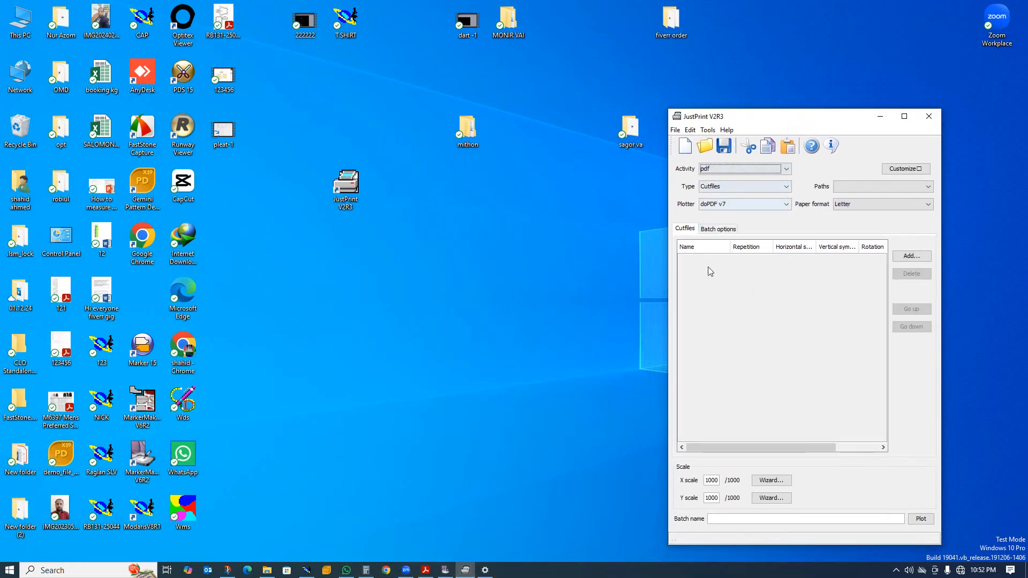
pyautogui.click(827, 129)
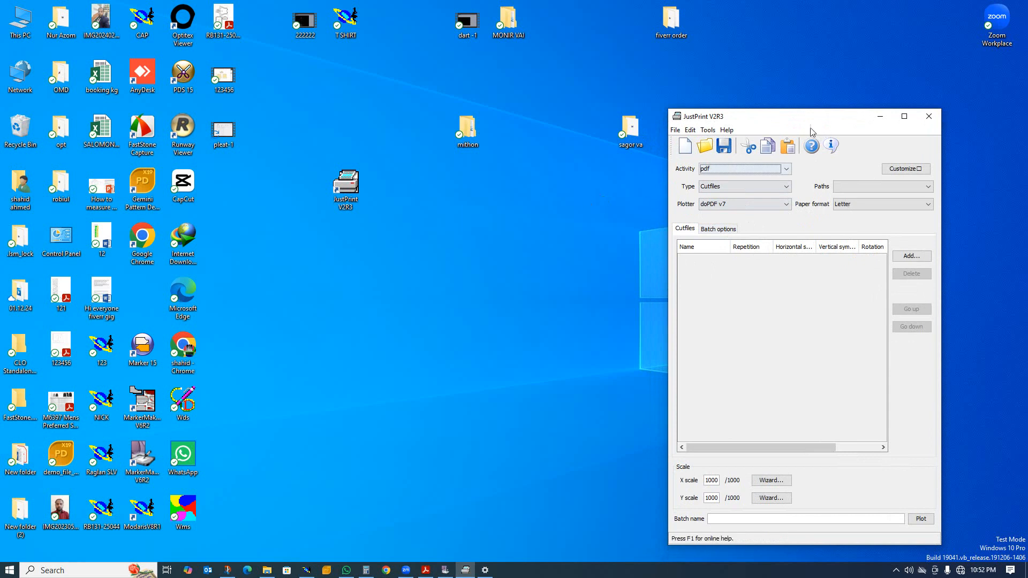
pyautogui.moveTo(815, 123); pyautogui.dragTo(522, 182)
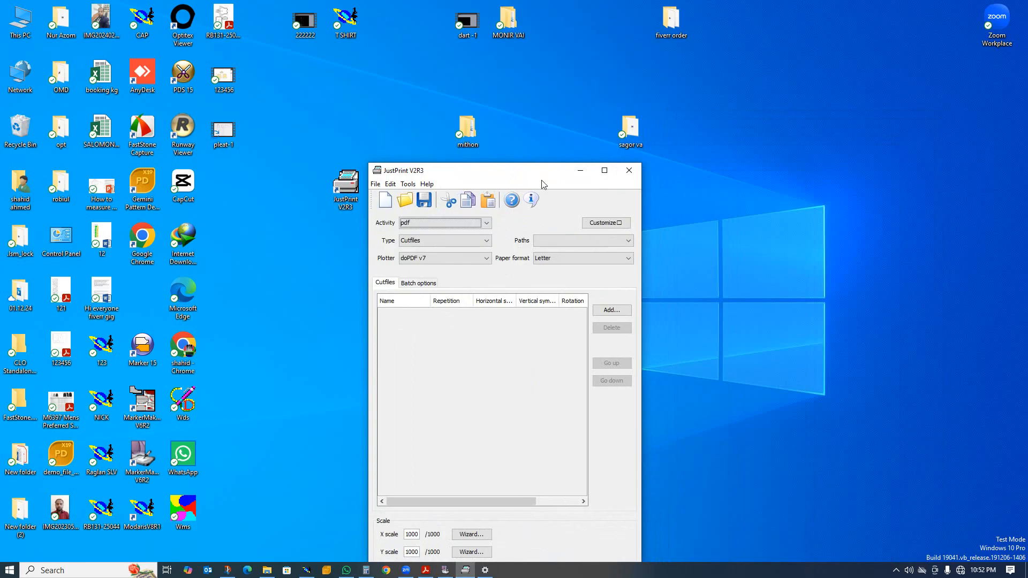
pyautogui.click(580, 170)
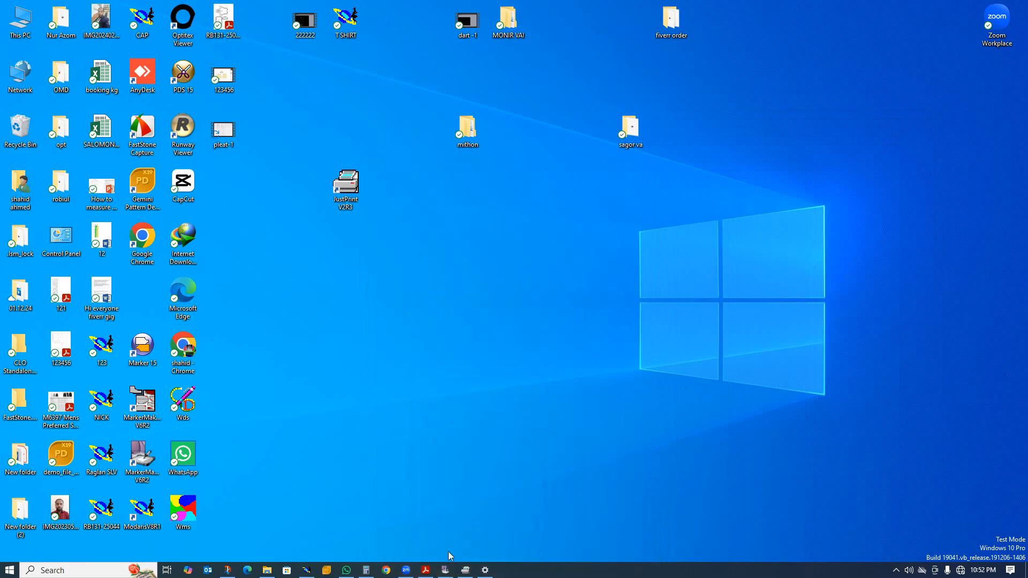
# Switch to MarkerManager and set its access paths to the Desktop folder "New folder (2)", keeping the same folder for all data.
pyautogui.click(446, 570)
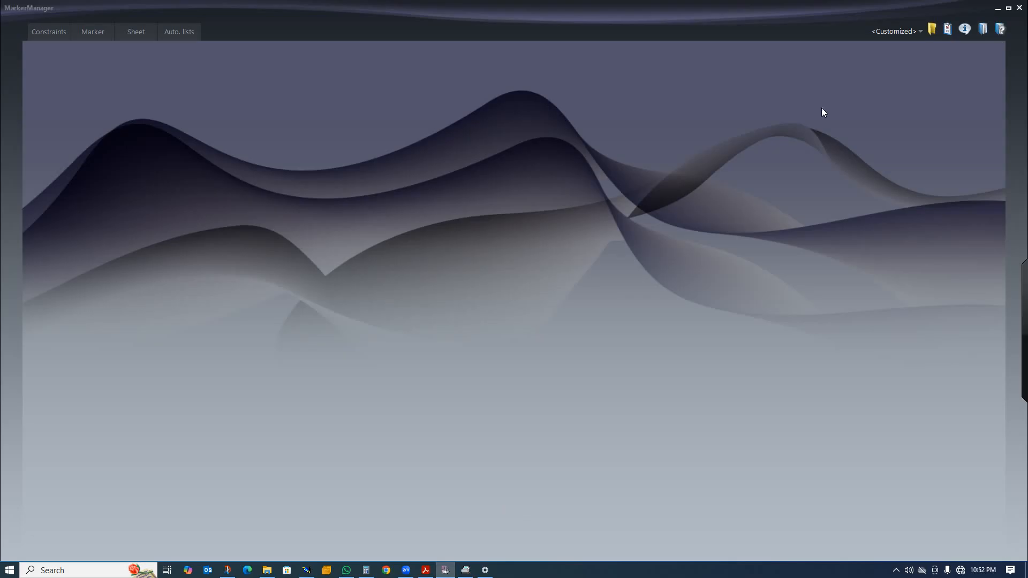
pyautogui.click(932, 30)
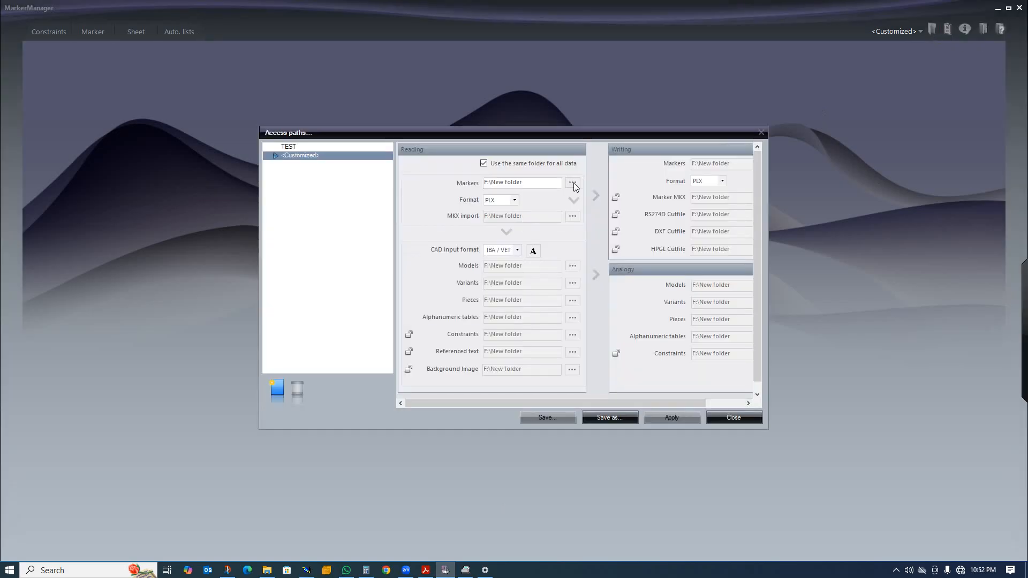
pyautogui.click(572, 183)
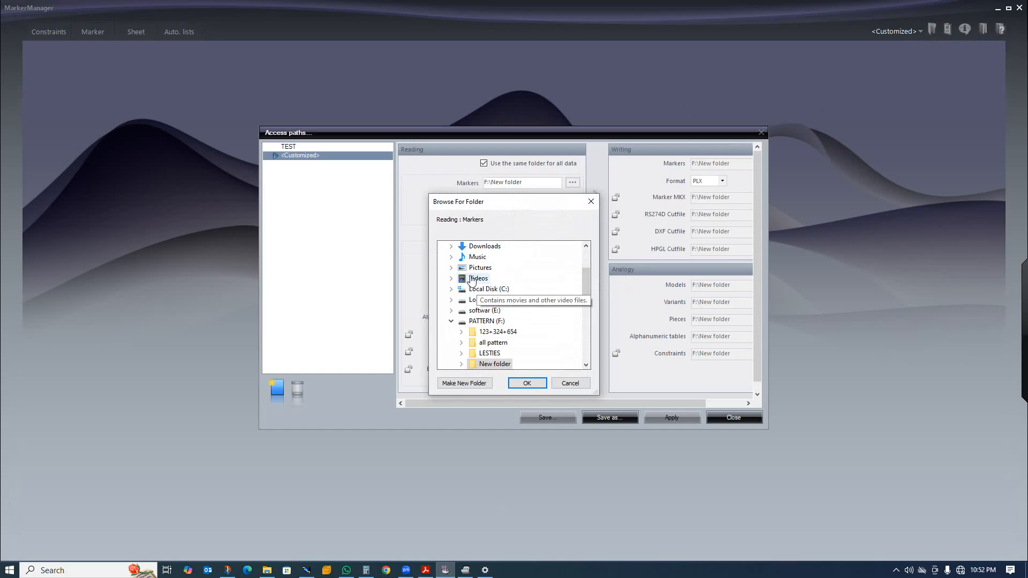
pyautogui.scroll(3, 485, 291)
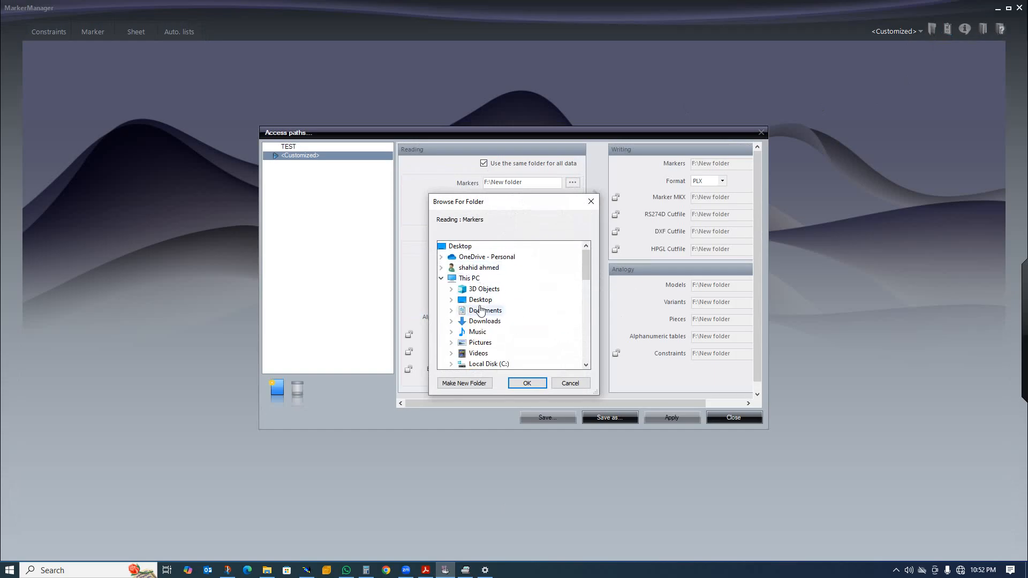
pyautogui.click(452, 300)
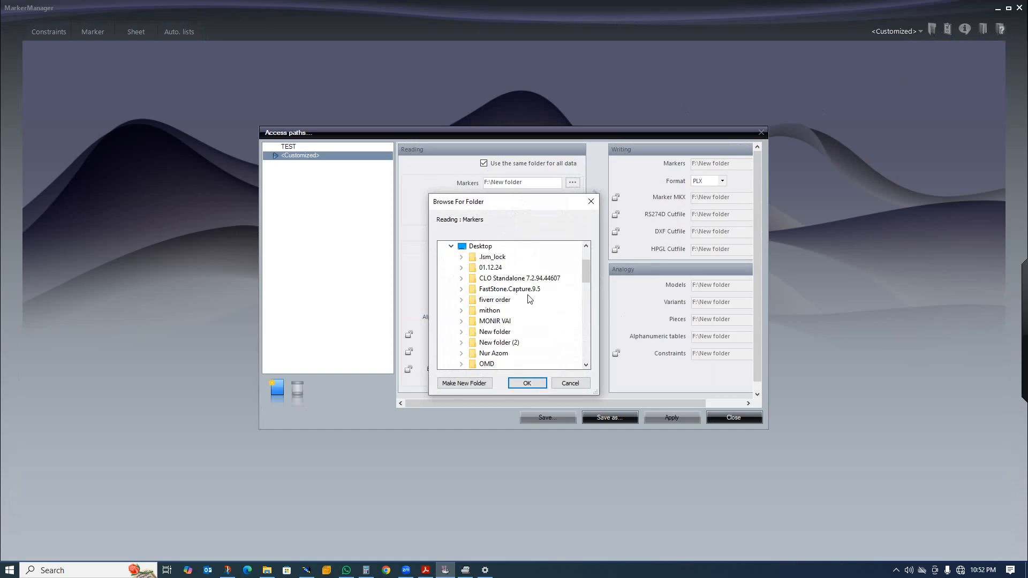
pyautogui.click(494, 343)
pyautogui.click(528, 383)
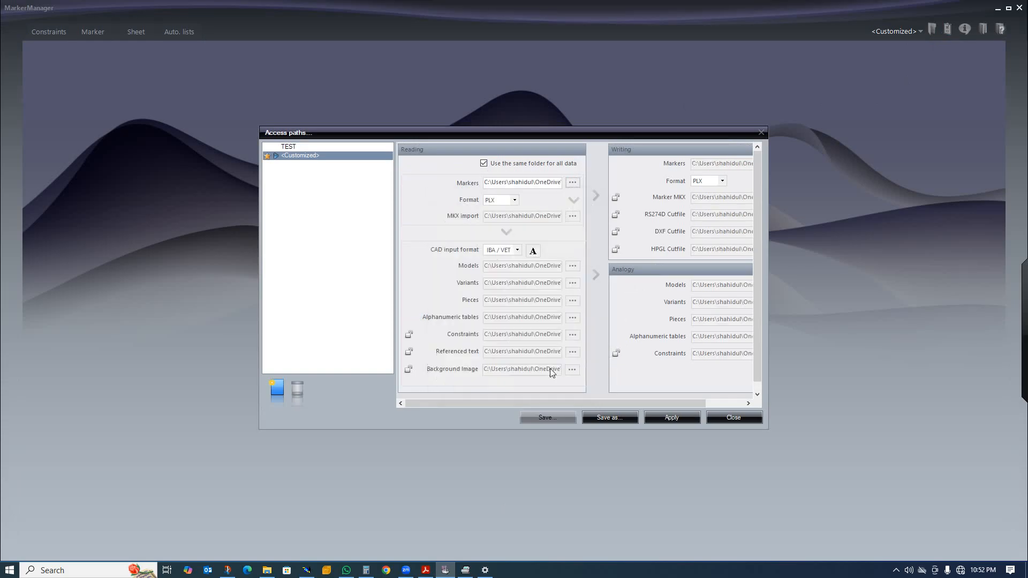
pyautogui.click(484, 165)
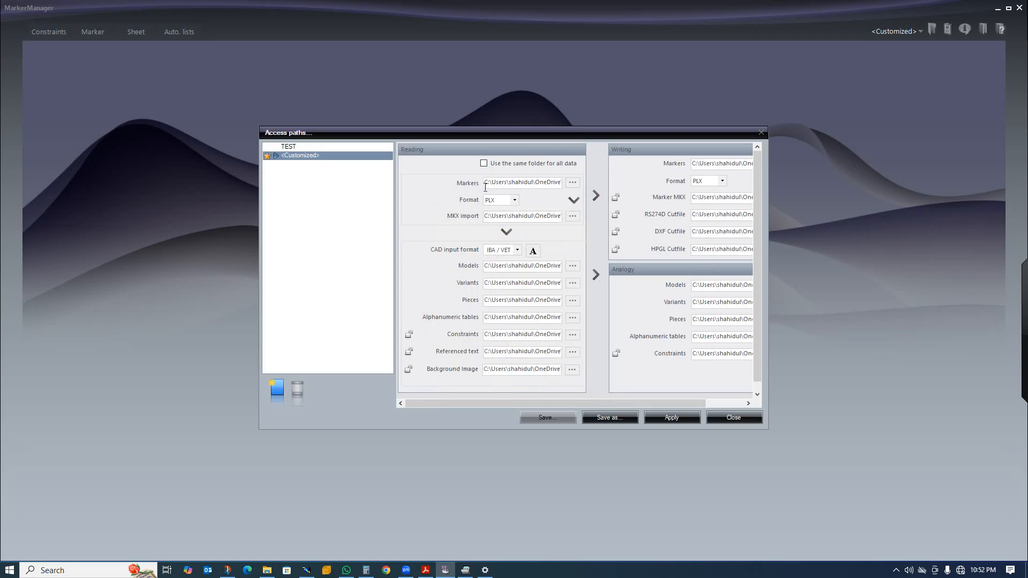
pyautogui.click(484, 165)
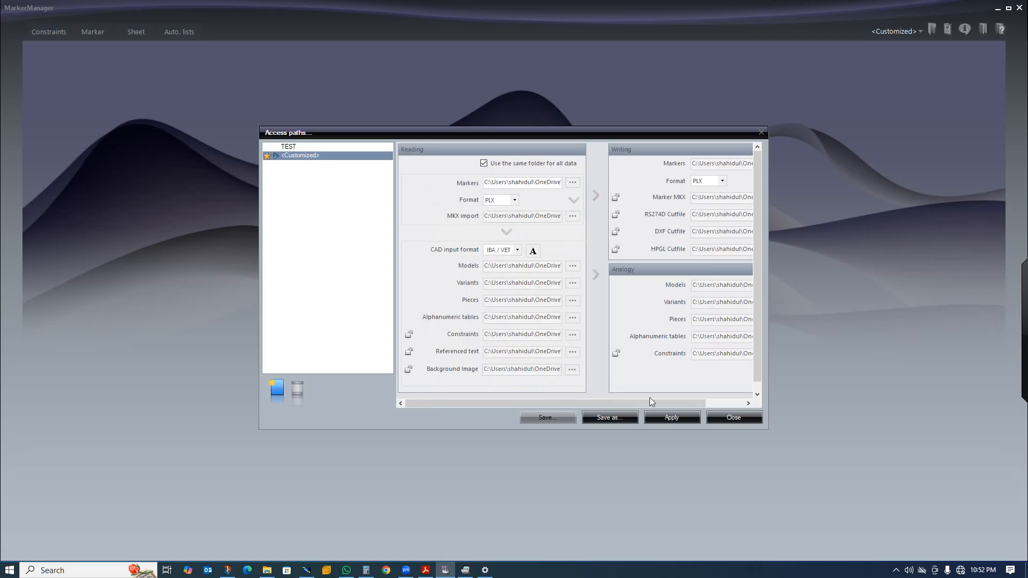
pyautogui.click(717, 418)
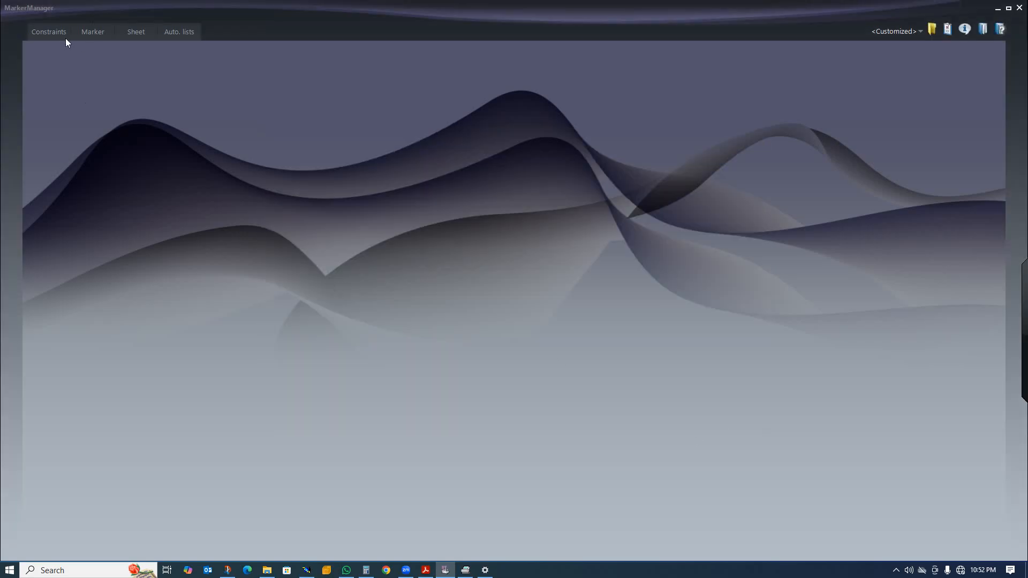
# Start a marker, open Add Variants for its composition, and select the fit variant of chino pant.mdl.
pyautogui.click(95, 34)
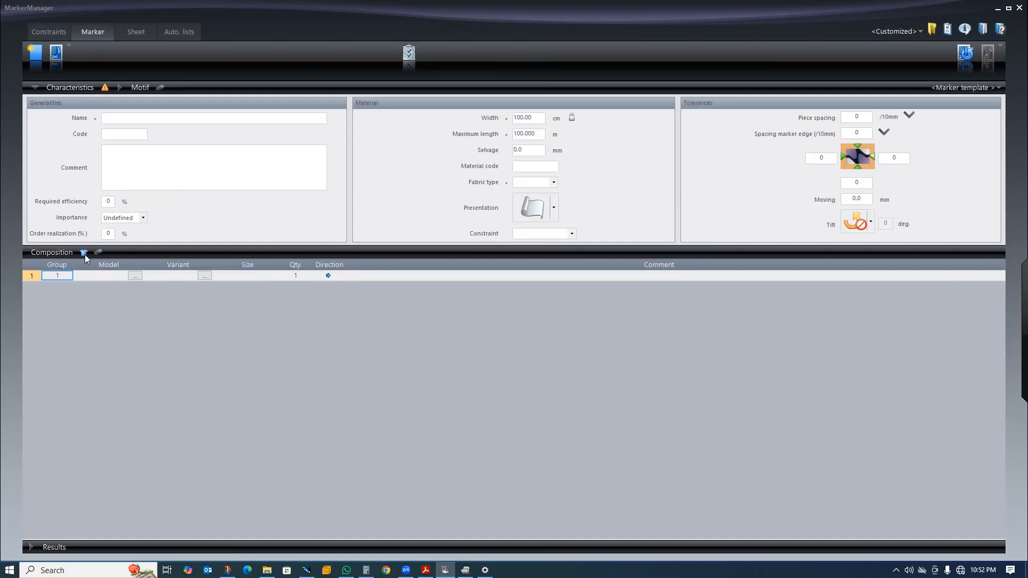
pyautogui.click(84, 252)
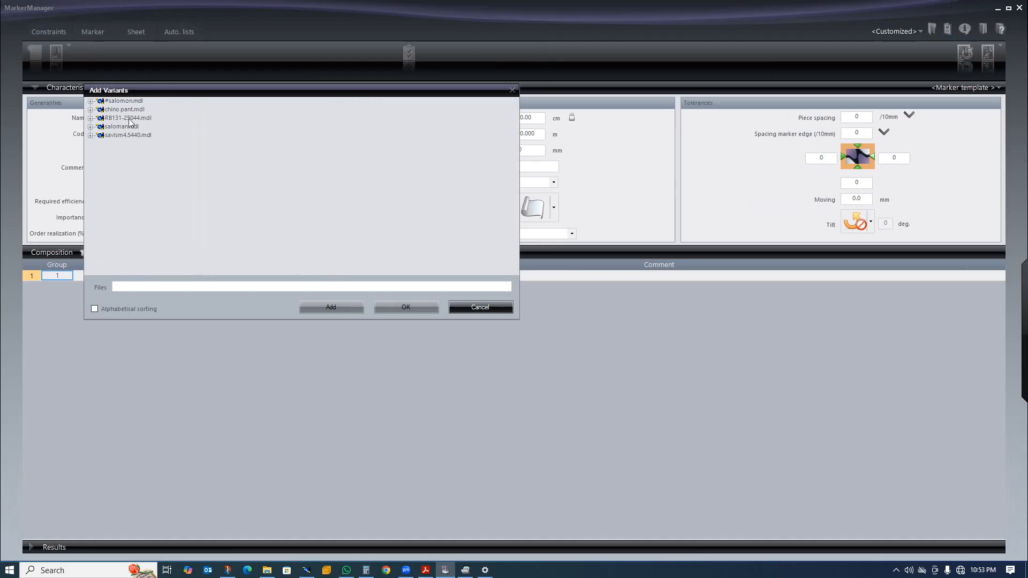
pyautogui.click(90, 110)
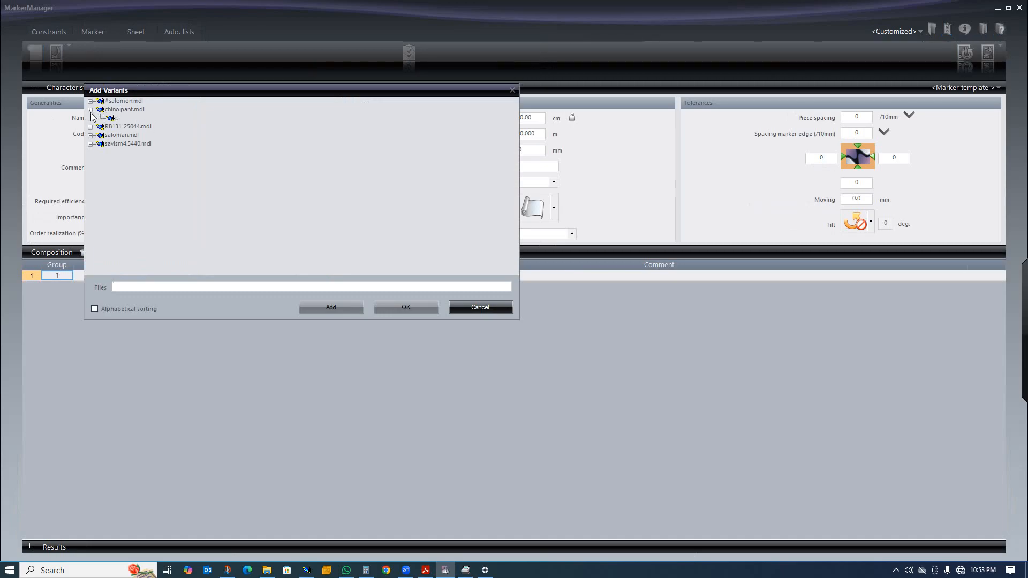
pyautogui.click(117, 118)
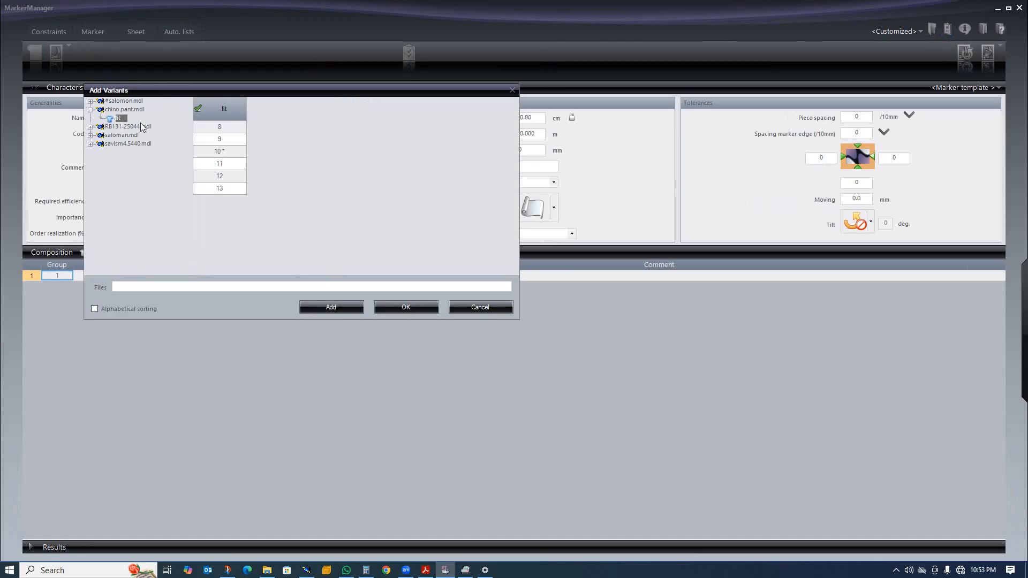
pyautogui.click(219, 153)
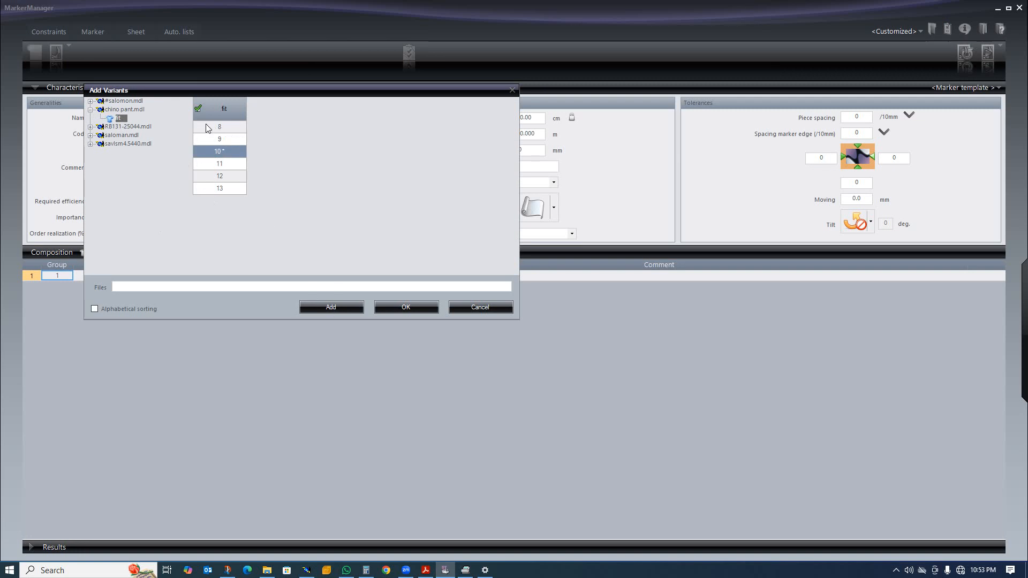
pyautogui.click(198, 109)
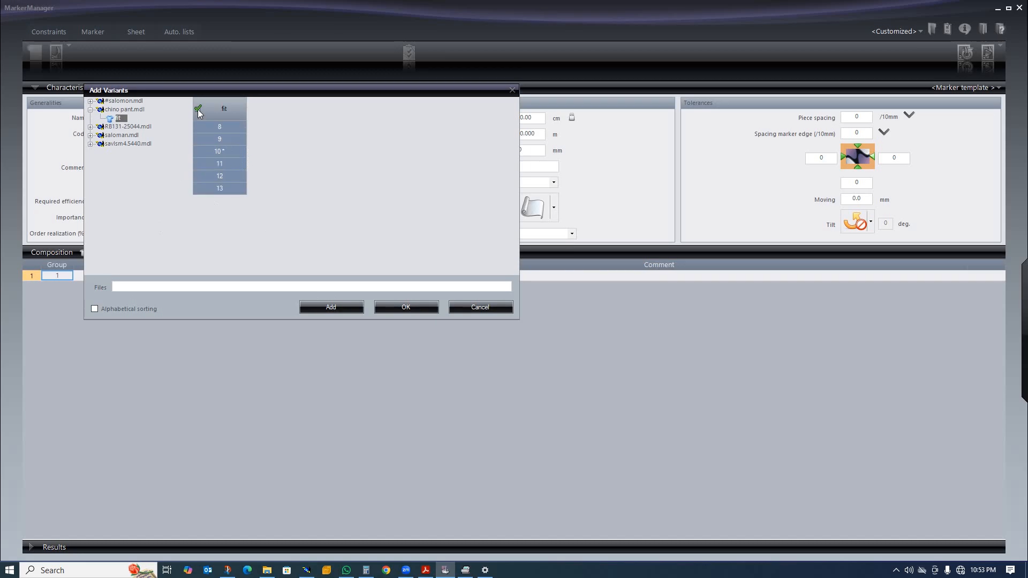
pyautogui.click(198, 110)
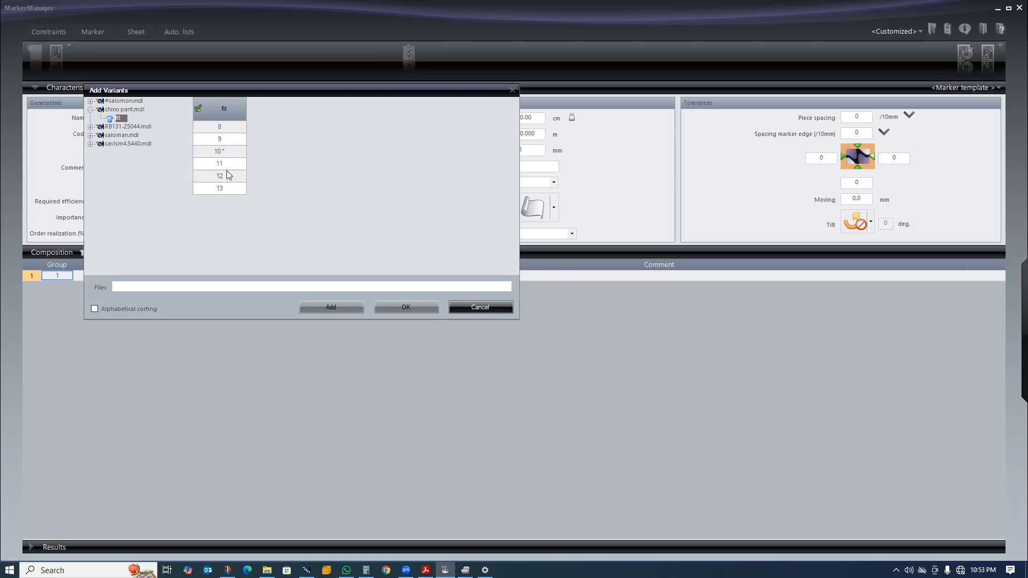
pyautogui.click(223, 140)
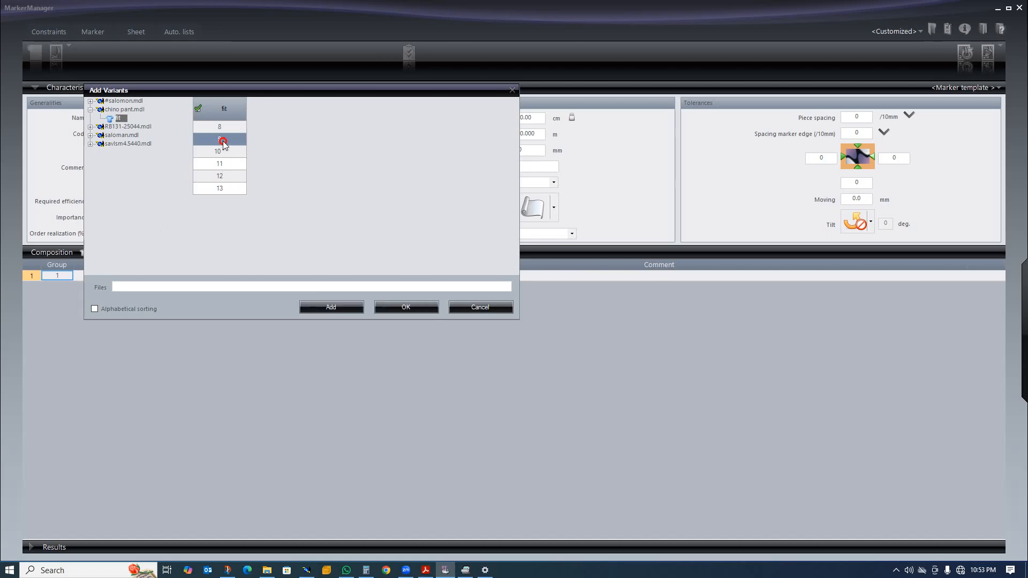
pyautogui.click(229, 169)
pyautogui.click(230, 155)
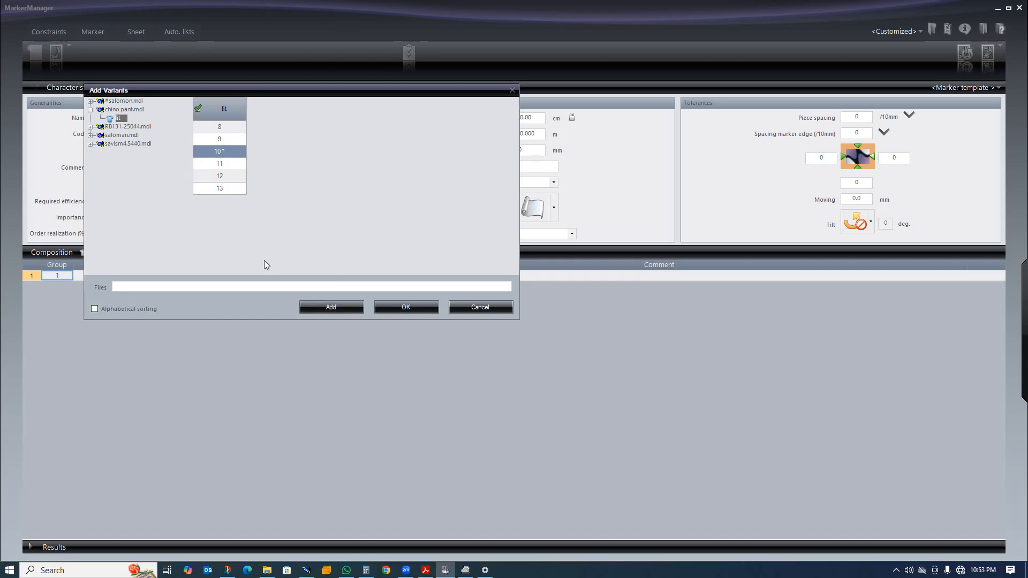
pyautogui.keyDown('shift'); pyautogui.click(225, 178); pyautogui.keyUp('shift')
pyautogui.click(221, 165)
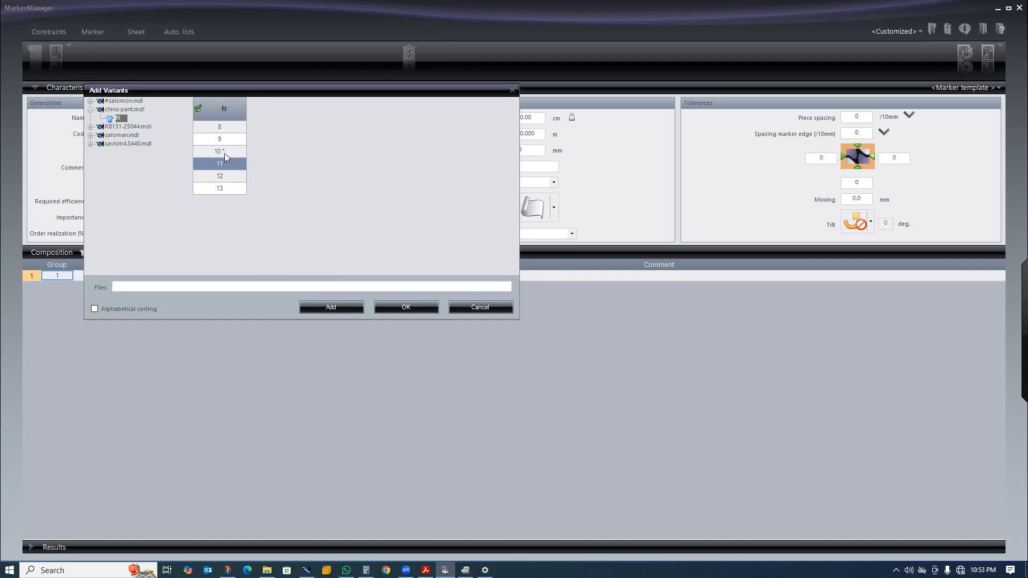
# Select sizes 10 and 12 of the chino pant fit variant and add them to the marker composition.
pyautogui.click(225, 155)
pyautogui.keyDown('ctrl'); pyautogui.click(223, 177); pyautogui.keyUp('ctrl')
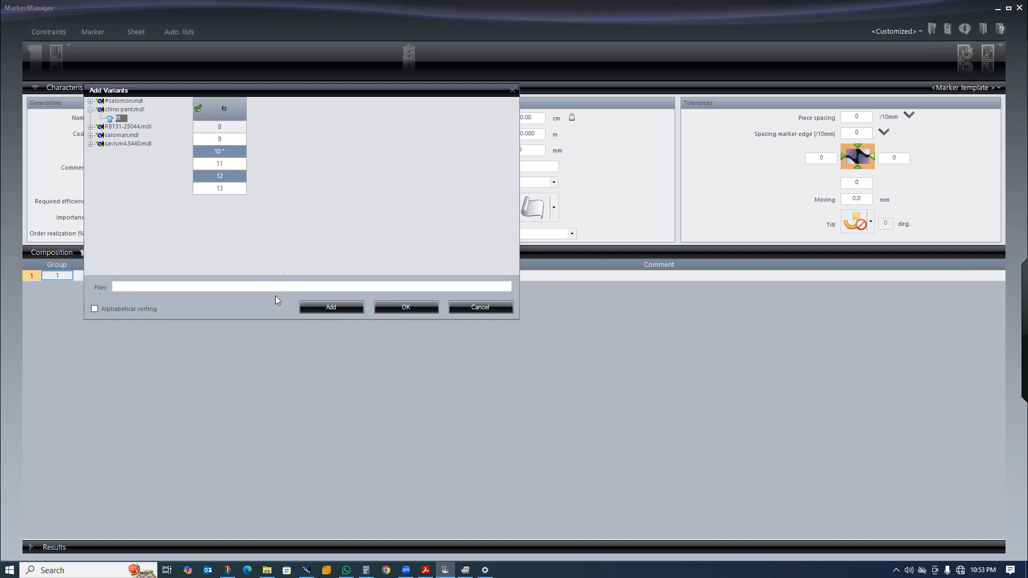
pyautogui.click(405, 307)
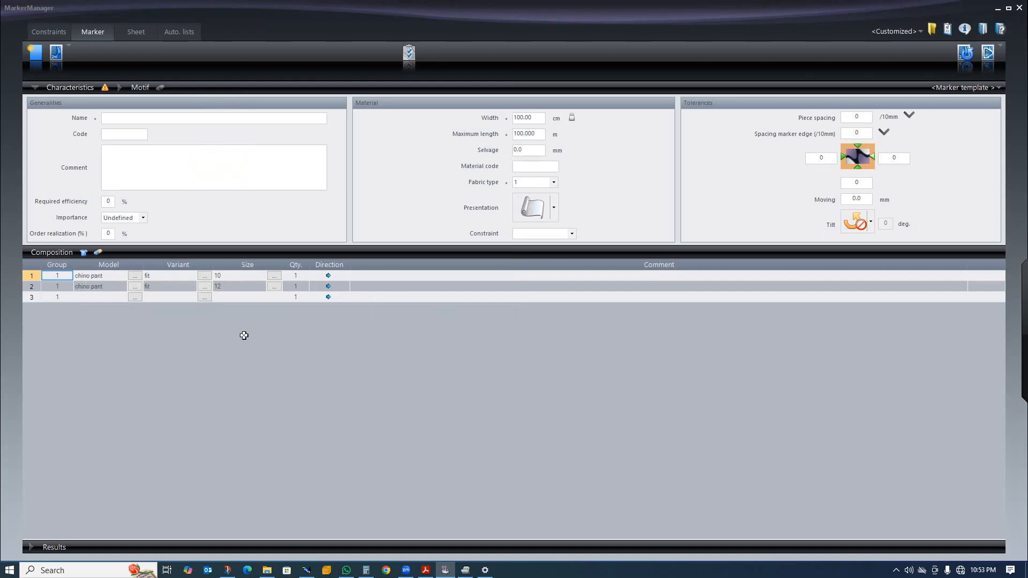
# Name the marker 123 and save it.
pyautogui.click(114, 117)
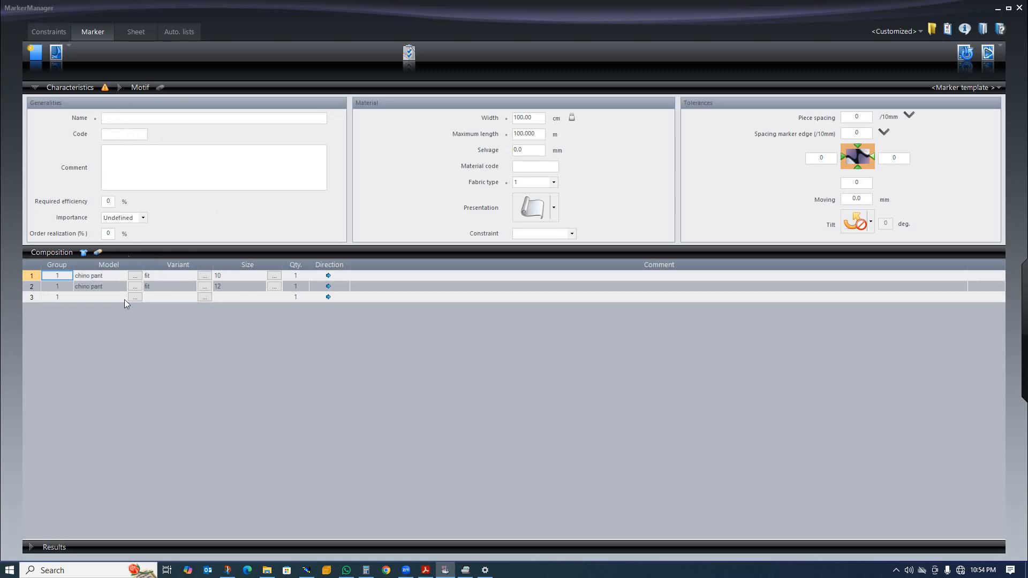
pyautogui.write('123')
pyautogui.click(988, 59)
pyautogui.click(511, 313)
# Minimize MarkerManager, move the MarkerMaking V6R2 shortcut to an open area of the desktop, refresh the desktop, and open the shortcut.
pyautogui.click(998, 9)
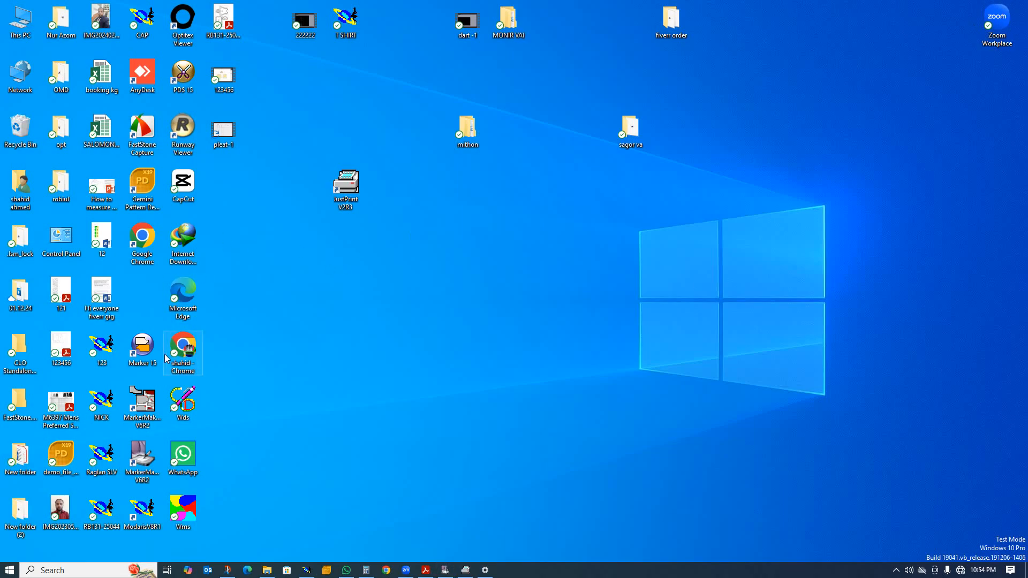
pyautogui.moveTo(155, 415)
pyautogui.mouseDown()
pyautogui.moveTo(182, 424)
pyautogui.moveTo(410, 337)
pyautogui.moveTo(135, 425)
pyautogui.moveTo(143, 405)
pyautogui.mouseUp()
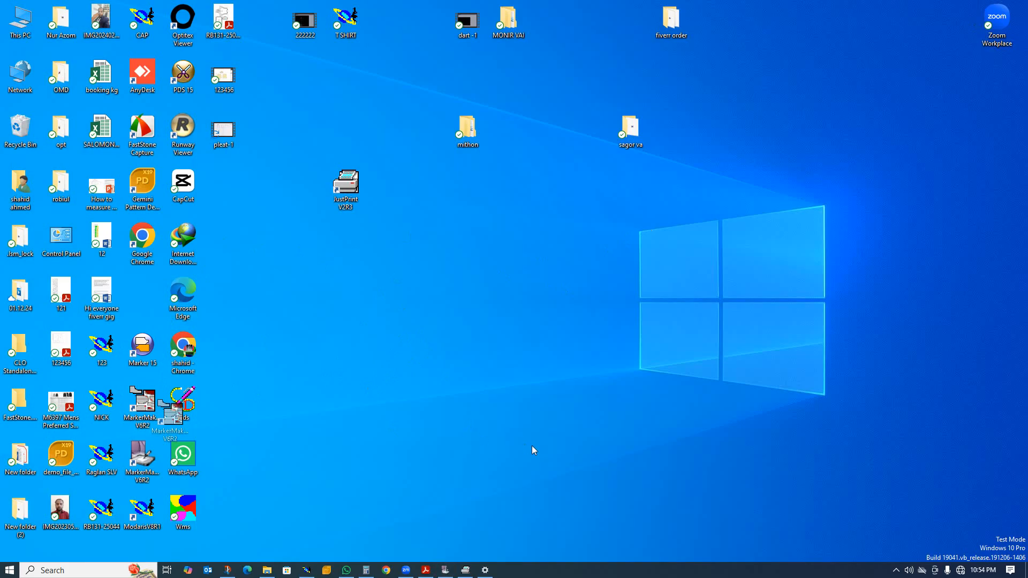
pyautogui.rightClick(396, 278)
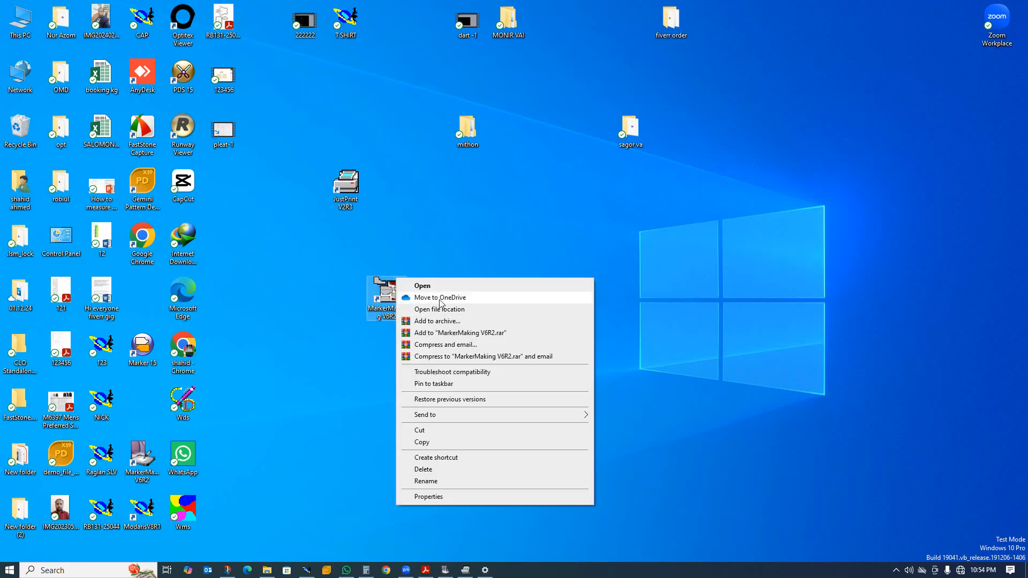
pyautogui.click(684, 280)
pyautogui.rightClick(463, 278)
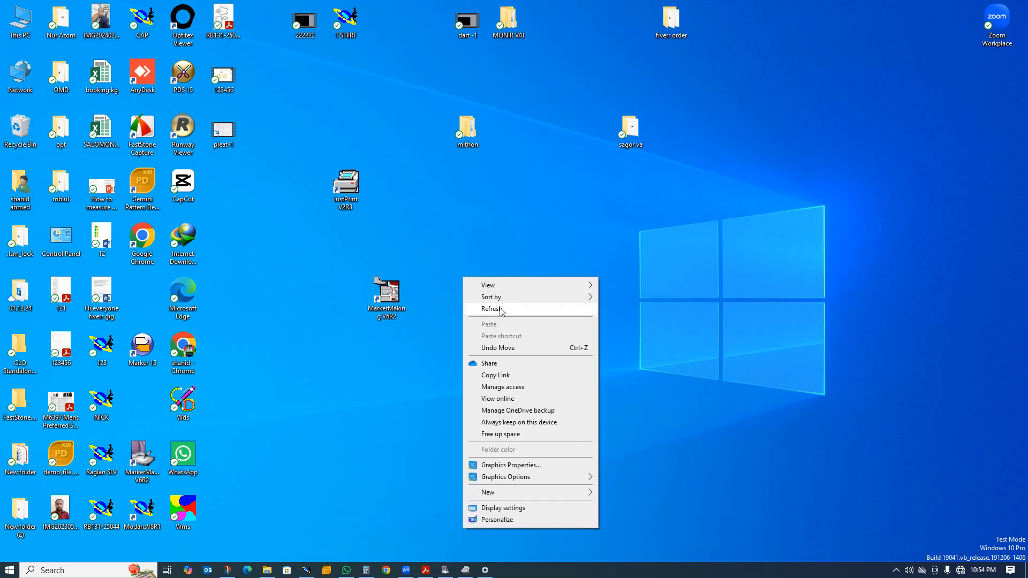
pyautogui.click(501, 309)
pyautogui.moveTo(395, 310); pyautogui.dragTo(278, 314)
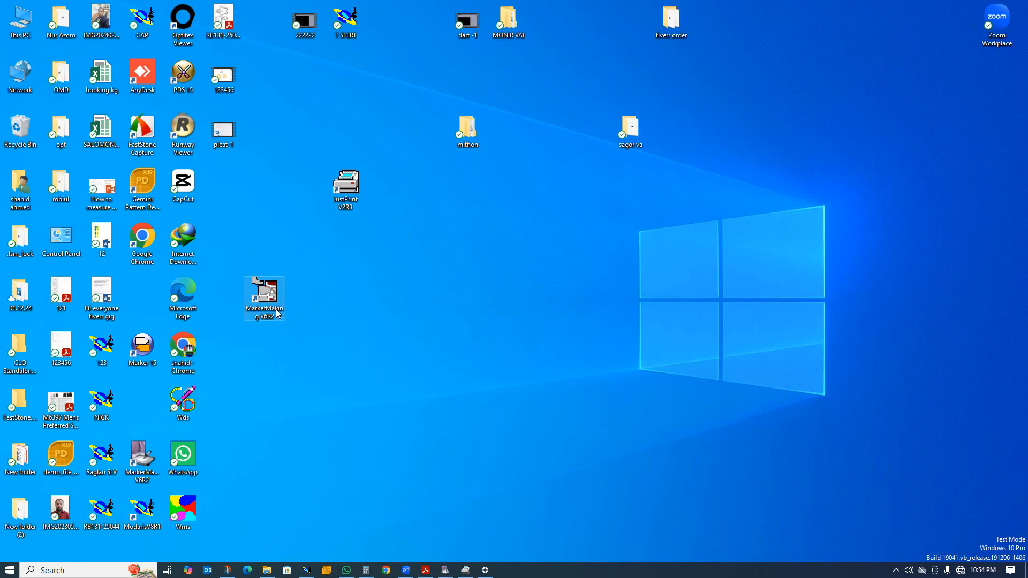
pyautogui.doubleClick(278, 314)
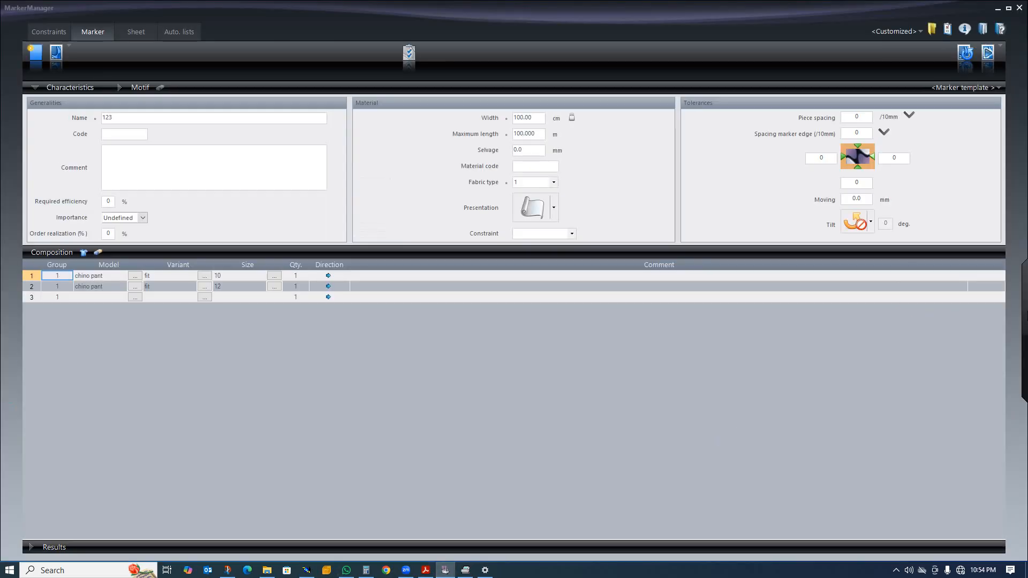
# Open marker 123 from MarkerManager in MarkerMaking without restoring the last work file.
pyautogui.moveTo(1024, 299)
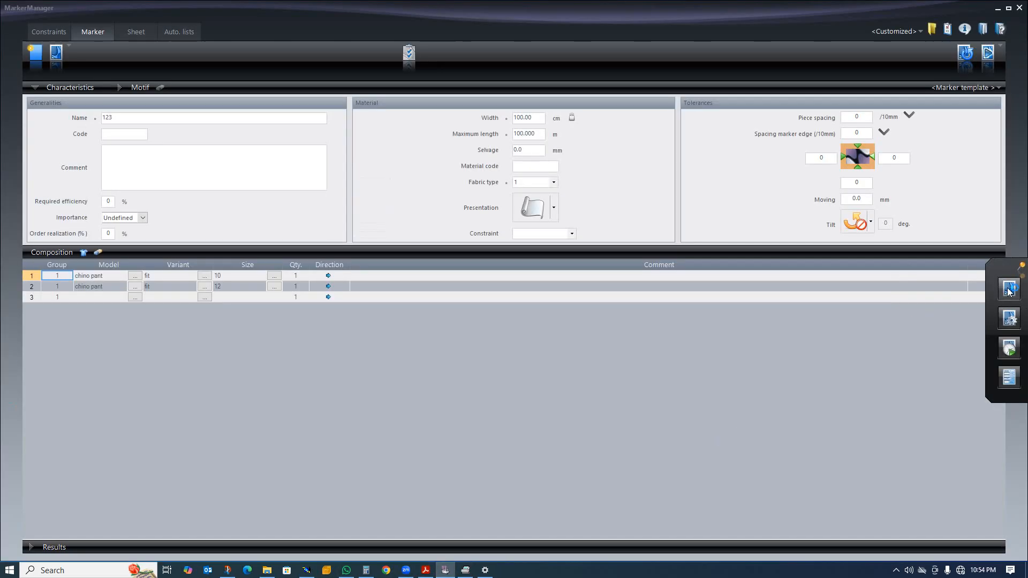
pyautogui.click(1010, 289)
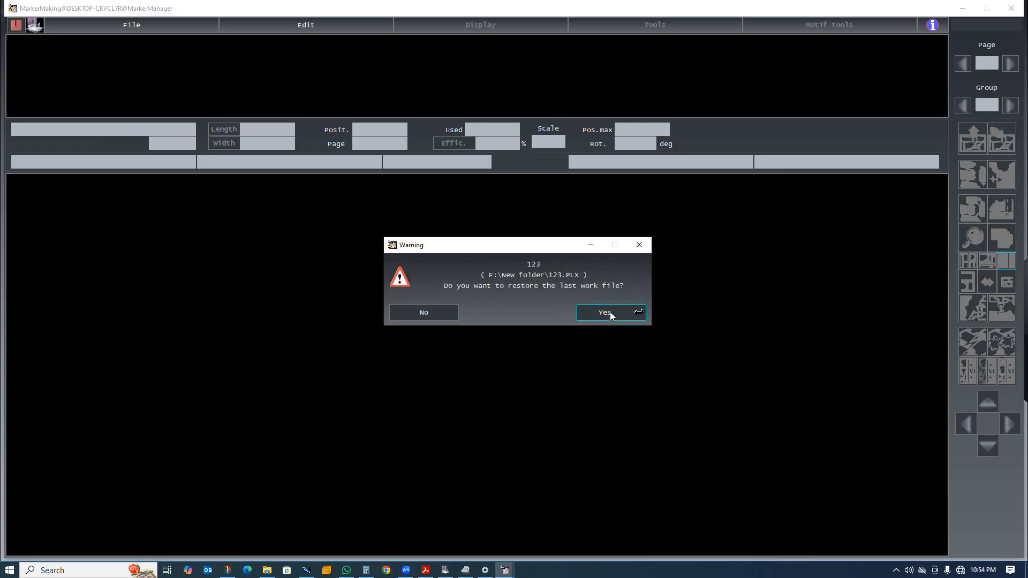
pyautogui.click(424, 314)
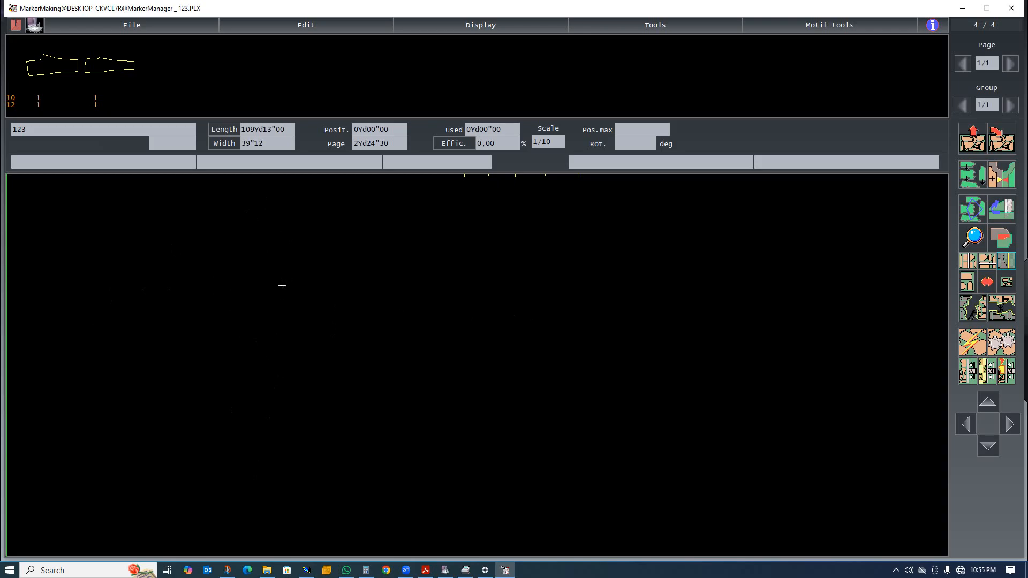
# Set the material width to 50 inches in the marker generalities.
pyautogui.hotkey('ctrl', 'g')
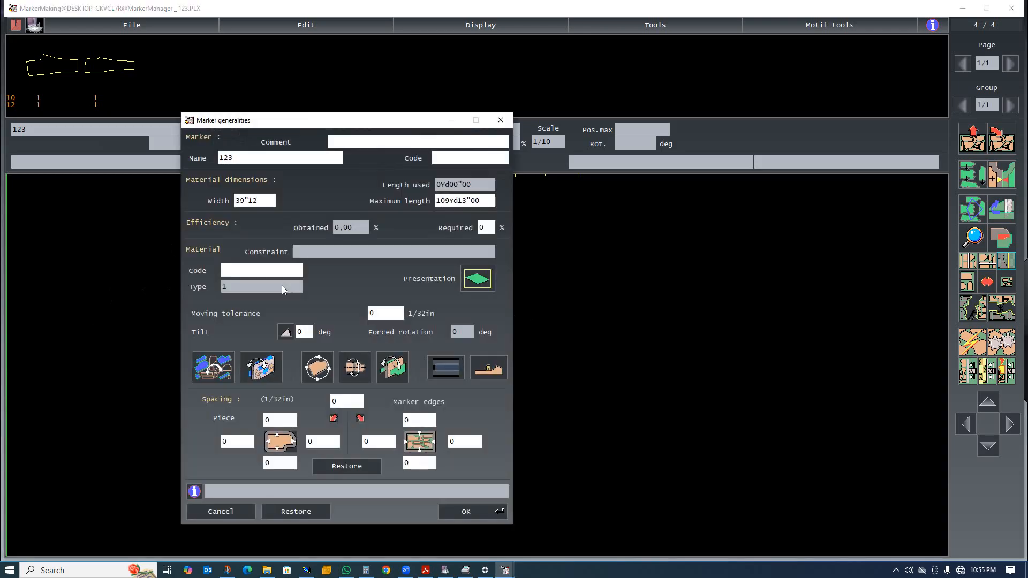
pyautogui.click(261, 202)
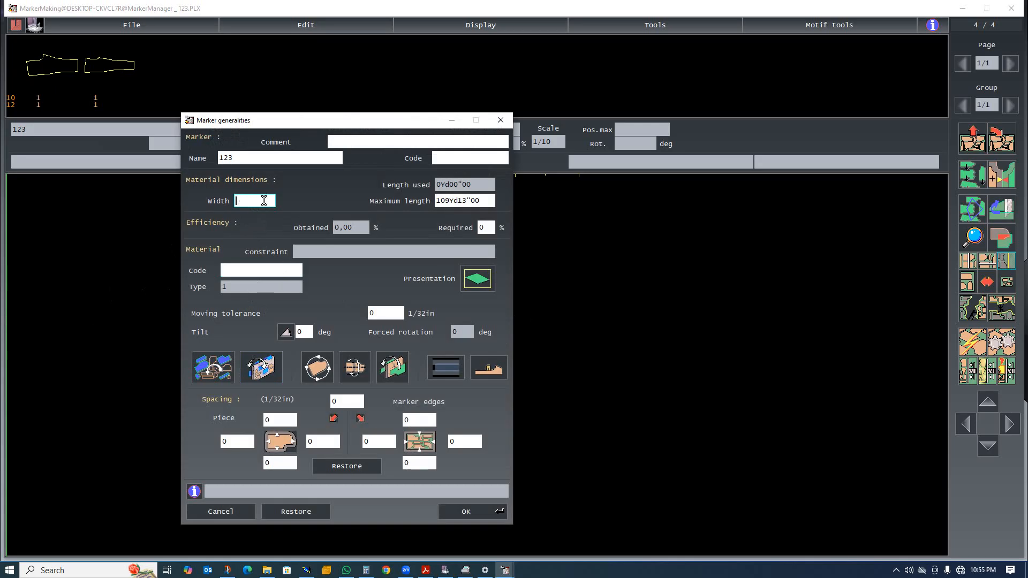
pyautogui.write('45')
pyautogui.press('BackSpace')
pyautogui.press('BackSpace')
pyautogui.write('50')
pyautogui.click(466, 511)
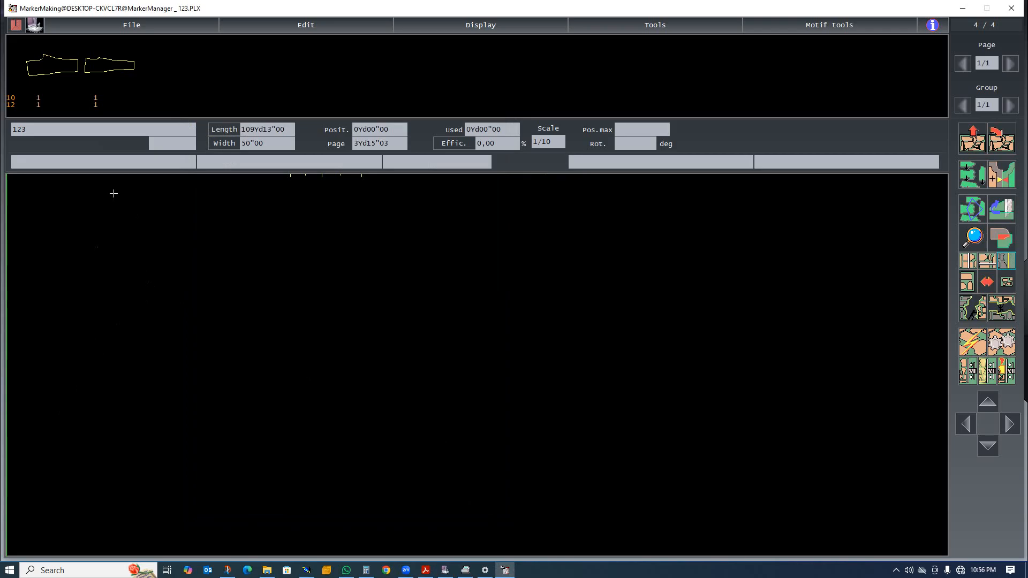
# Place all pieces automatically, then pack the wider size 10 piece and the narrower size 12 piece closer together.
pyautogui.click(1000, 347)
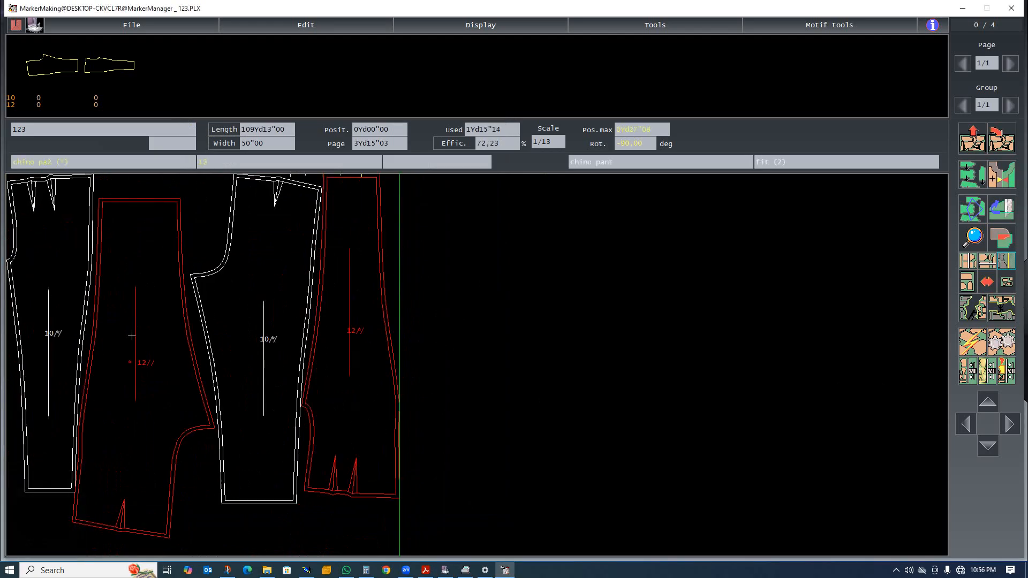
pyautogui.click(370, 359)
pyautogui.click(459, 395)
pyautogui.click(280, 344)
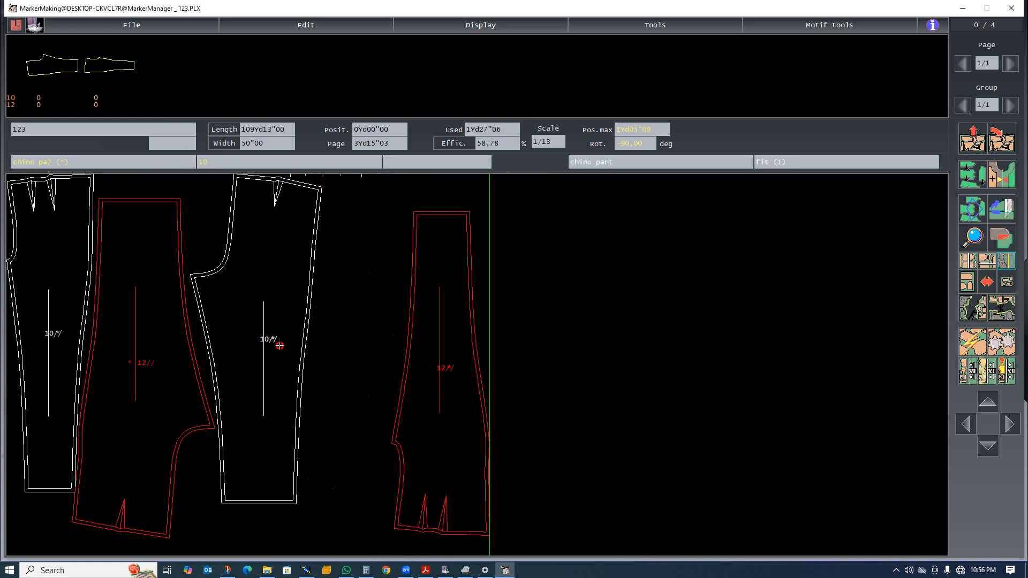
pyautogui.click(320, 355)
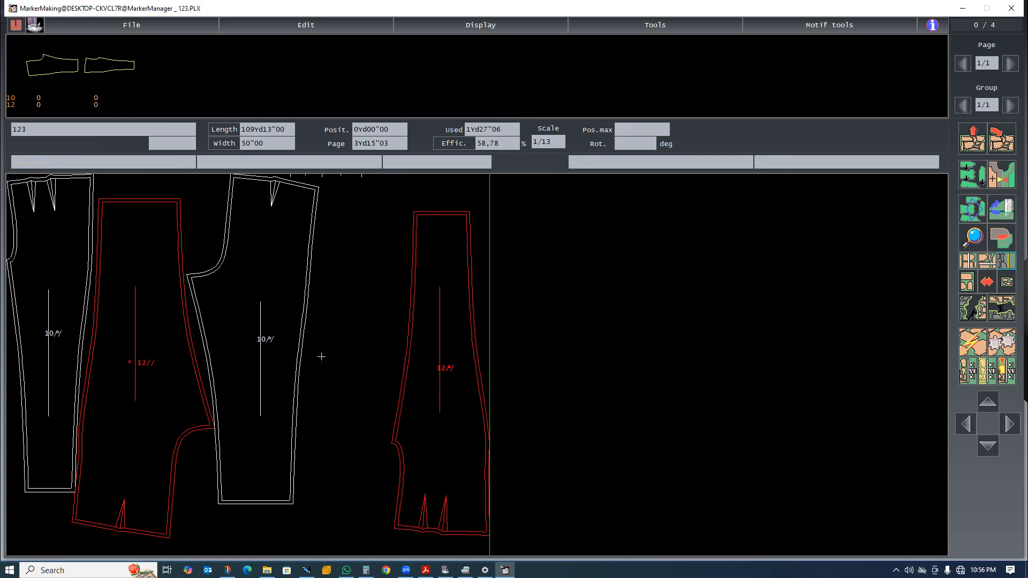
pyautogui.click(410, 356)
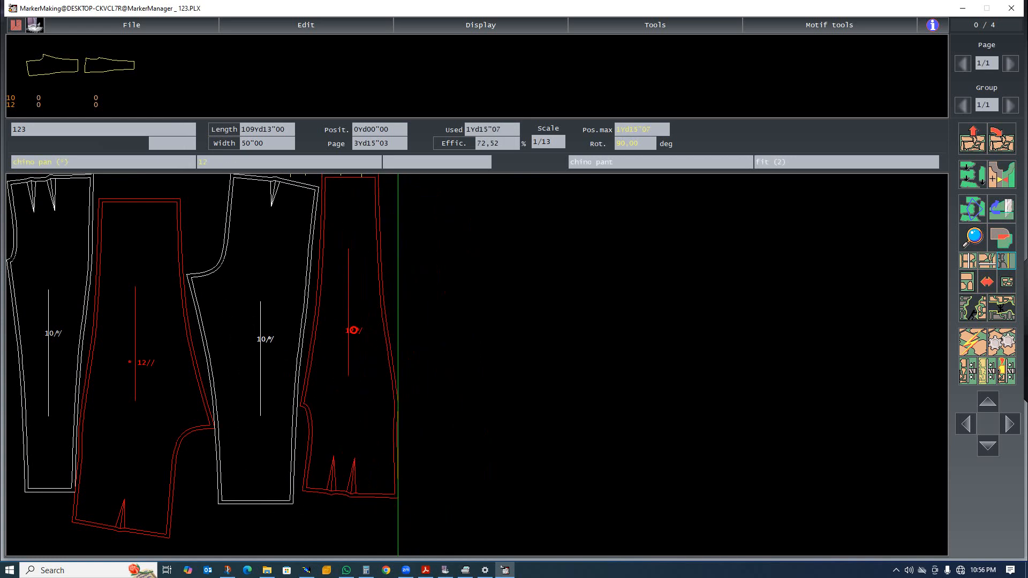
# Pull the narrower size 12 piece away, rotate it through several orientations, and pack it tightly against the wider size 10 piece.
pyautogui.click(397, 345)
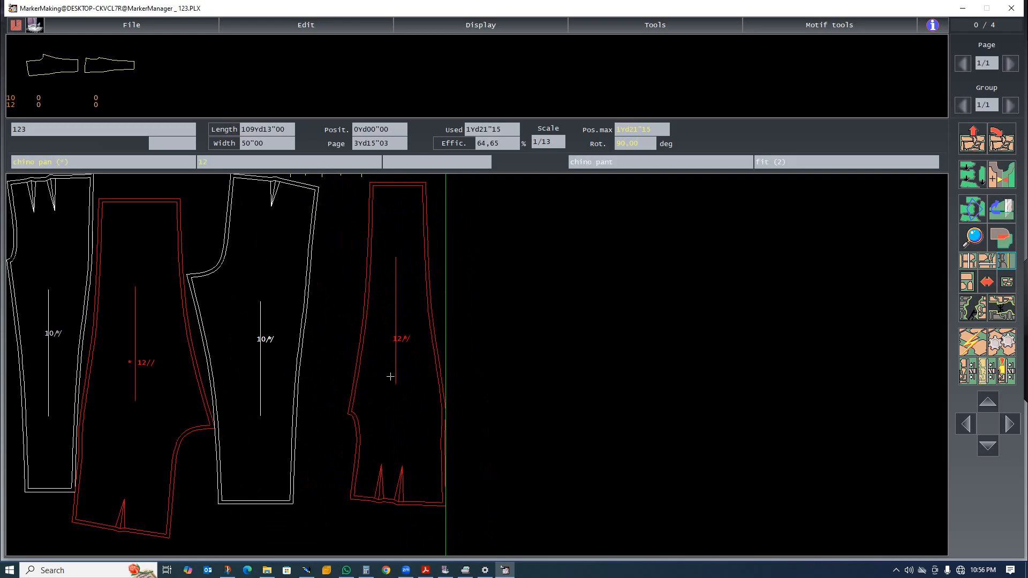
pyautogui.click(395, 381)
pyautogui.rightClick(396, 381)
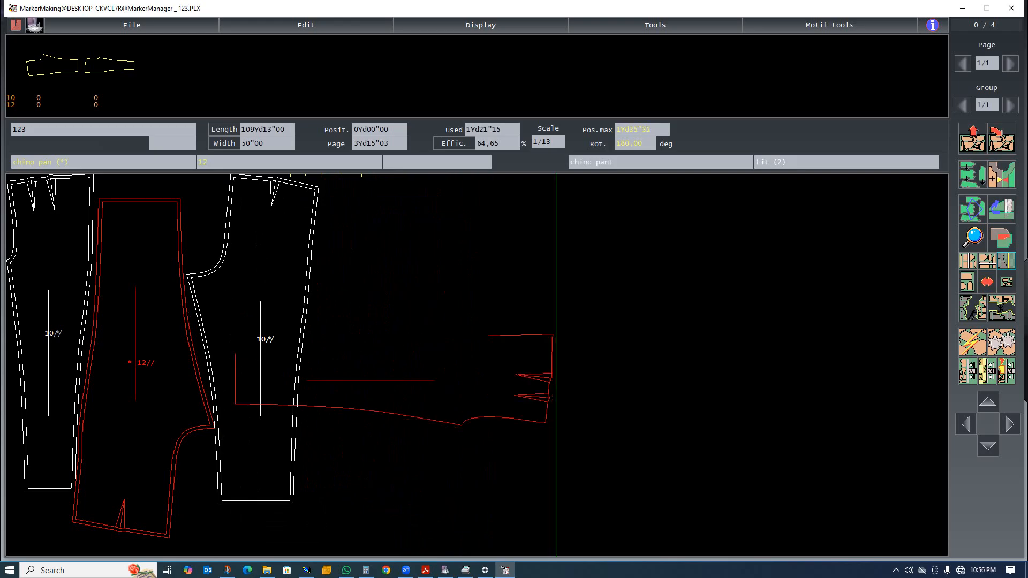
pyautogui.rightClick(426, 385)
pyautogui.rightClick(427, 383)
pyautogui.rightClick(428, 382)
pyautogui.rightClick(421, 378)
pyautogui.rightClick(401, 371)
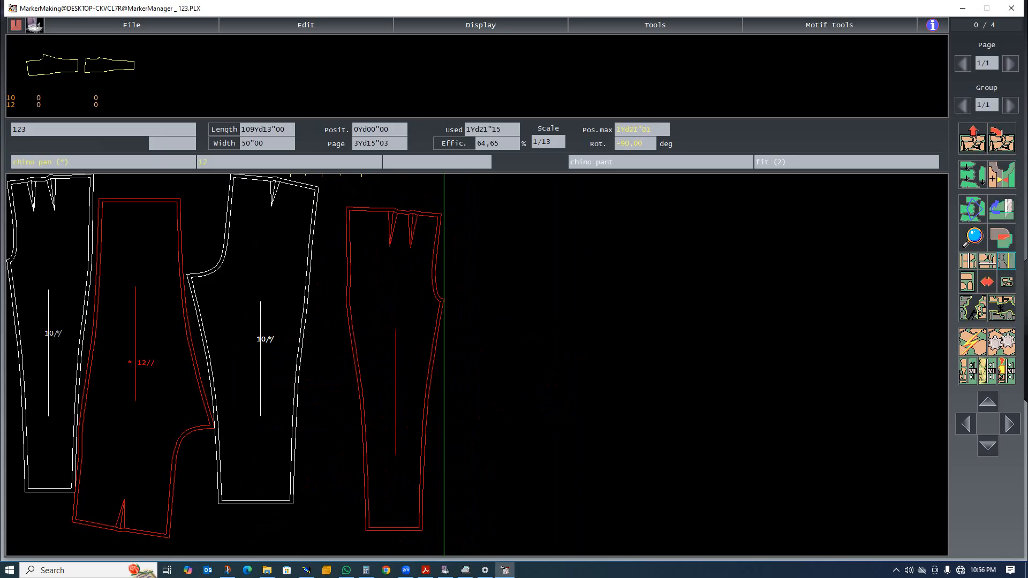
pyautogui.rightClick(368, 359)
pyautogui.rightClick(368, 359)
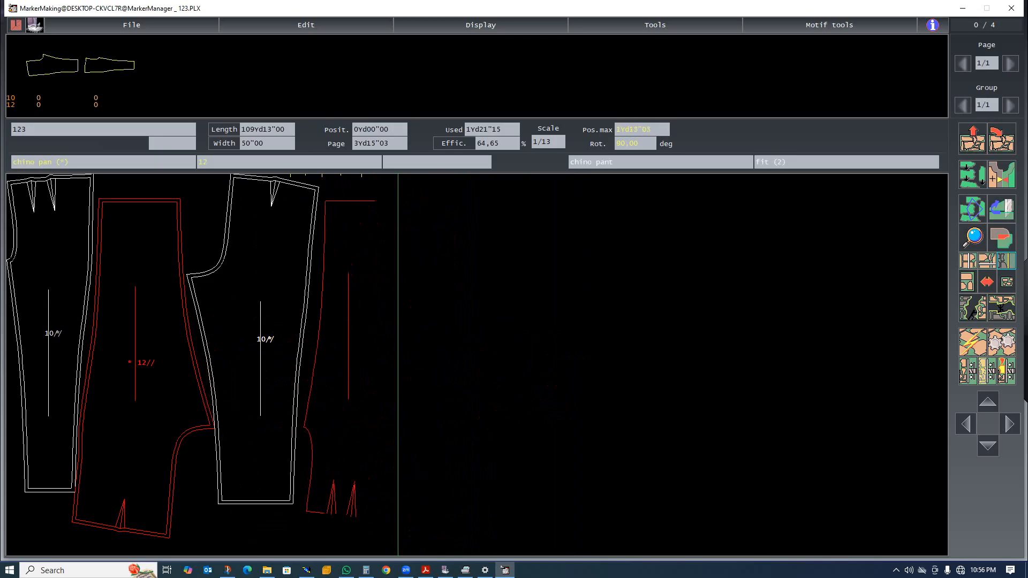
pyautogui.click(346, 359)
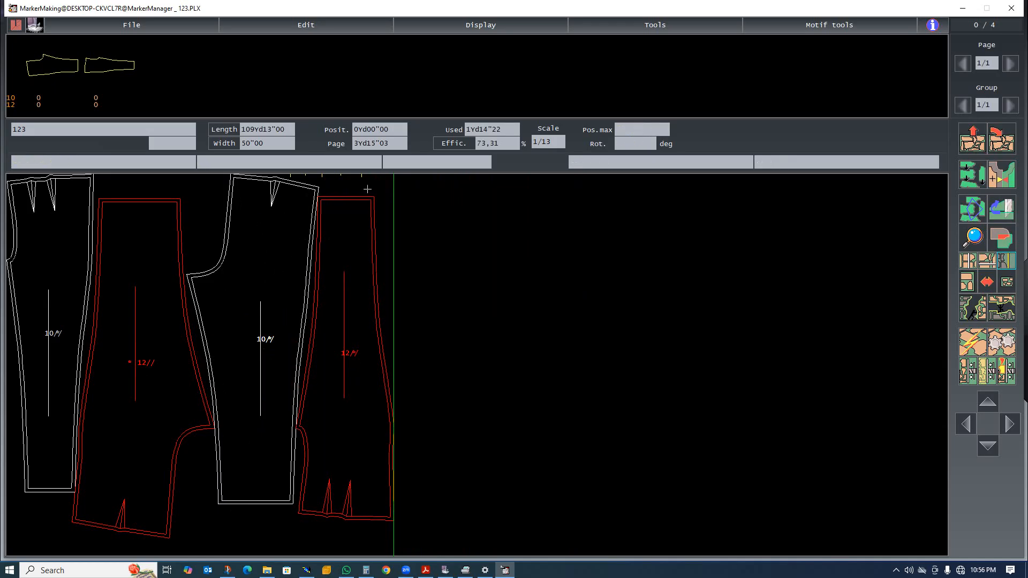
# Save the arranged marker 123.
pyautogui.click(127, 27)
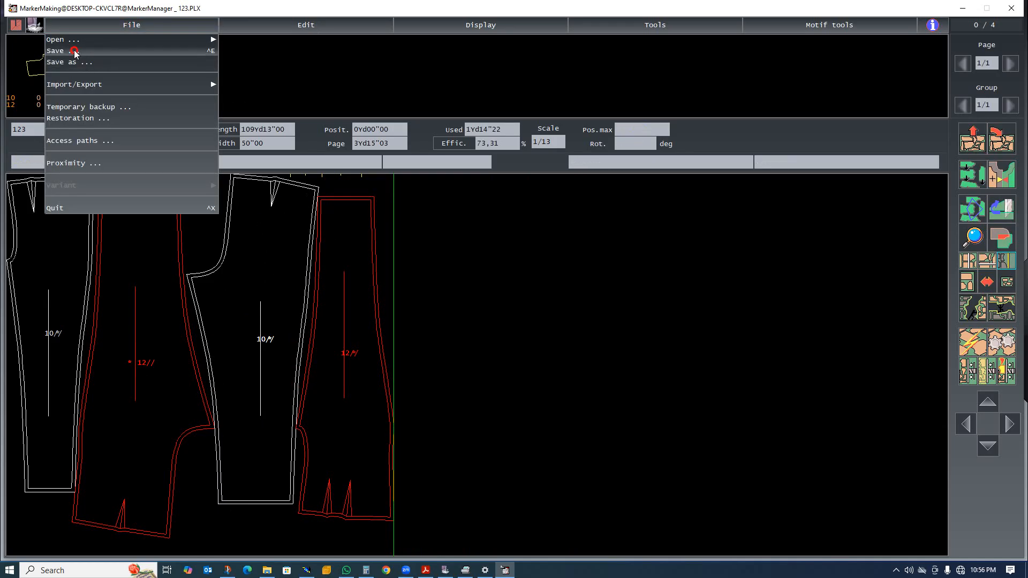
pyautogui.click(74, 51)
pyautogui.click(457, 169)
pyautogui.click(651, 309)
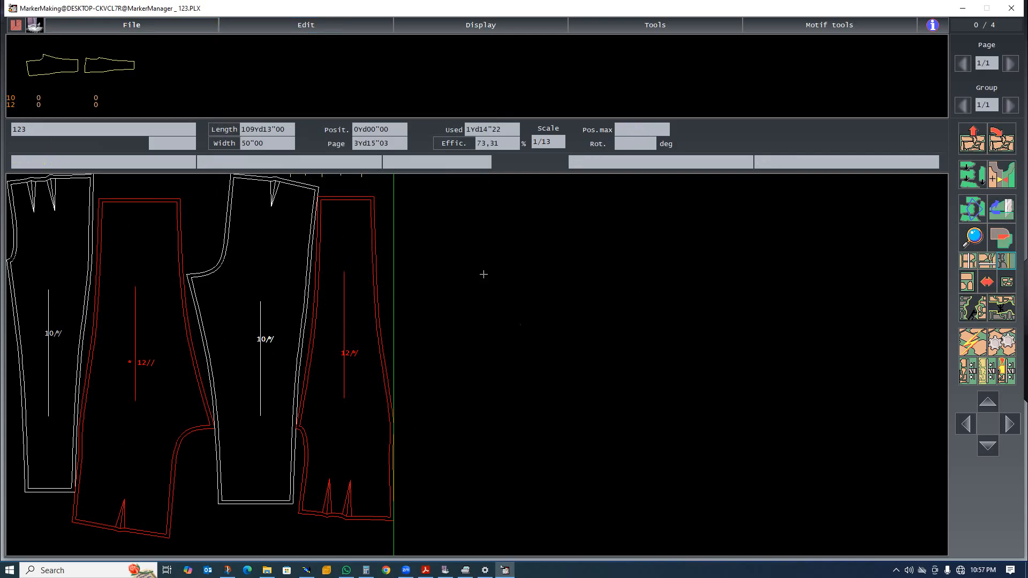
pyautogui.click(305, 25)
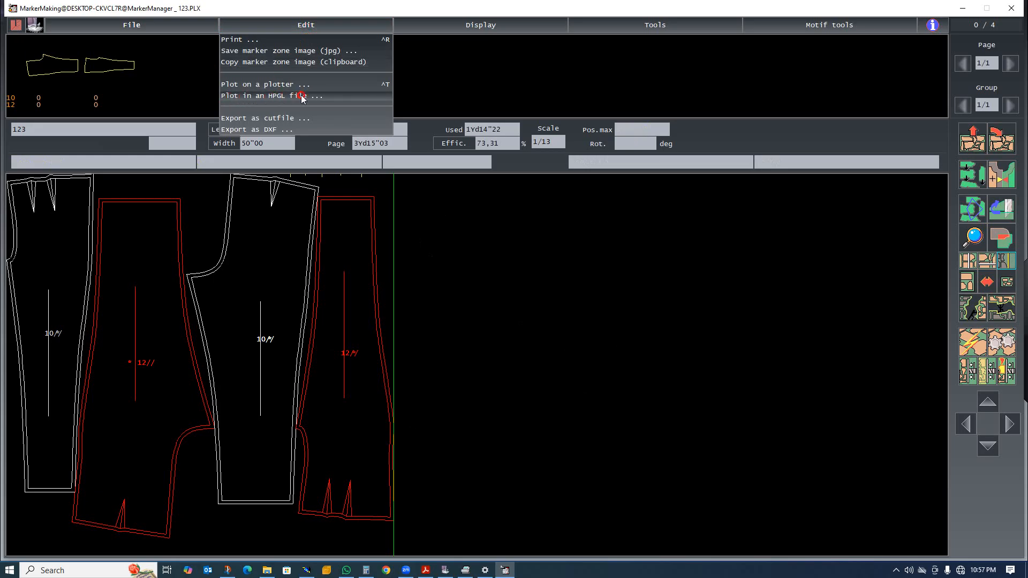
pyautogui.click(271, 96)
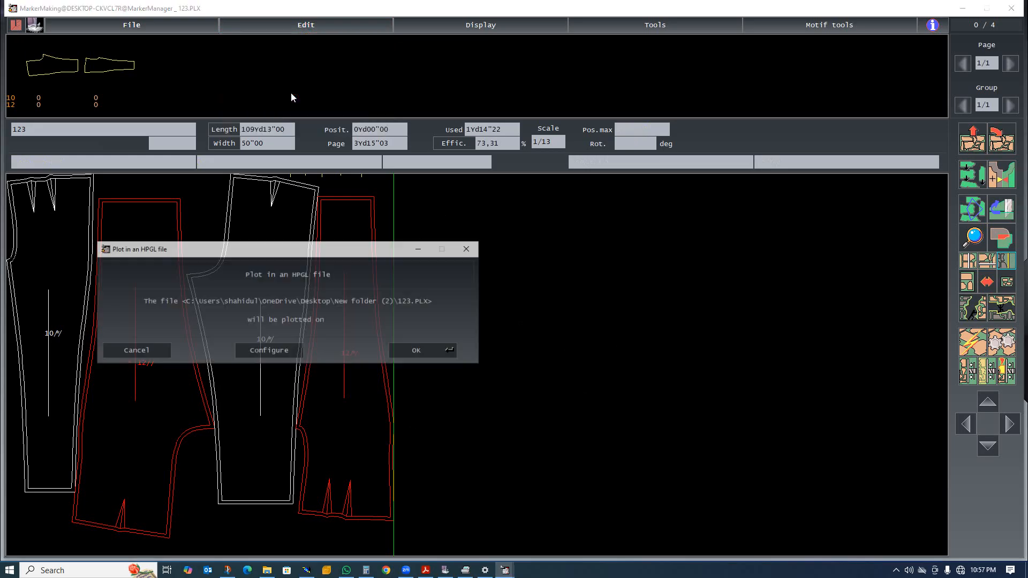
pyautogui.click(279, 352)
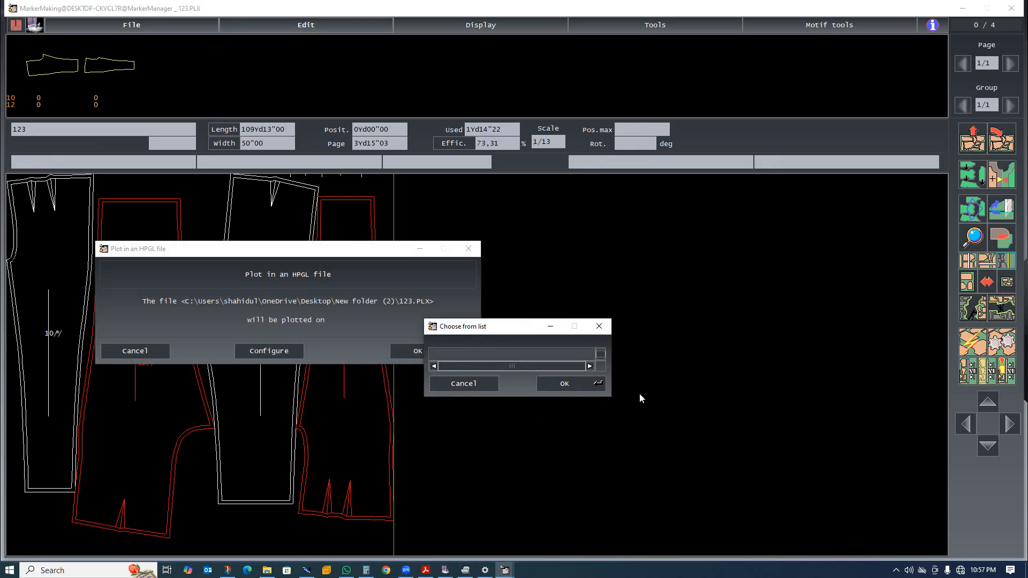
pyautogui.moveTo(512, 327); pyautogui.dragTo(589, 276)
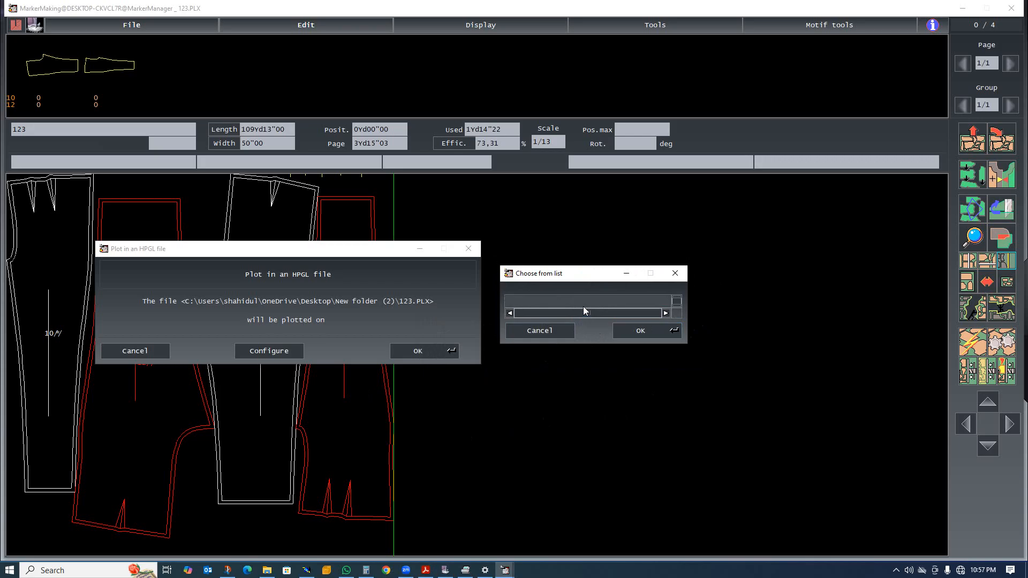
pyautogui.click(638, 332)
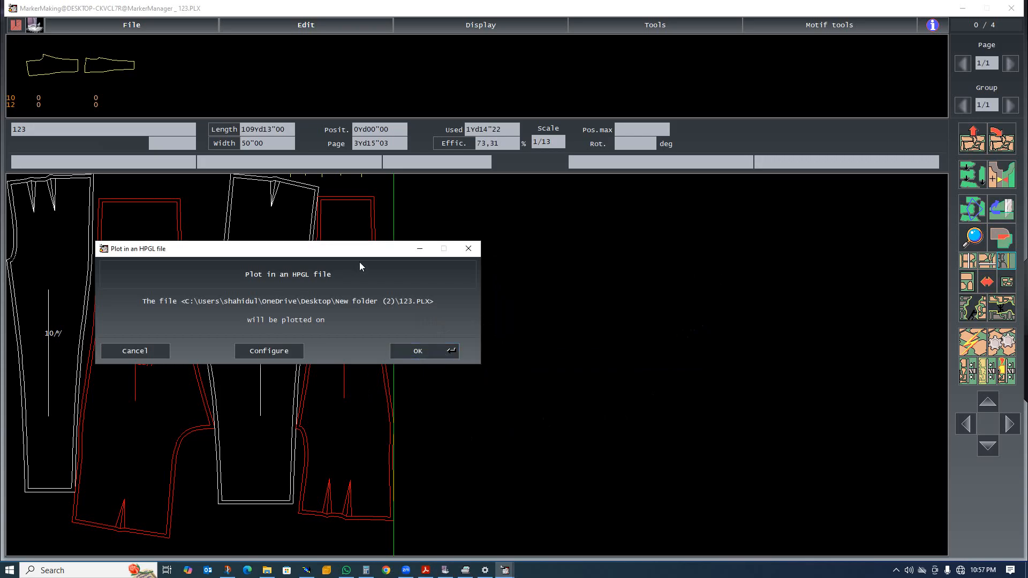
pyautogui.moveTo(306, 254); pyautogui.dragTo(578, 229)
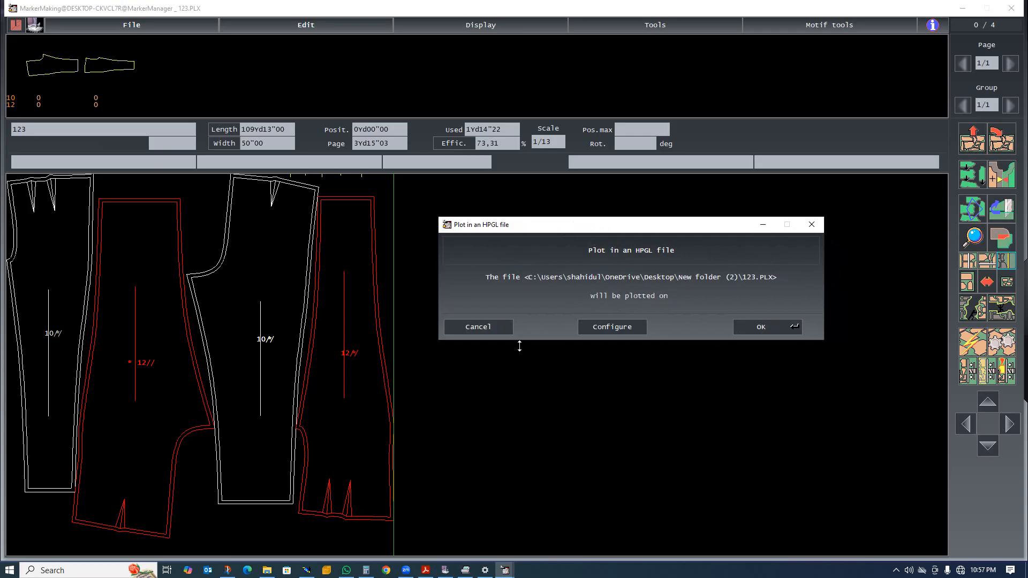
pyautogui.click(478, 326)
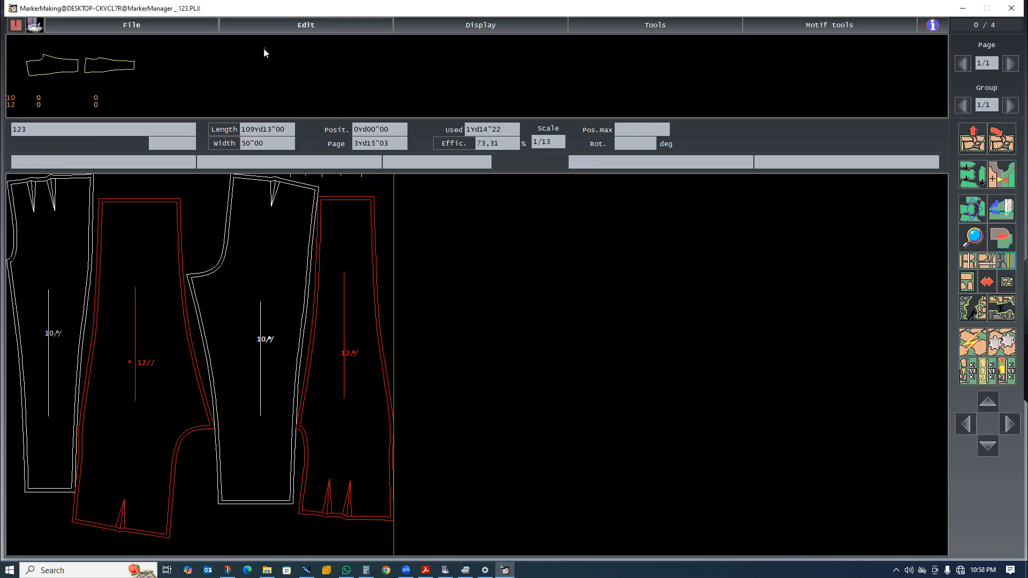
# Set up plotting of marker 123 on a plotter with pdf as the output device.
pyautogui.click(314, 26)
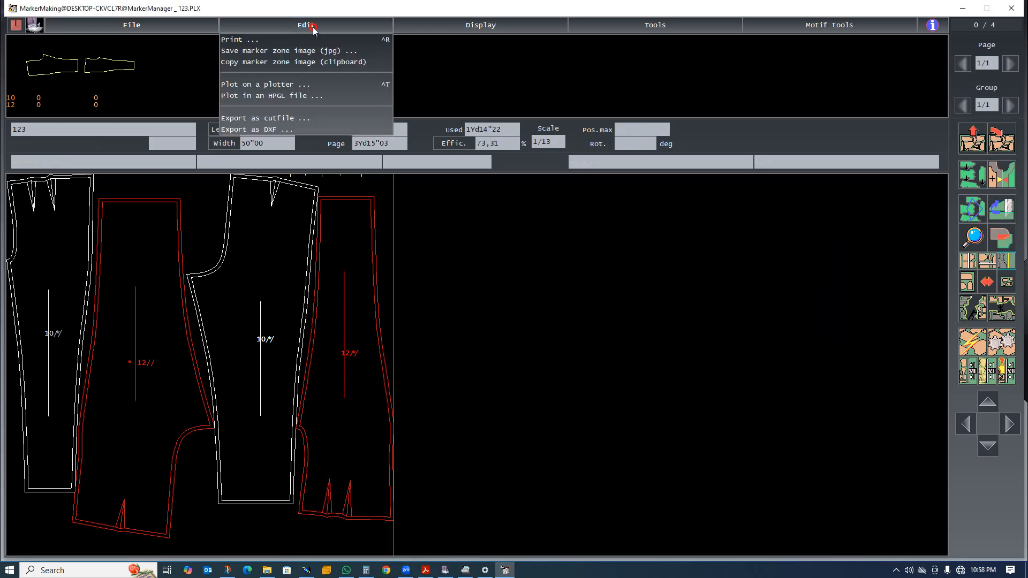
pyautogui.click(295, 85)
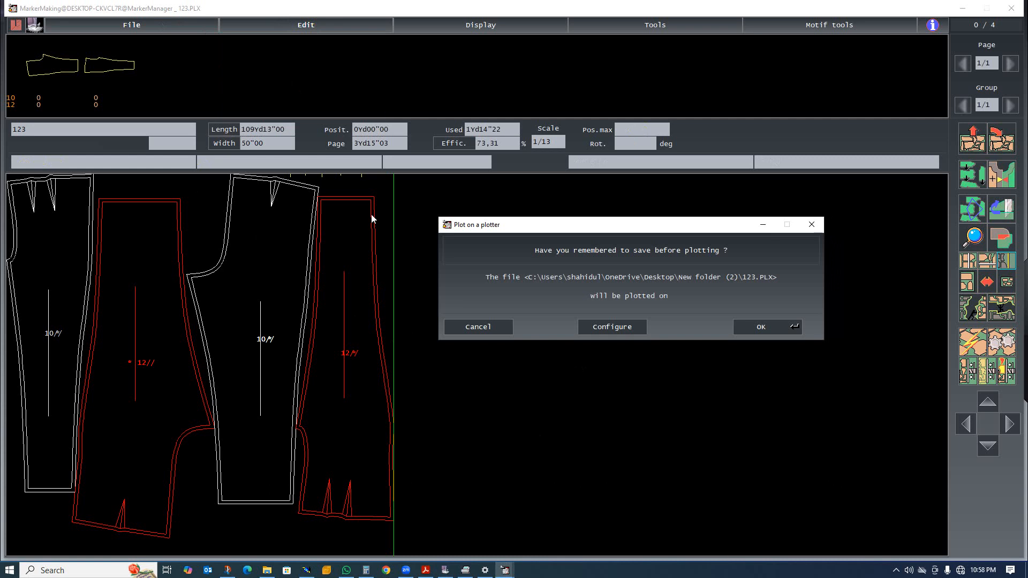
pyautogui.click(600, 324)
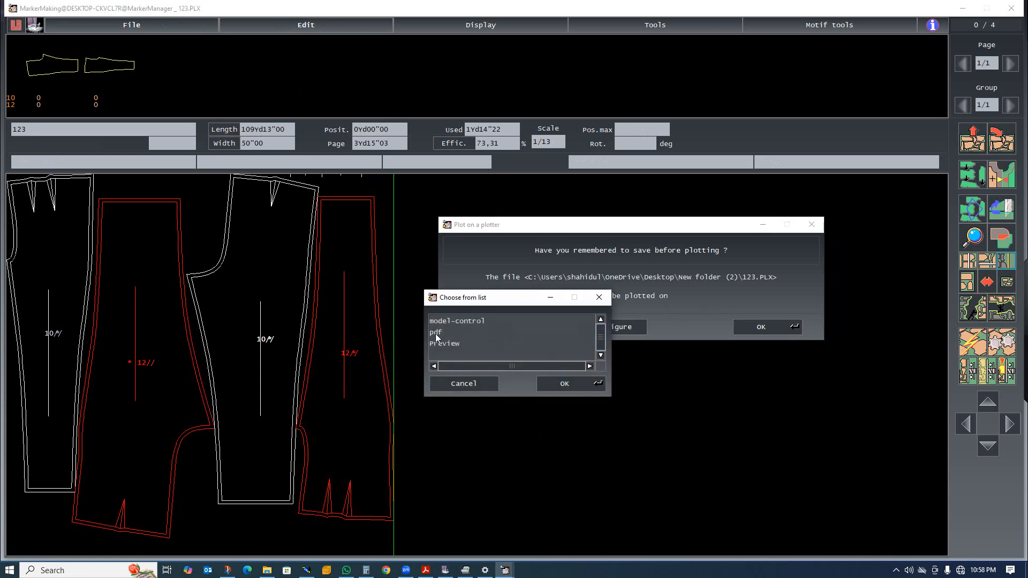
pyautogui.click(465, 331)
pyautogui.click(564, 383)
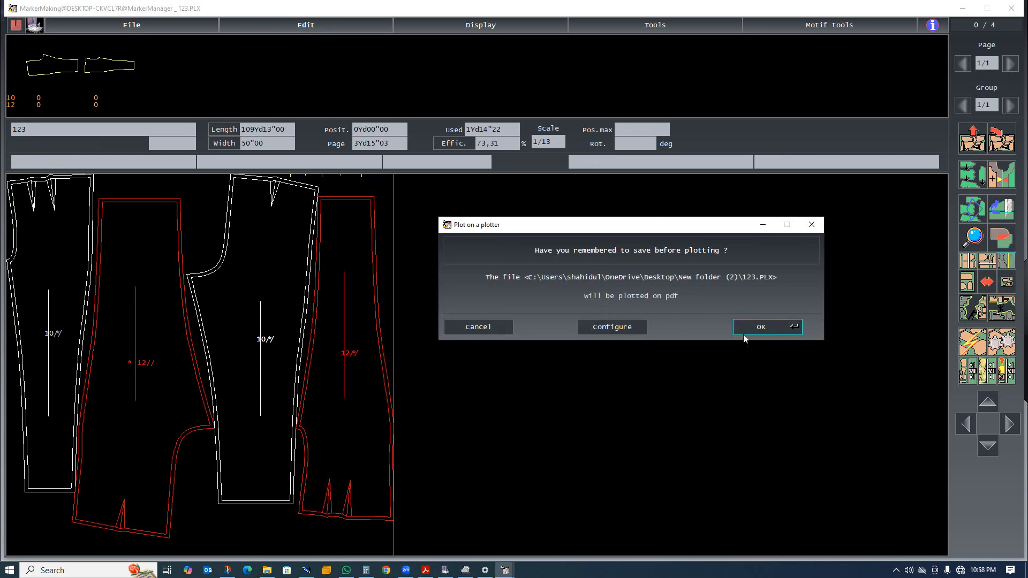
# Try to generate the plot and save it as 123 in the Documents folder.
pyautogui.click(747, 328)
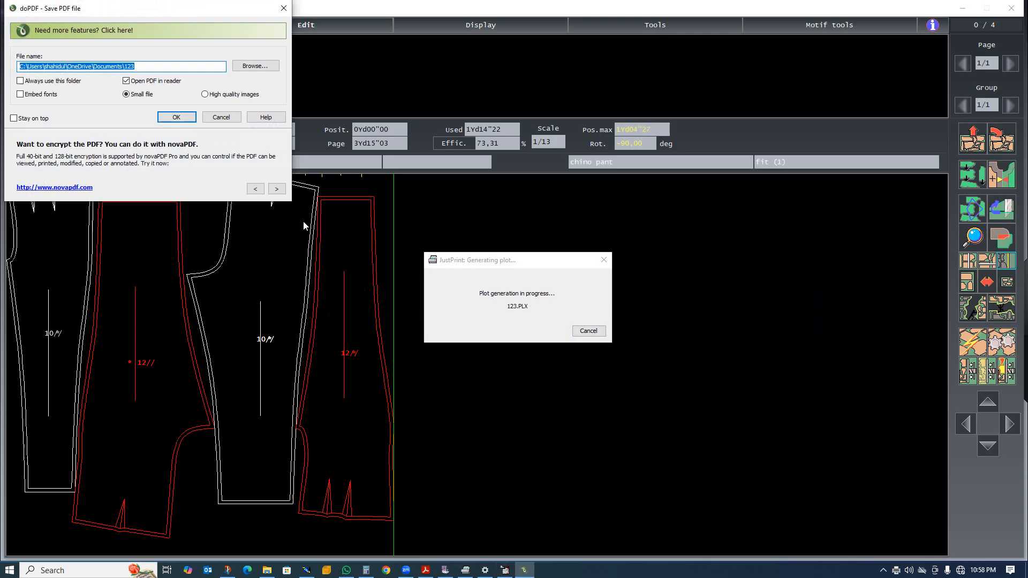
pyautogui.click(177, 118)
pyautogui.click(572, 298)
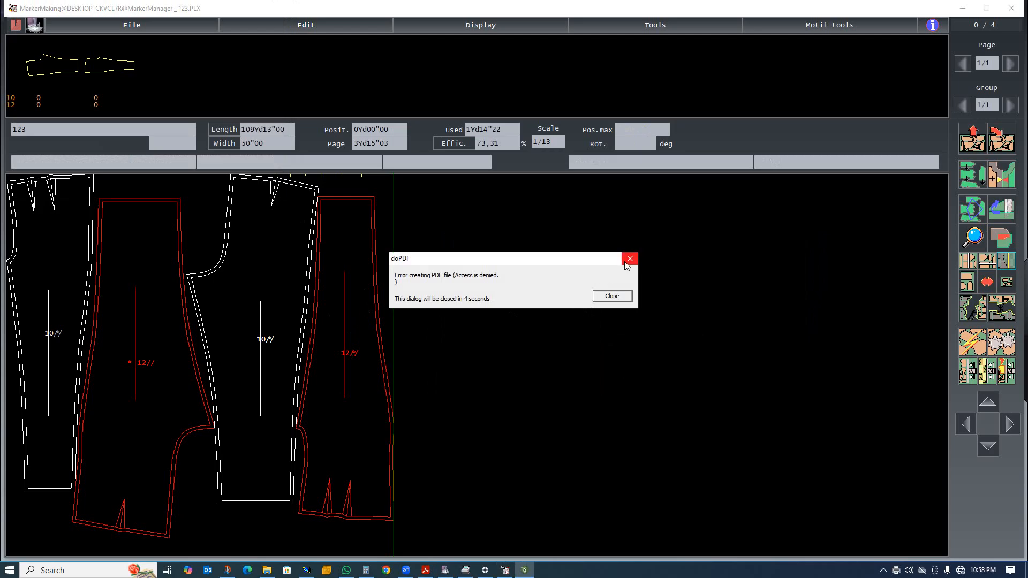
pyautogui.click(611, 295)
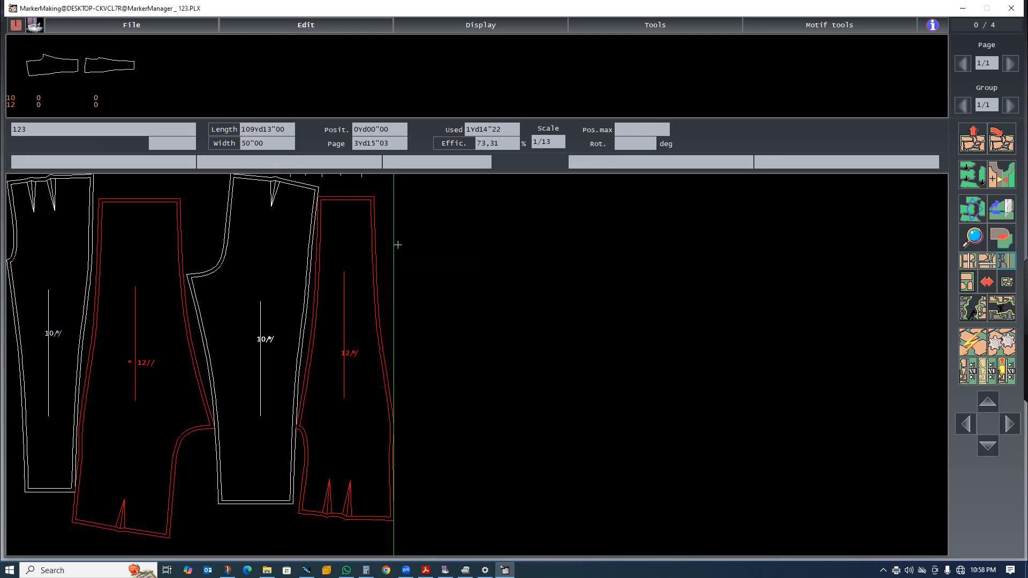
# Look through the opened 123.pdf, close only its tab and return to the marker.
pyautogui.click(309, 29)
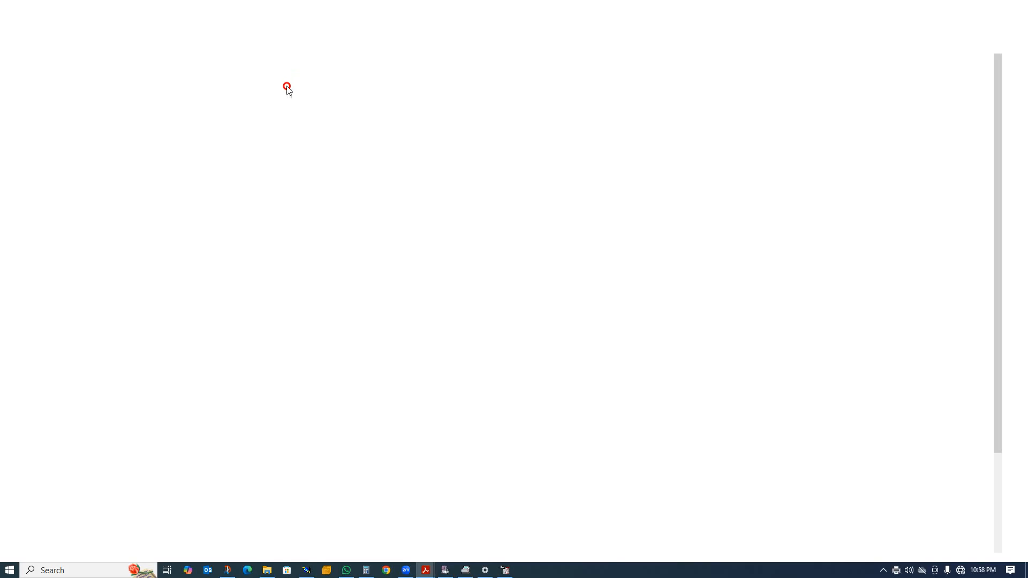
pyautogui.scroll(-4, 486, 199)
pyautogui.scroll(3, 489, 219)
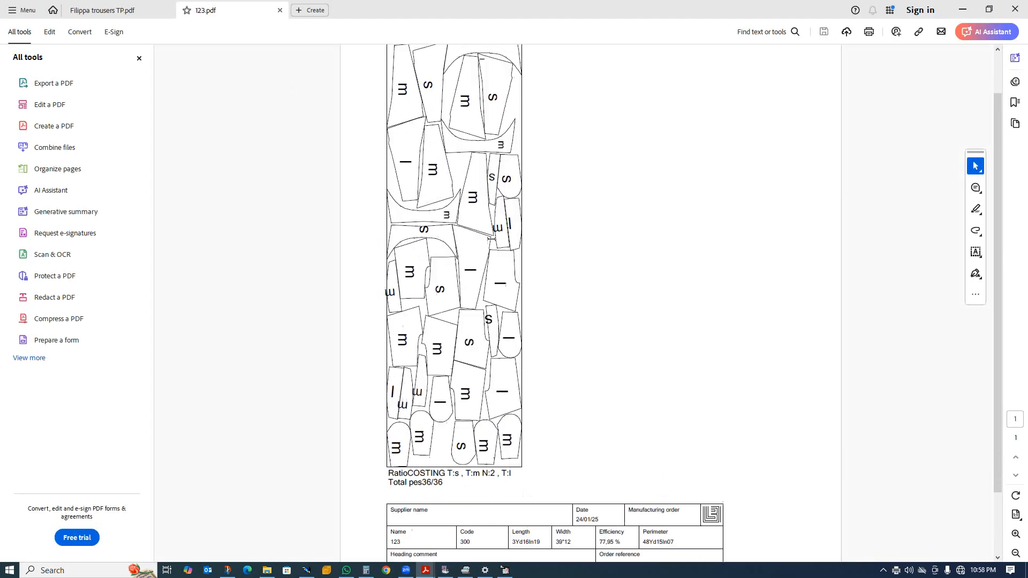
pyautogui.click(1015, 9)
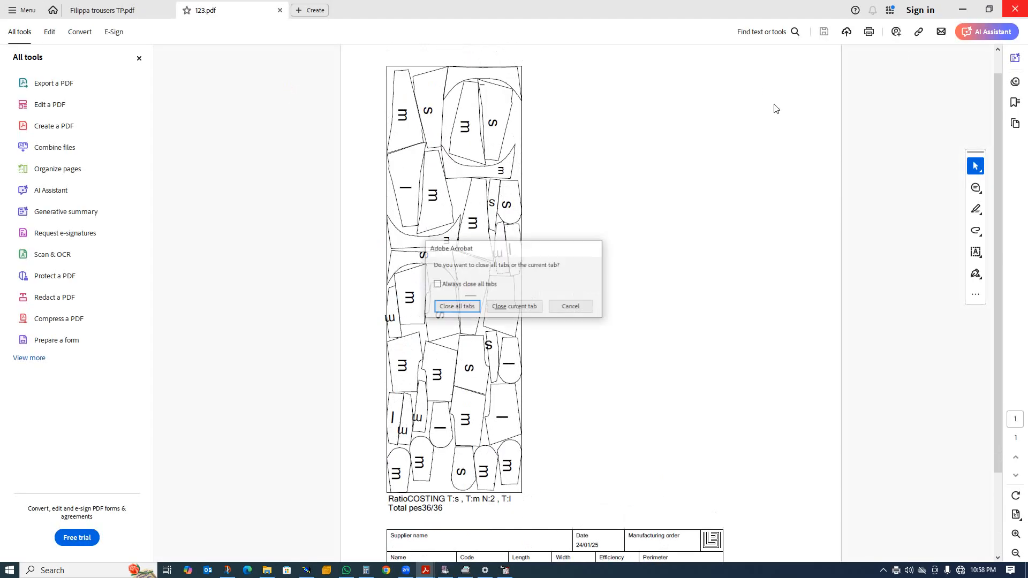
pyautogui.click(515, 310)
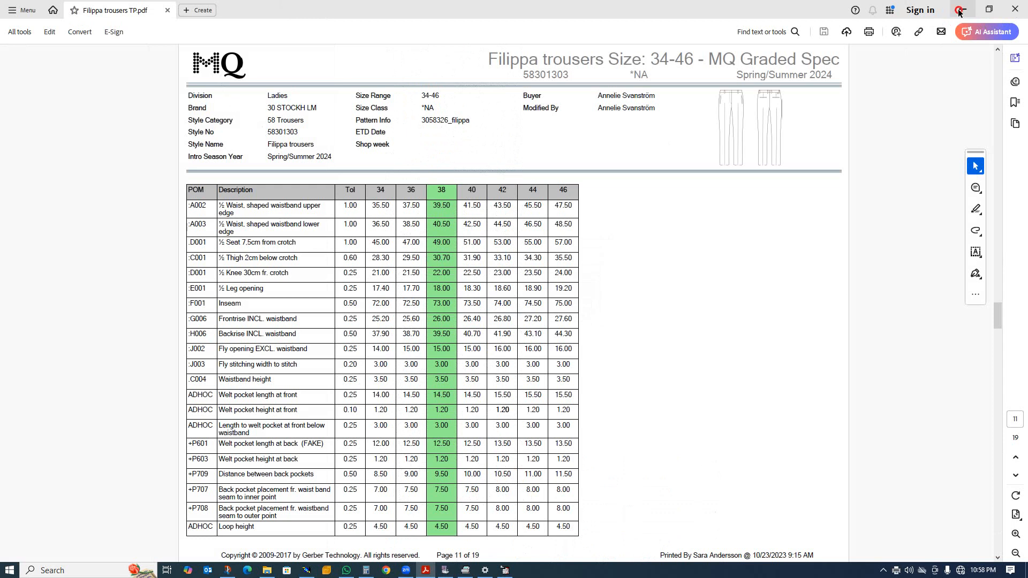
pyautogui.click(962, 10)
# Plot marker 123 on the pdf plotter again.
pyautogui.click(306, 25)
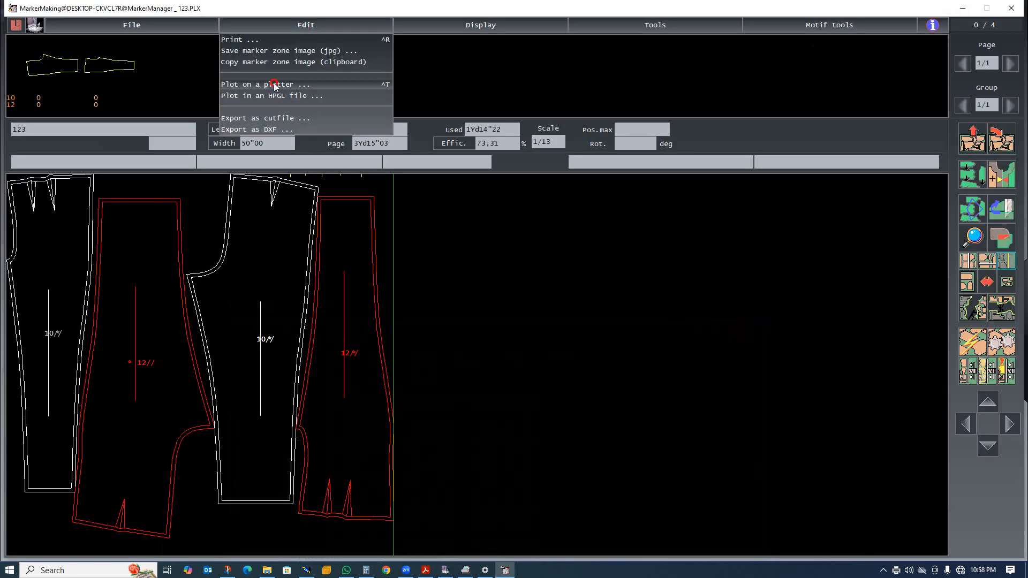
pyautogui.click(277, 84)
pyautogui.click(612, 326)
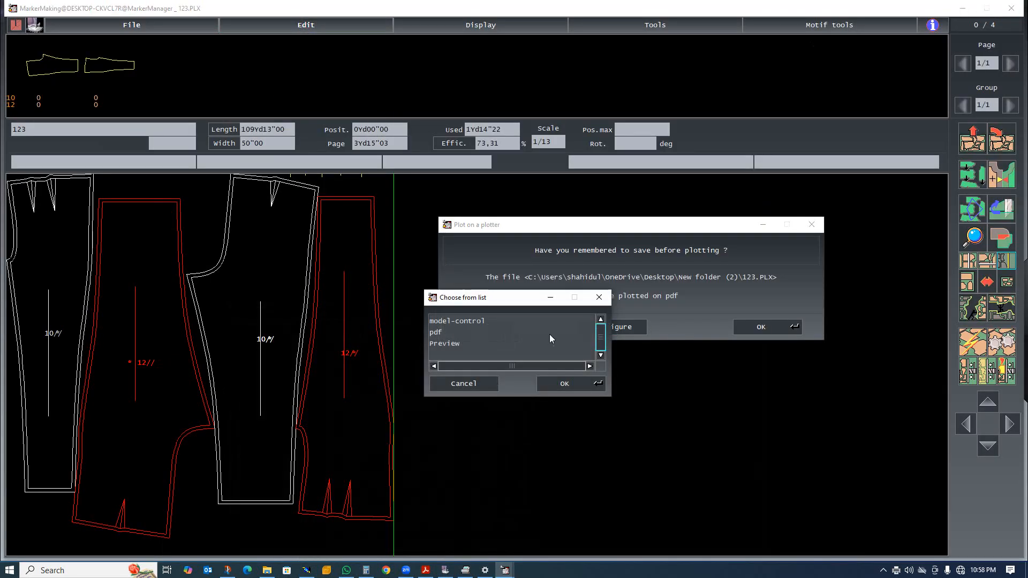
pyautogui.click(565, 383)
pyautogui.click(761, 328)
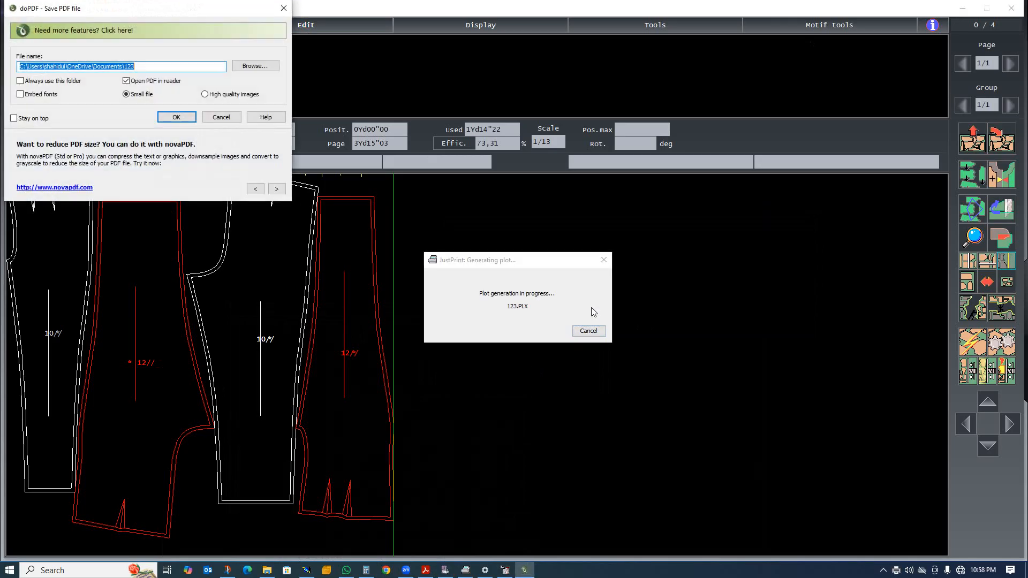
# Save the plot as 123.pdf in New folder (2) on the Desktop.
pyautogui.click(254, 66)
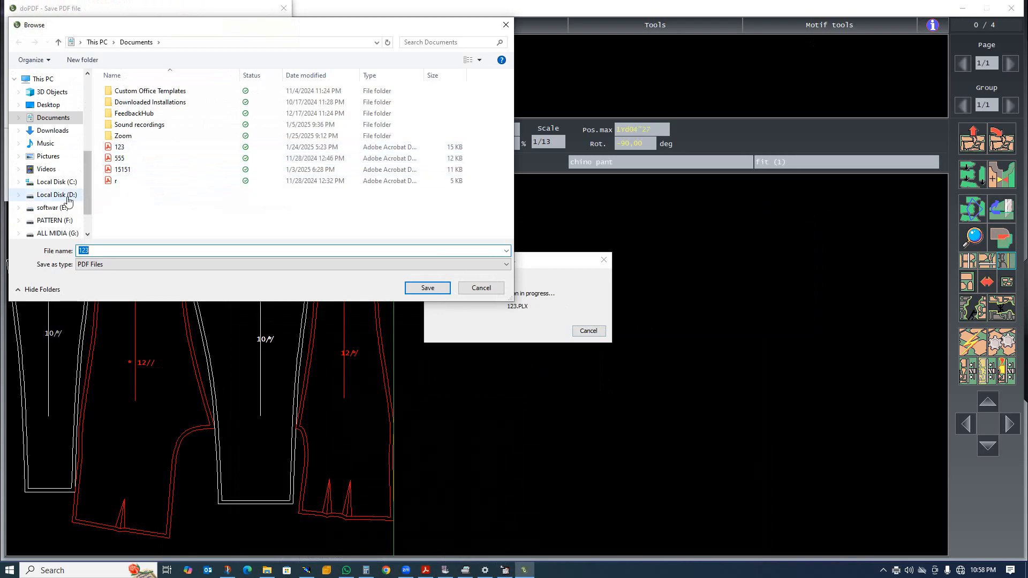
pyautogui.click(47, 105)
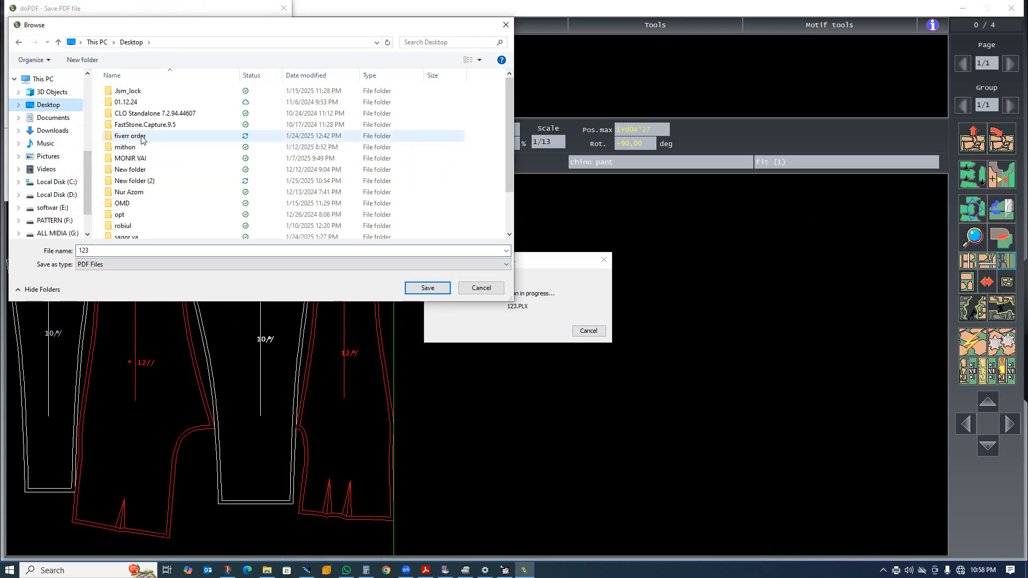
pyautogui.doubleClick(142, 186)
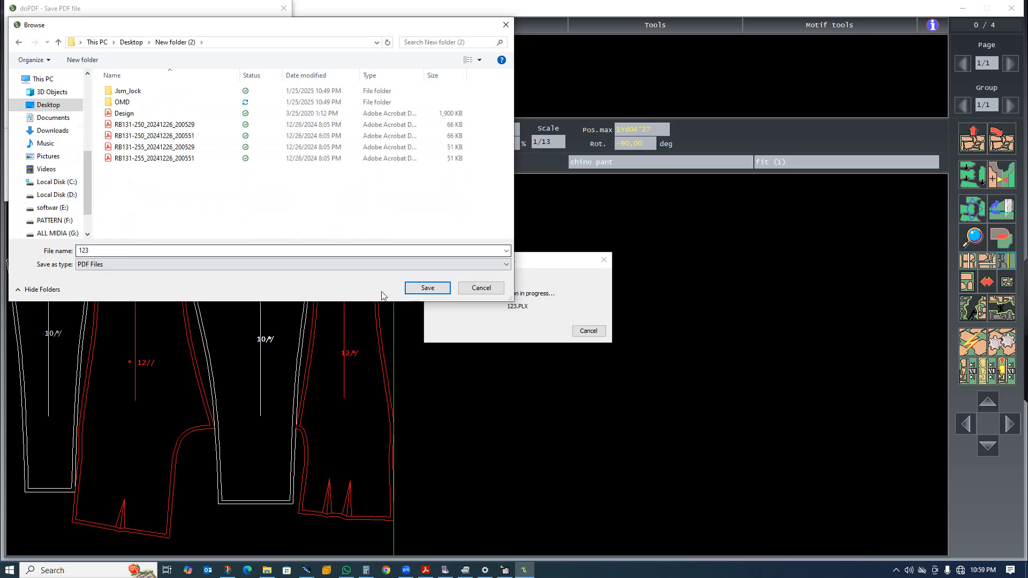
pyautogui.click(427, 288)
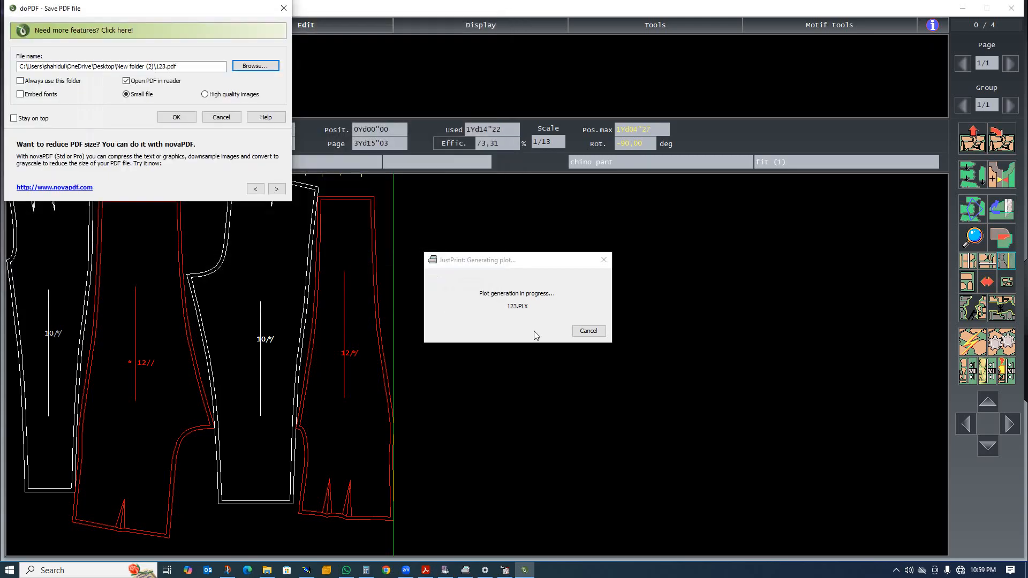
pyautogui.click(176, 119)
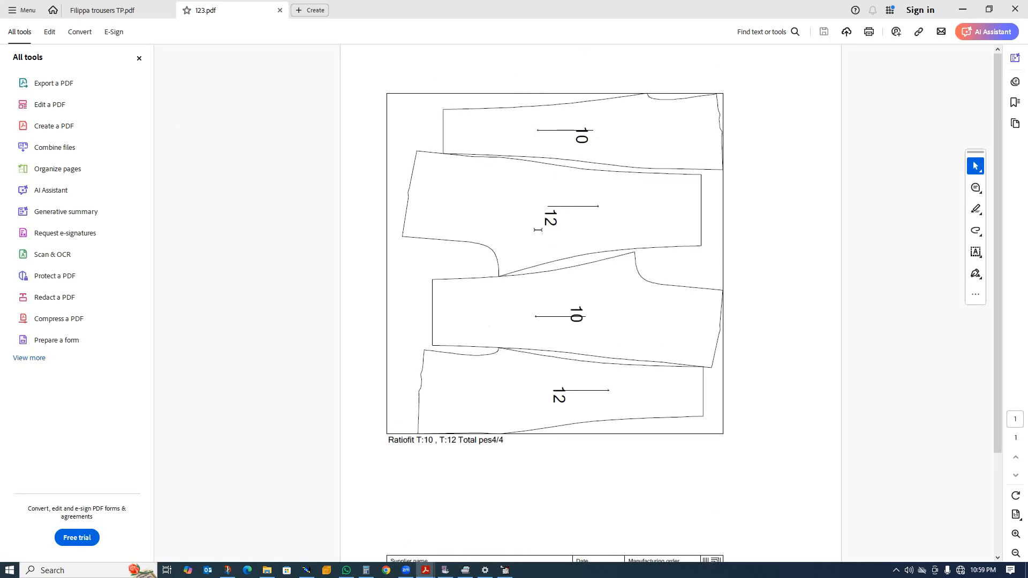
# Check the size 10 and 12 piece layout and the information table in the plotted 123.pdf, and return to the marker.
pyautogui.scroll(-1, 498, 219)
pyautogui.scroll(1, 492, 227)
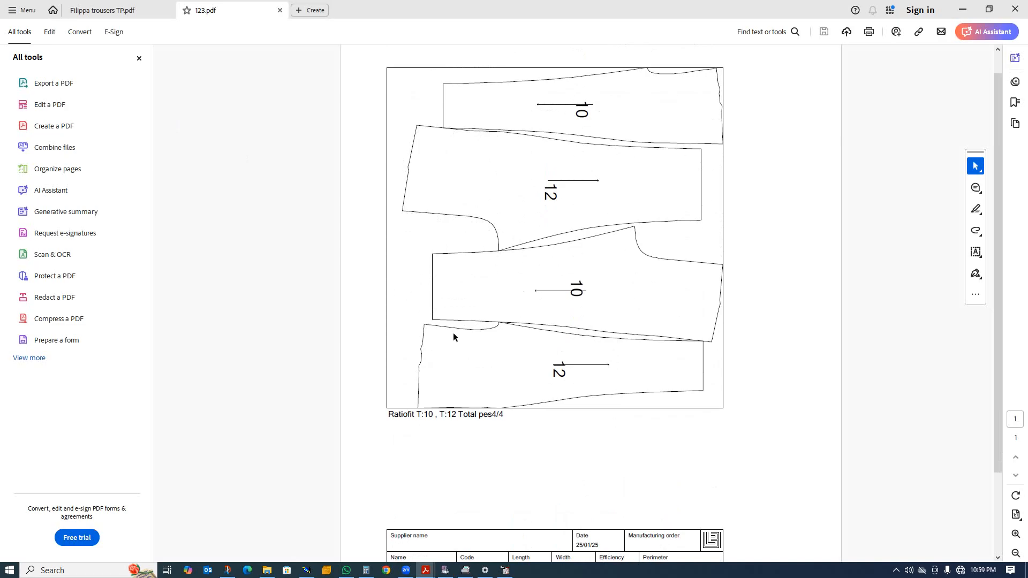
pyautogui.scroll(-1, 508, 327)
pyautogui.scroll(1, 504, 338)
pyautogui.scroll(-1, 386, 242)
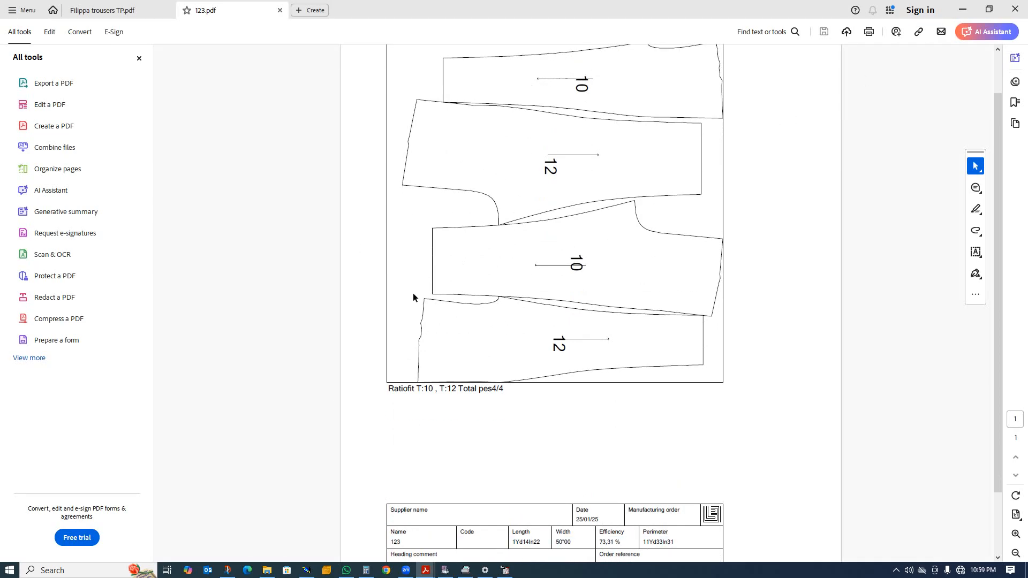
pyautogui.scroll(2, 424, 353)
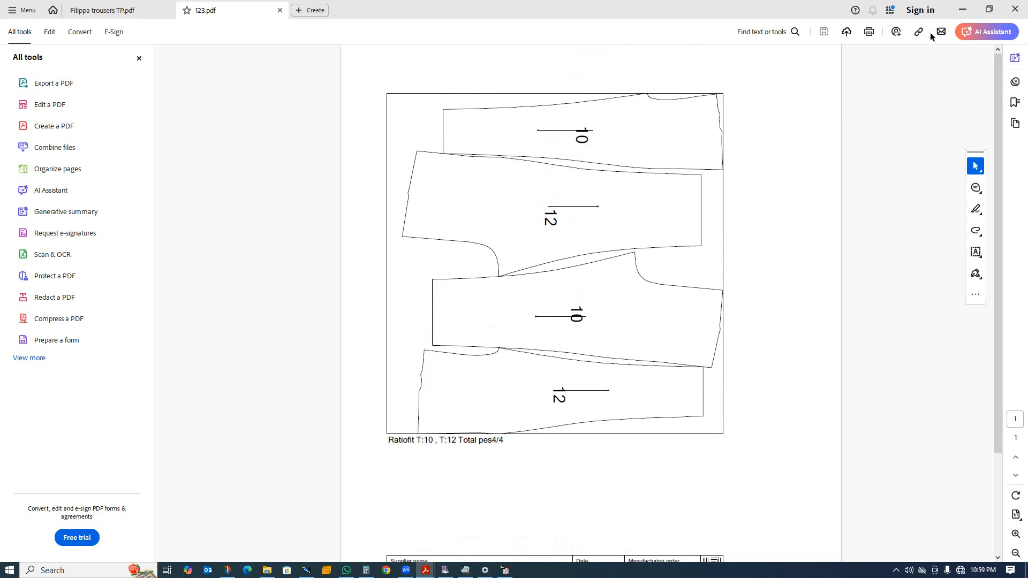
pyautogui.click(962, 10)
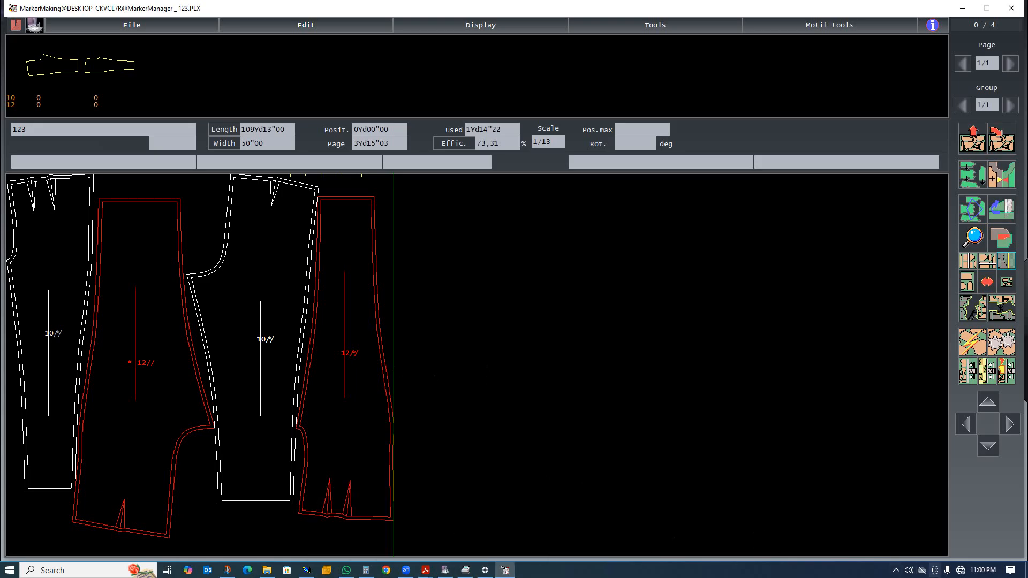
pyautogui.click(895, 570)
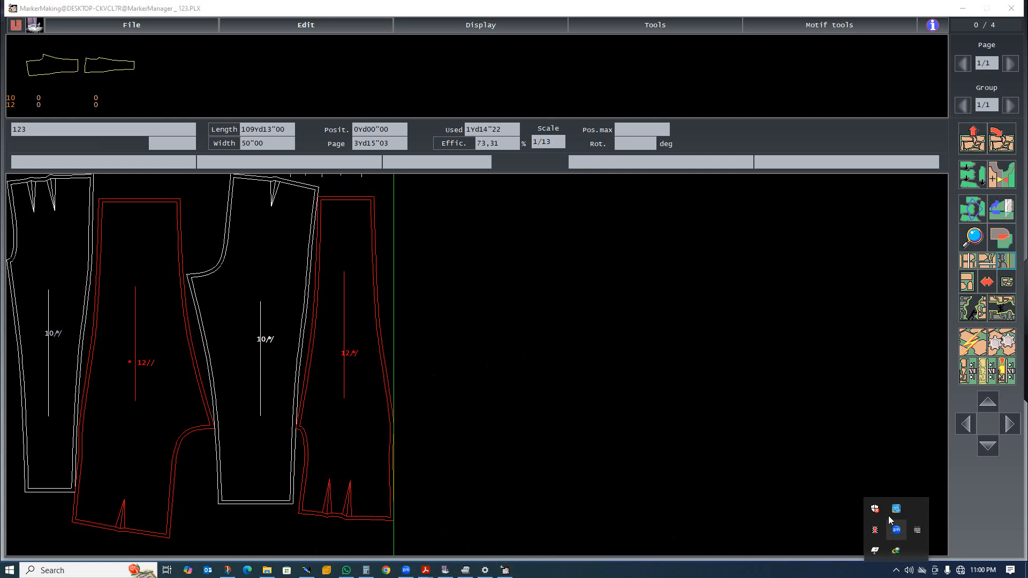